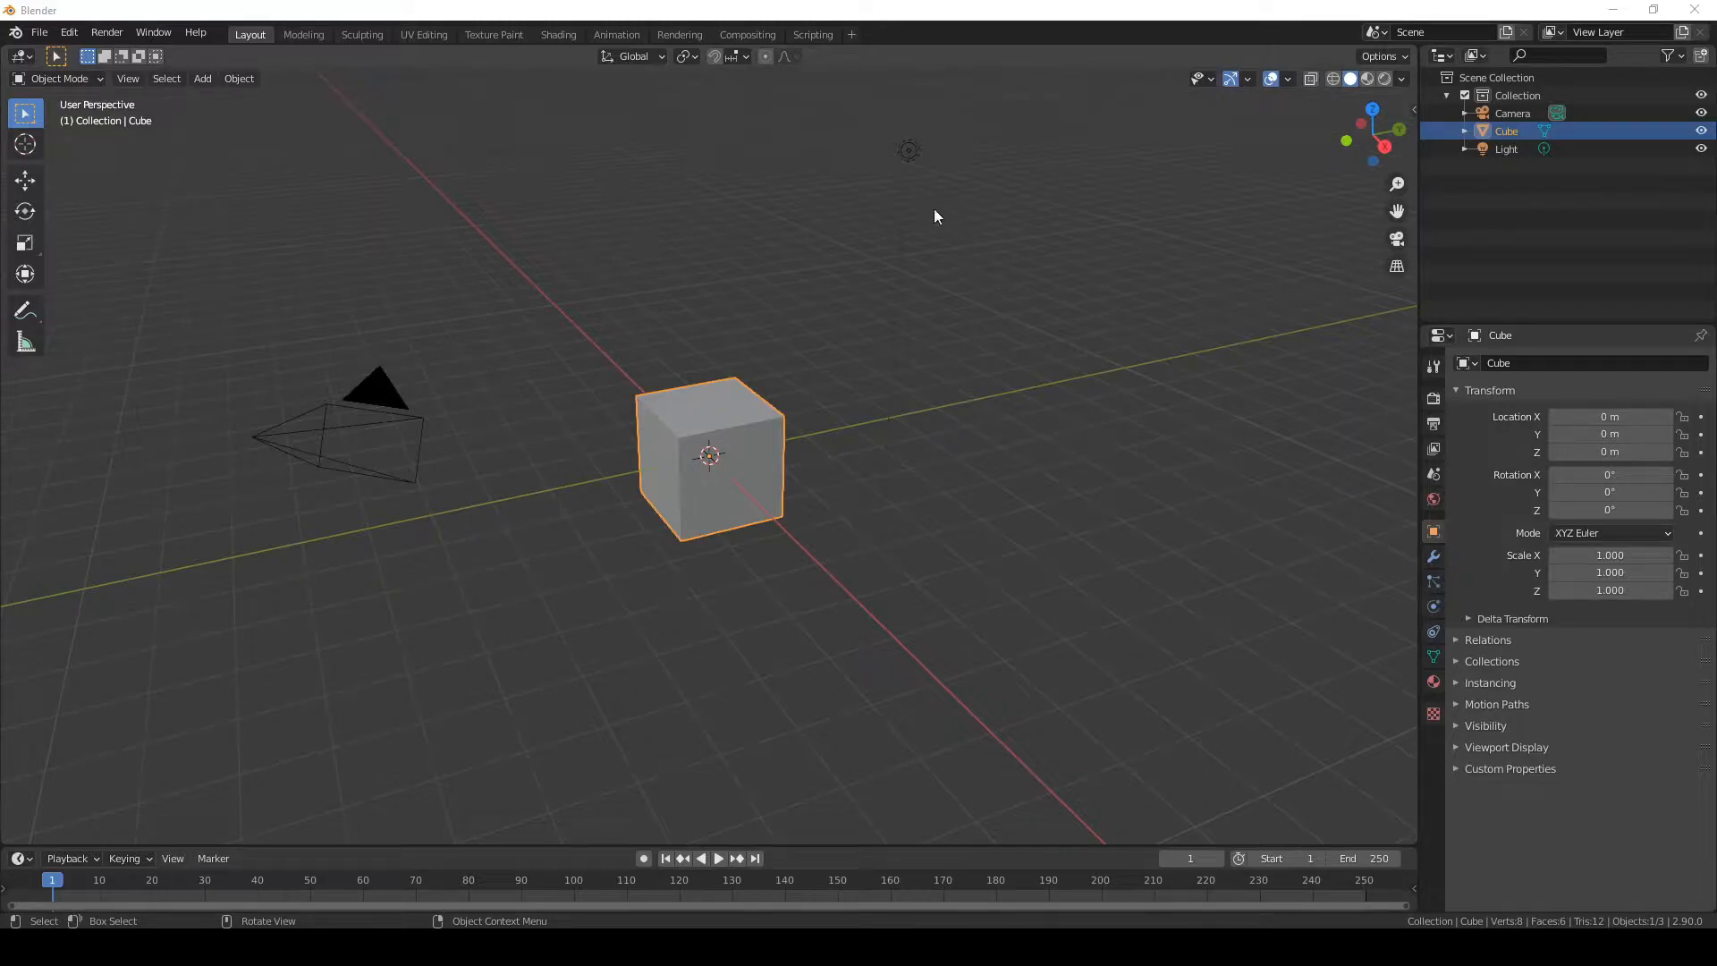
- Delete all the default scene objects: the camera, cube and light
{"action": "left_click", "coordinate": [910, 152]}
{"action": "key", "text": "a"}
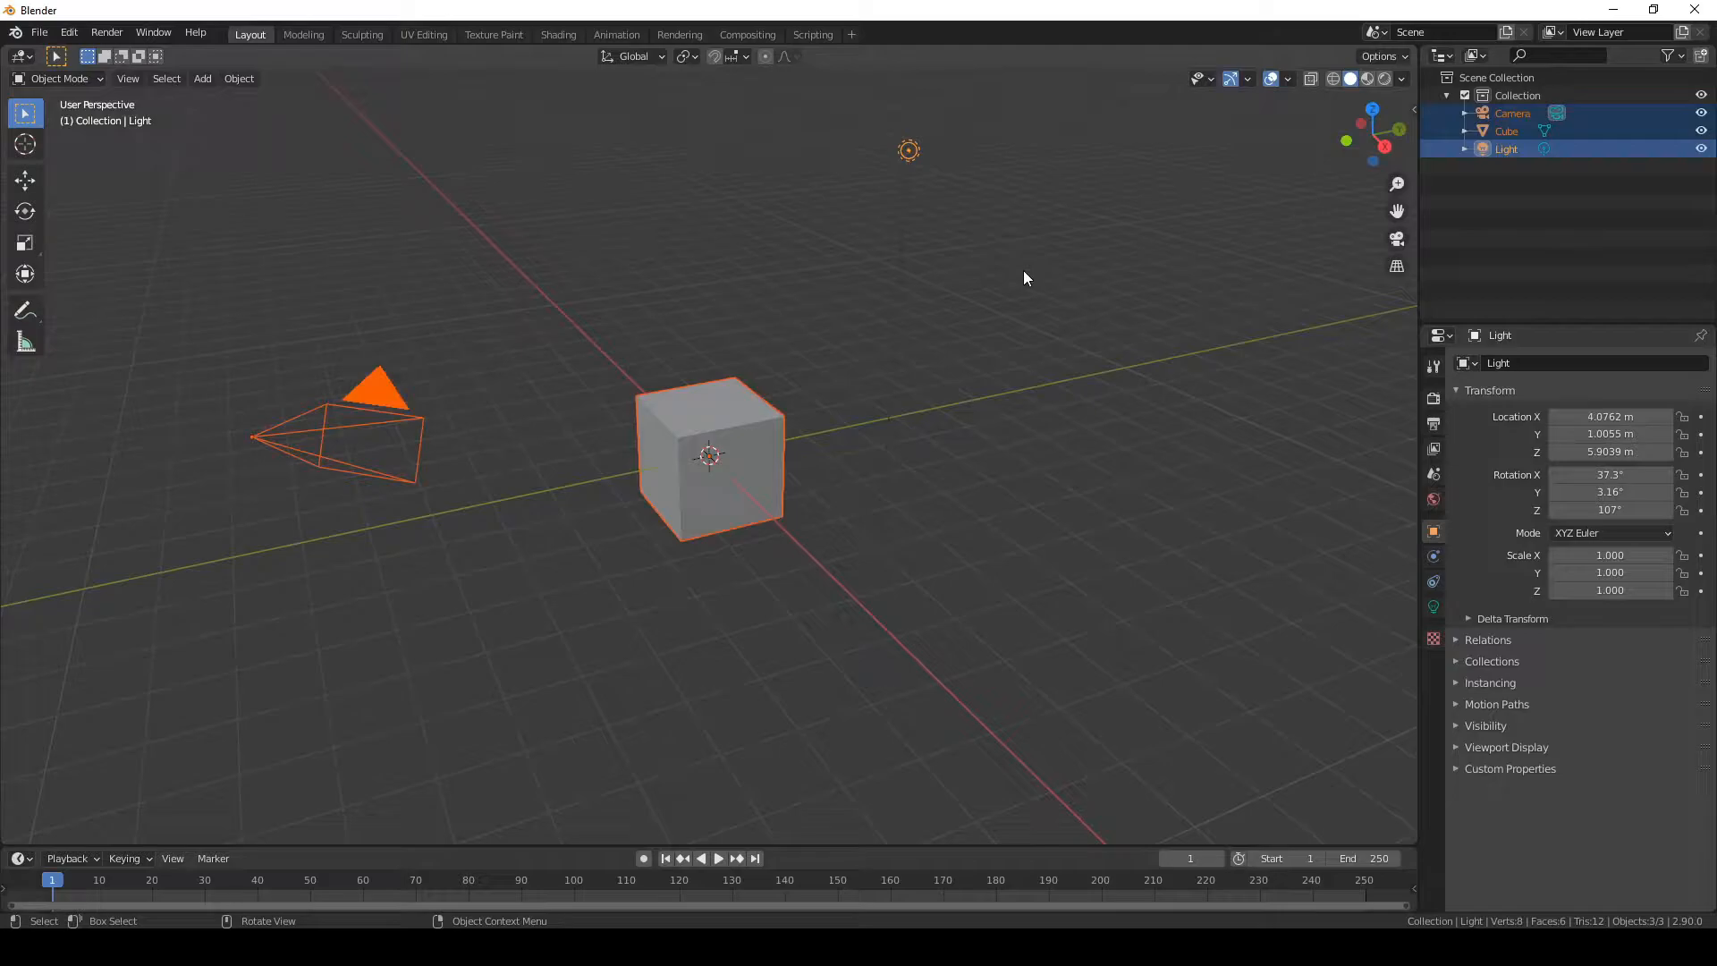
{"action": "key", "text": "x"}
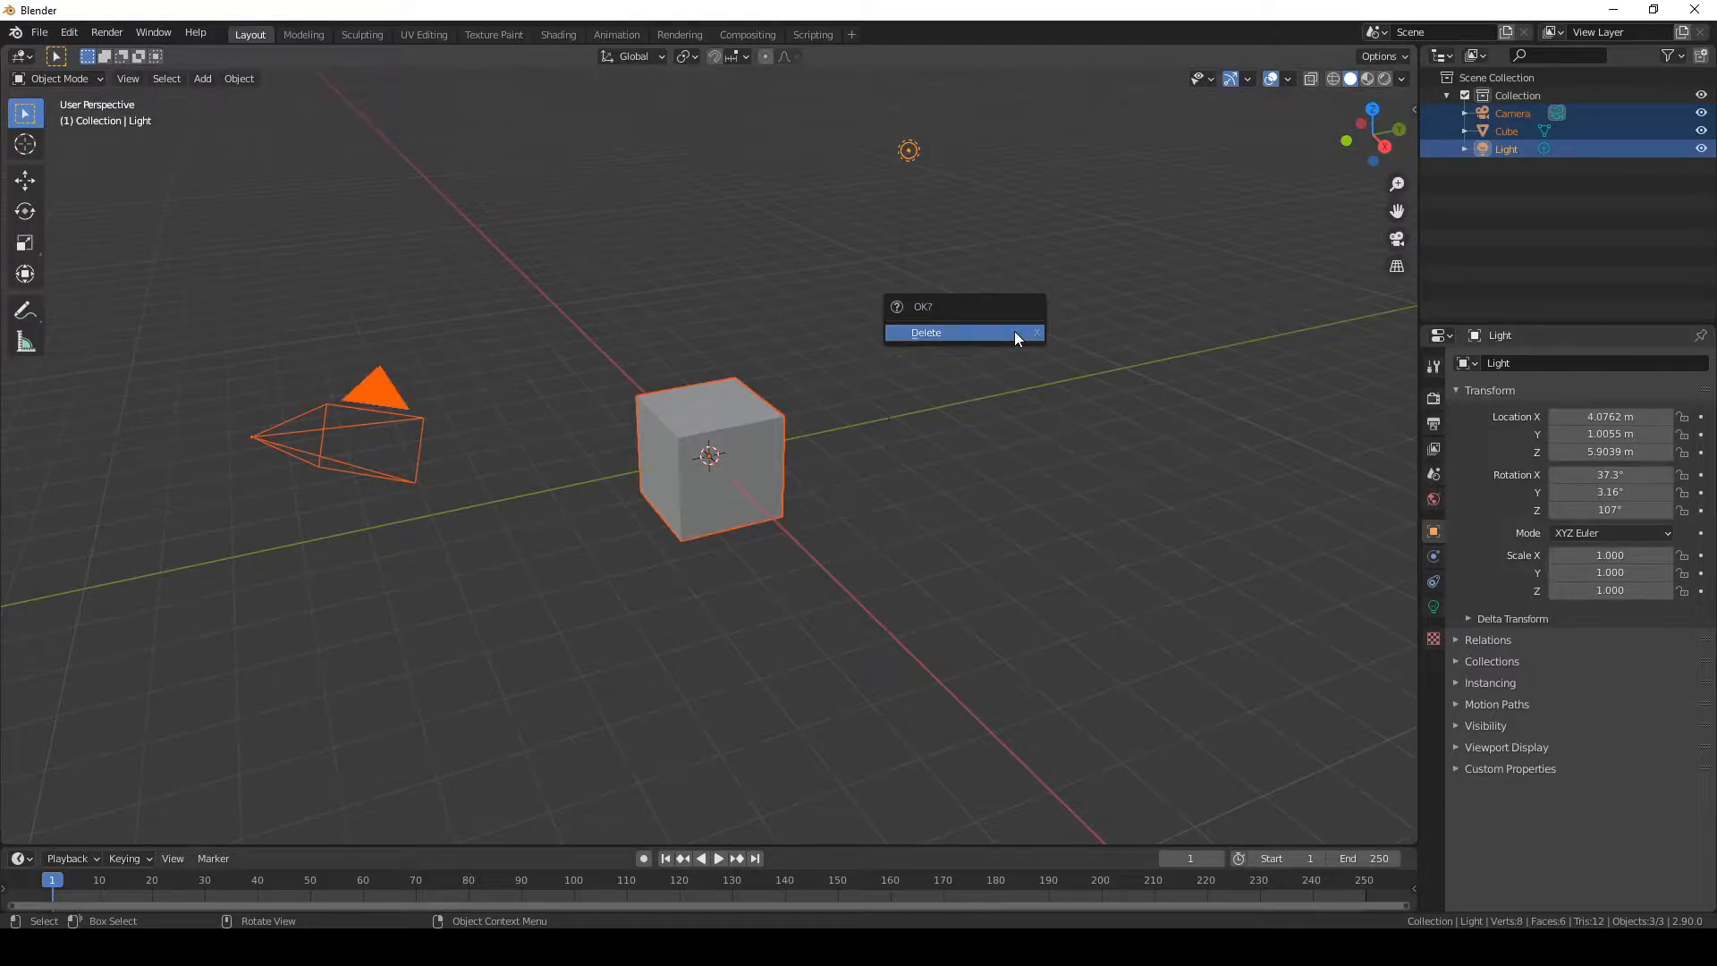
{"action": "left_click", "coordinate": [1014, 338]}
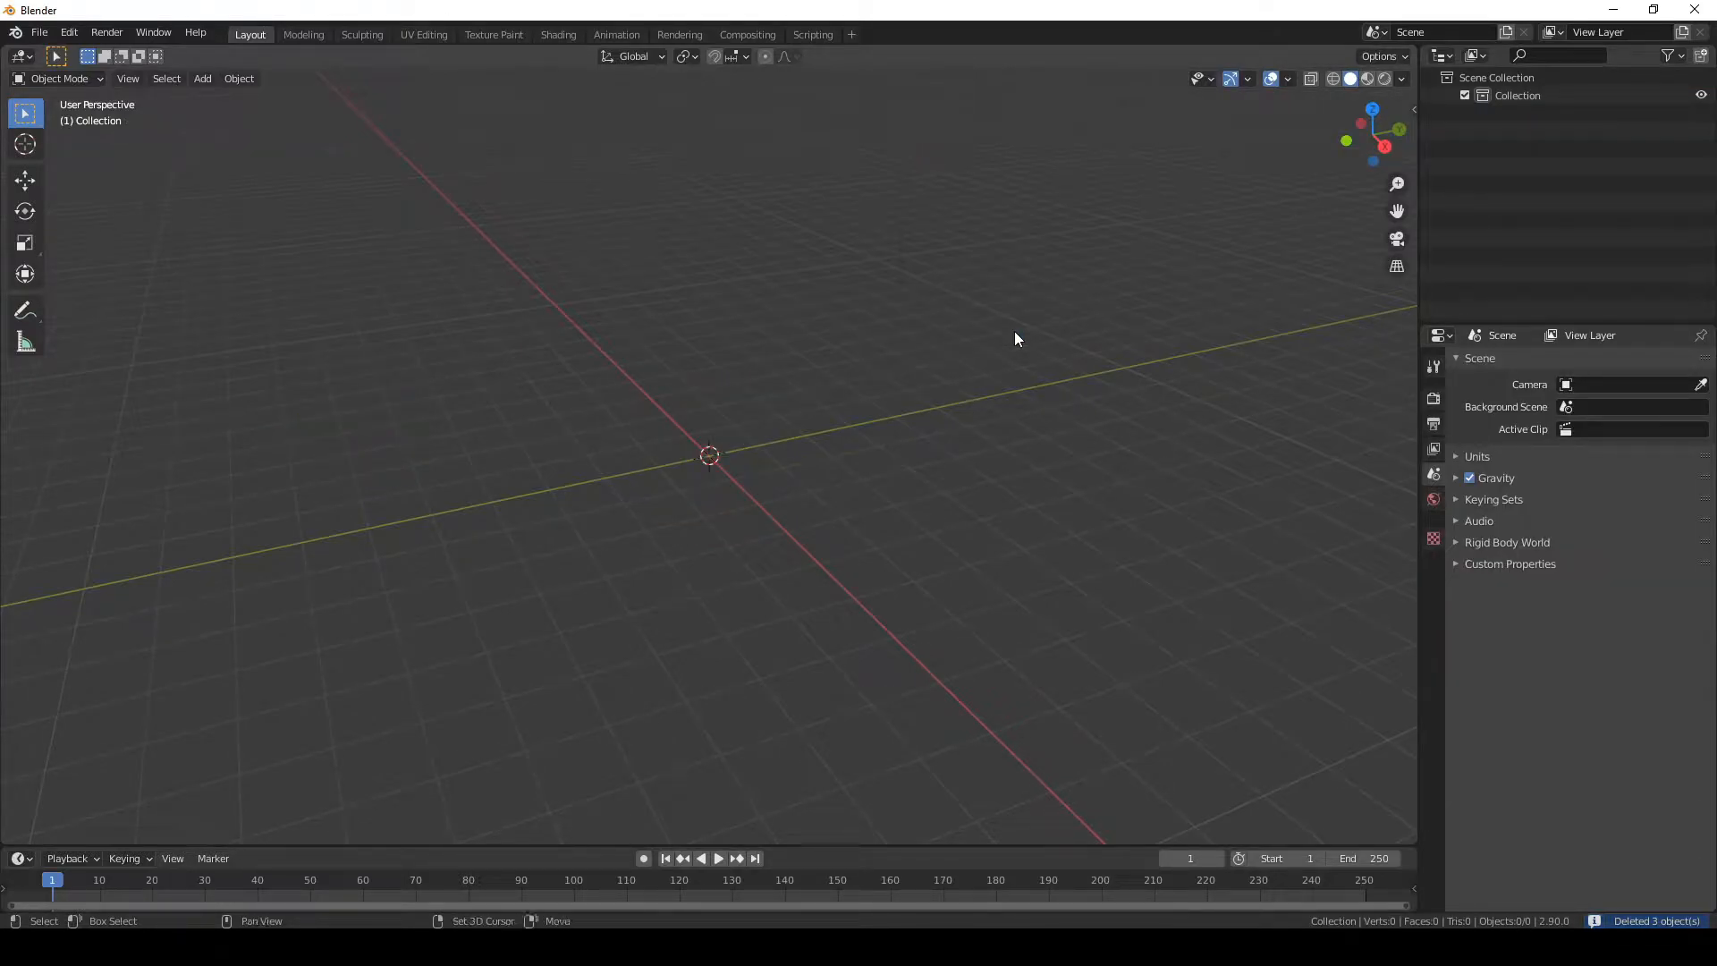
- Add a cylinder mesh with 6 vertices and its cap fill type set to Nothing
{"action": "key", "text": "shift+a"}
{"action": "mouse_move", "coordinate": [1014, 332]}
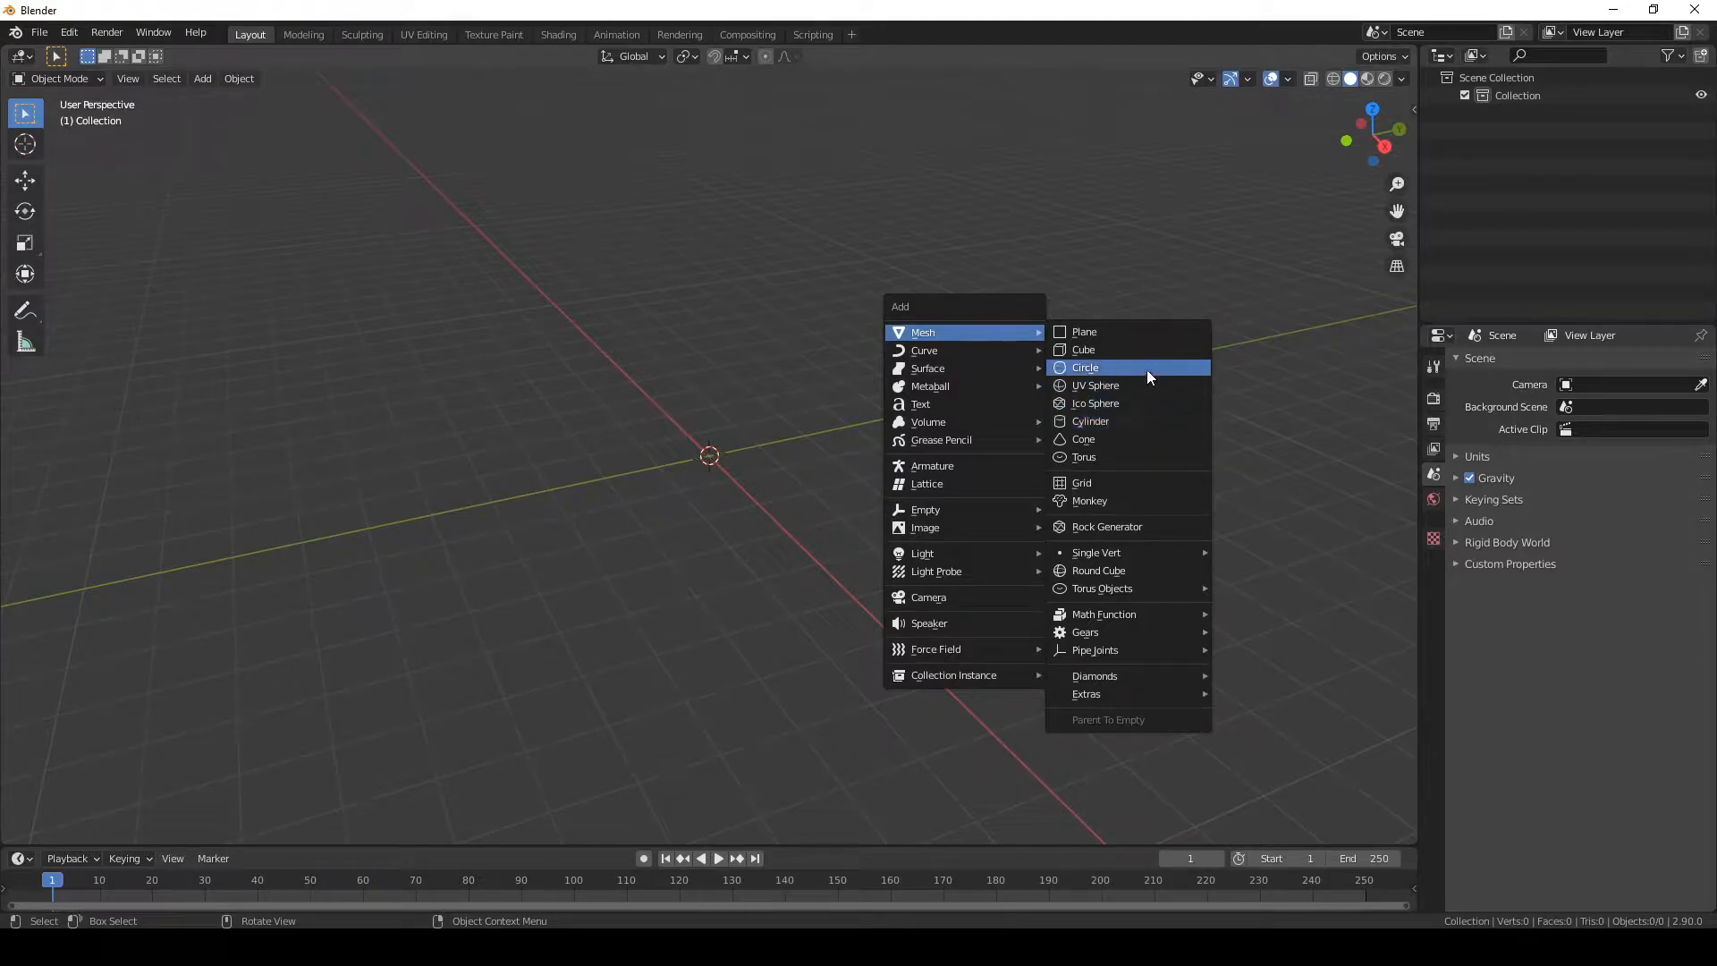
{"action": "left_click", "coordinate": [1131, 422]}
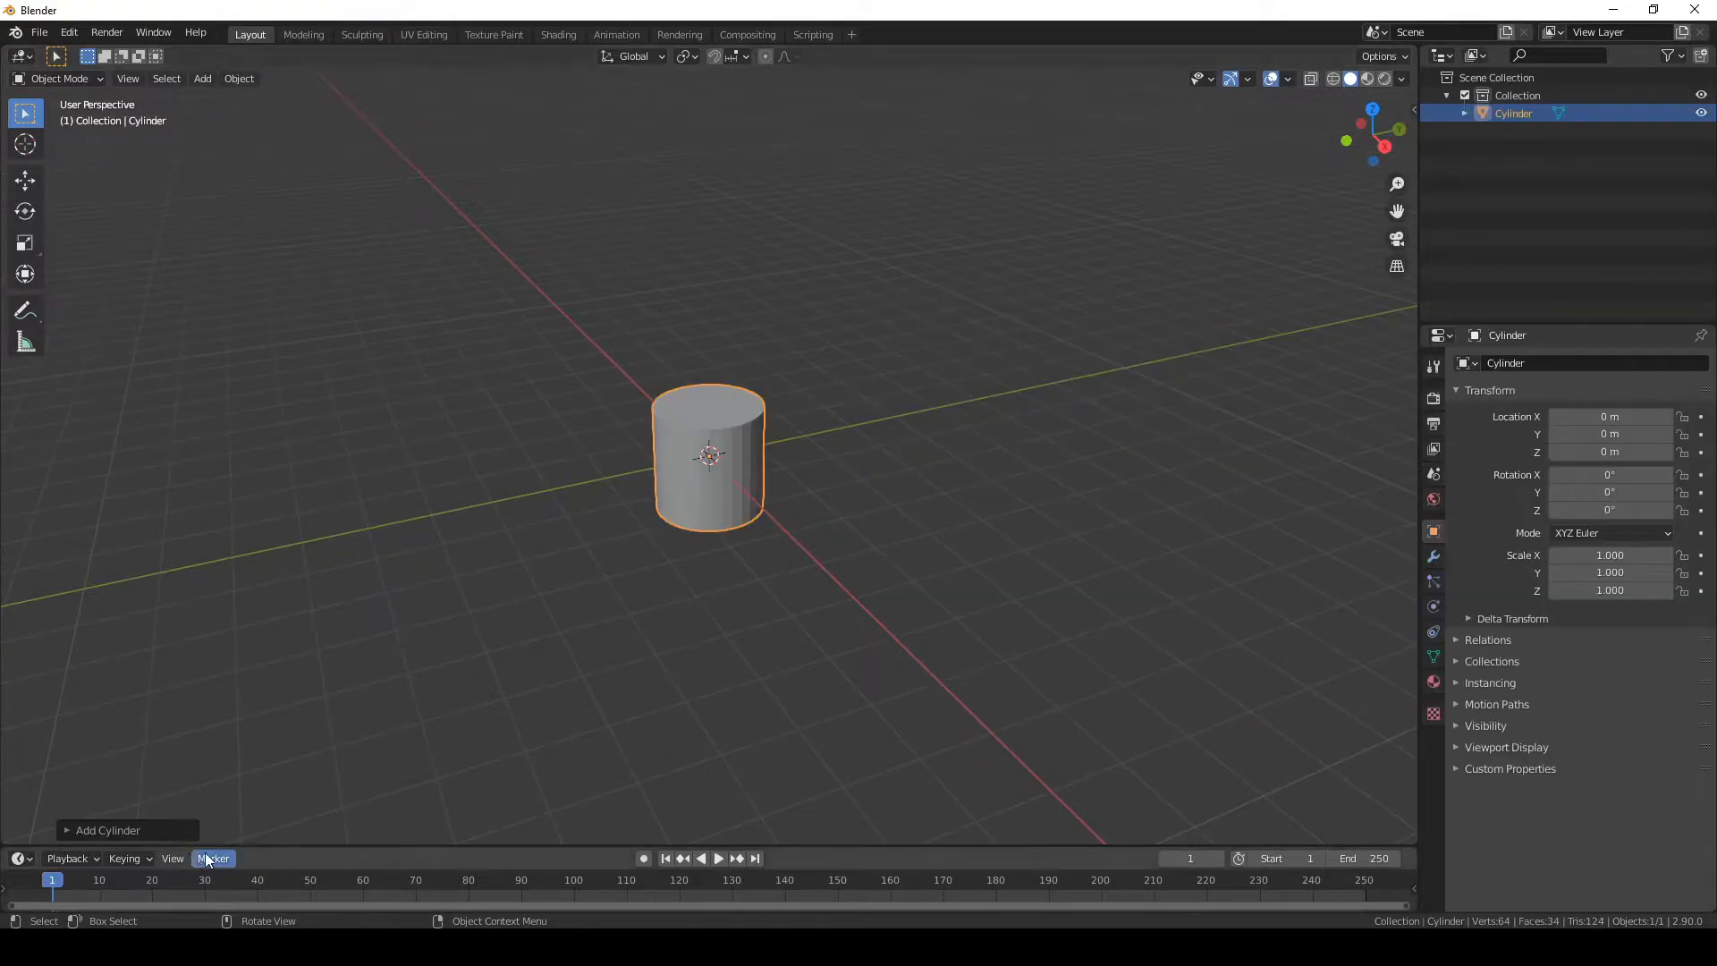
{"action": "left_click", "coordinate": [97, 832]}
{"action": "left_click", "coordinate": [228, 615]}
{"action": "type", "text": "6"}
{"action": "key", "text": "Return"}
{"action": "left_click", "coordinate": [249, 675]}
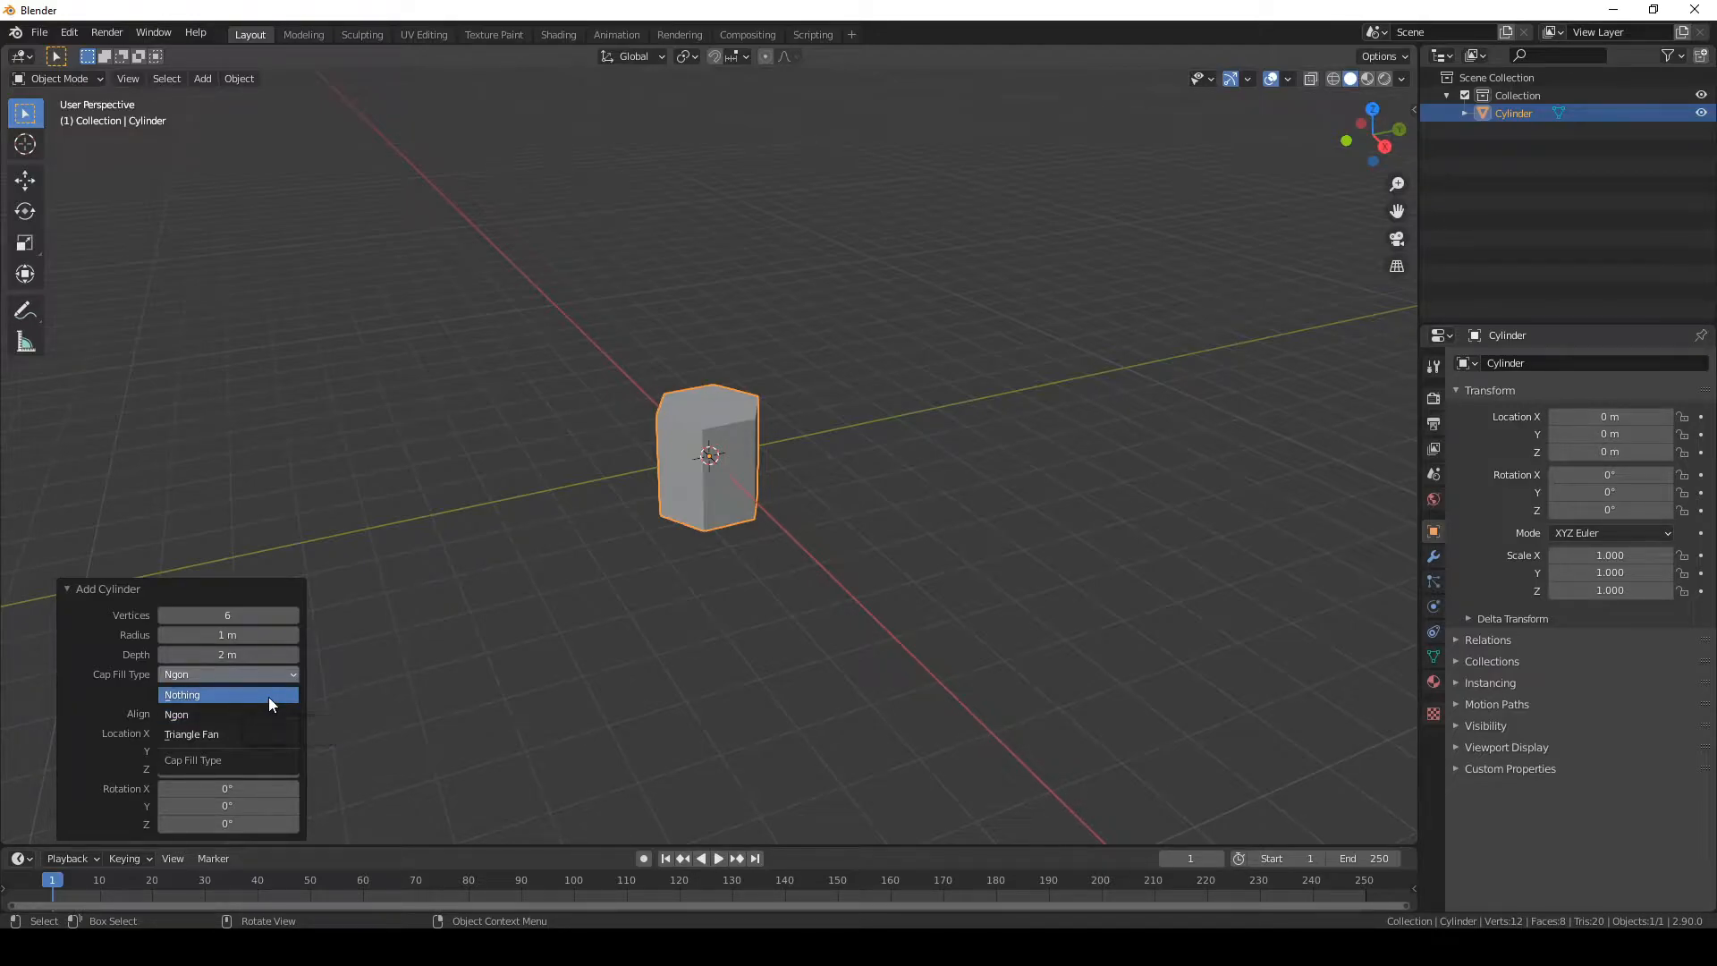
{"action": "left_click", "coordinate": [268, 696]}
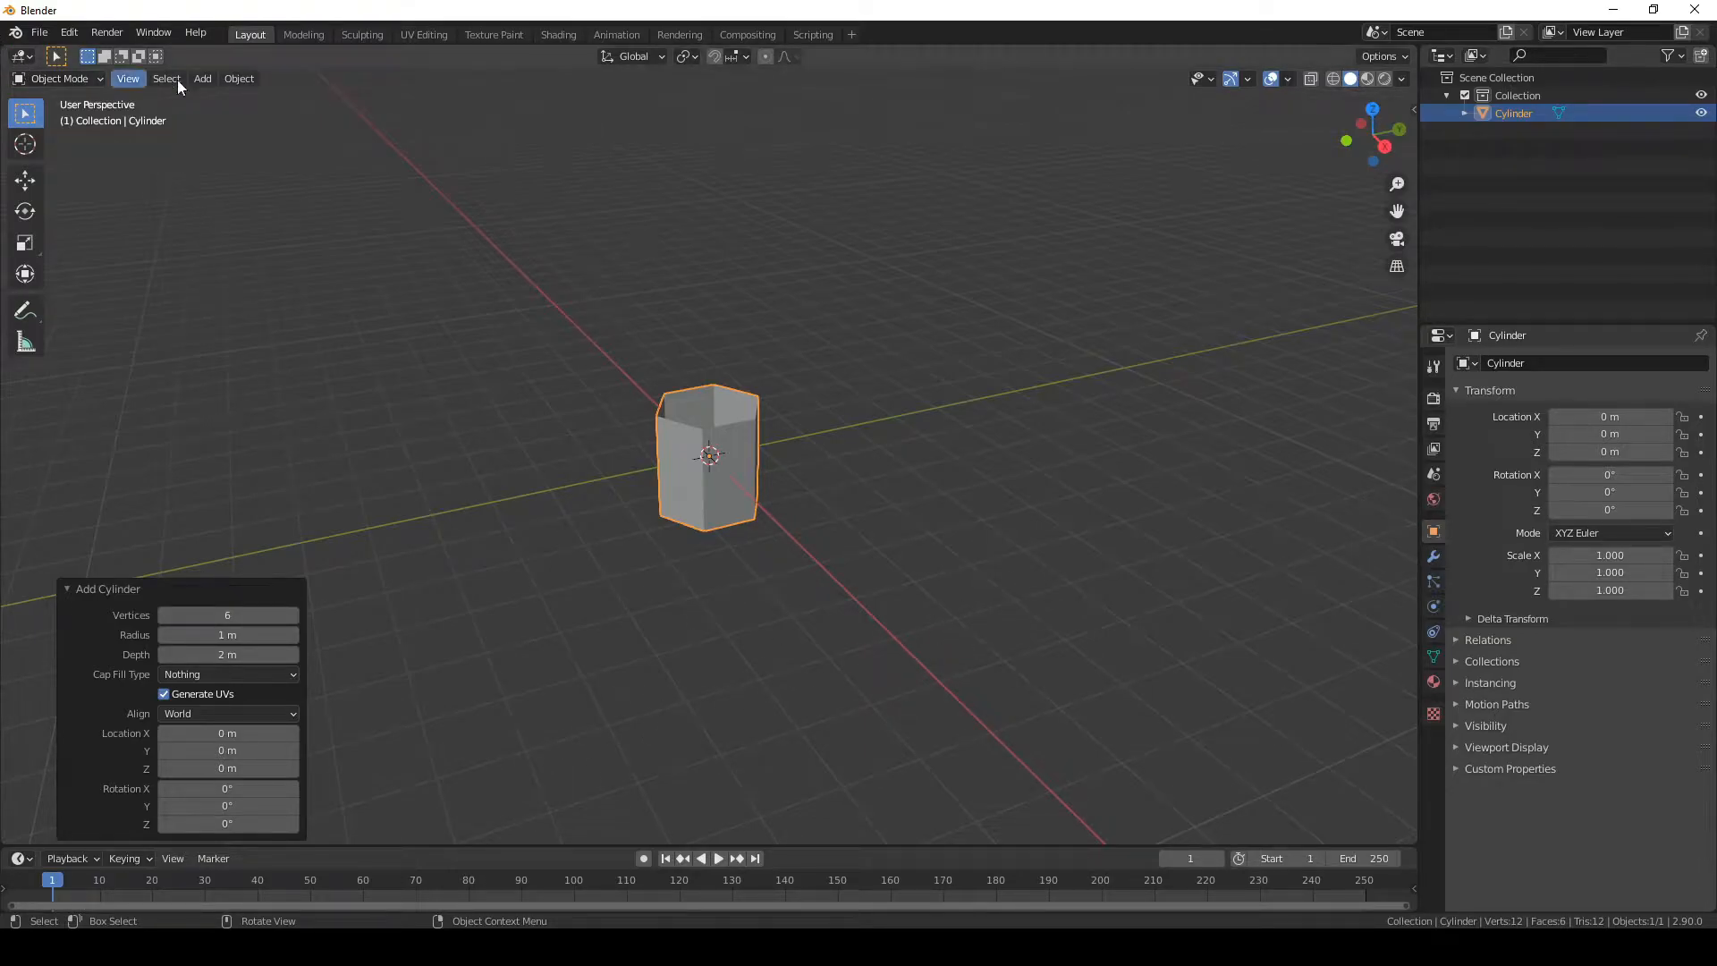
- In Edit Mode, scale the whole cylinder to about 0.275 in X and Y, leaving Z locked
{"action": "key", "text": "Tab"}
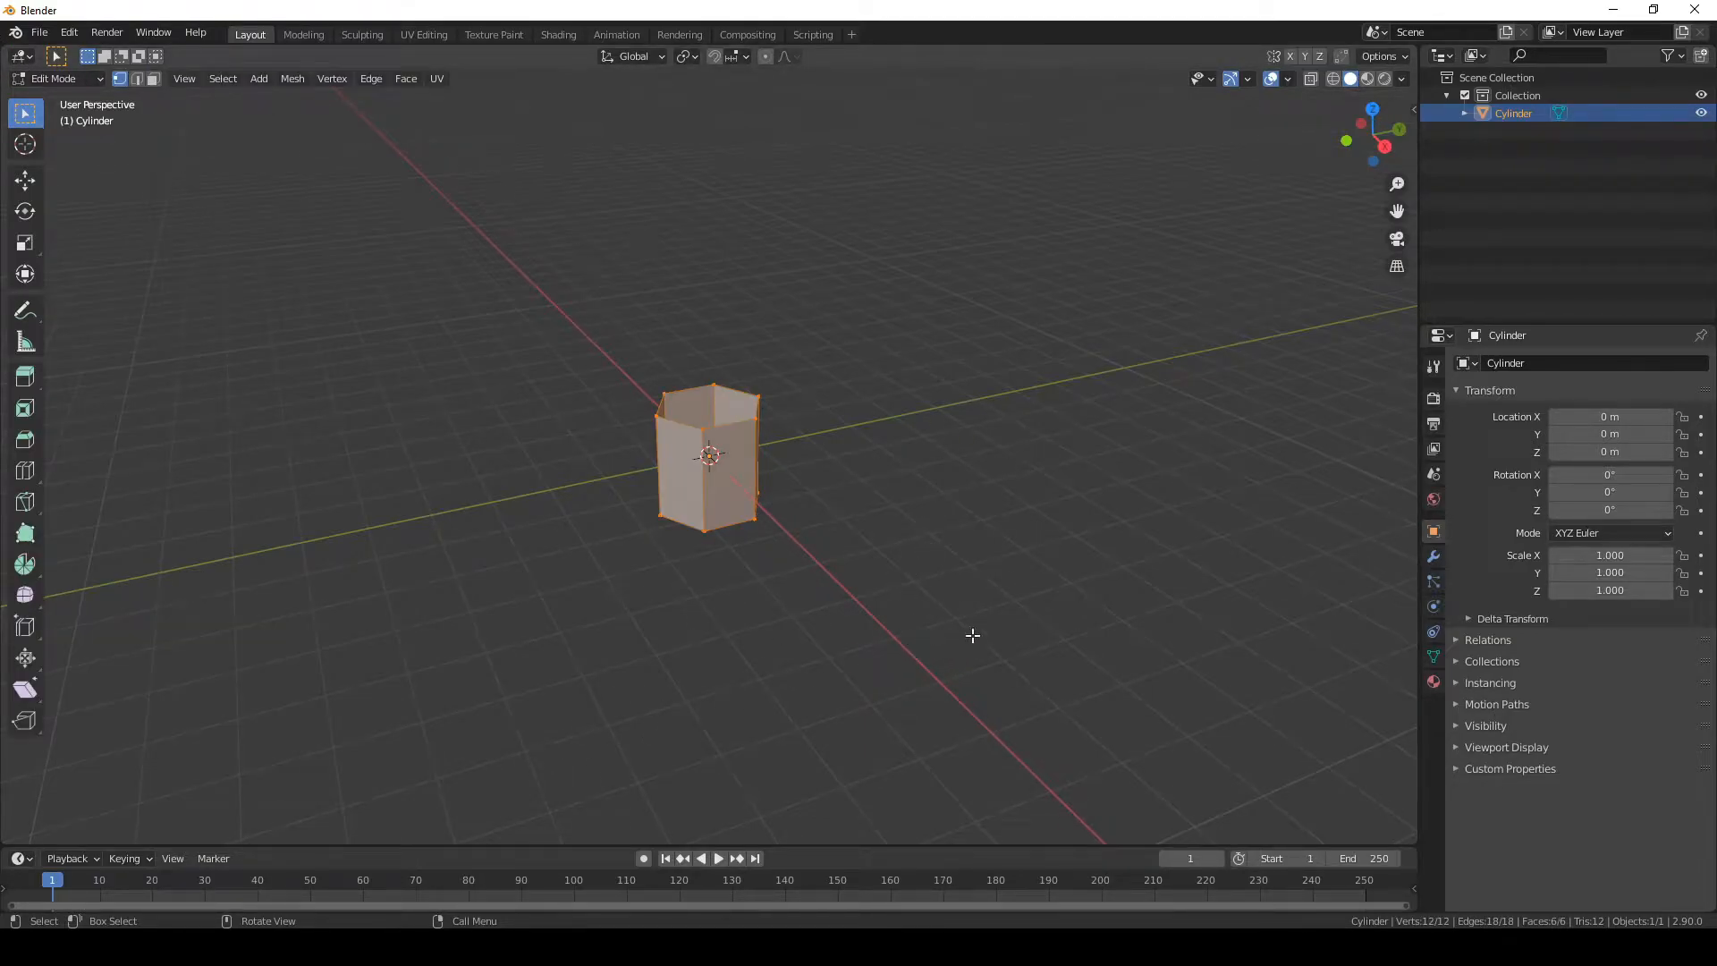
{"action": "middle_click_drag", "start_coordinate": [977, 629], "coordinate": [1190, 354]}
{"action": "key", "text": "s"}
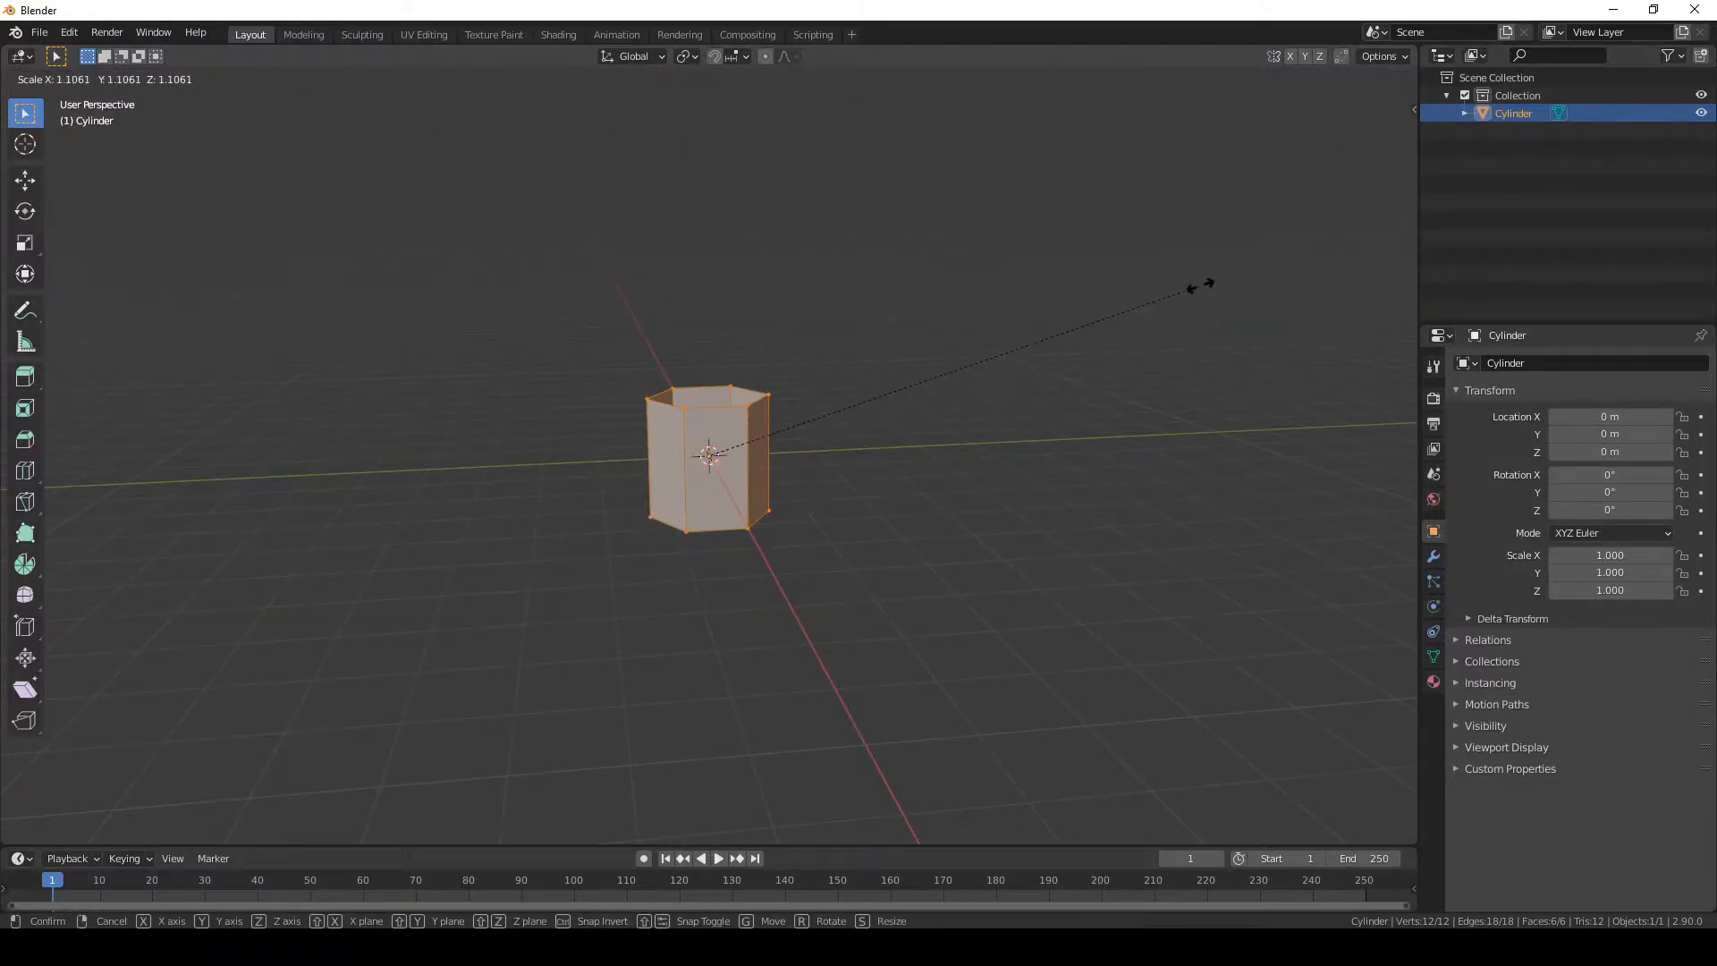
{"action": "key", "text": "shift+z"}
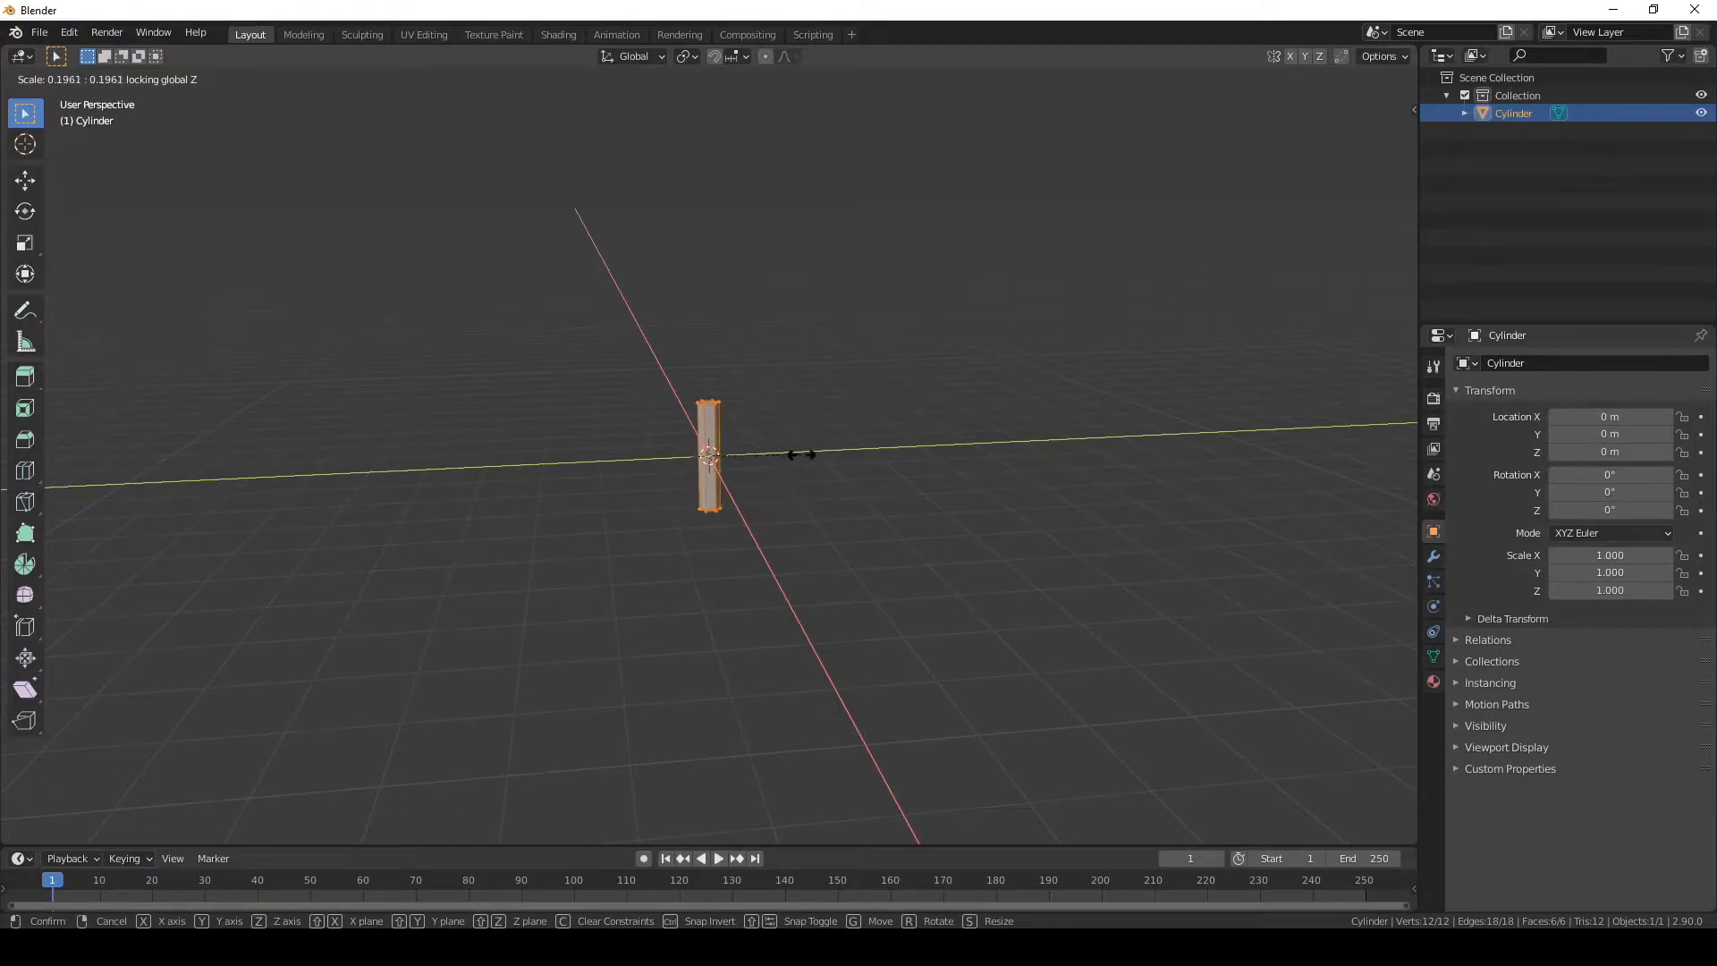
{"action": "left_click", "coordinate": [841, 437]}
- From the right orthographic view, stretch the whole cylinder along Z into a long, thin hexagonal shaft
{"action": "middle_click_drag", "start_coordinate": [862, 411], "coordinate": [950, 336]}
{"action": "left_click", "coordinate": [1370, 139]}
{"action": "scroll", "coordinate": [1065, 393], "scroll_direction": "up", "scroll_amount": 6}
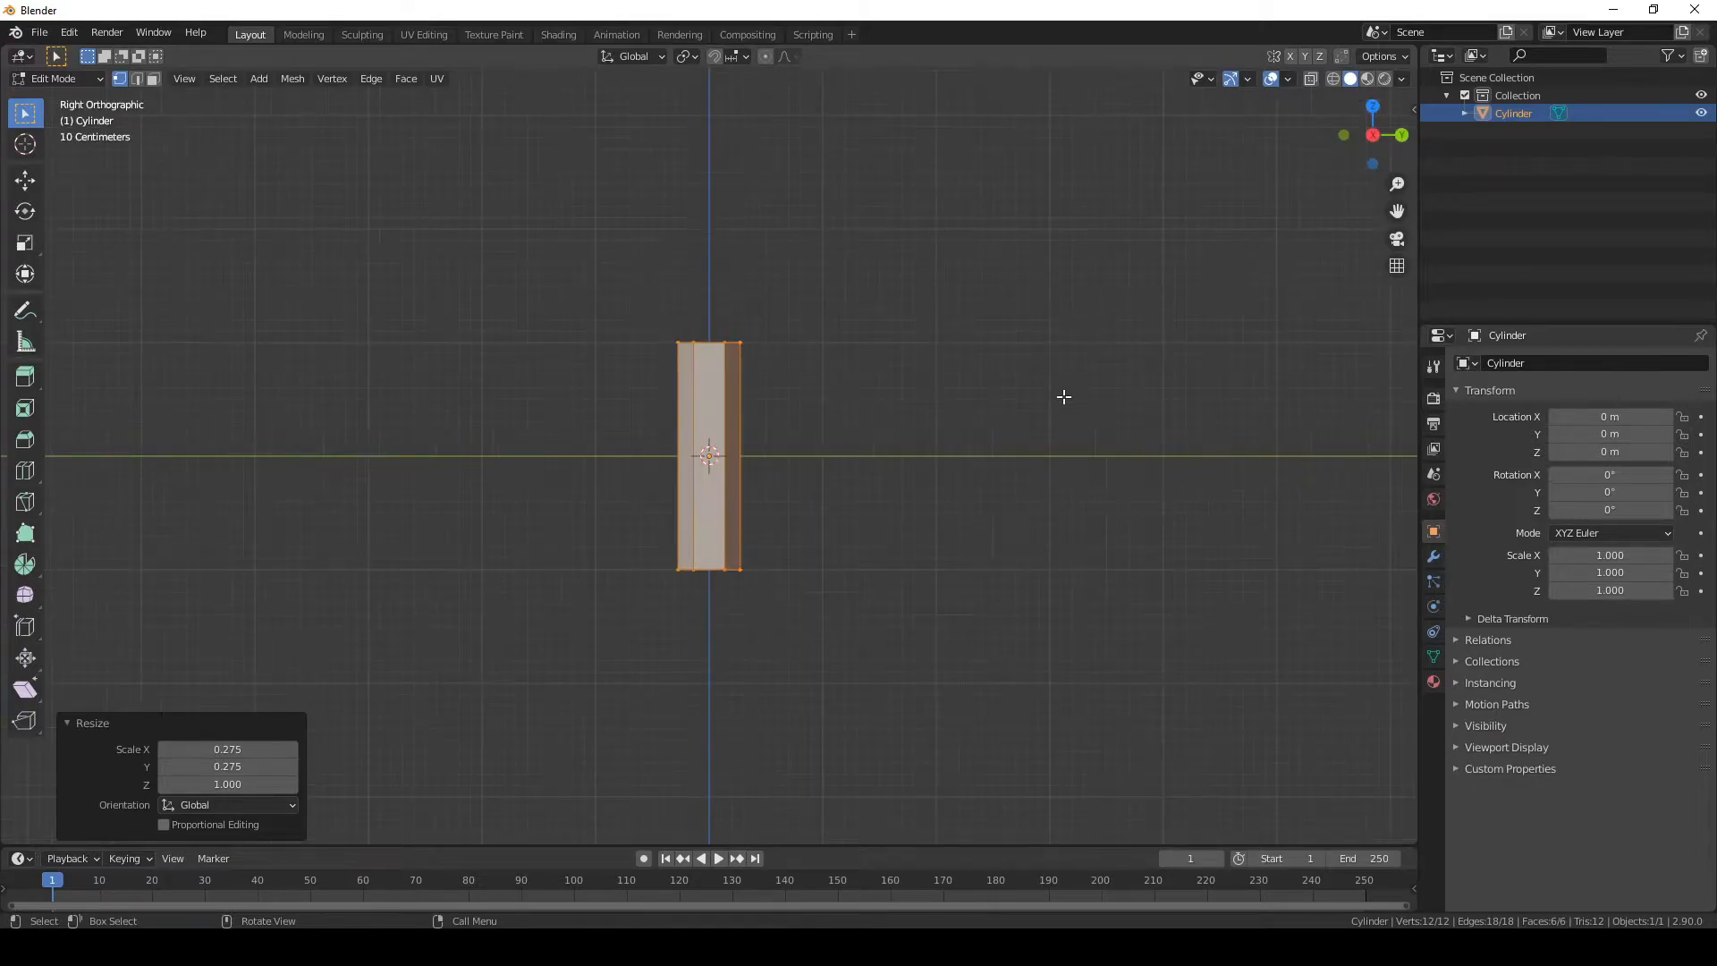
{"action": "scroll", "coordinate": [1061, 372], "scroll_direction": "down", "scroll_amount": 2}
{"action": "middle_click_drag", "start_coordinate": [975, 331], "coordinate": [948, 475], "text": "shift"}
{"action": "scroll", "coordinate": [959, 472], "scroll_direction": "down", "scroll_amount": 1}
{"action": "key", "text": "s"}
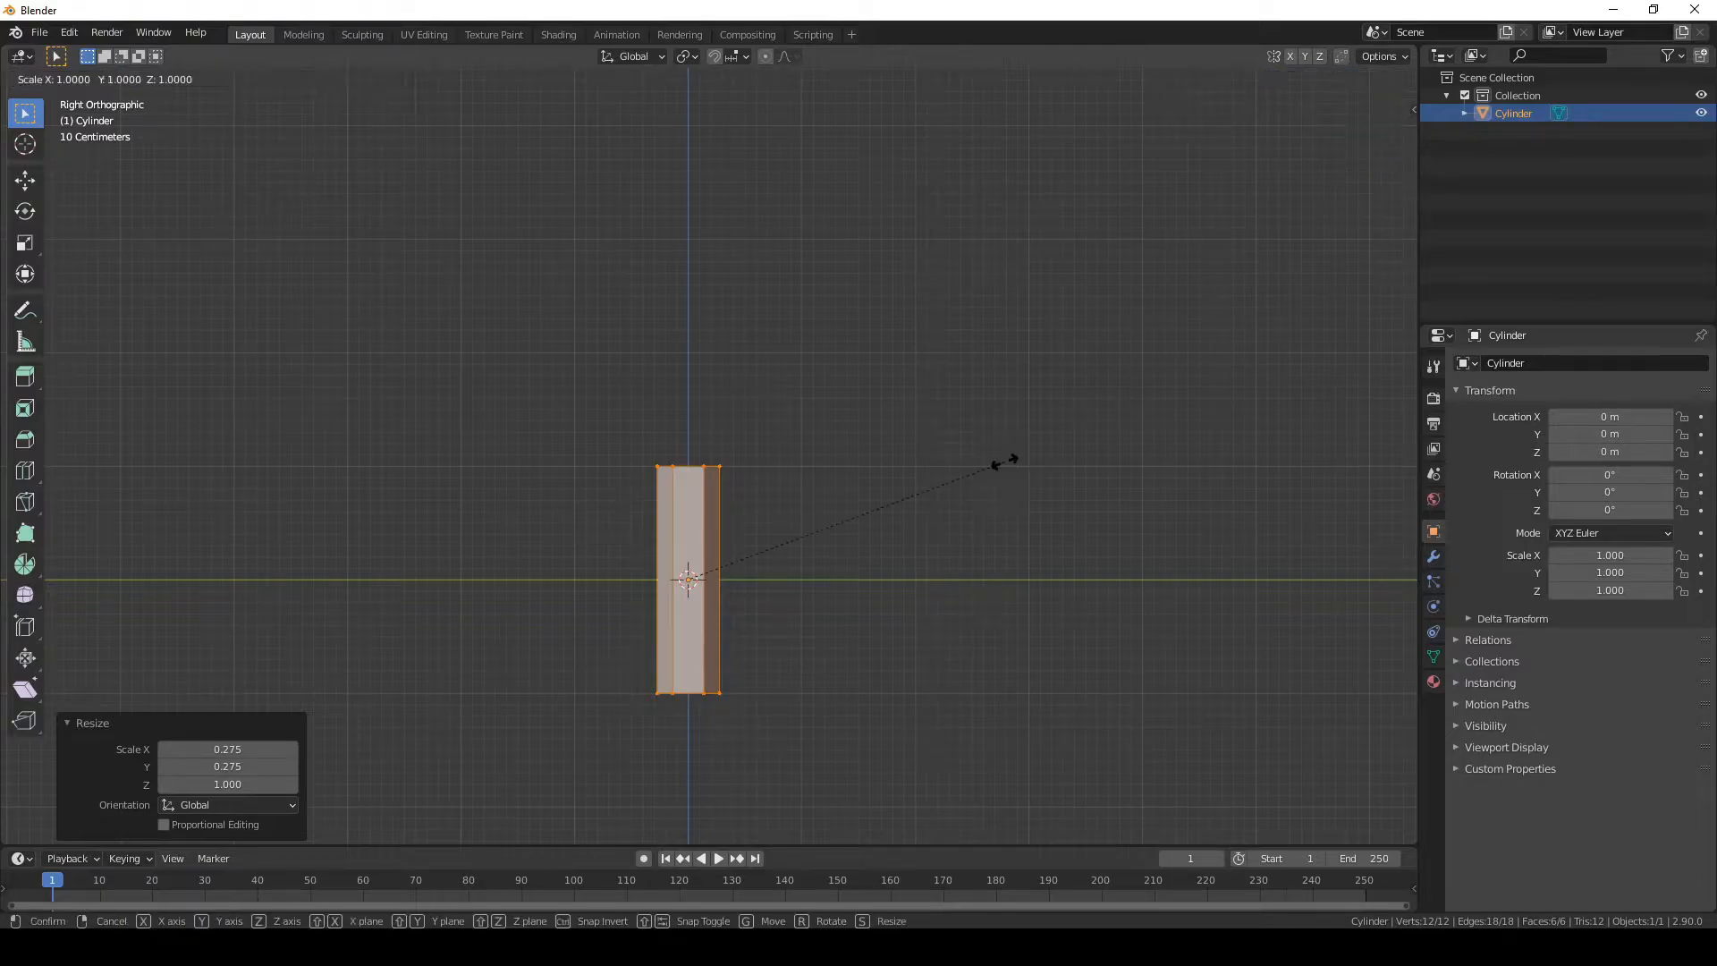
{"action": "key", "text": "z"}
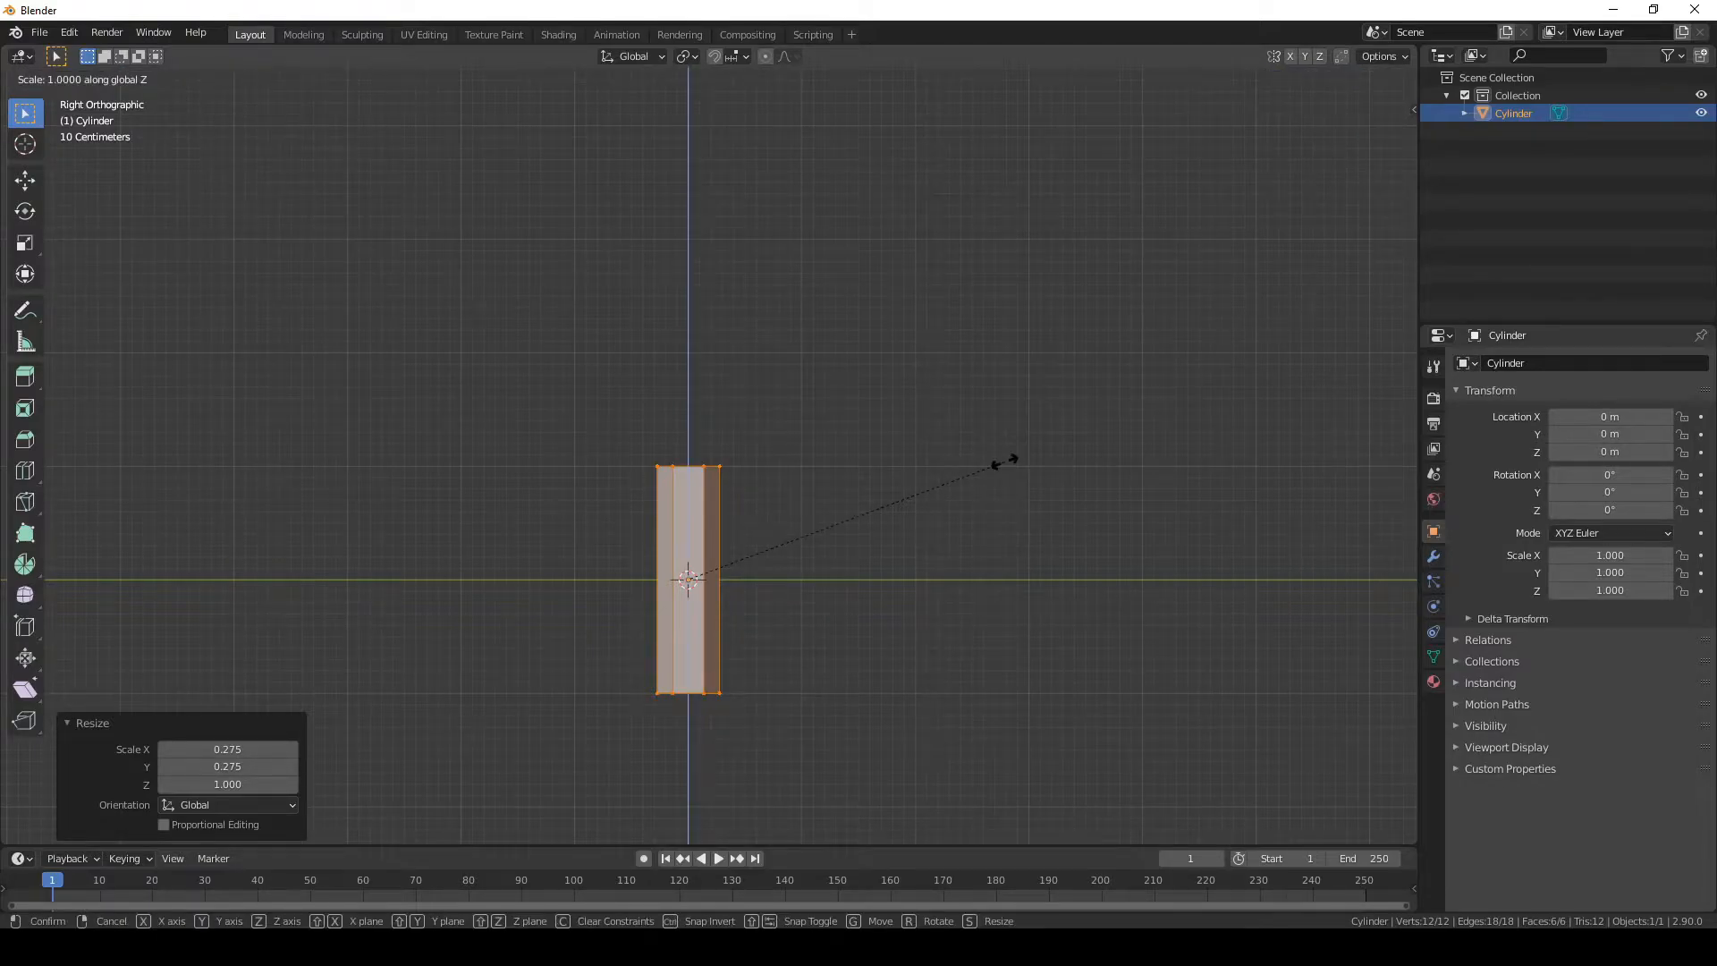
{"action": "left_click", "coordinate": [172, 349]}
{"action": "left_click", "coordinate": [161, 355]}
- Select the entire mesh and shorten it along Z by a scale of about 0.796
{"action": "middle_click_drag", "start_coordinate": [761, 634], "coordinate": [1039, 471], "text": "shift"}
{"action": "scroll", "coordinate": [971, 514], "scroll_direction": "down", "scroll_amount": 2}
{"action": "scroll", "coordinate": [1058, 488], "scroll_direction": "up", "scroll_amount": 1}
{"action": "key", "text": "a"}
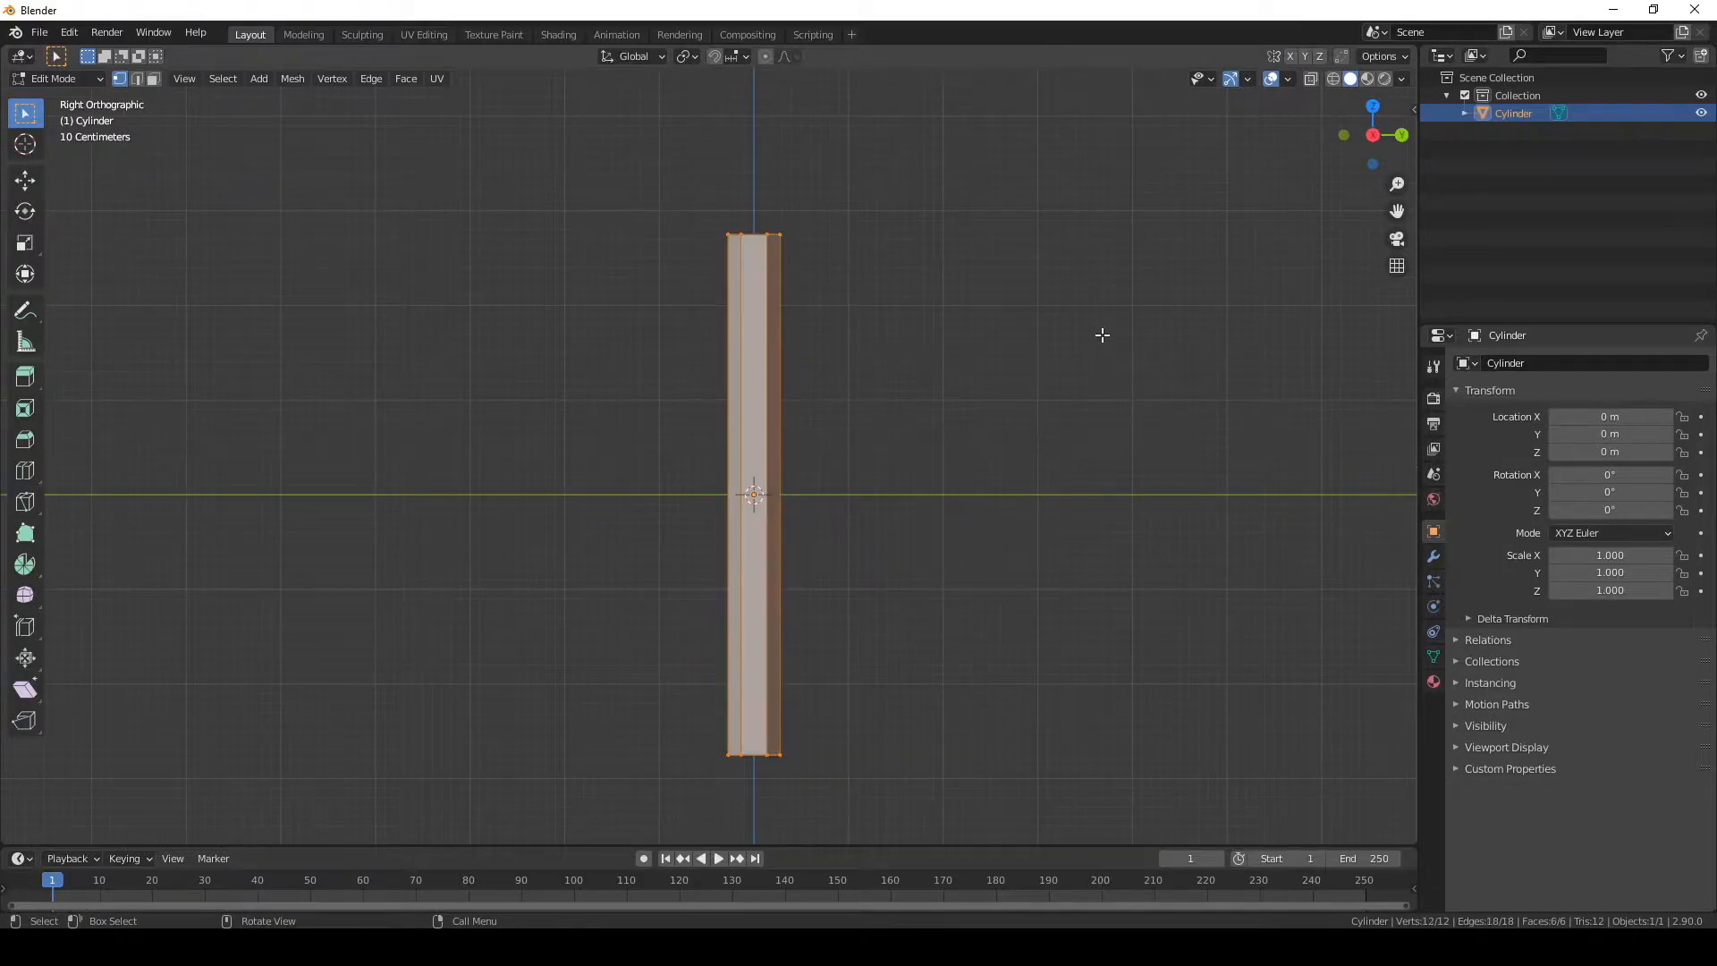
{"action": "key", "text": "s"}
{"action": "key", "text": "z"}
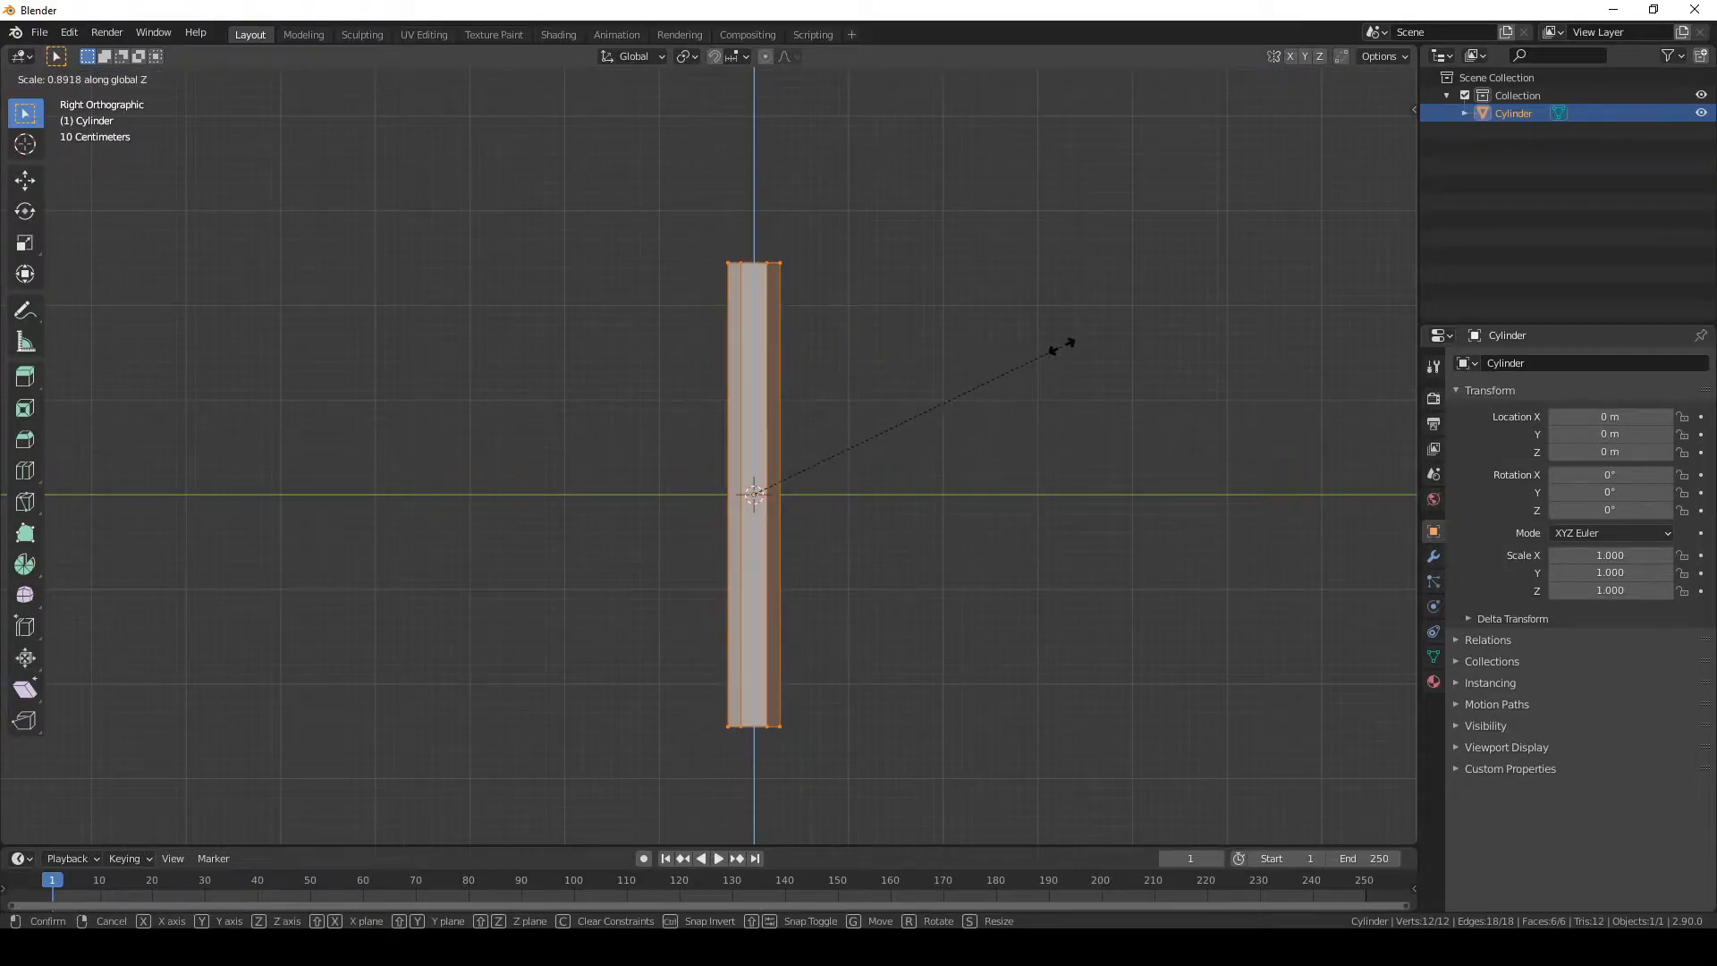
{"action": "left_click", "coordinate": [1031, 365]}
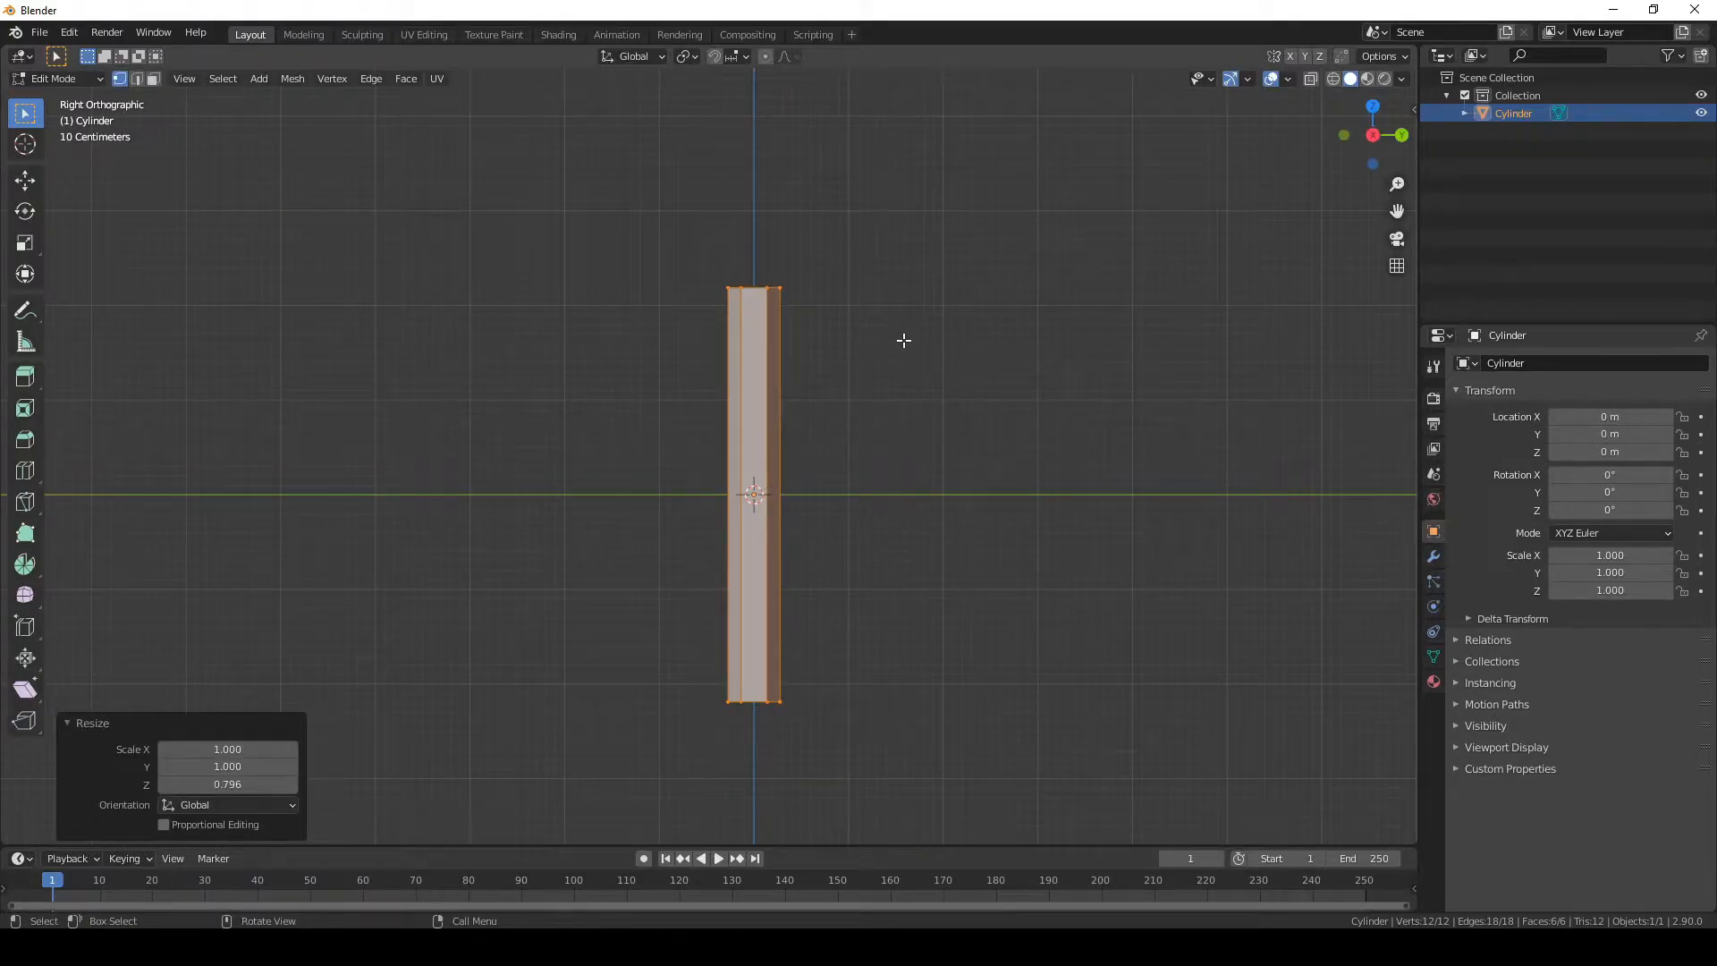
- Select the shaft's top edge loop and extrude it about 0.5 m upward along Z
{"action": "key", "text": "2"}
{"action": "middle_click_drag", "start_coordinate": [943, 307], "coordinate": [931, 460], "text": "shift"}
{"action": "scroll", "coordinate": [910, 471], "scroll_direction": "up", "scroll_amount": 3}
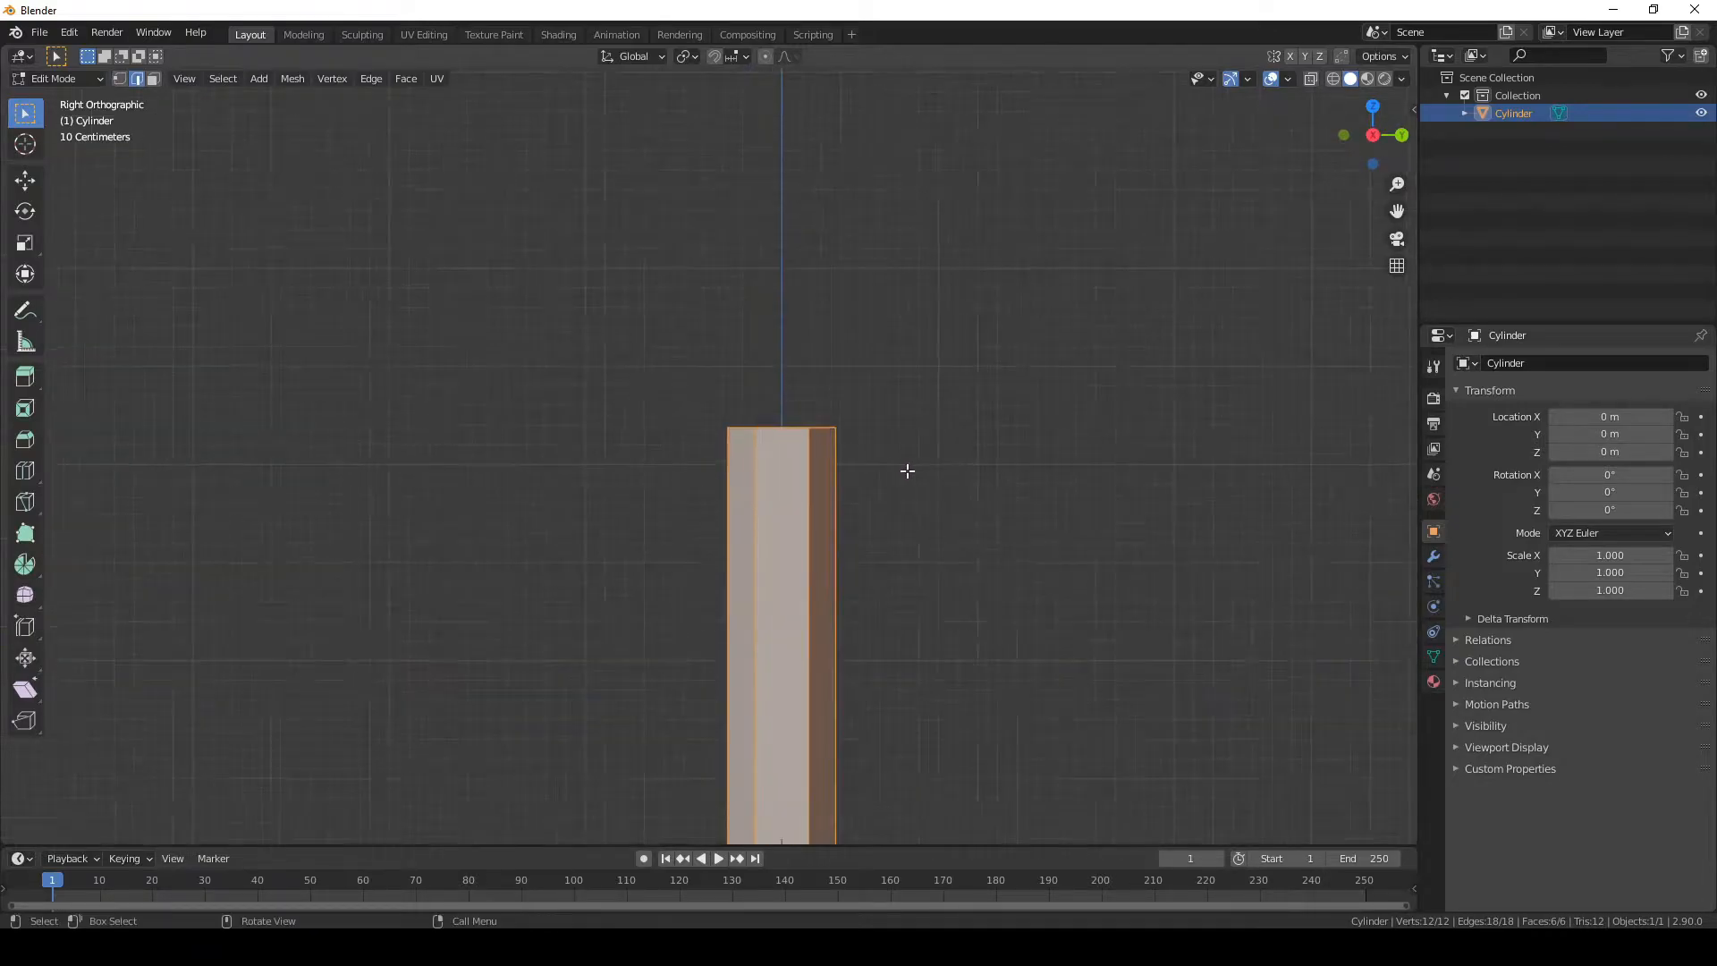
{"action": "left_click", "coordinate": [787, 428], "text": "alt"}
{"action": "middle_click_drag", "start_coordinate": [950, 439], "coordinate": [920, 467]}
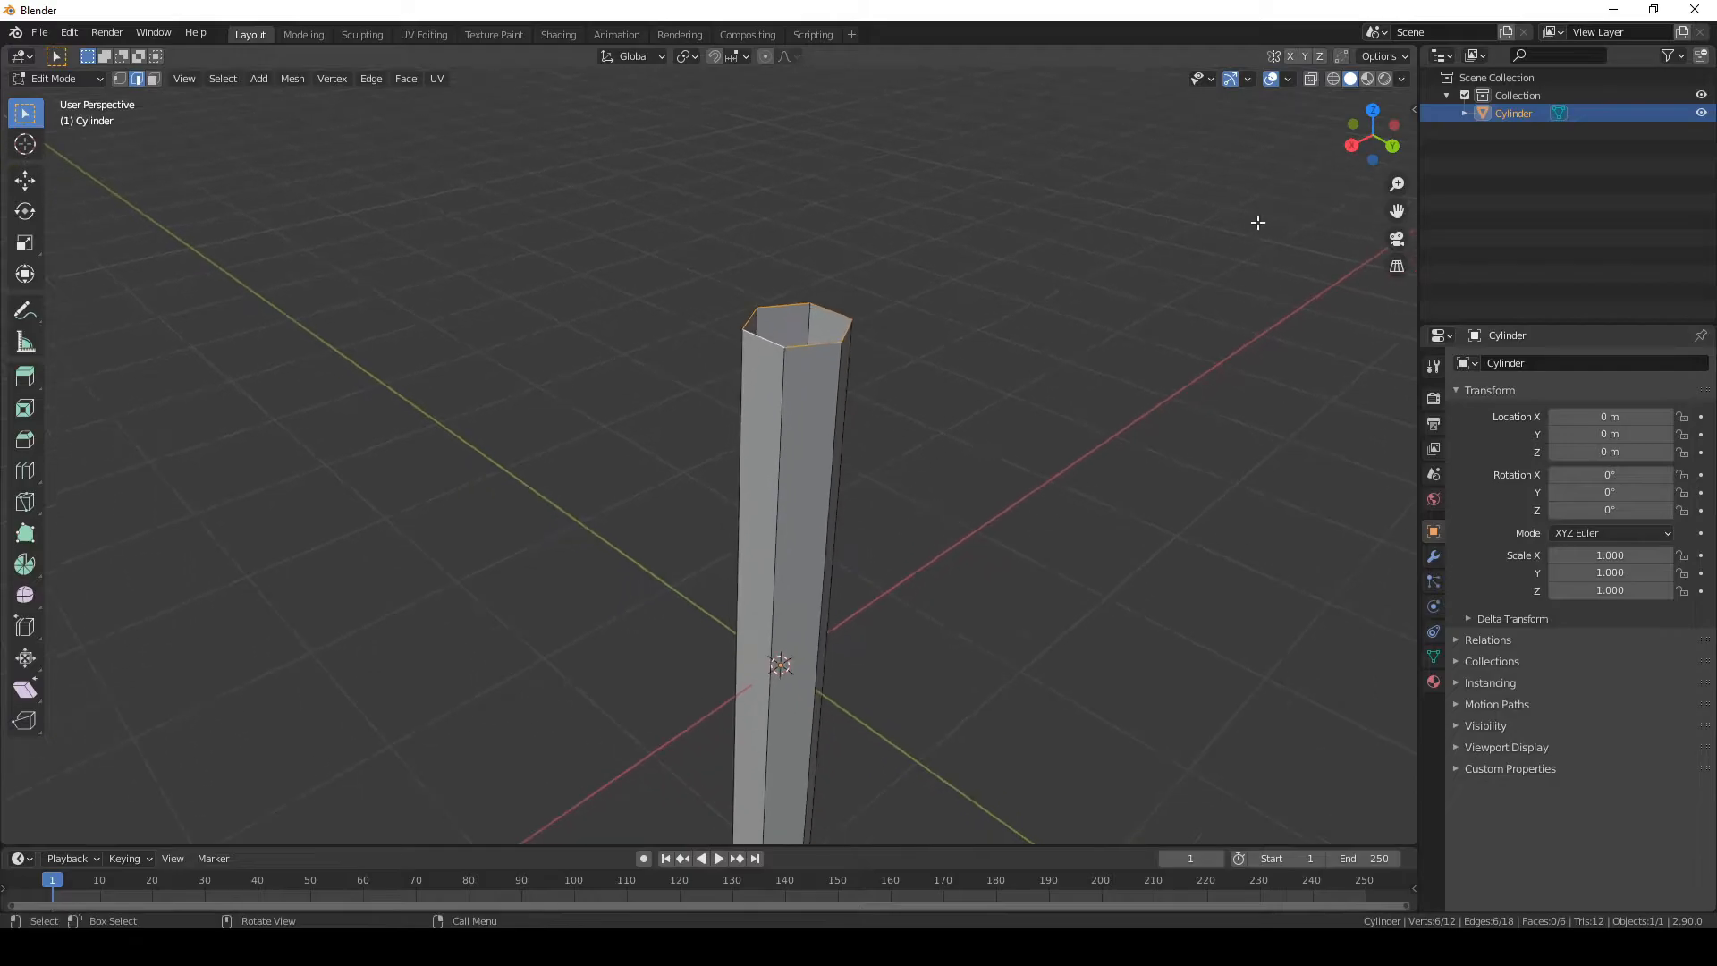
{"action": "left_click", "coordinate": [1346, 151]}
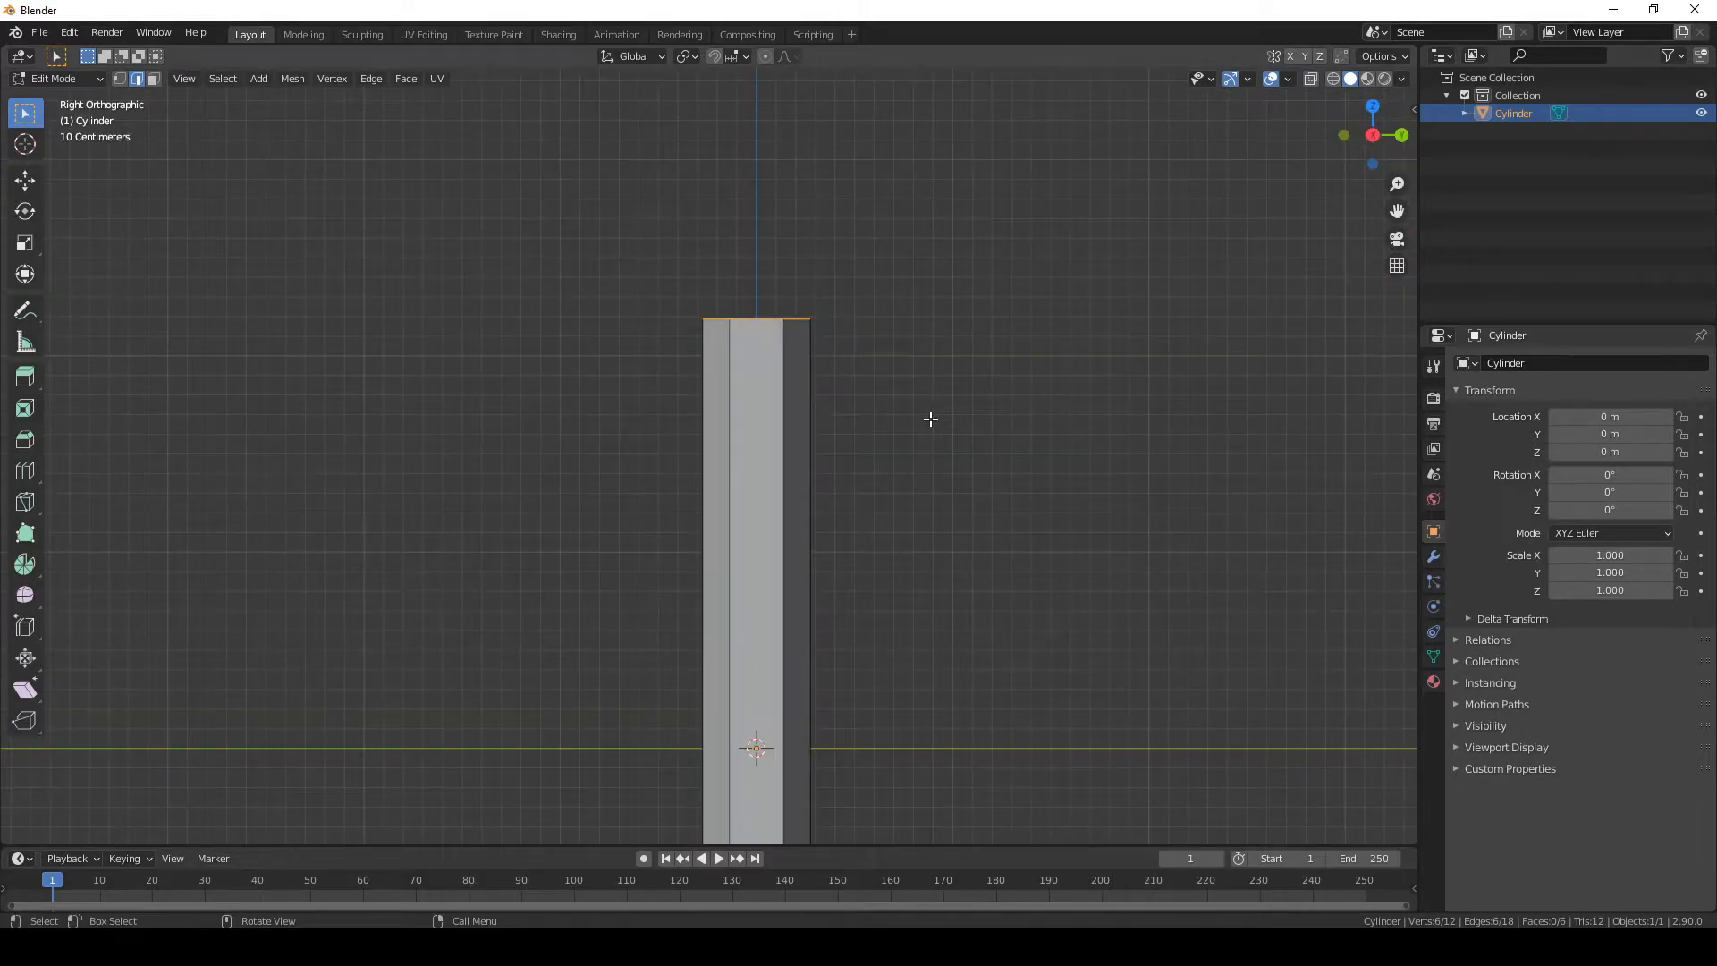
{"action": "key", "text": "e"}
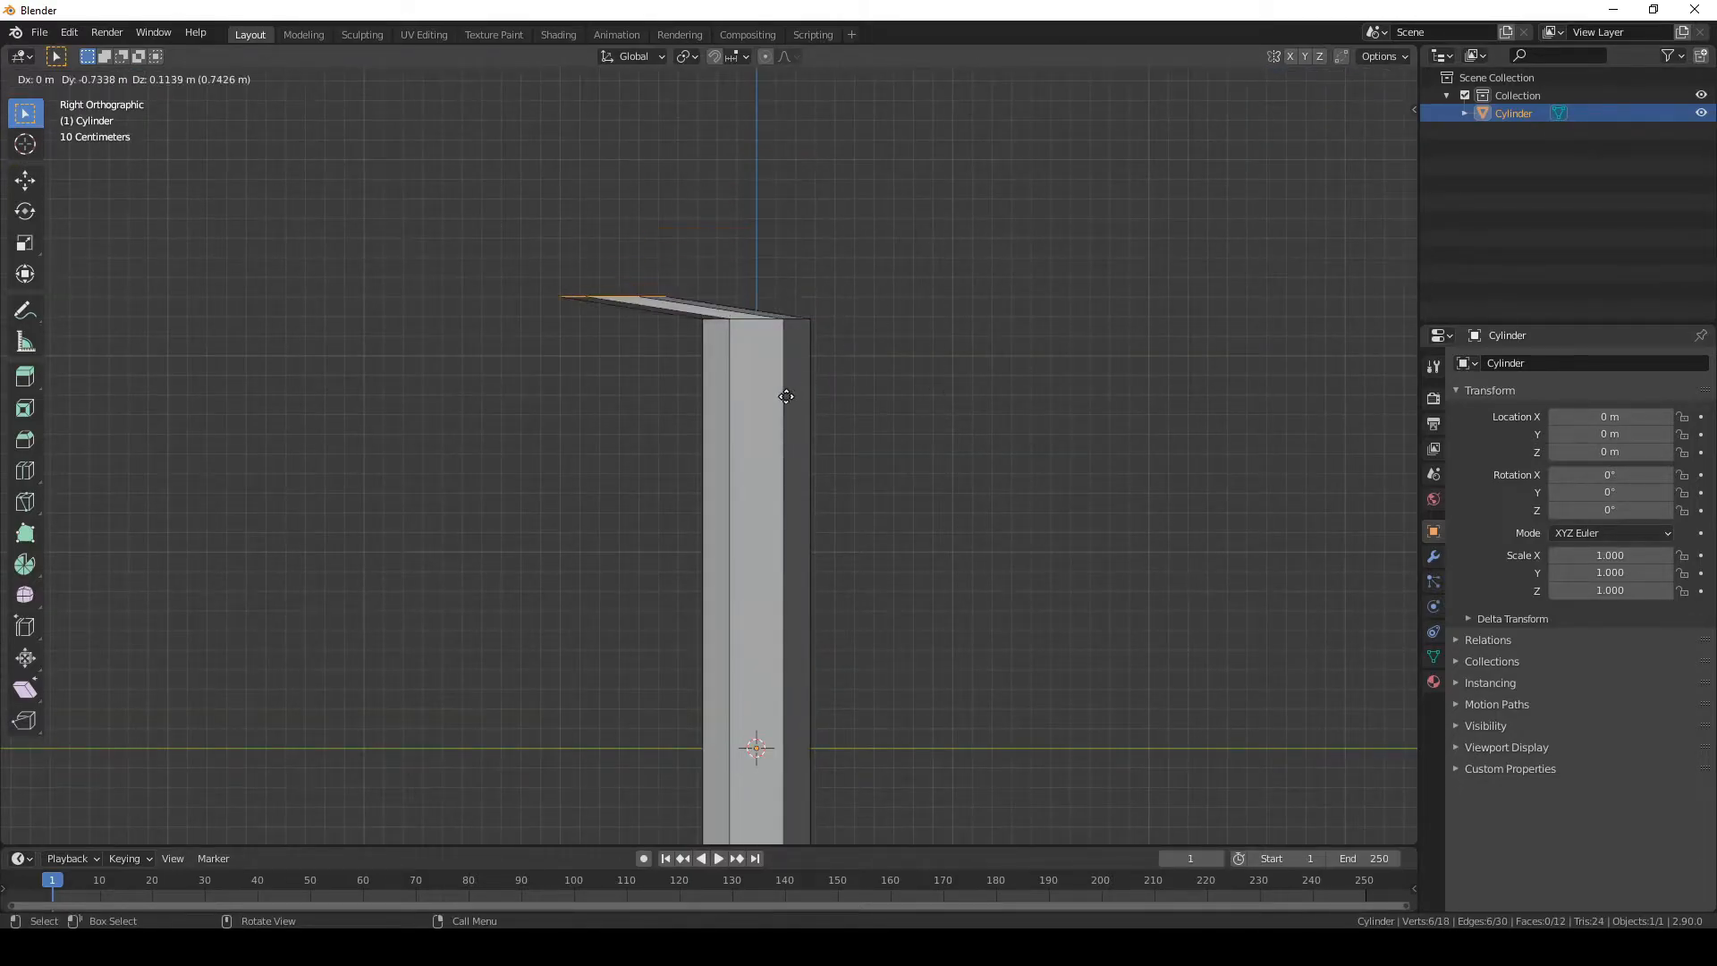
{"action": "key", "text": "z"}
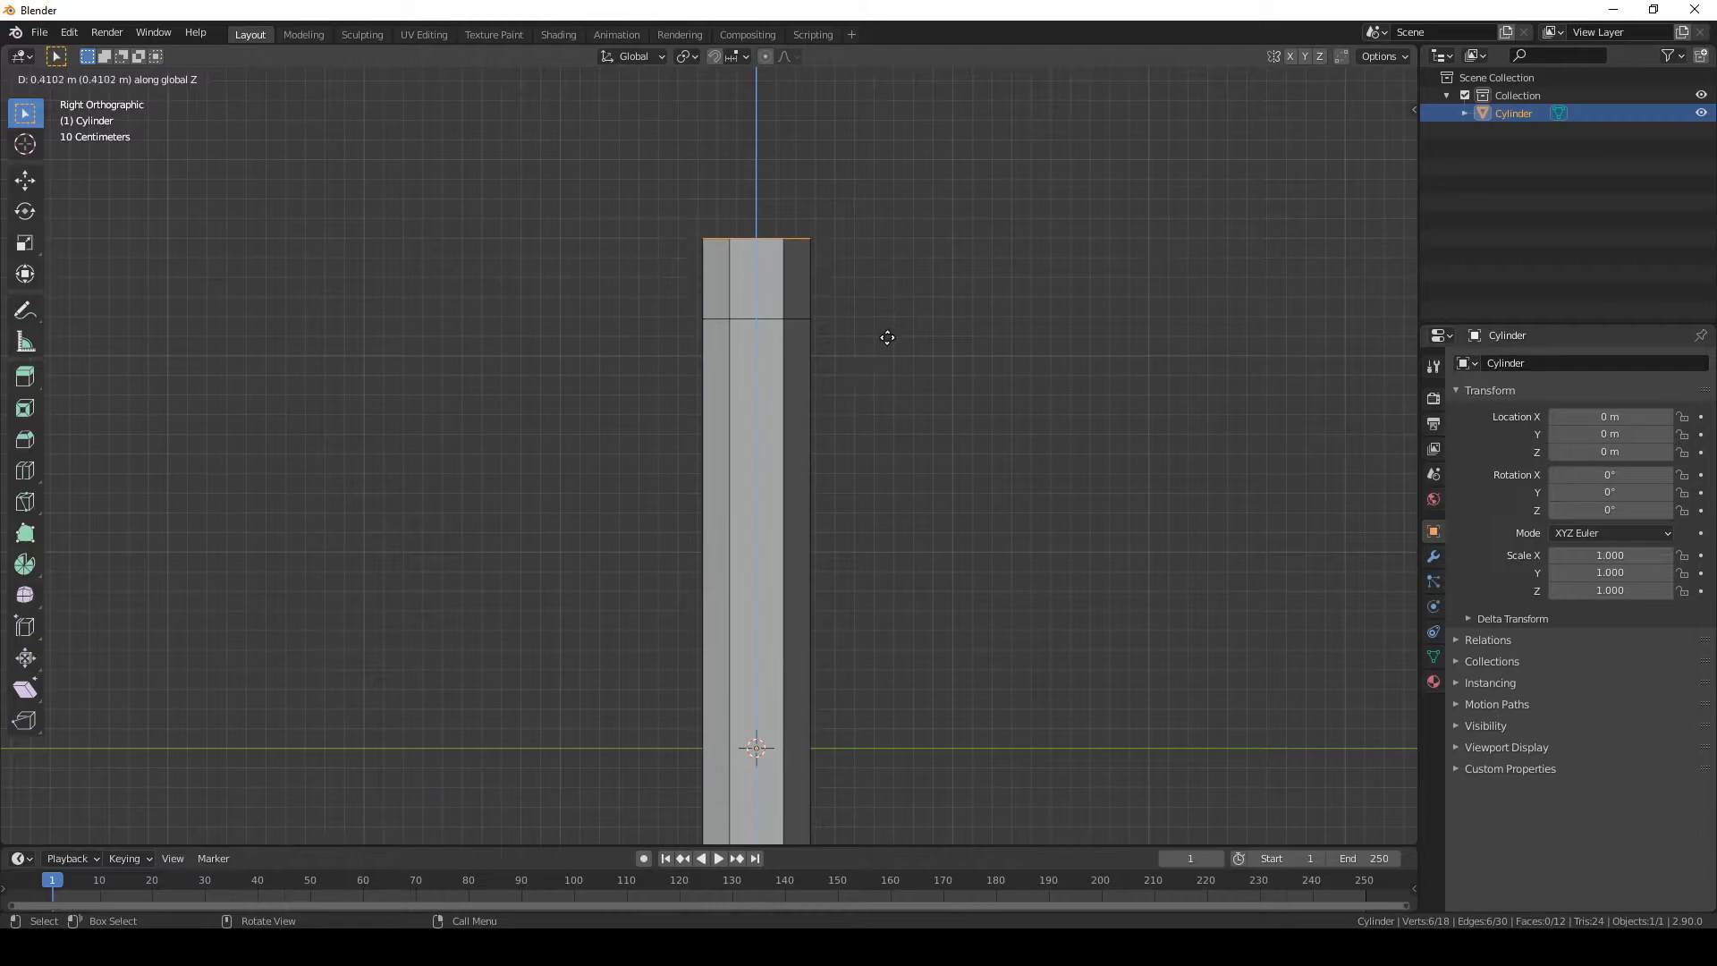
{"action": "left_click", "coordinate": [932, 313]}
- Scale the new top edge loop to about 0.465 and lower it about 0.09 m along Z
{"action": "key", "text": "s"}
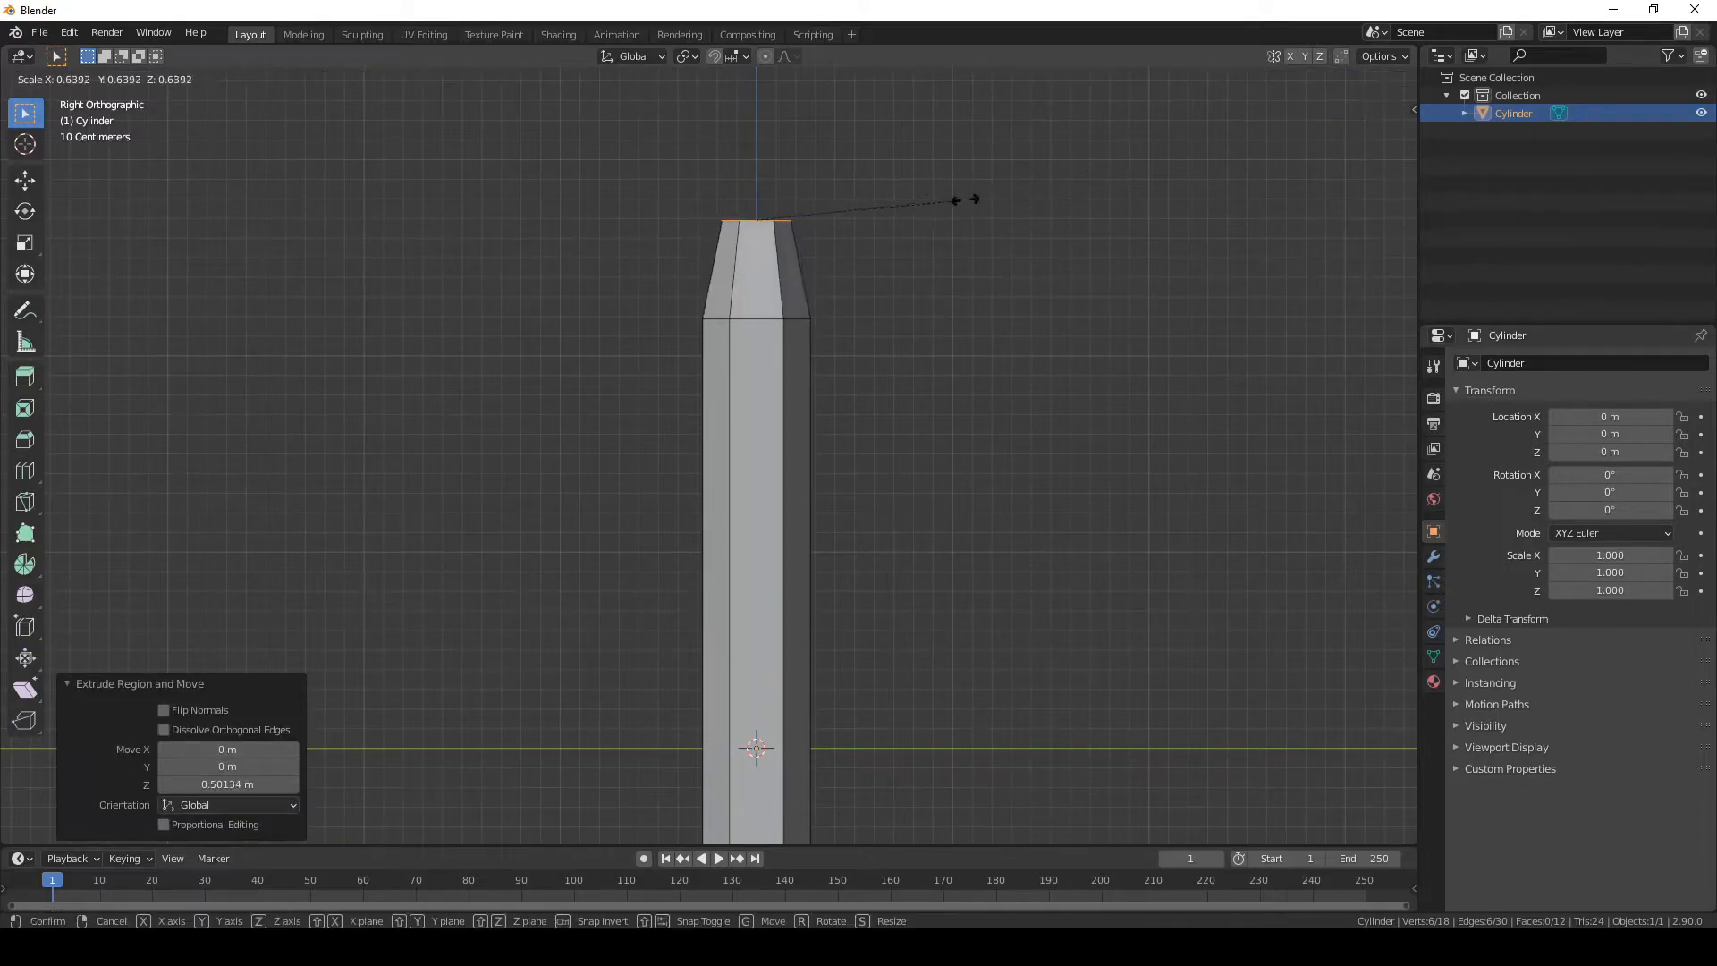
{"action": "left_click", "coordinate": [910, 205]}
{"action": "left_click", "coordinate": [25, 181]}
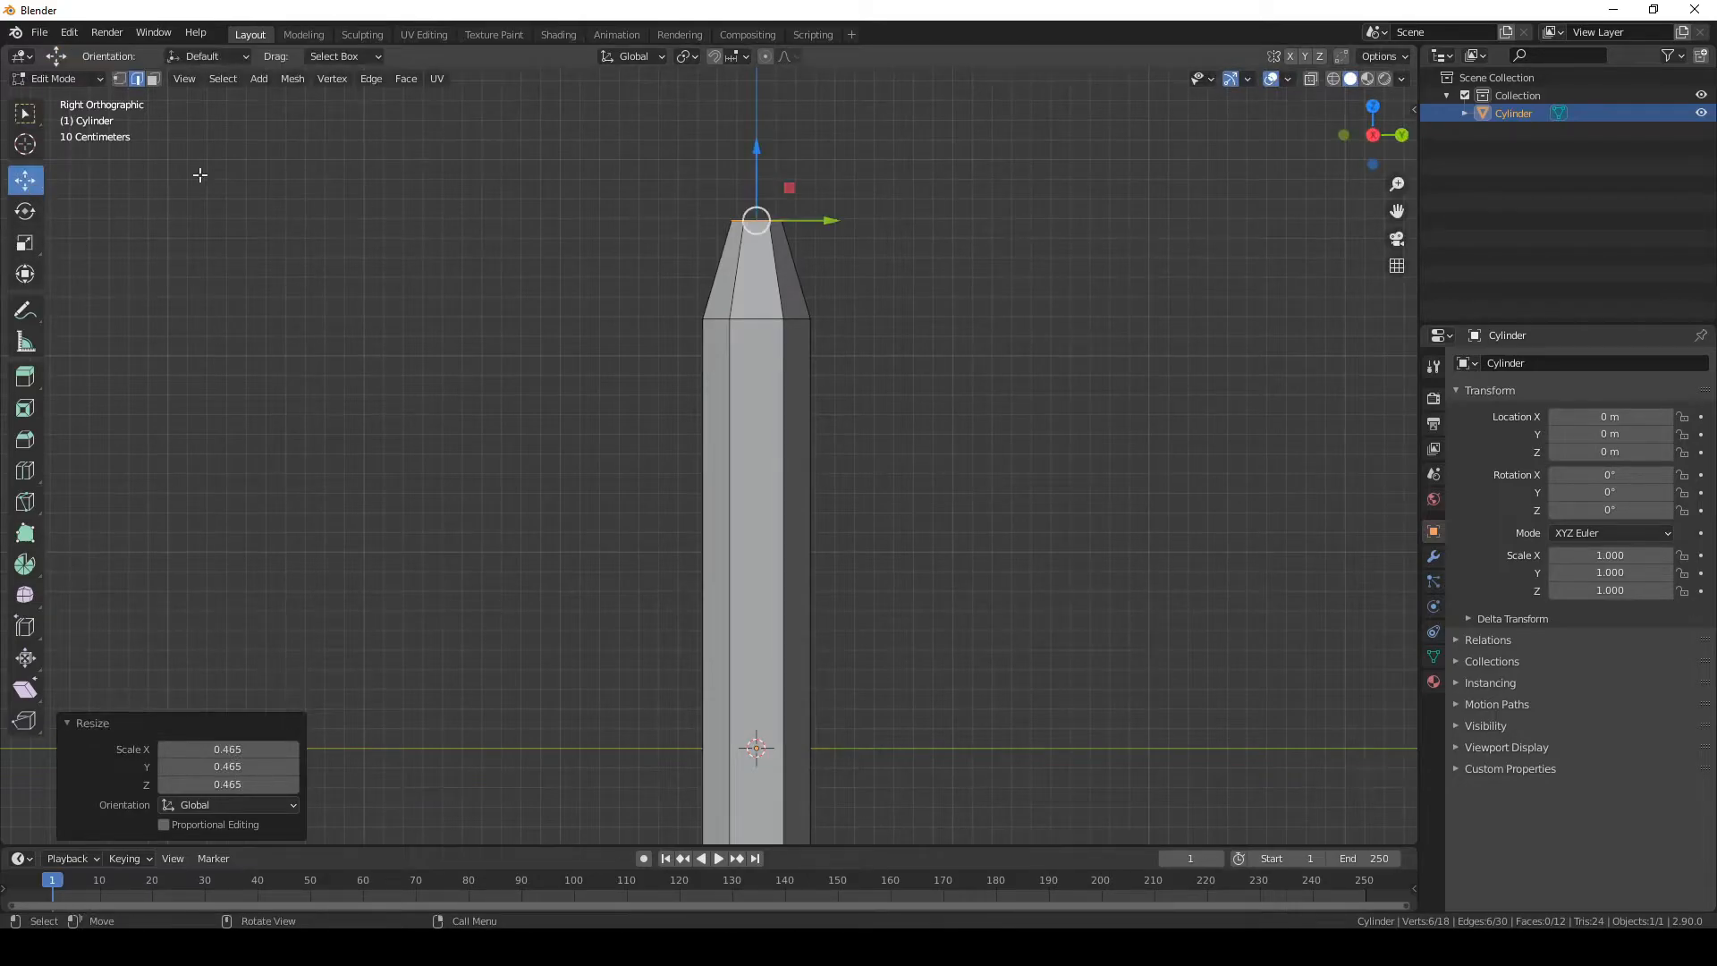
{"action": "left_click", "coordinate": [750, 155]}
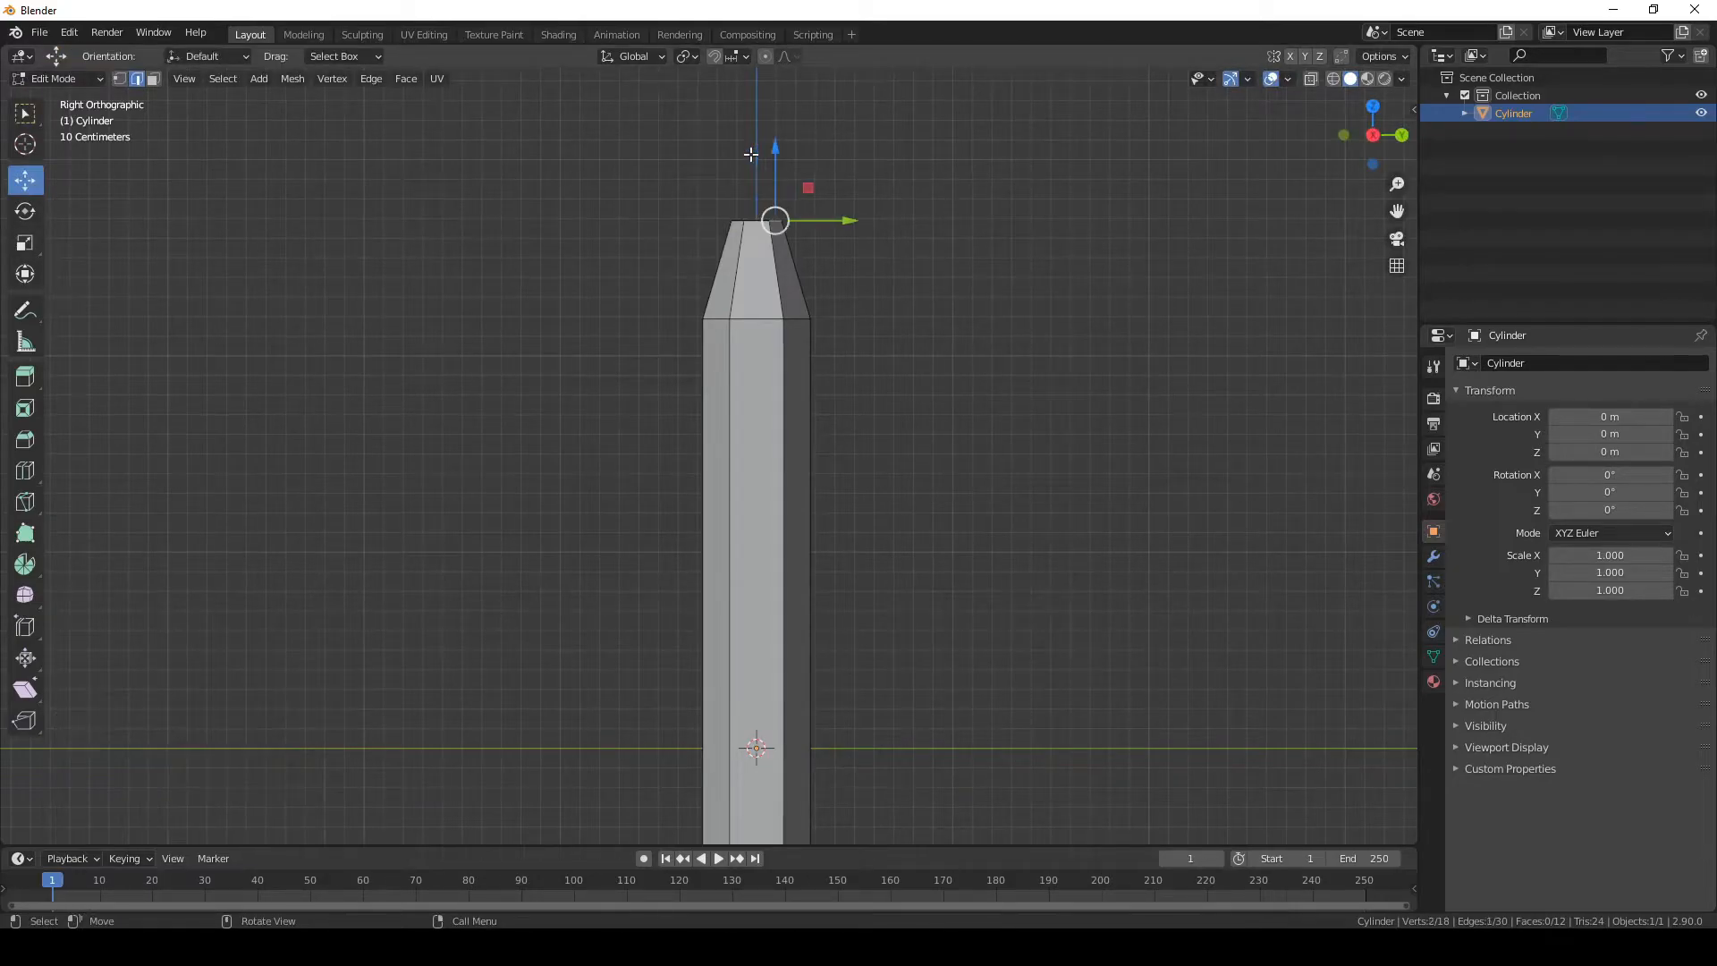
{"action": "left_click", "coordinate": [747, 226], "text": "alt"}
{"action": "left_click_drag", "start_coordinate": [762, 144], "coordinate": [763, 173]}
- Extrude the top edge loop about 0.2 m upward along Z and scale it to about 0.372
{"action": "key", "text": "e"}
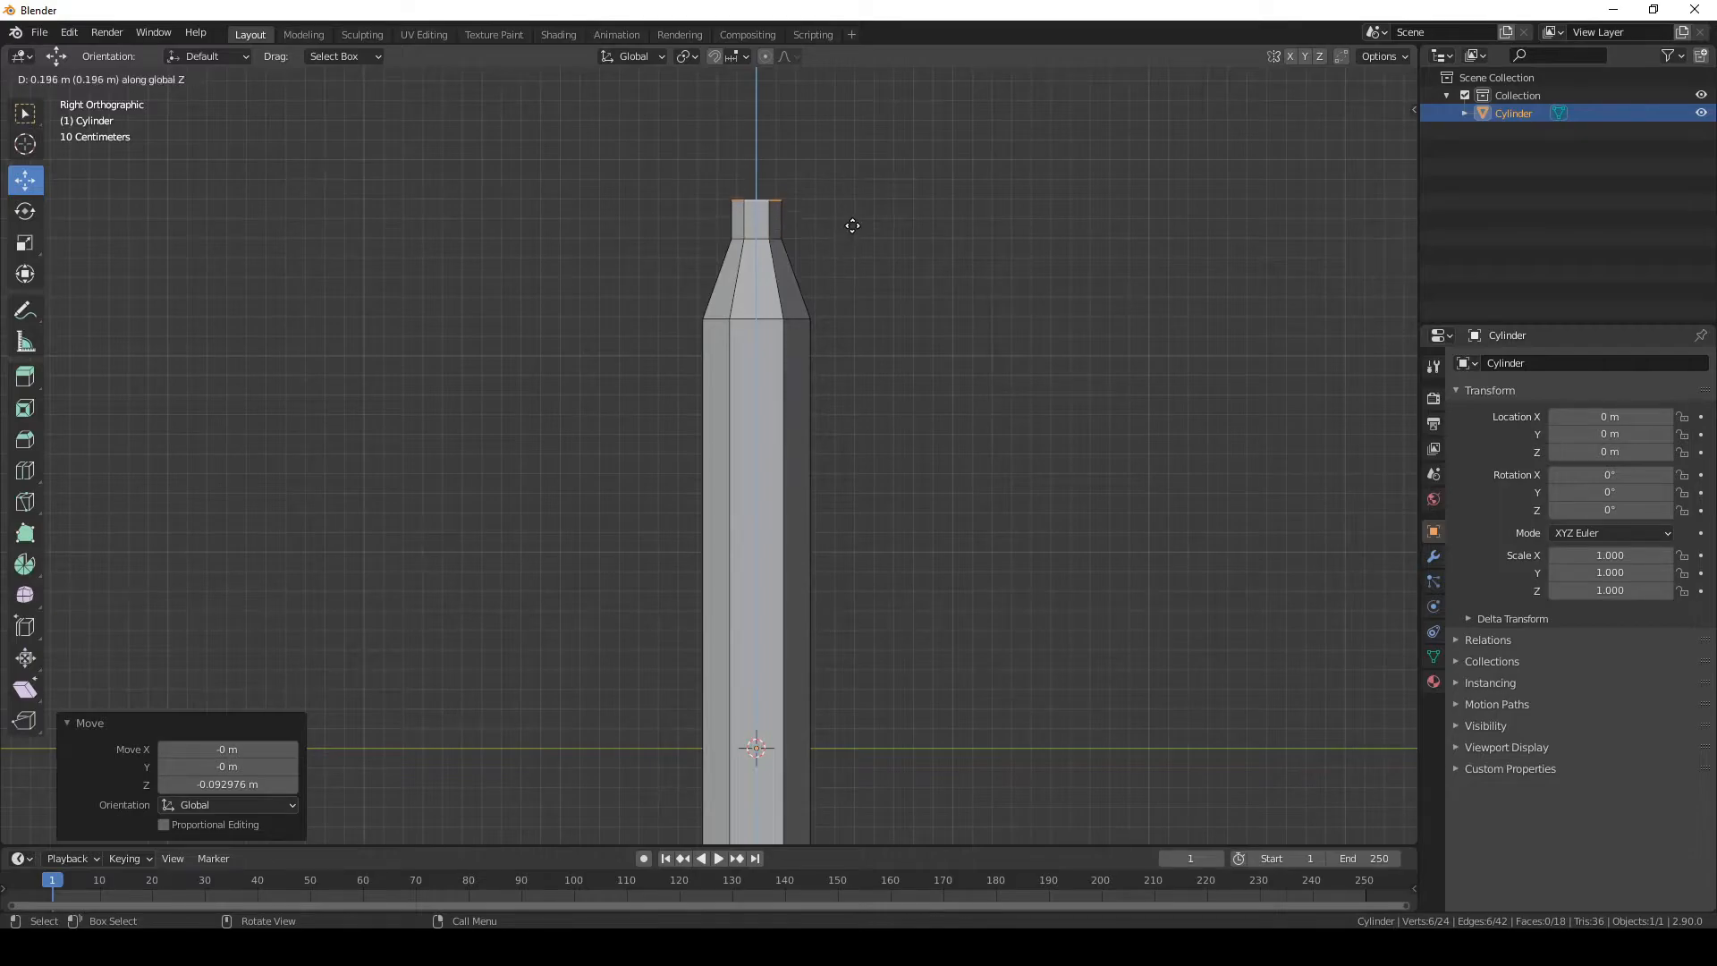
{"action": "left_click", "coordinate": [847, 230]}
{"action": "key", "text": "s"}
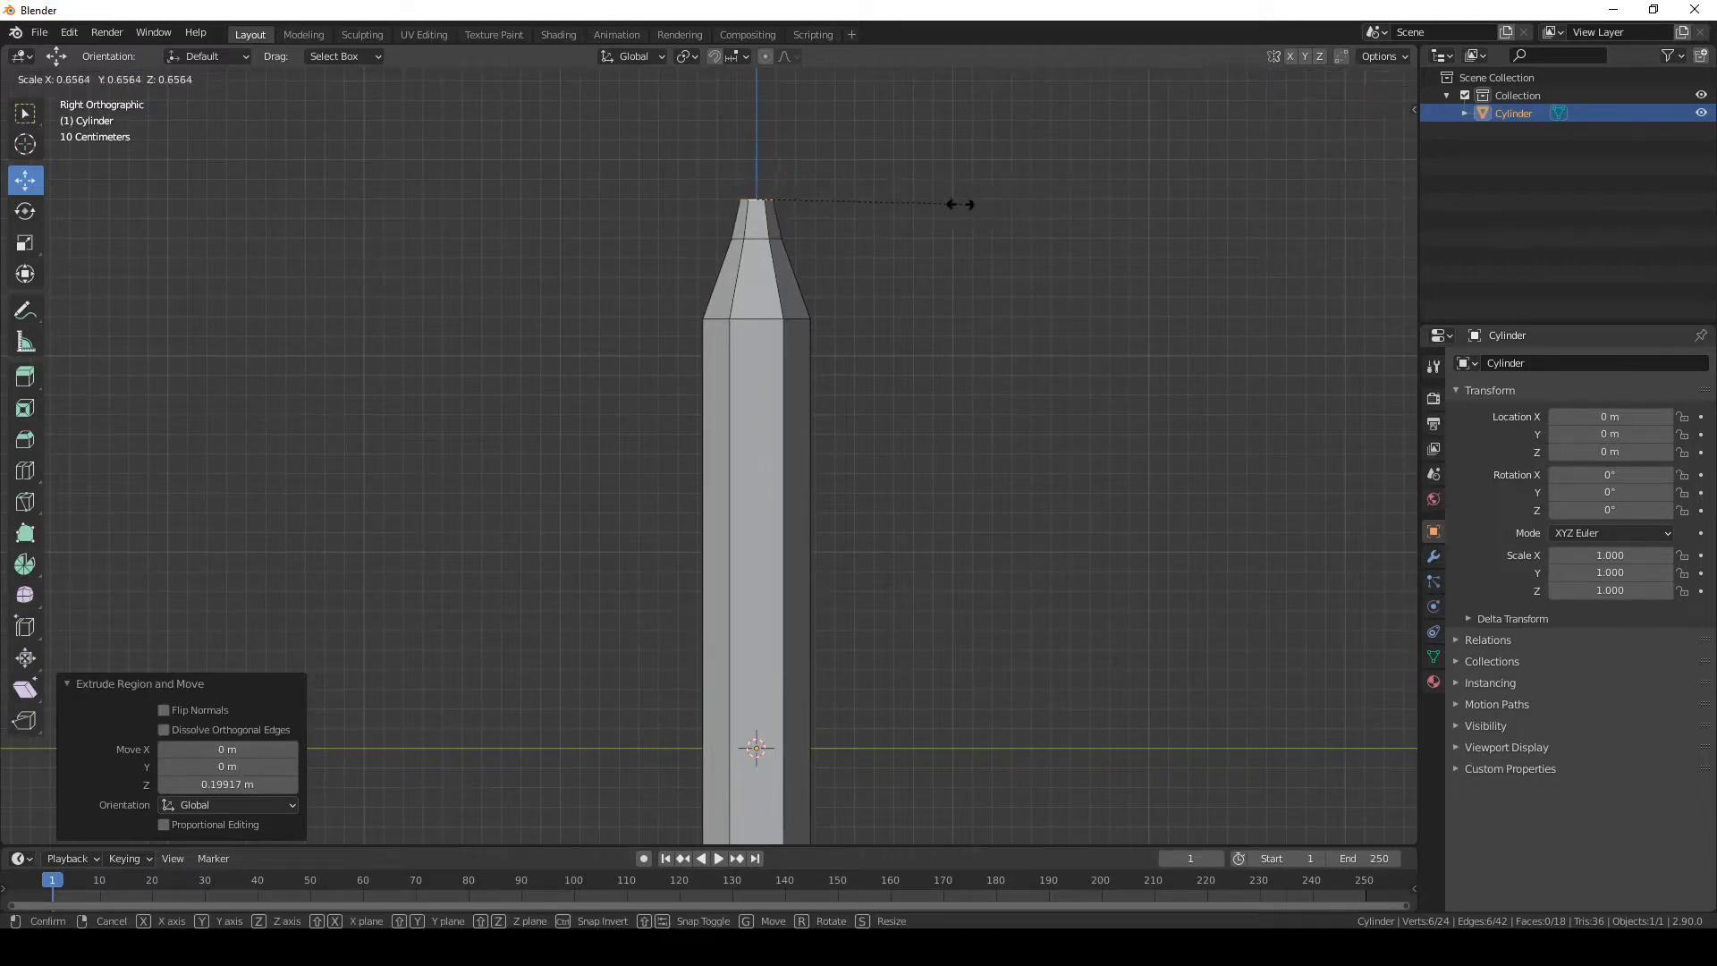
{"action": "left_click", "coordinate": [874, 197]}
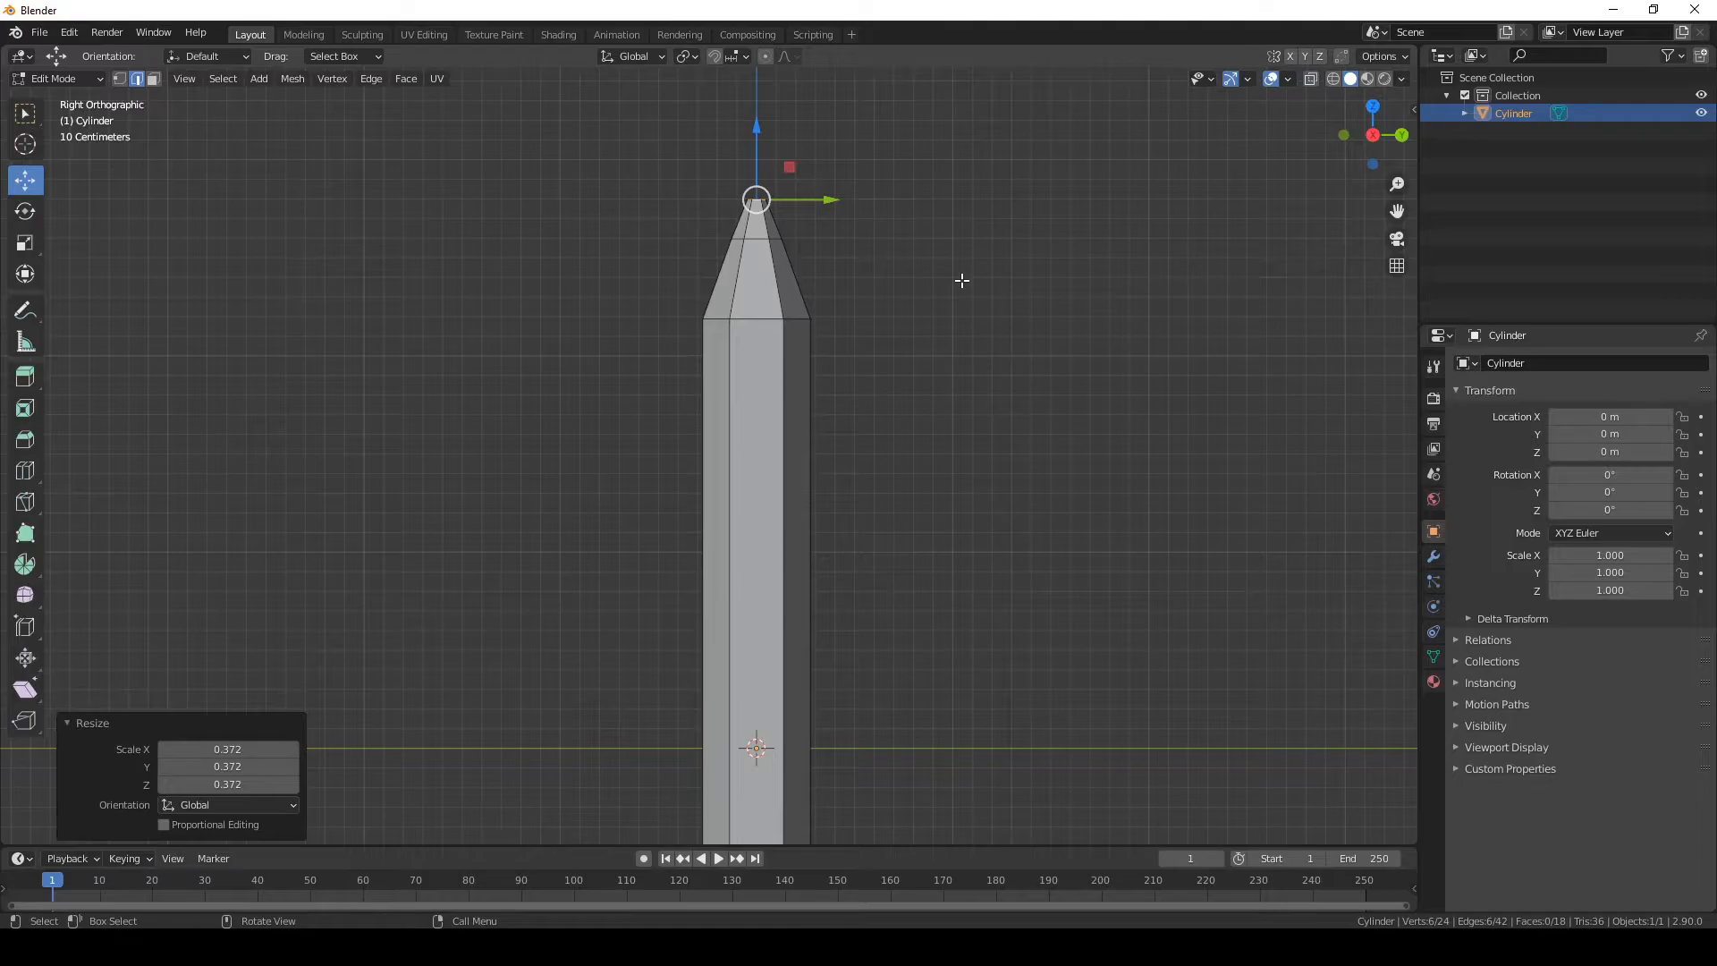
- Merge the top loop at its center and raise the resulting tip vertex about 0.09 m along Z
{"action": "key", "text": "m"}
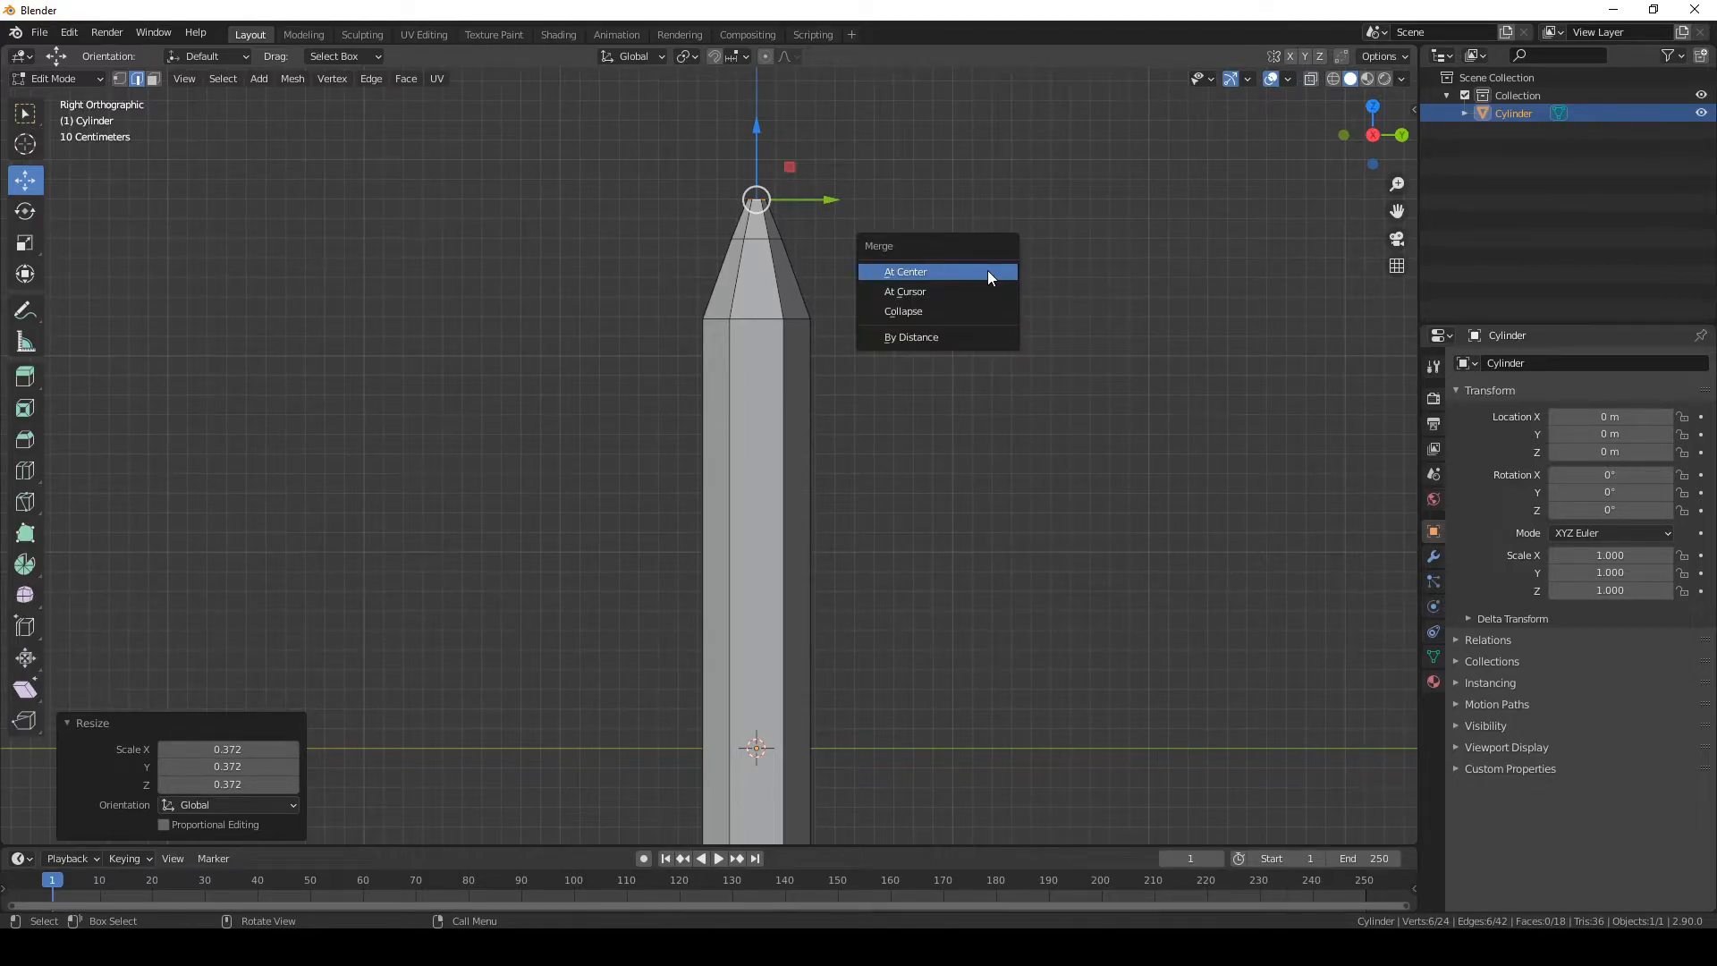
{"action": "left_click", "coordinate": [987, 270]}
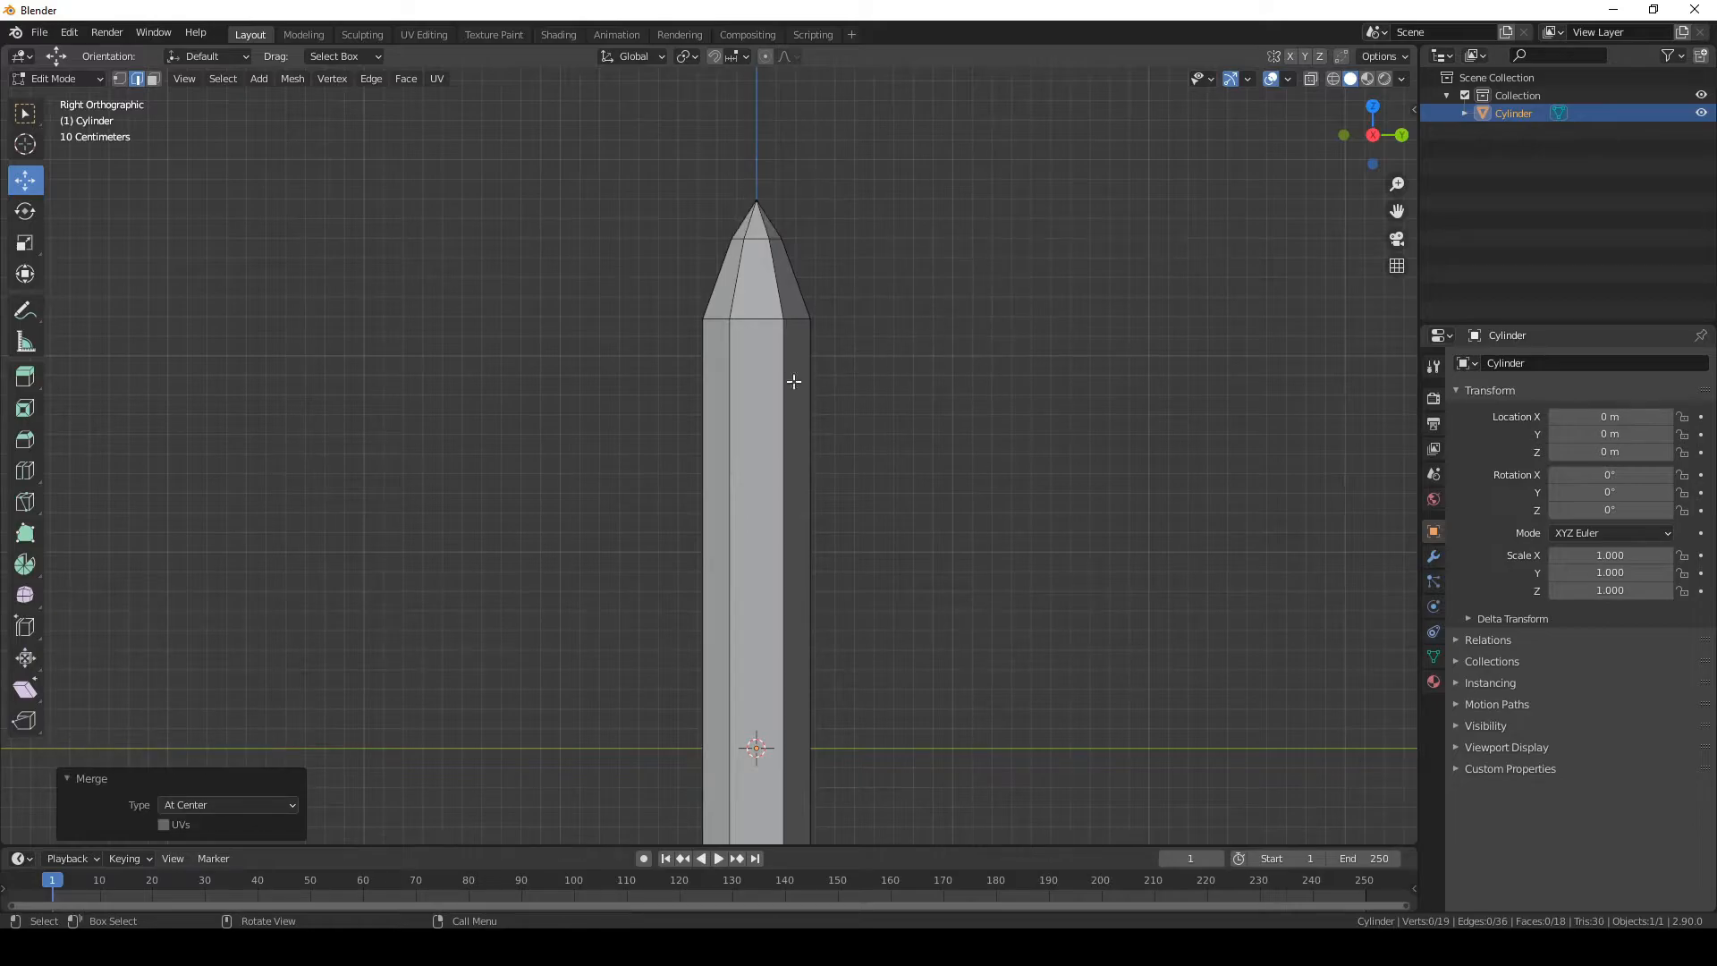
{"action": "key", "text": "1"}
{"action": "left_click", "coordinate": [756, 200]}
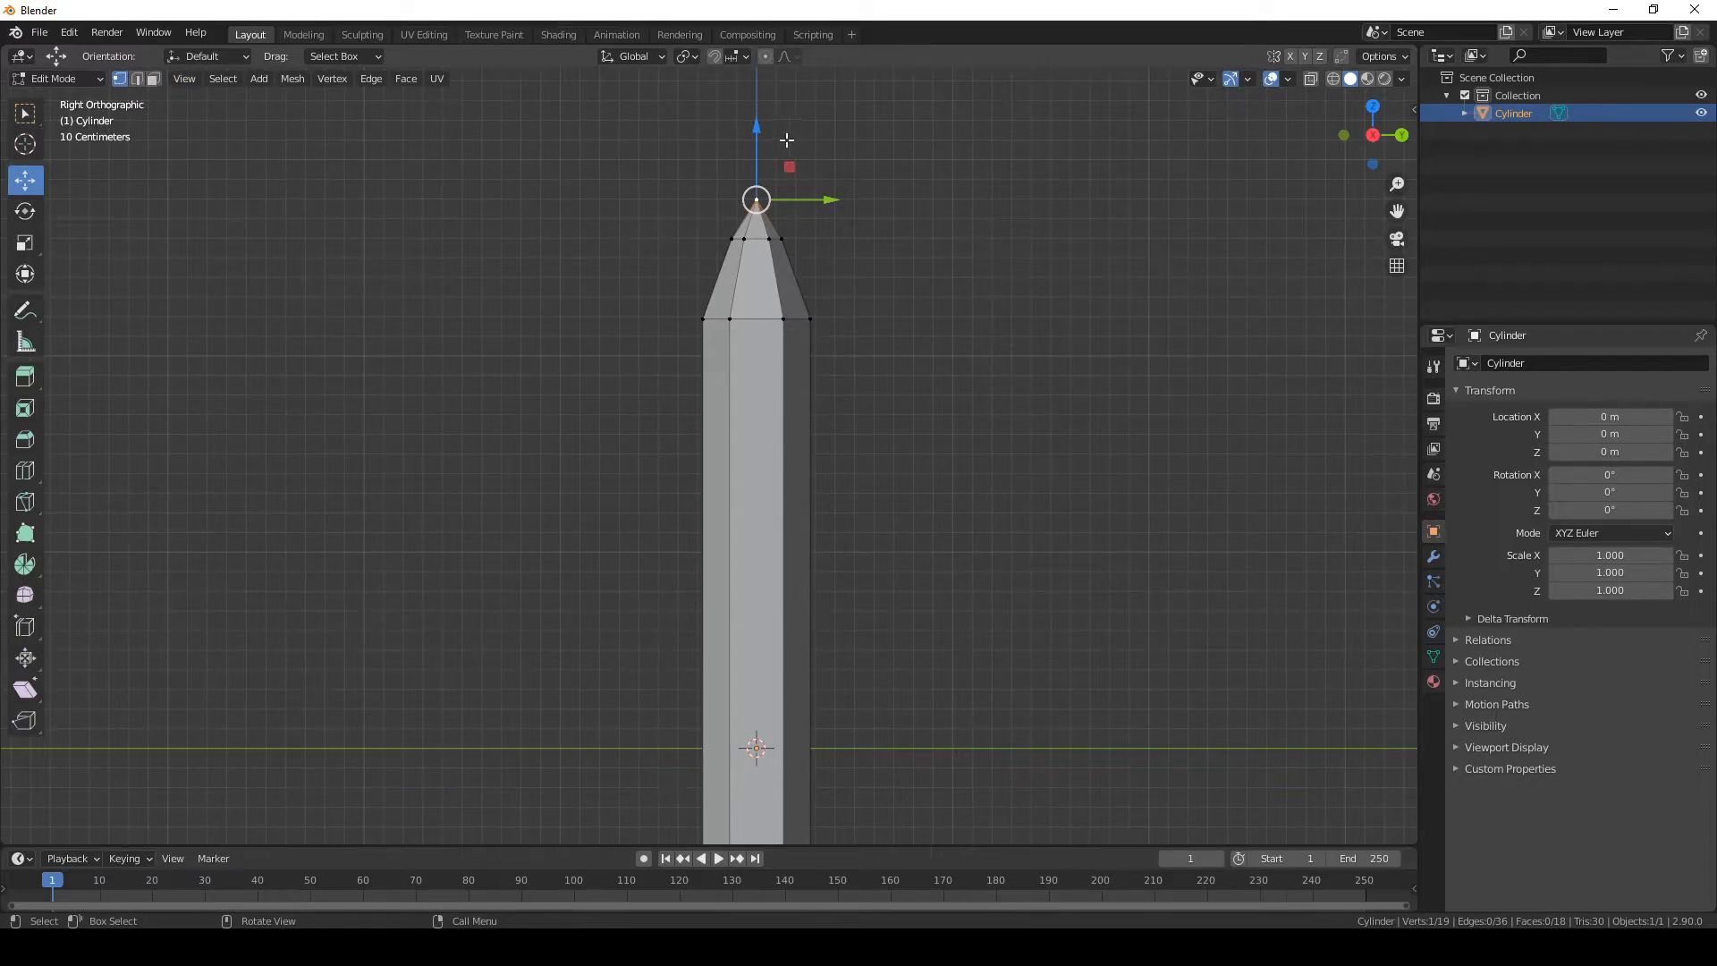
{"action": "left_click_drag", "start_coordinate": [759, 131], "coordinate": [758, 112]}
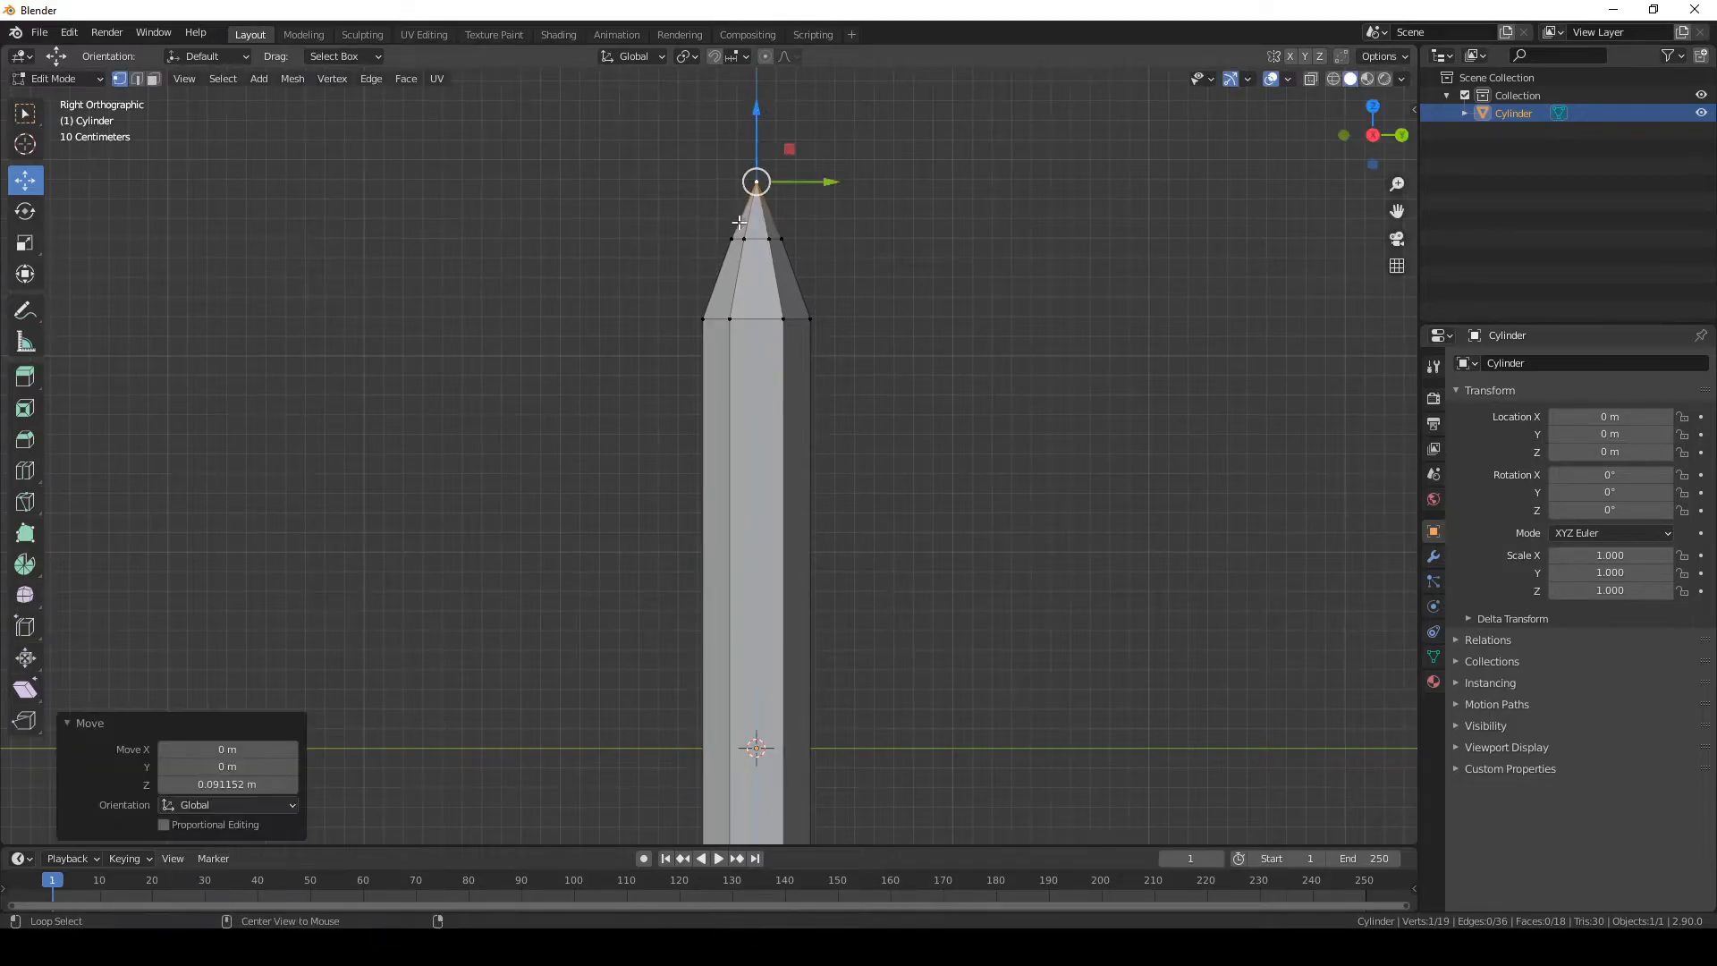
- Select the edge loop just below the tip and scale it to about 0.881
{"action": "left_click", "coordinate": [755, 243], "text": "alt"}
{"action": "key", "text": "s"}
{"action": "left_click", "coordinate": [993, 213]}
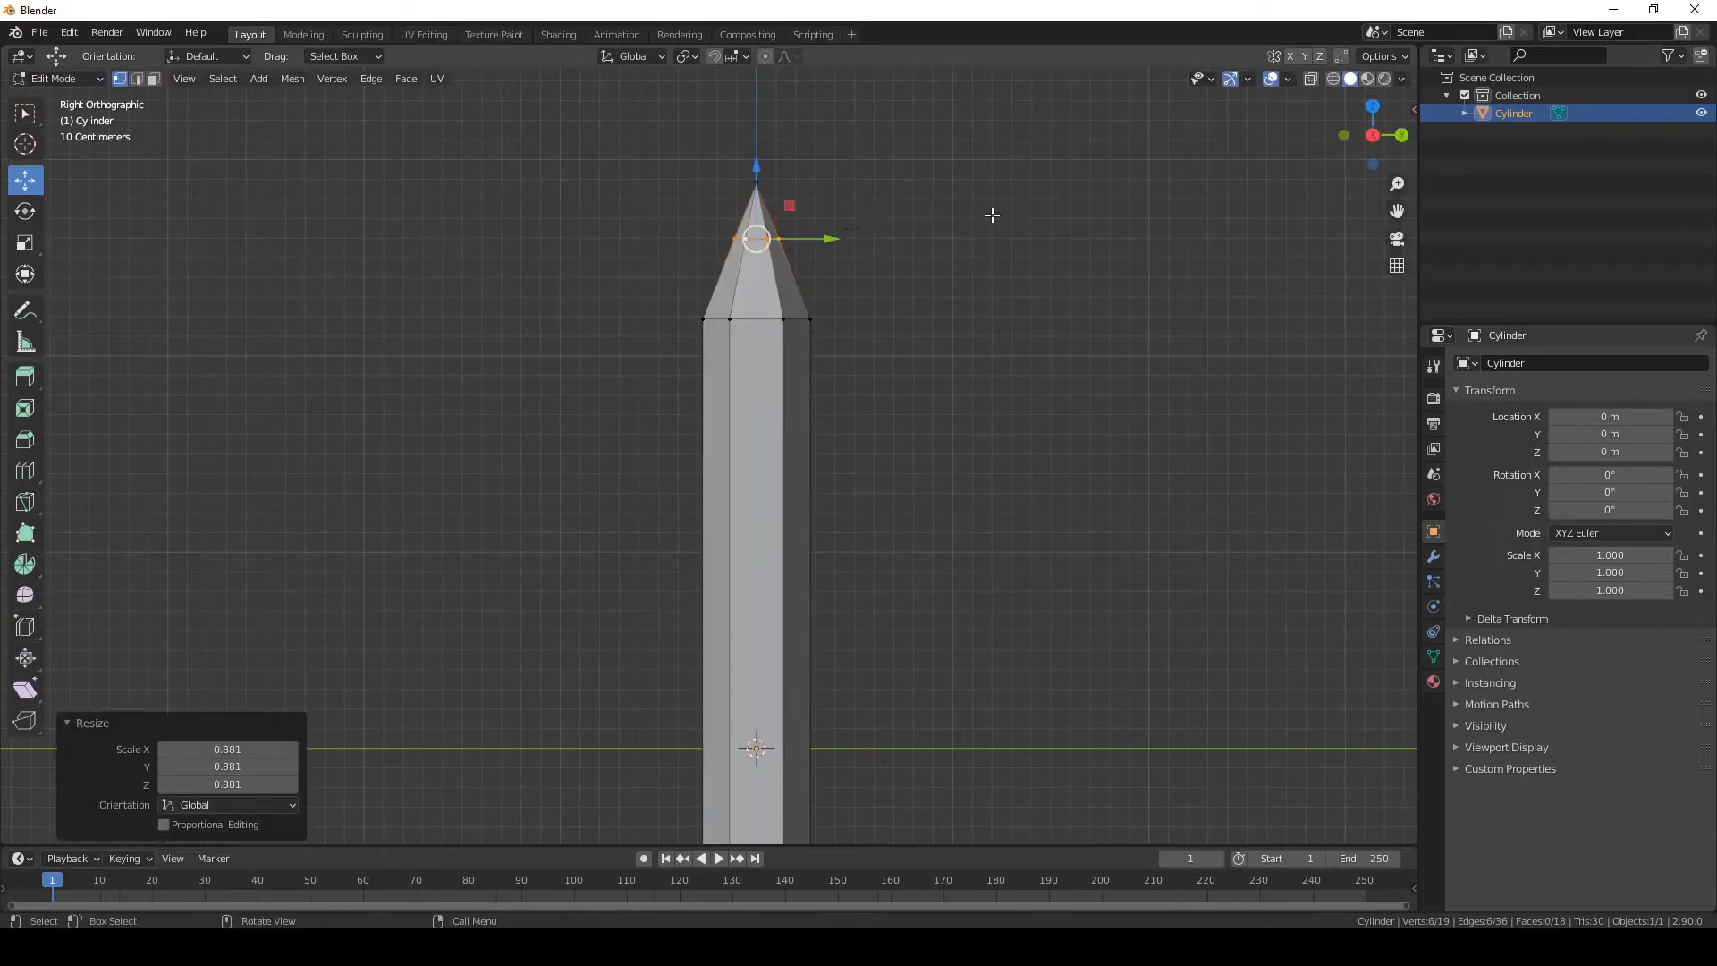
- Split a new area off the left side of the 3D viewport, make it a Shader Editor and hide its sidebar
{"action": "scroll", "coordinate": [1020, 626], "scroll_direction": "down", "scroll_amount": 3}
{"action": "middle_click_drag", "start_coordinate": [1020, 660], "coordinate": [1097, 549], "text": "shift"}
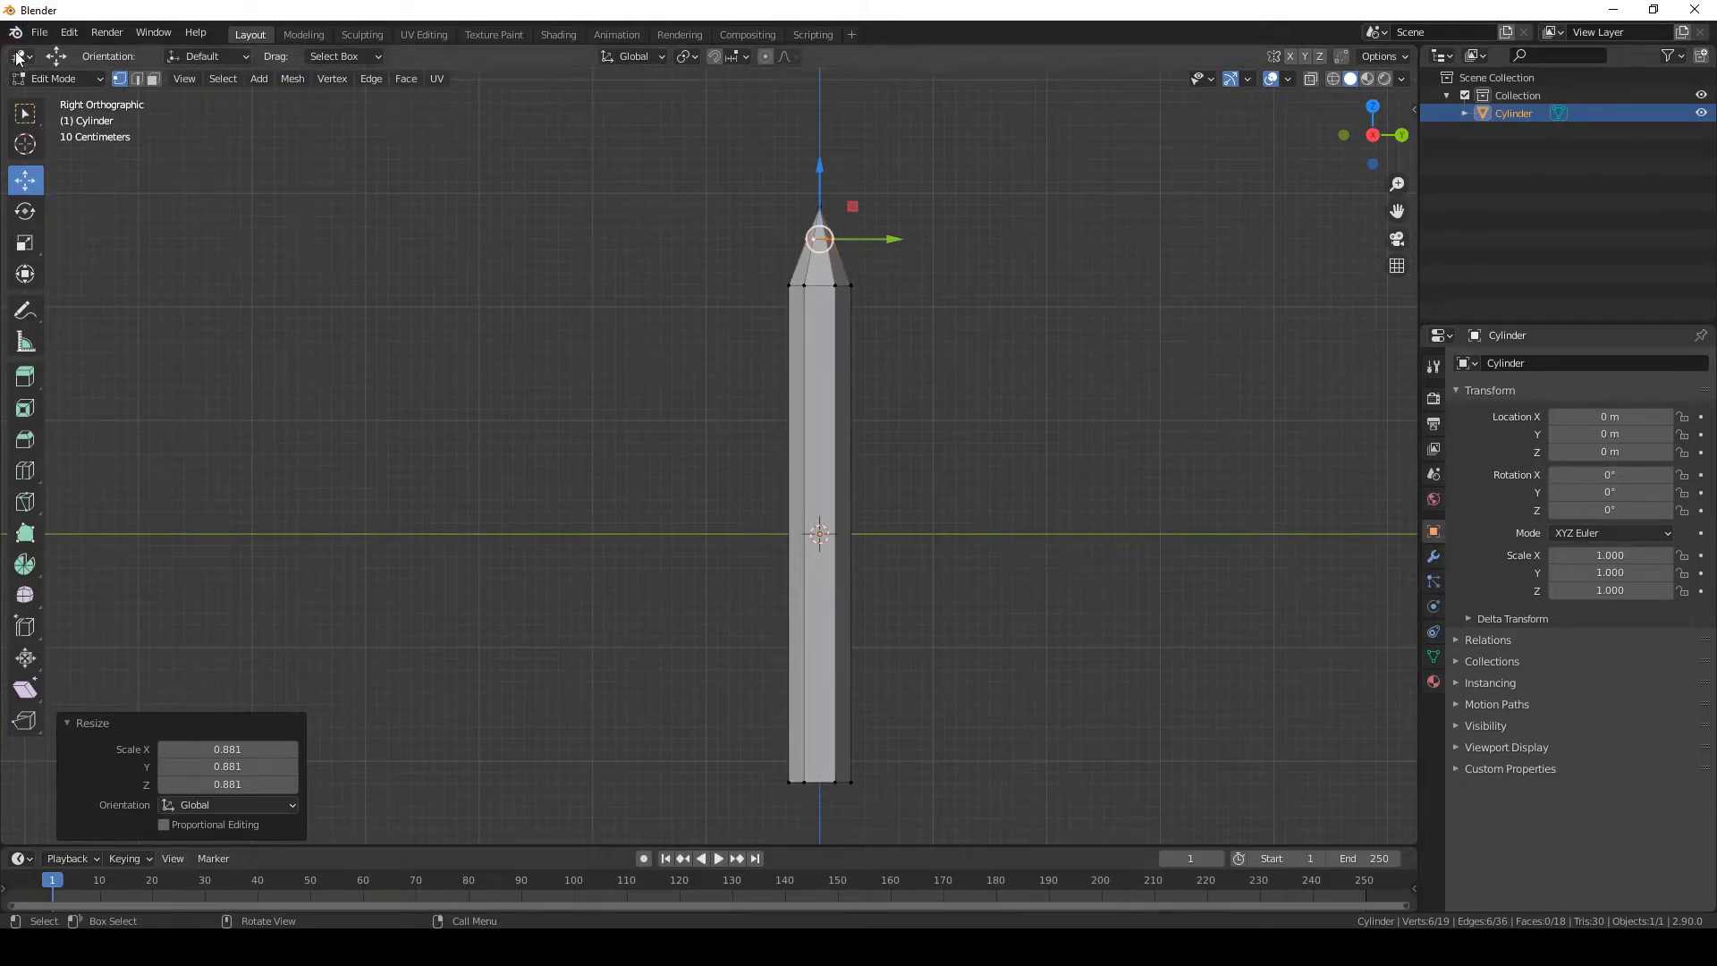
{"action": "left_click_drag", "start_coordinate": [4, 53], "coordinate": [508, 233]}
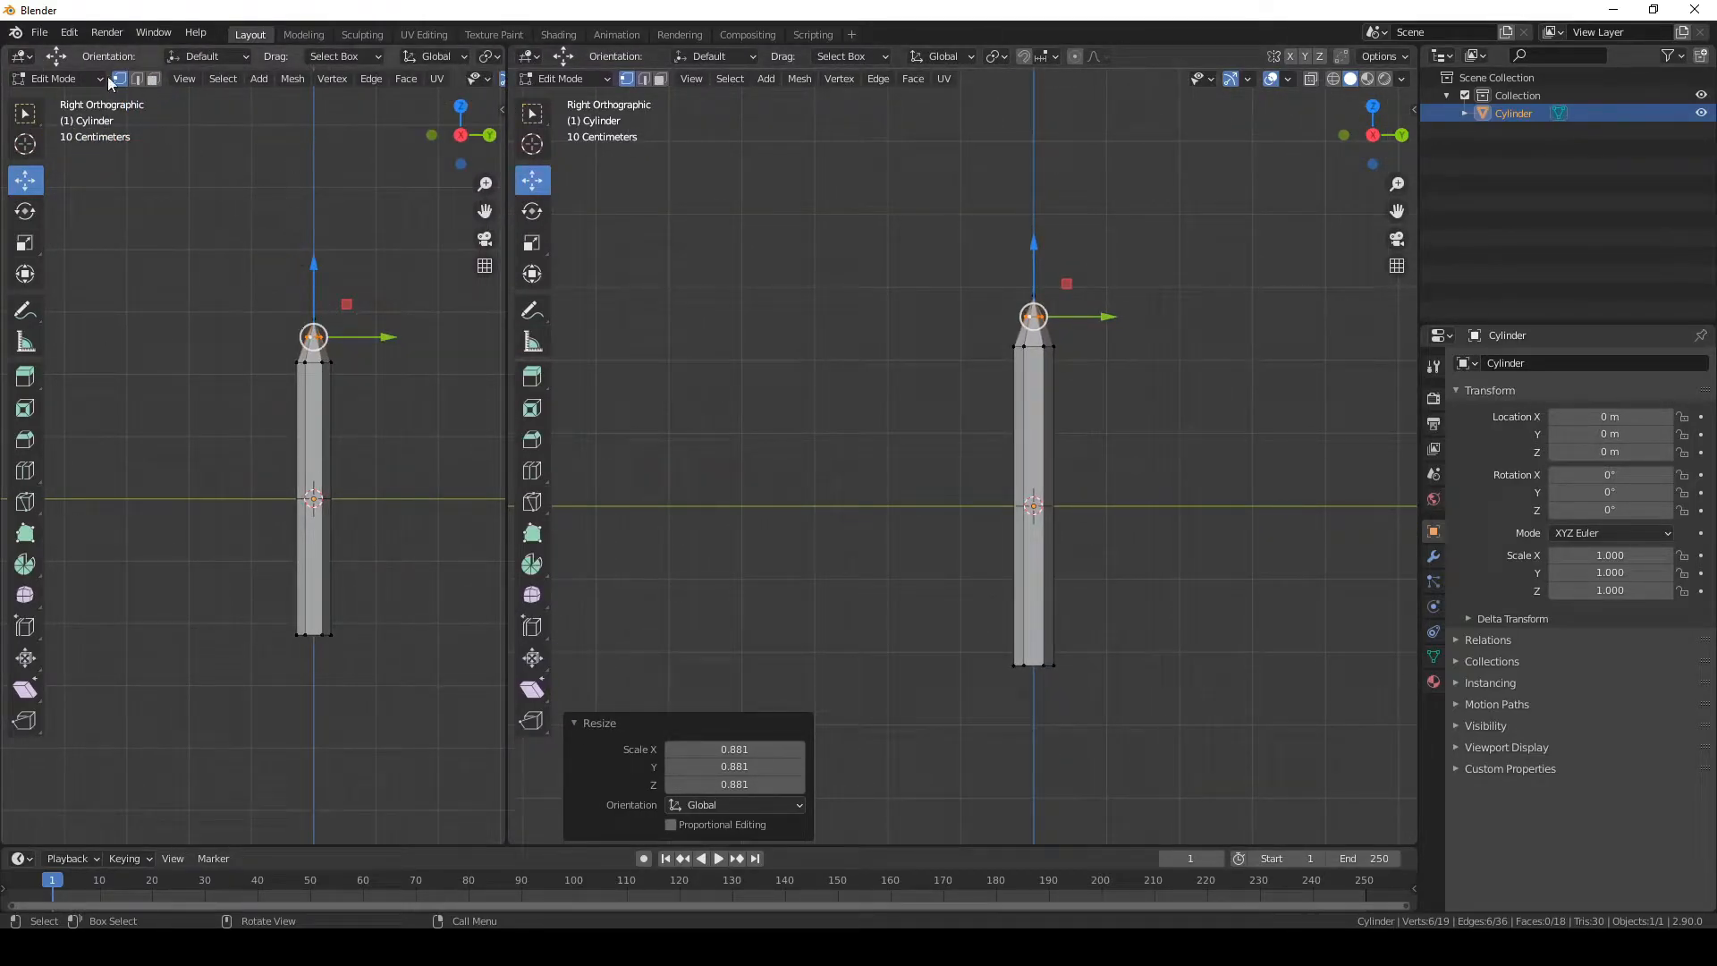
{"action": "left_click", "coordinate": [19, 56]}
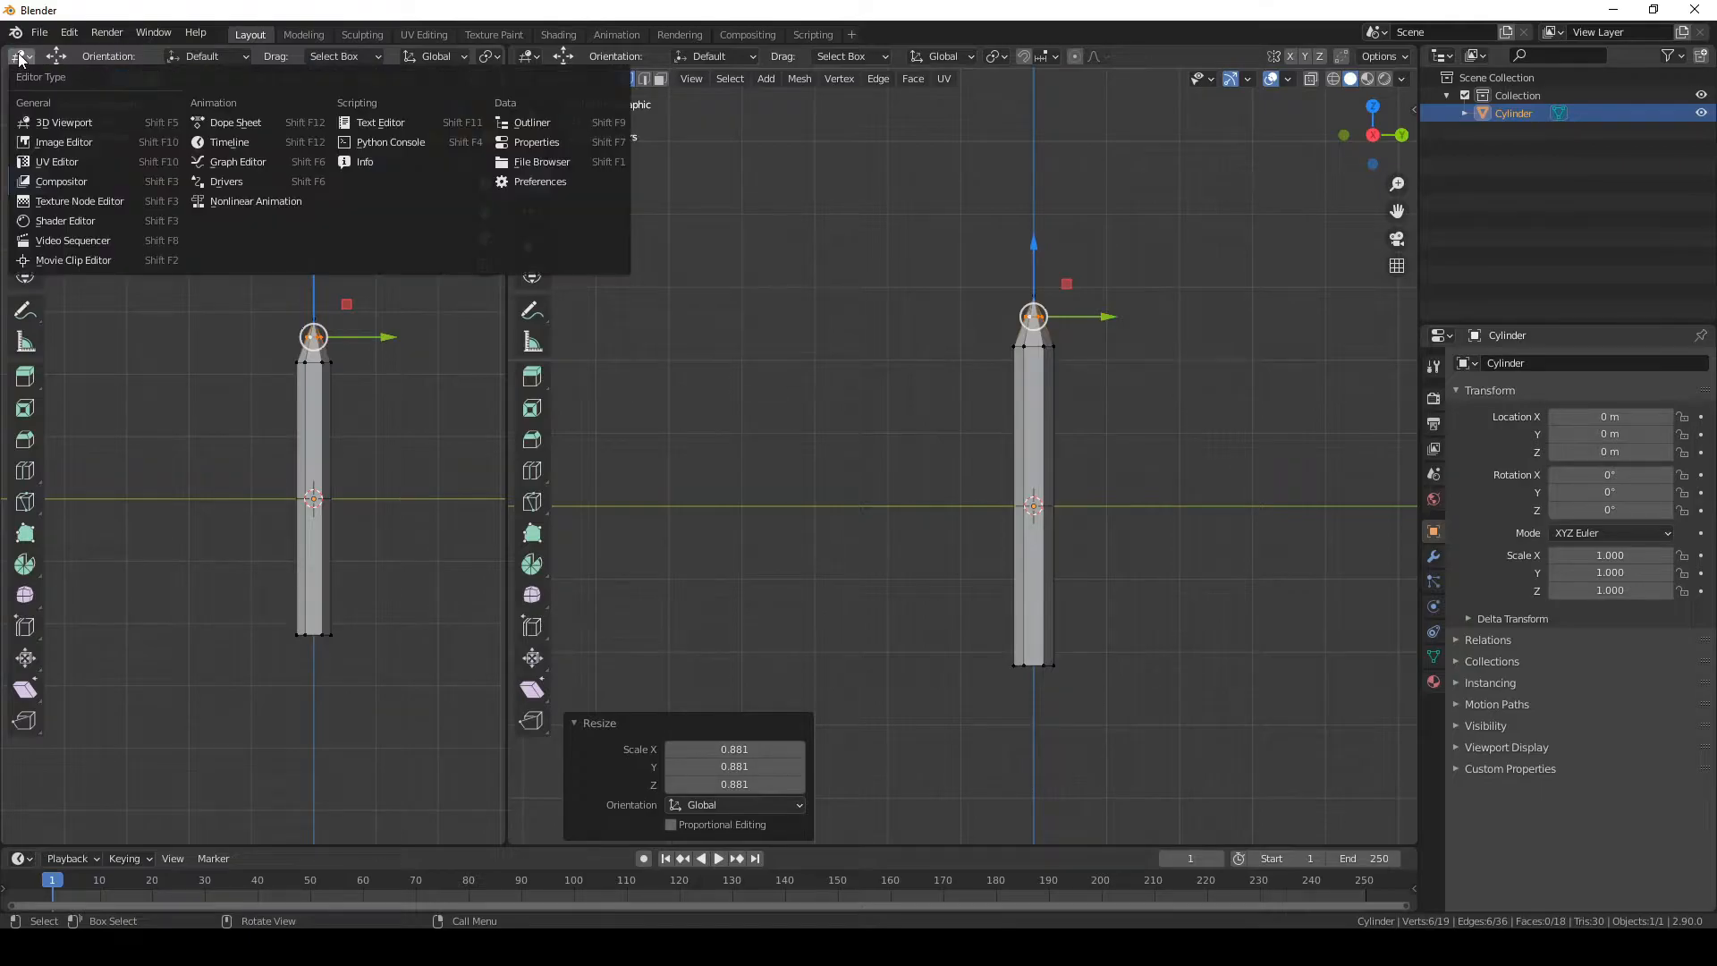
{"action": "left_click", "coordinate": [79, 224]}
{"action": "key", "text": "n"}
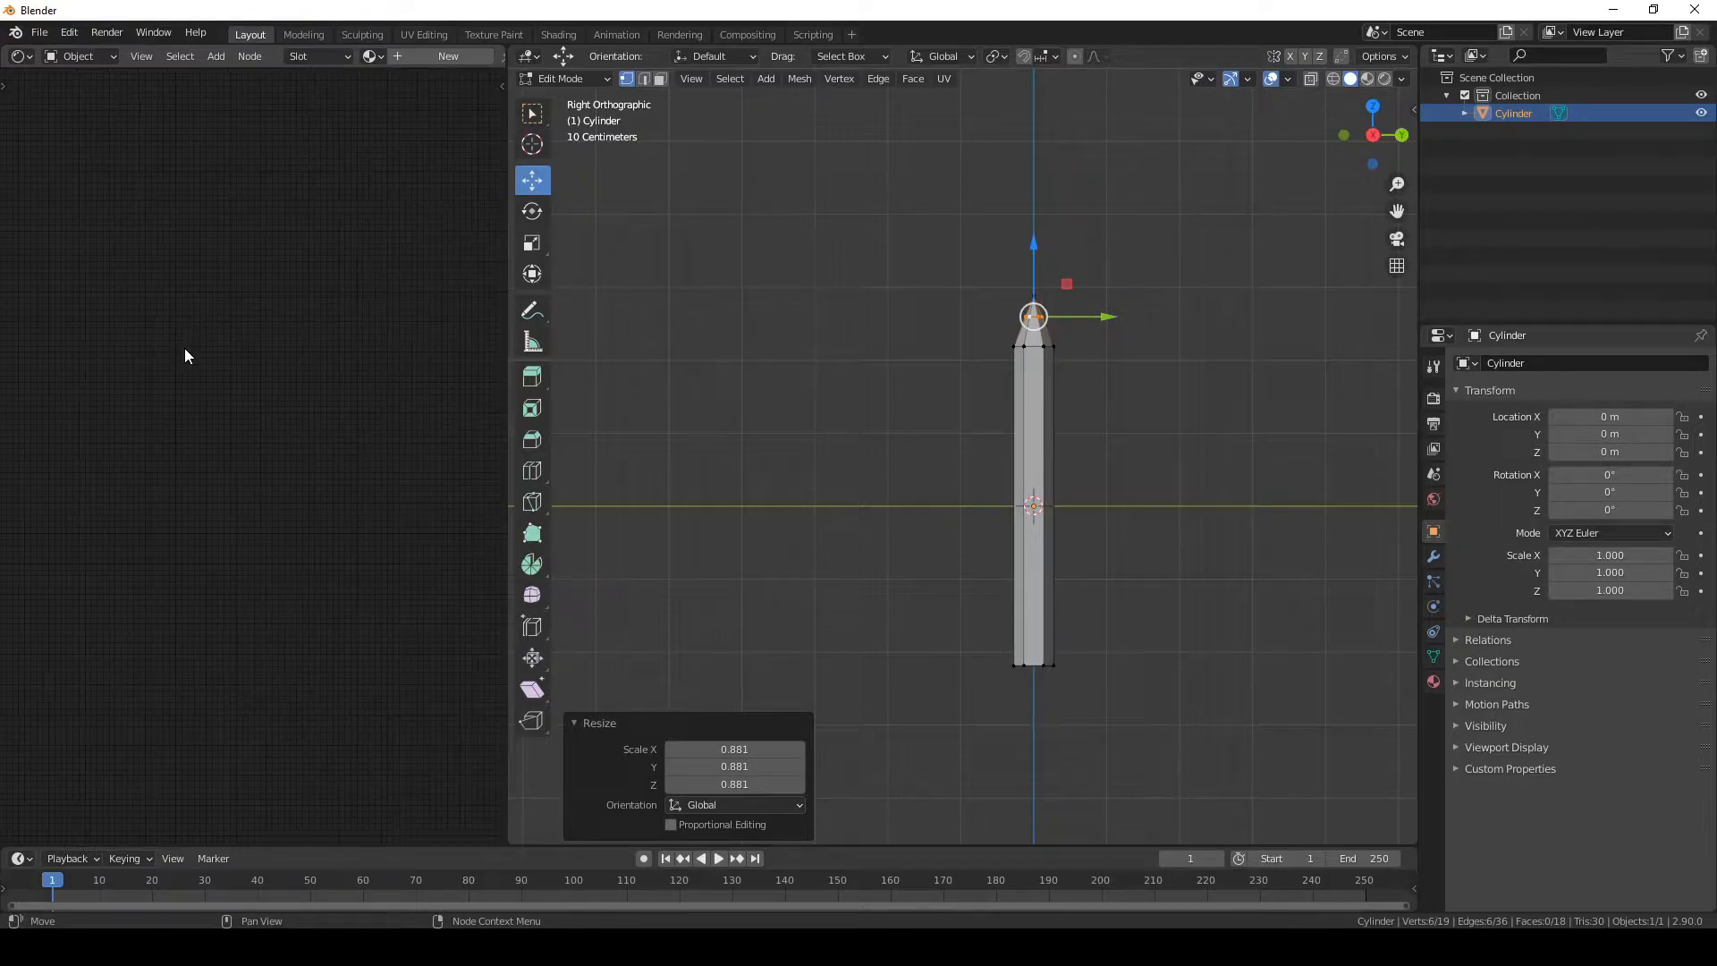
- Return to Object Mode and create a new material for the pencil
{"action": "key", "text": "Tab"}
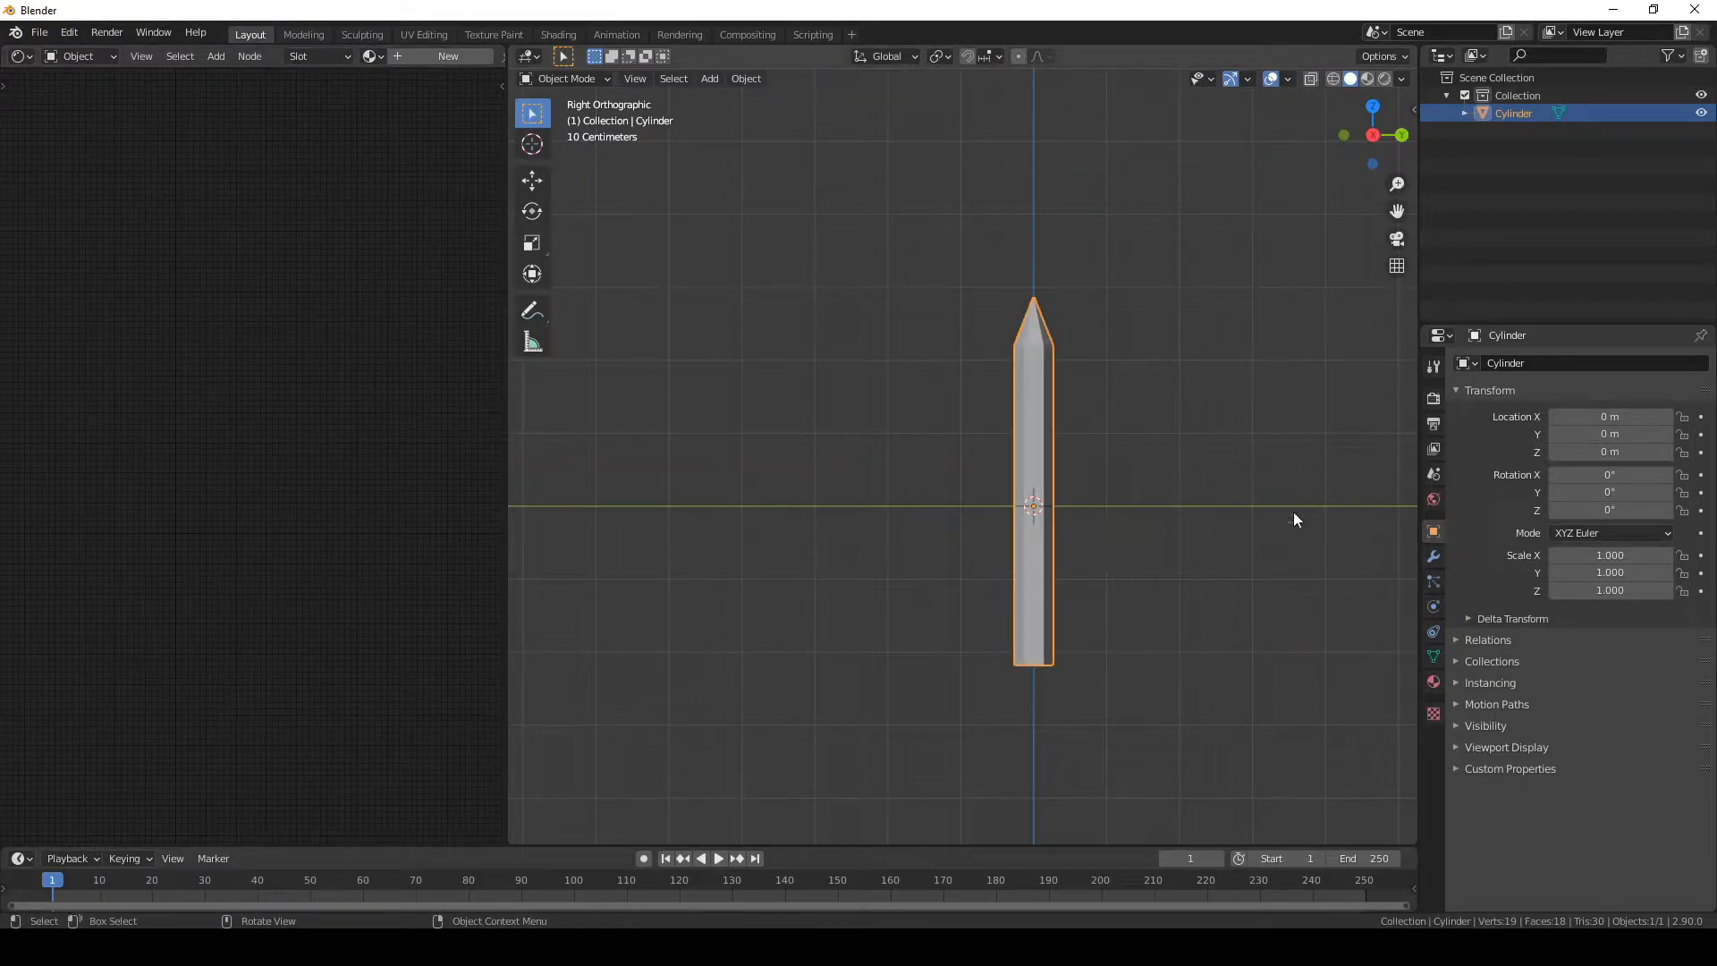
{"action": "middle_click_drag", "start_coordinate": [1293, 533], "coordinate": [1136, 547], "text": "shift"}
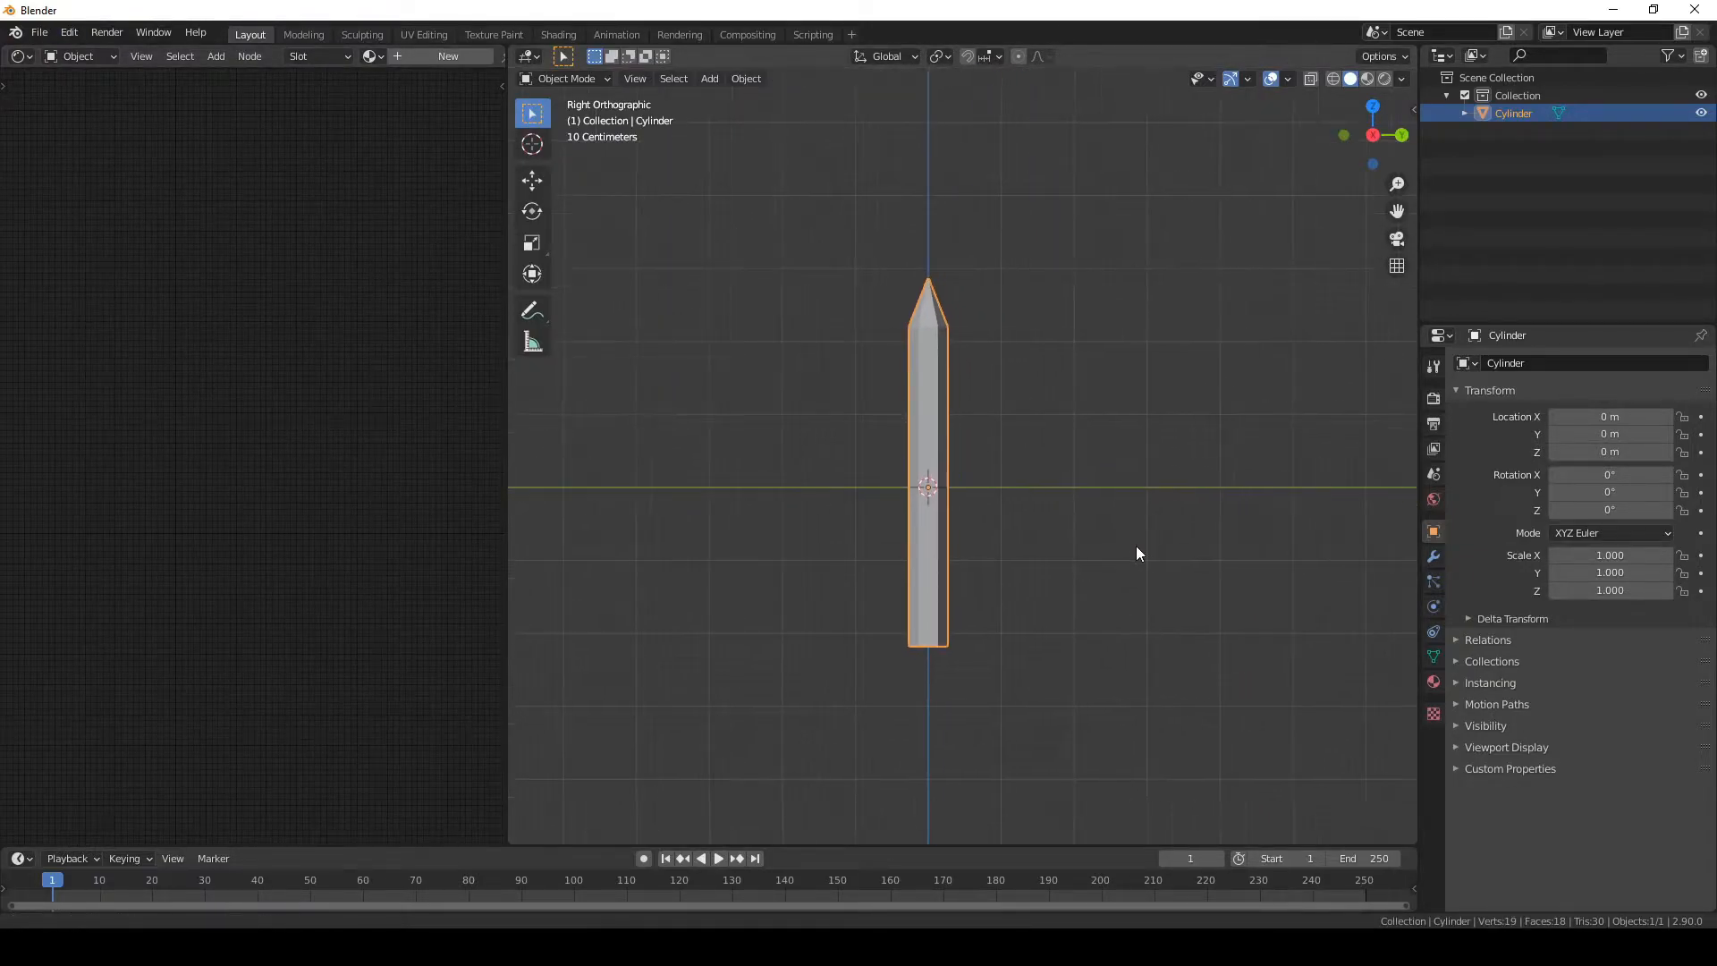
{"action": "left_click", "coordinate": [1434, 681]}
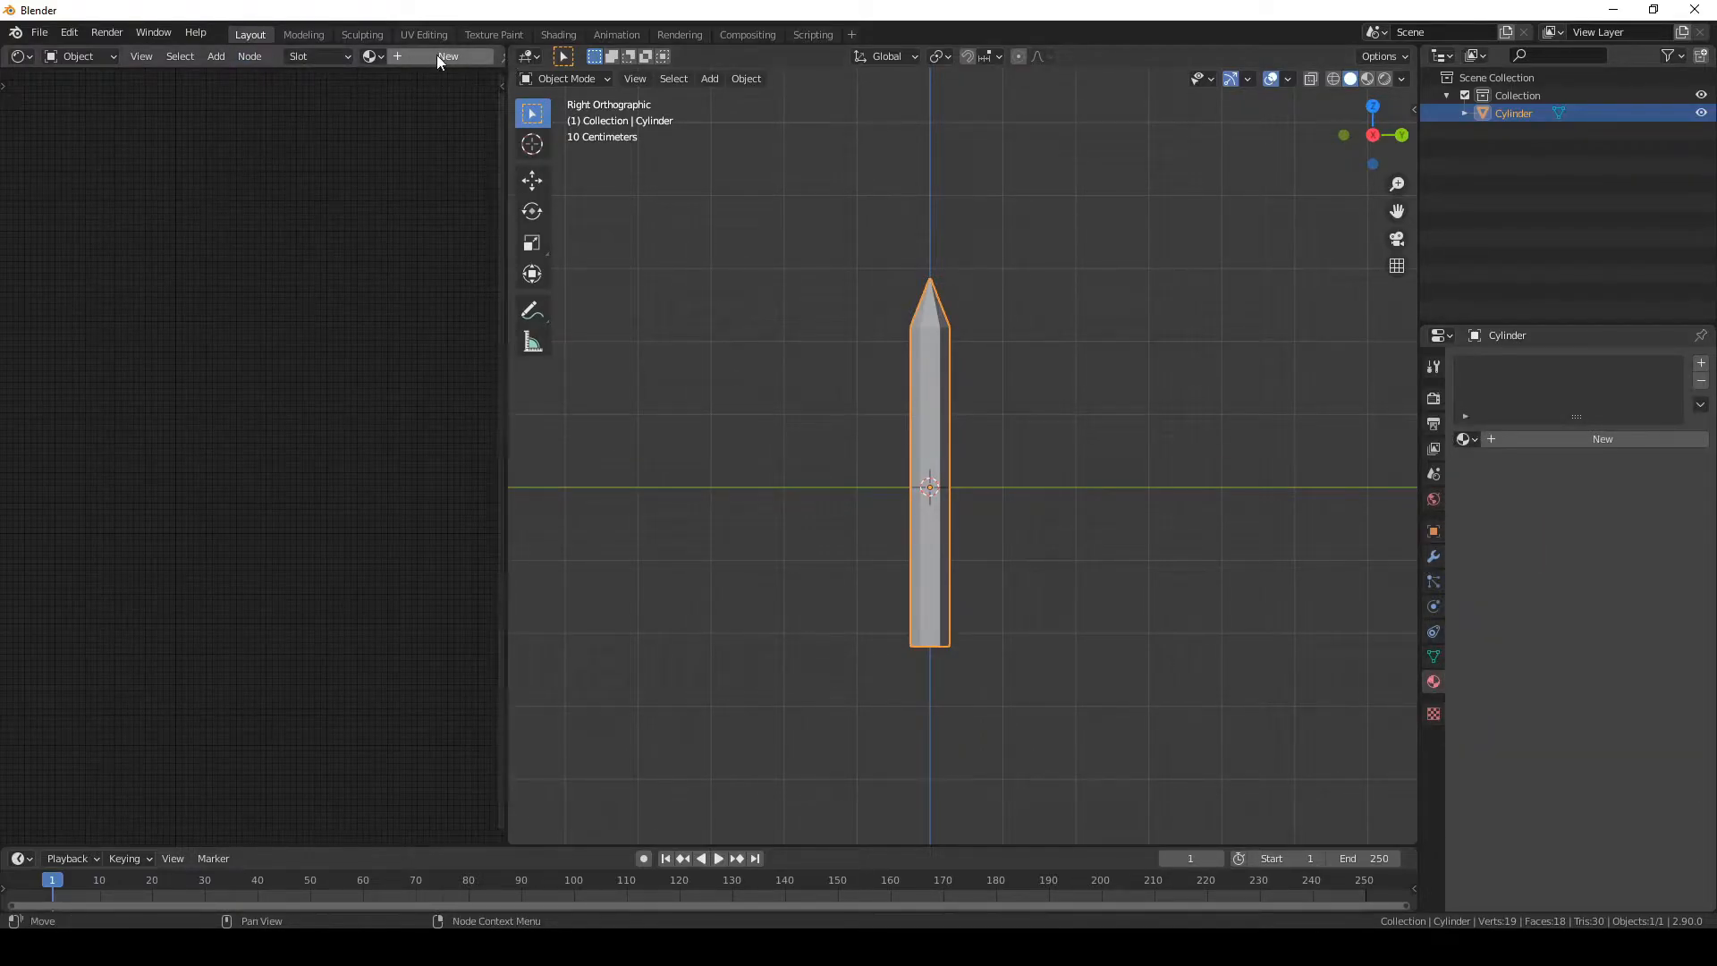
{"action": "left_click", "coordinate": [1533, 436]}
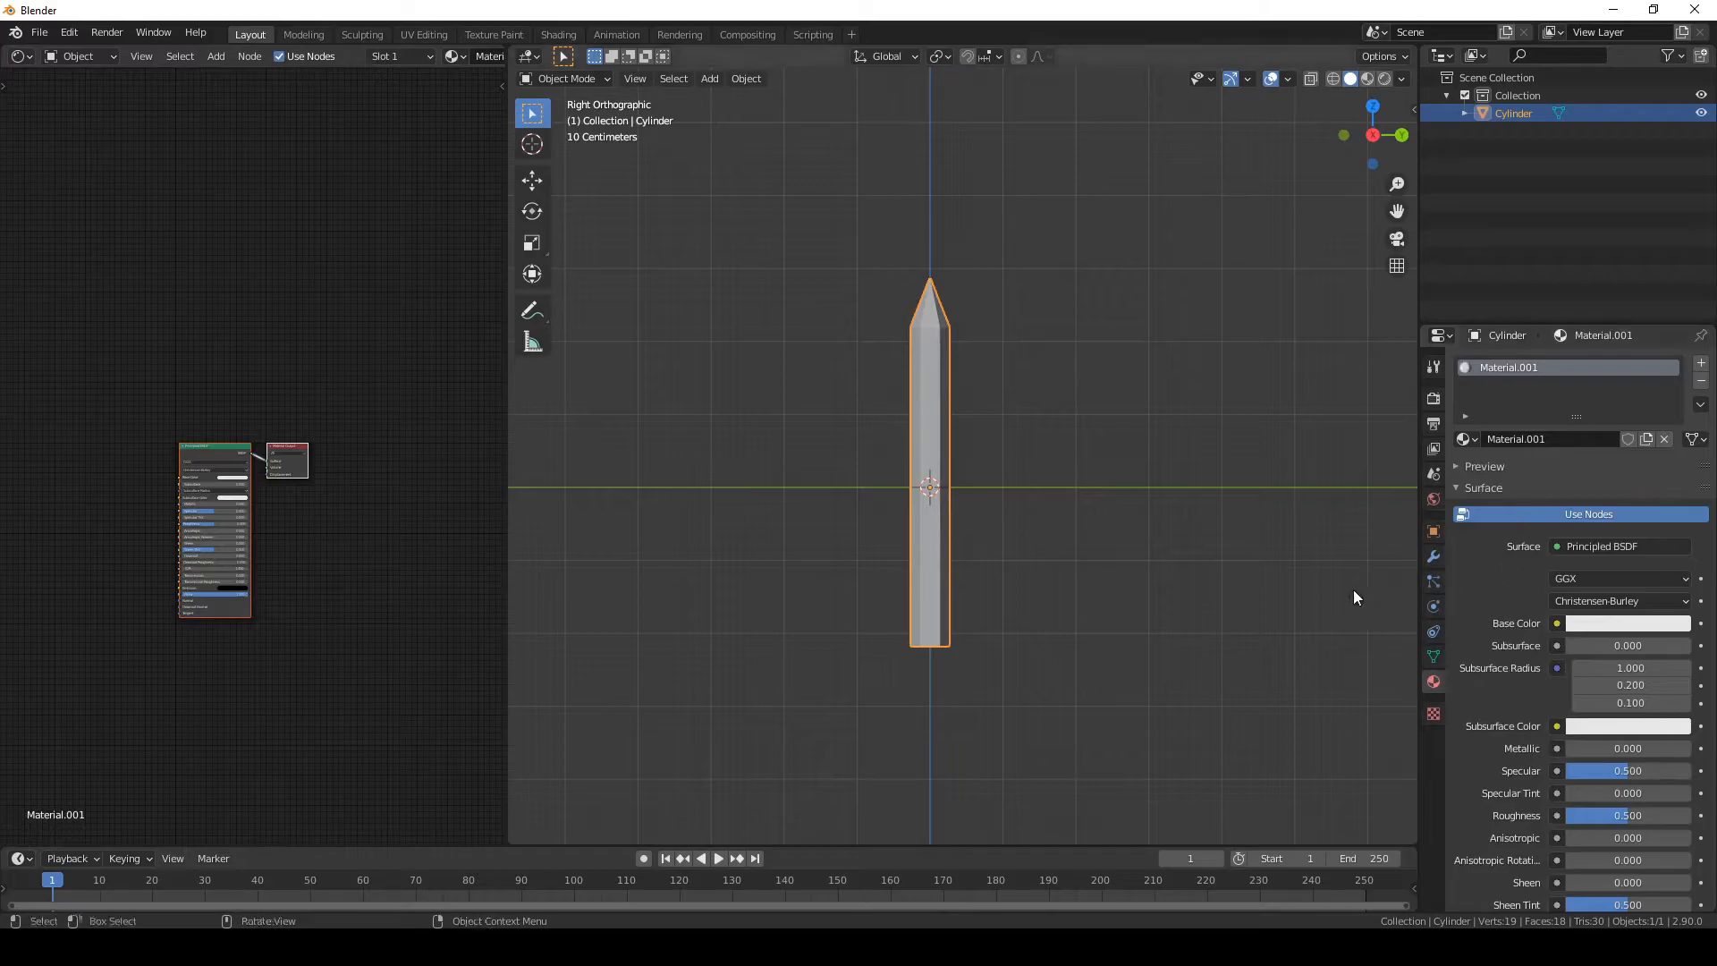
- Add an Object Info node to the left of the Principled BSDF node in the pencil's material
{"action": "scroll", "coordinate": [130, 608], "scroll_direction": "up", "scroll_amount": 2}
{"action": "middle_click_drag", "start_coordinate": [130, 608], "coordinate": [180, 613]}
{"action": "scroll", "coordinate": [290, 502], "scroll_direction": "up", "scroll_amount": 3}
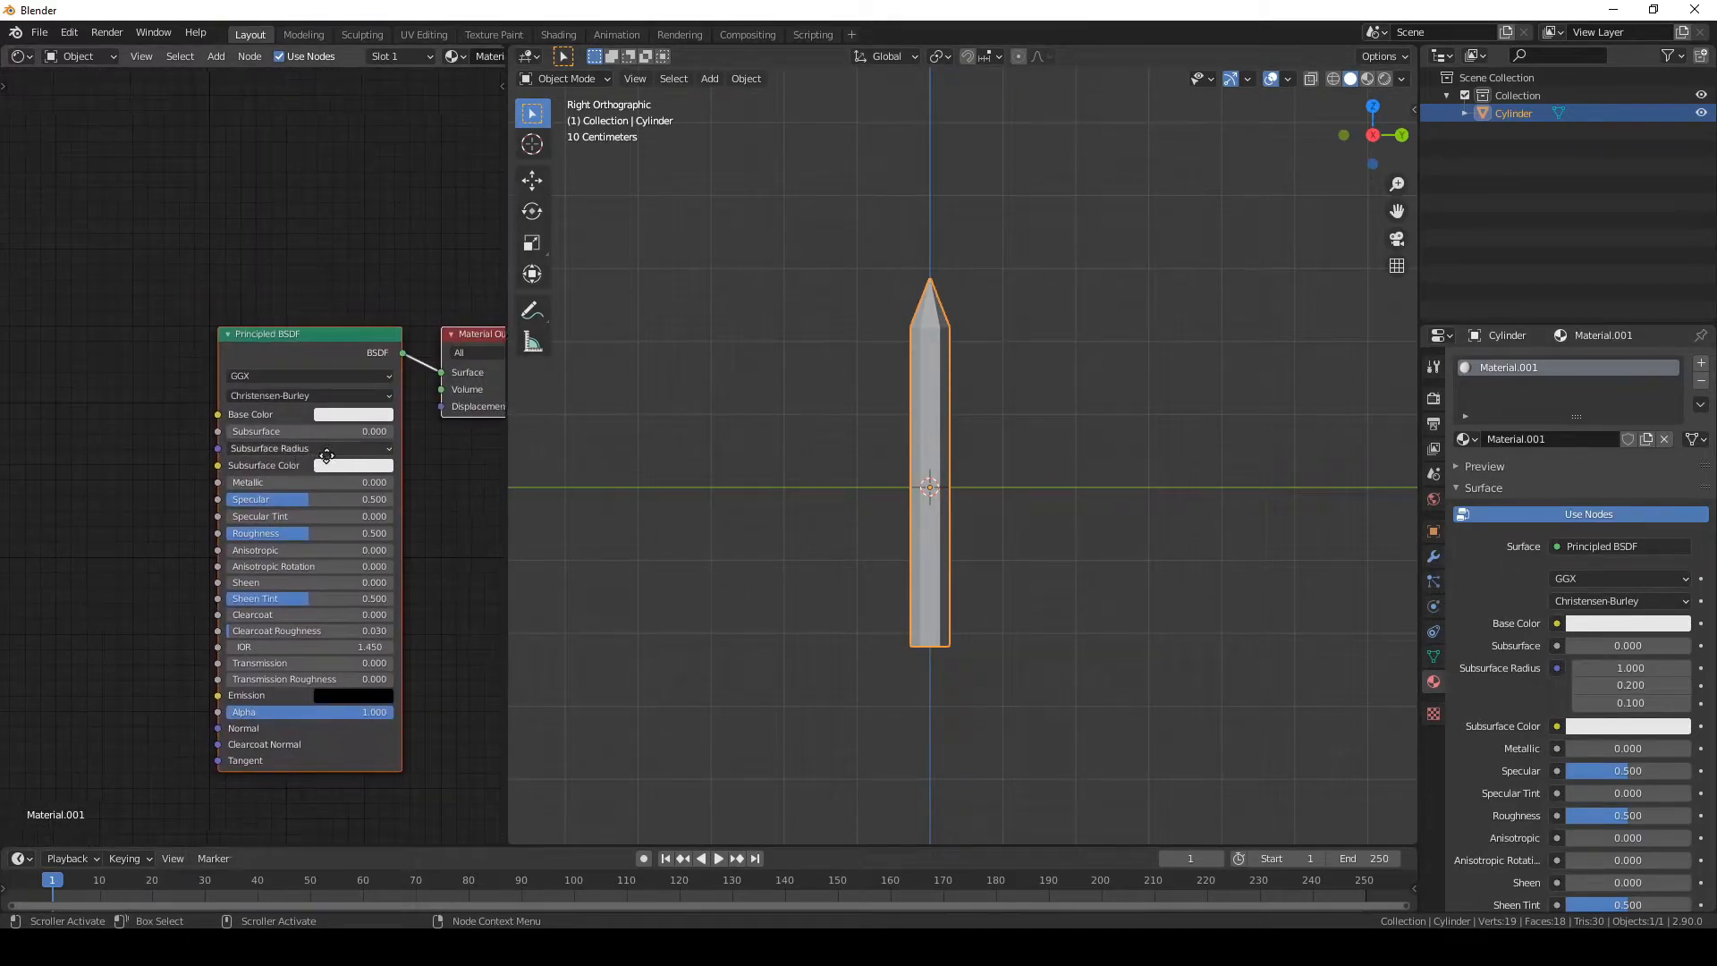
{"action": "left_click", "coordinate": [317, 234]}
{"action": "scroll", "coordinate": [282, 330], "scroll_direction": "down", "scroll_amount": 3}
{"action": "middle_click_drag", "start_coordinate": [290, 394], "coordinate": [420, 366]}
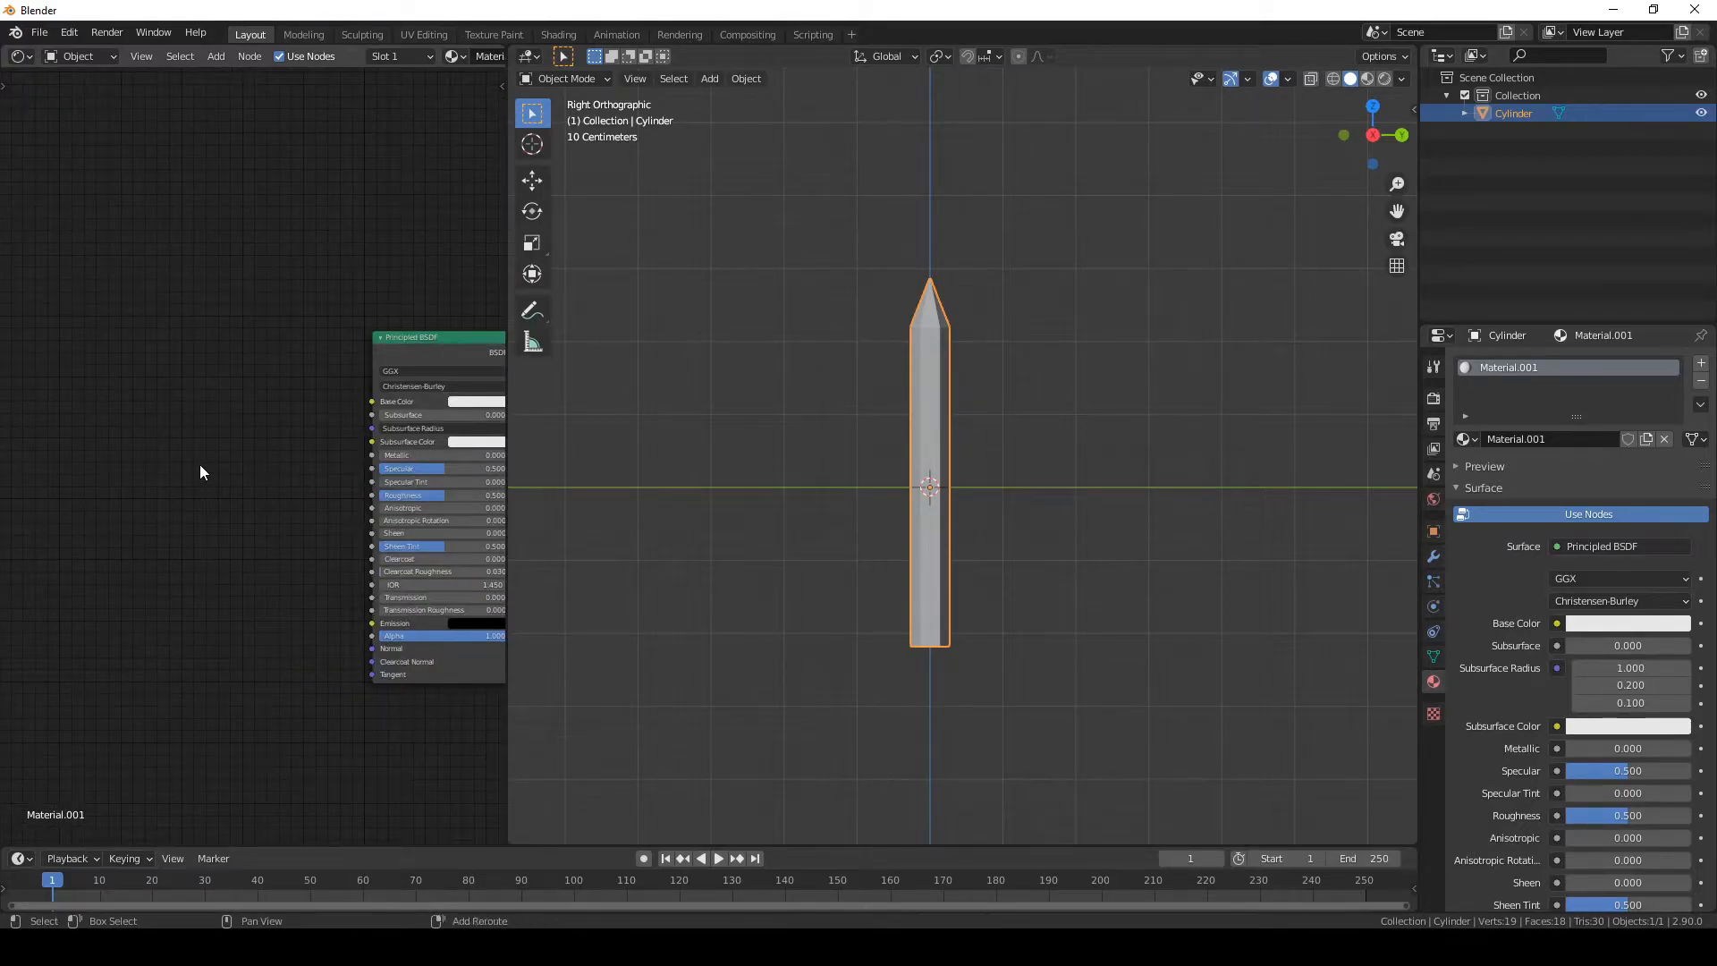
{"action": "key", "text": "shift+a"}
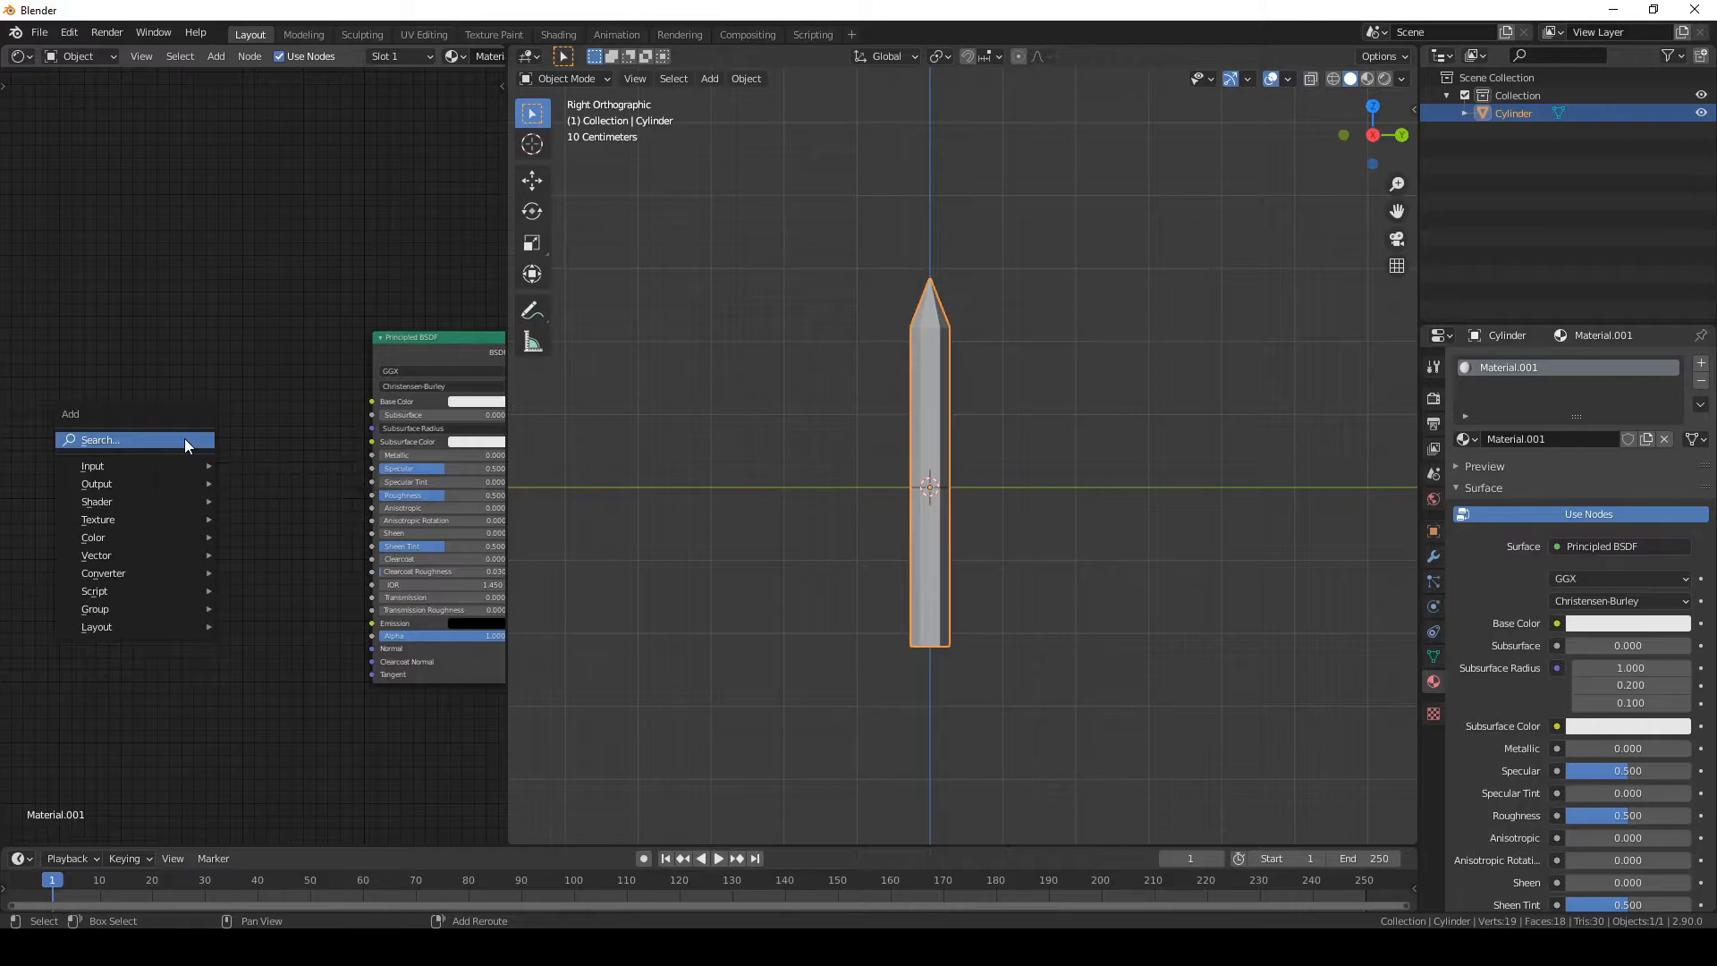
{"action": "left_click", "coordinate": [184, 438]}
{"action": "type", "text": "A"}
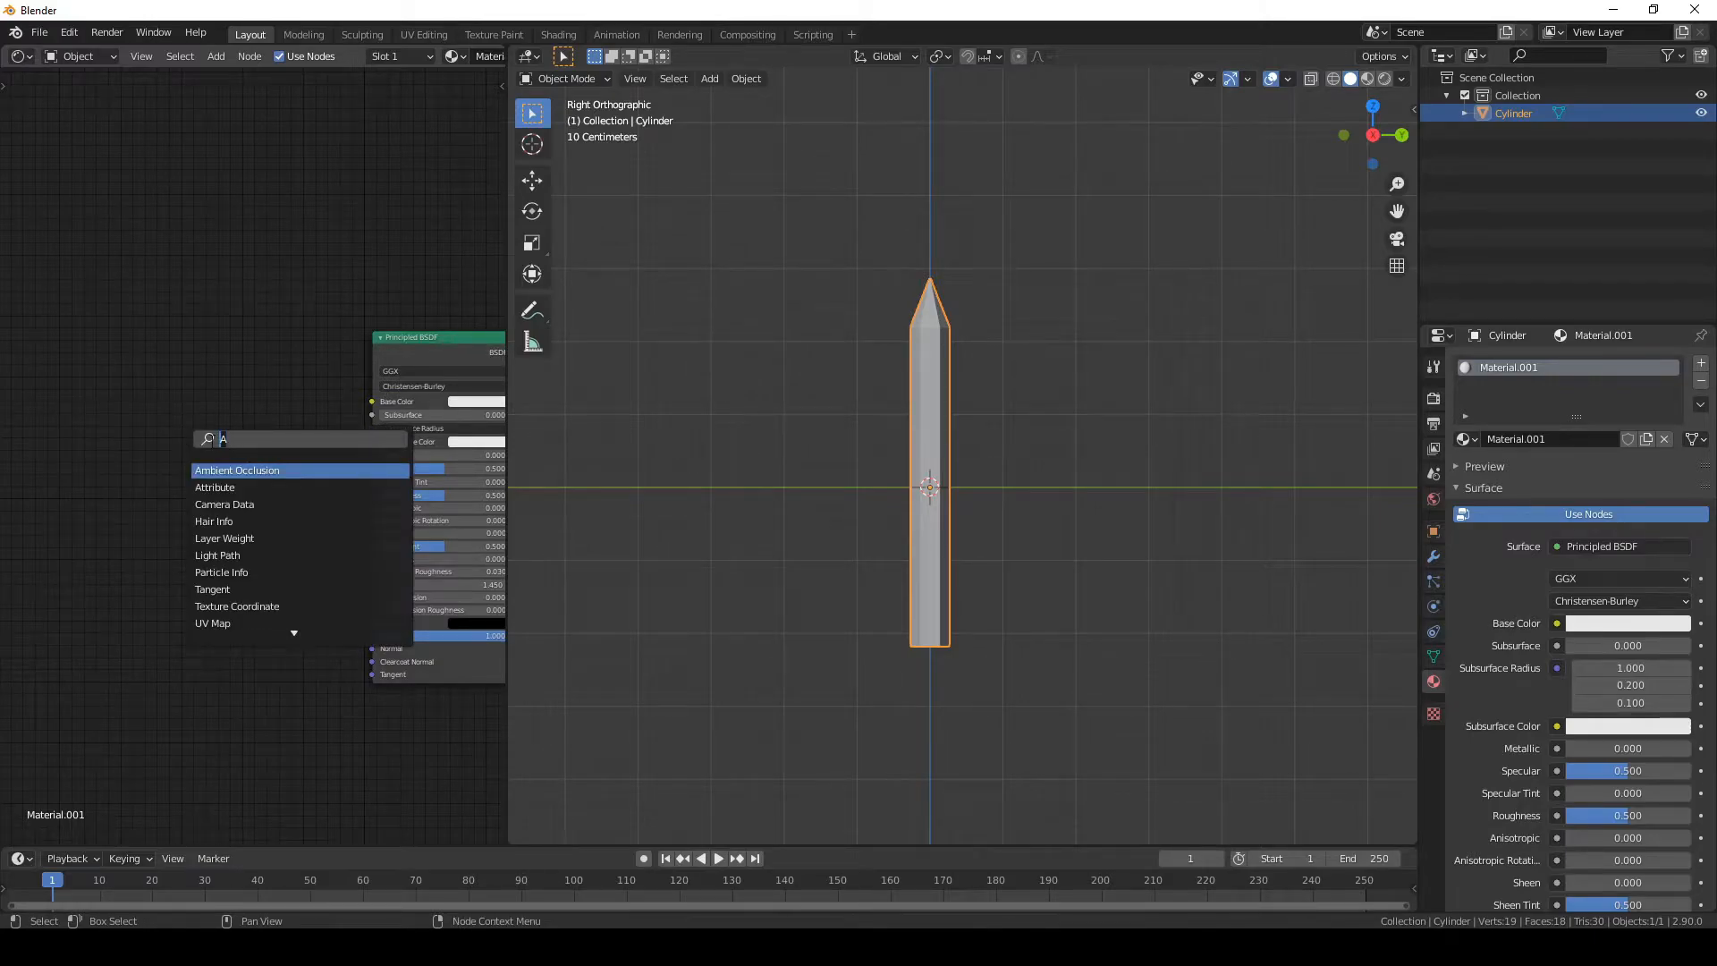
{"action": "type", "text": "obj"}
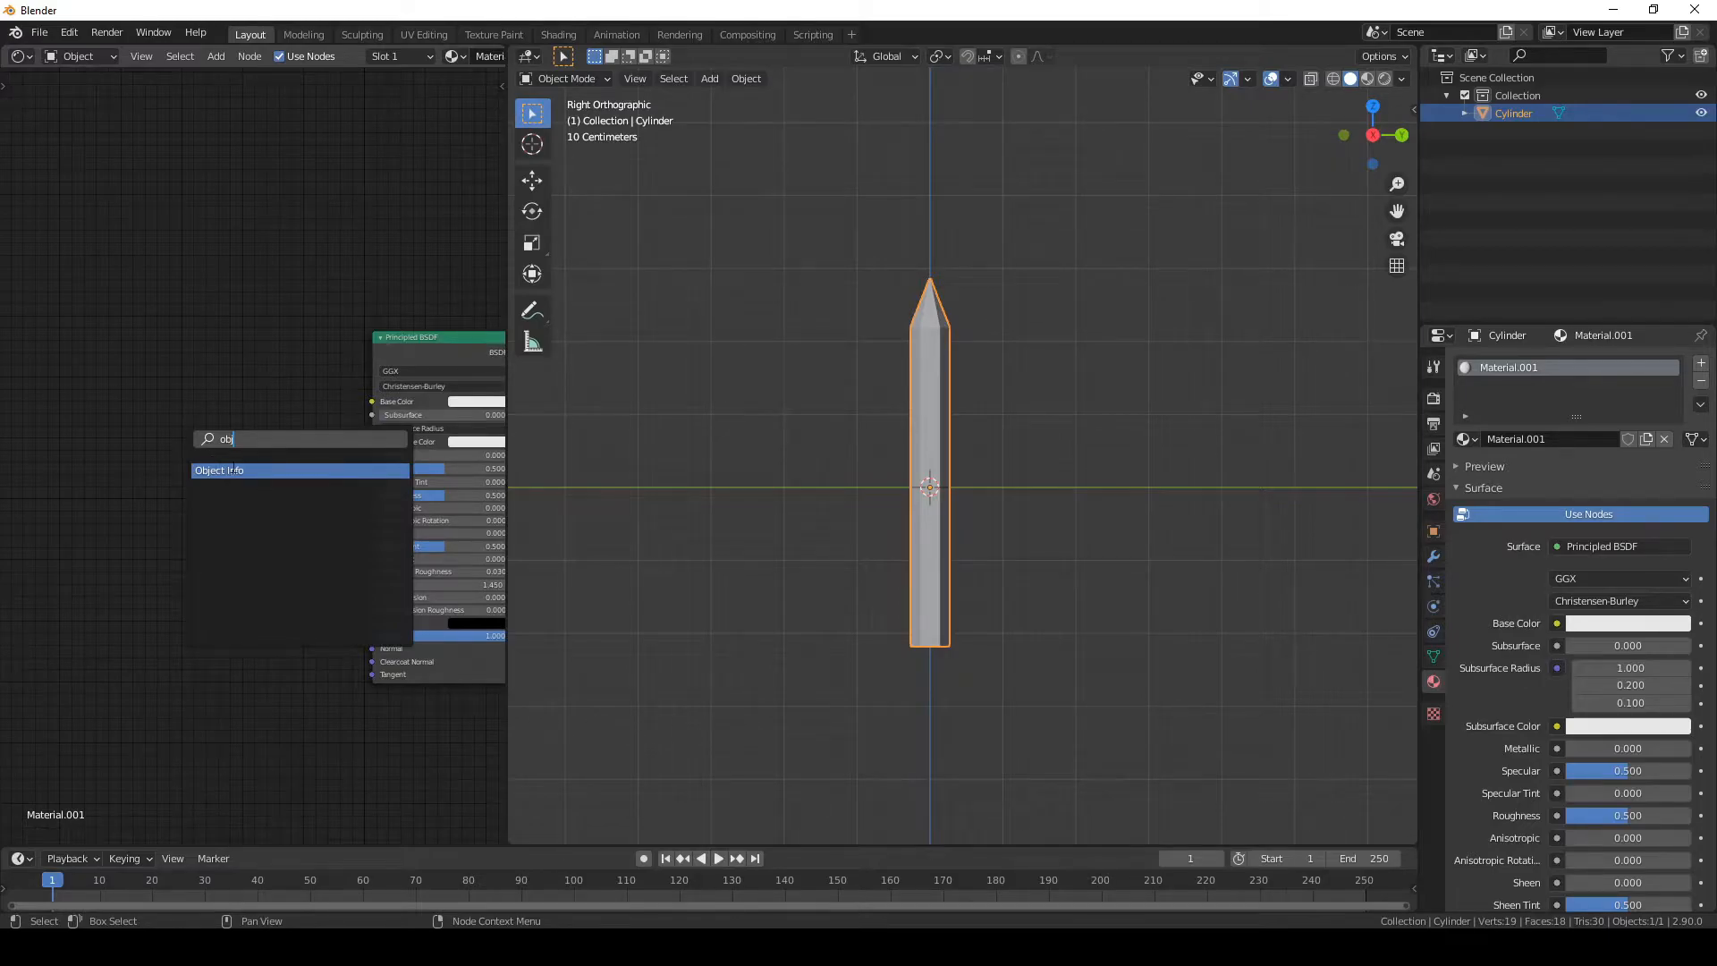
{"action": "left_click", "coordinate": [234, 469]}
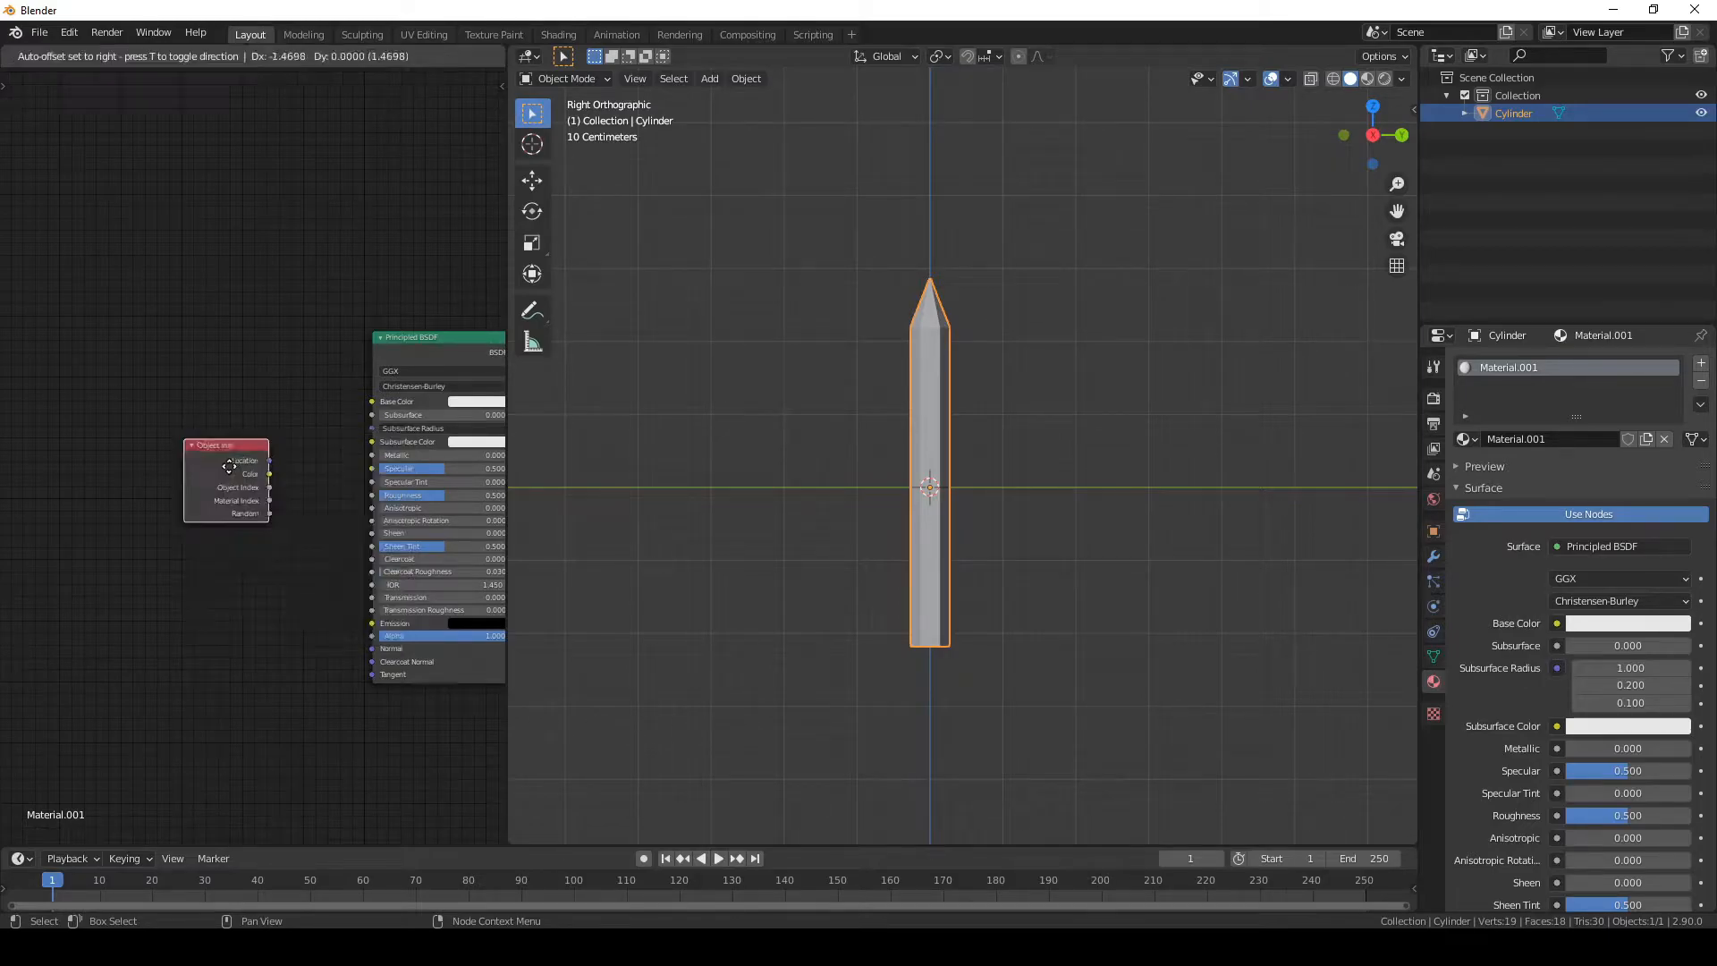
{"action": "left_click", "coordinate": [35, 375]}
- Add a ColorRamp node between the Object Info and Principled BSDF nodes
{"action": "middle_click_drag", "start_coordinate": [52, 382], "coordinate": [168, 377]}
{"action": "key", "text": "shift+a"}
{"action": "left_click", "coordinate": [222, 344]}
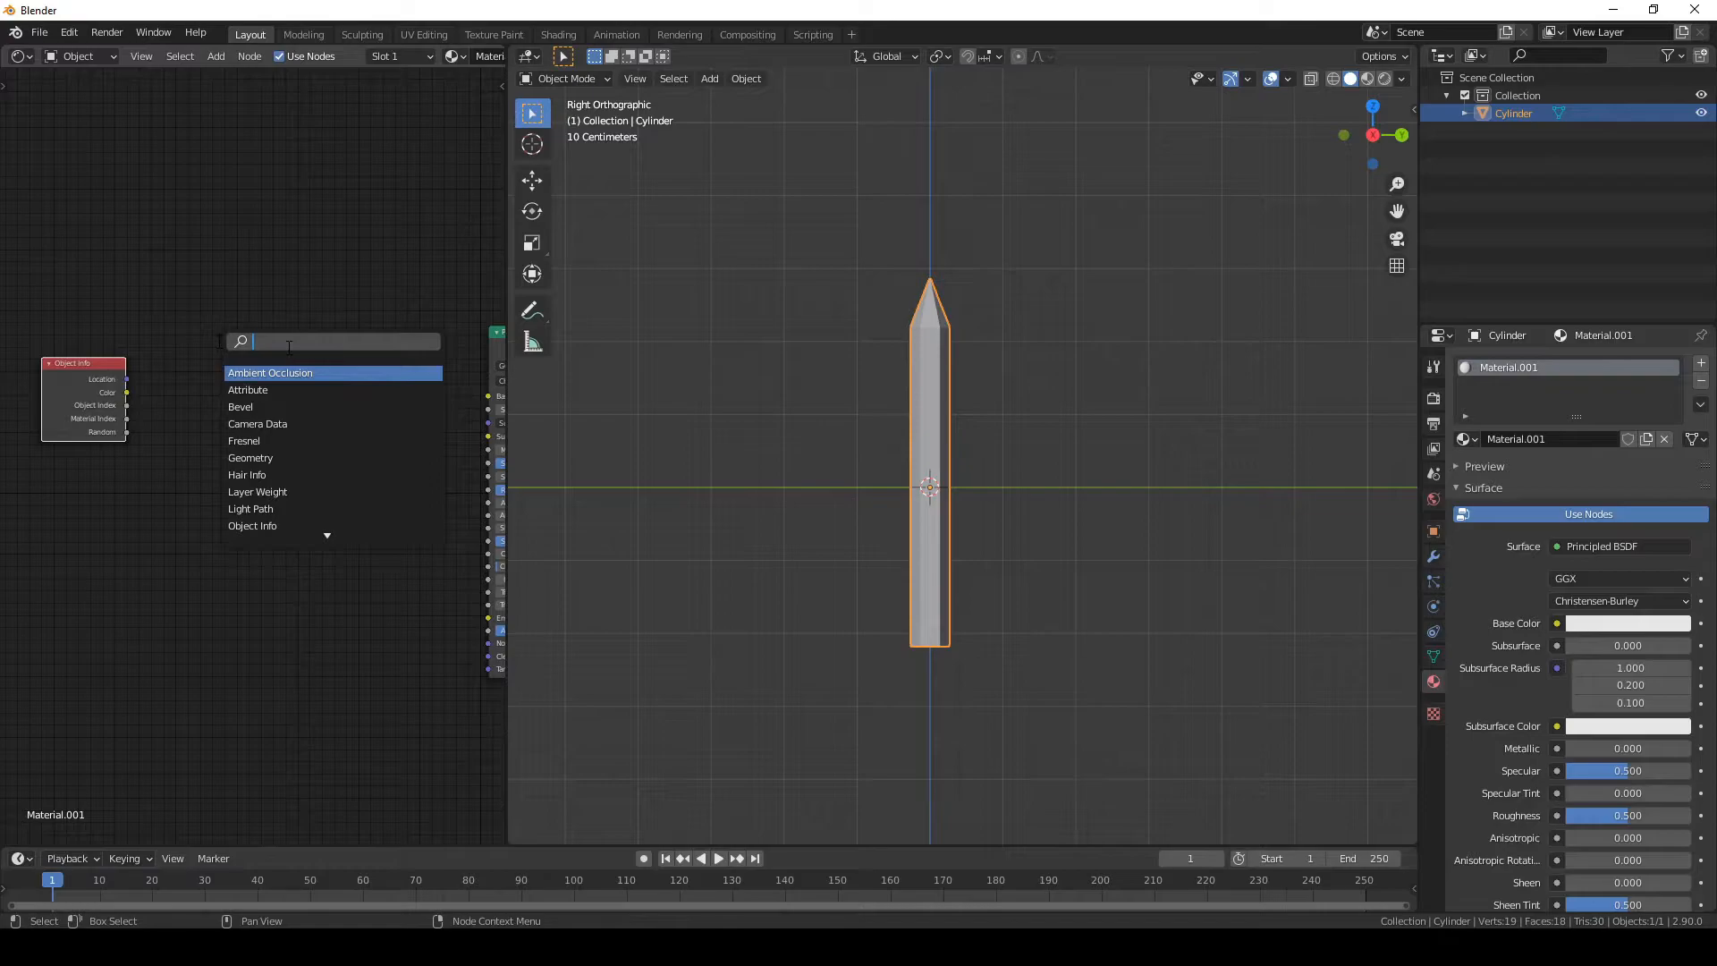
{"action": "type", "text": "colo"}
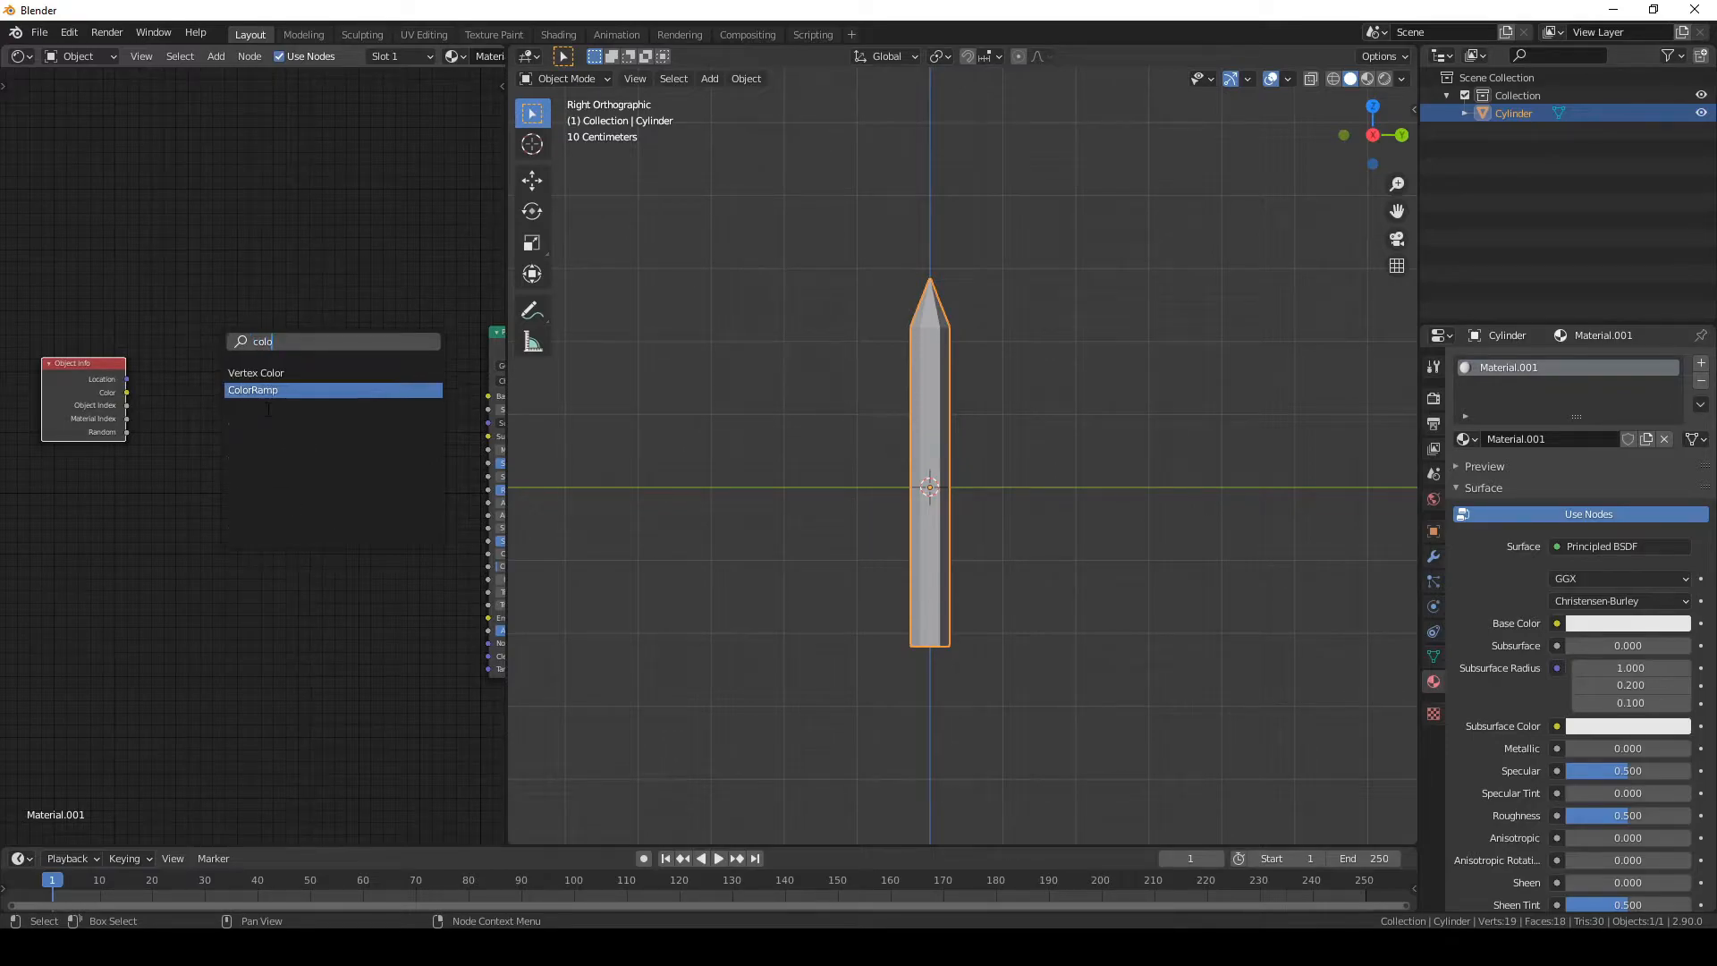
{"action": "left_click", "coordinate": [278, 389]}
{"action": "left_click", "coordinate": [326, 337]}
- Connect the Random output of Object Info to the Fac input of the ColorRamp
{"action": "scroll", "coordinate": [319, 335], "scroll_direction": "up", "scroll_amount": 2}
{"action": "middle_click_drag", "start_coordinate": [378, 385], "coordinate": [418, 487]}
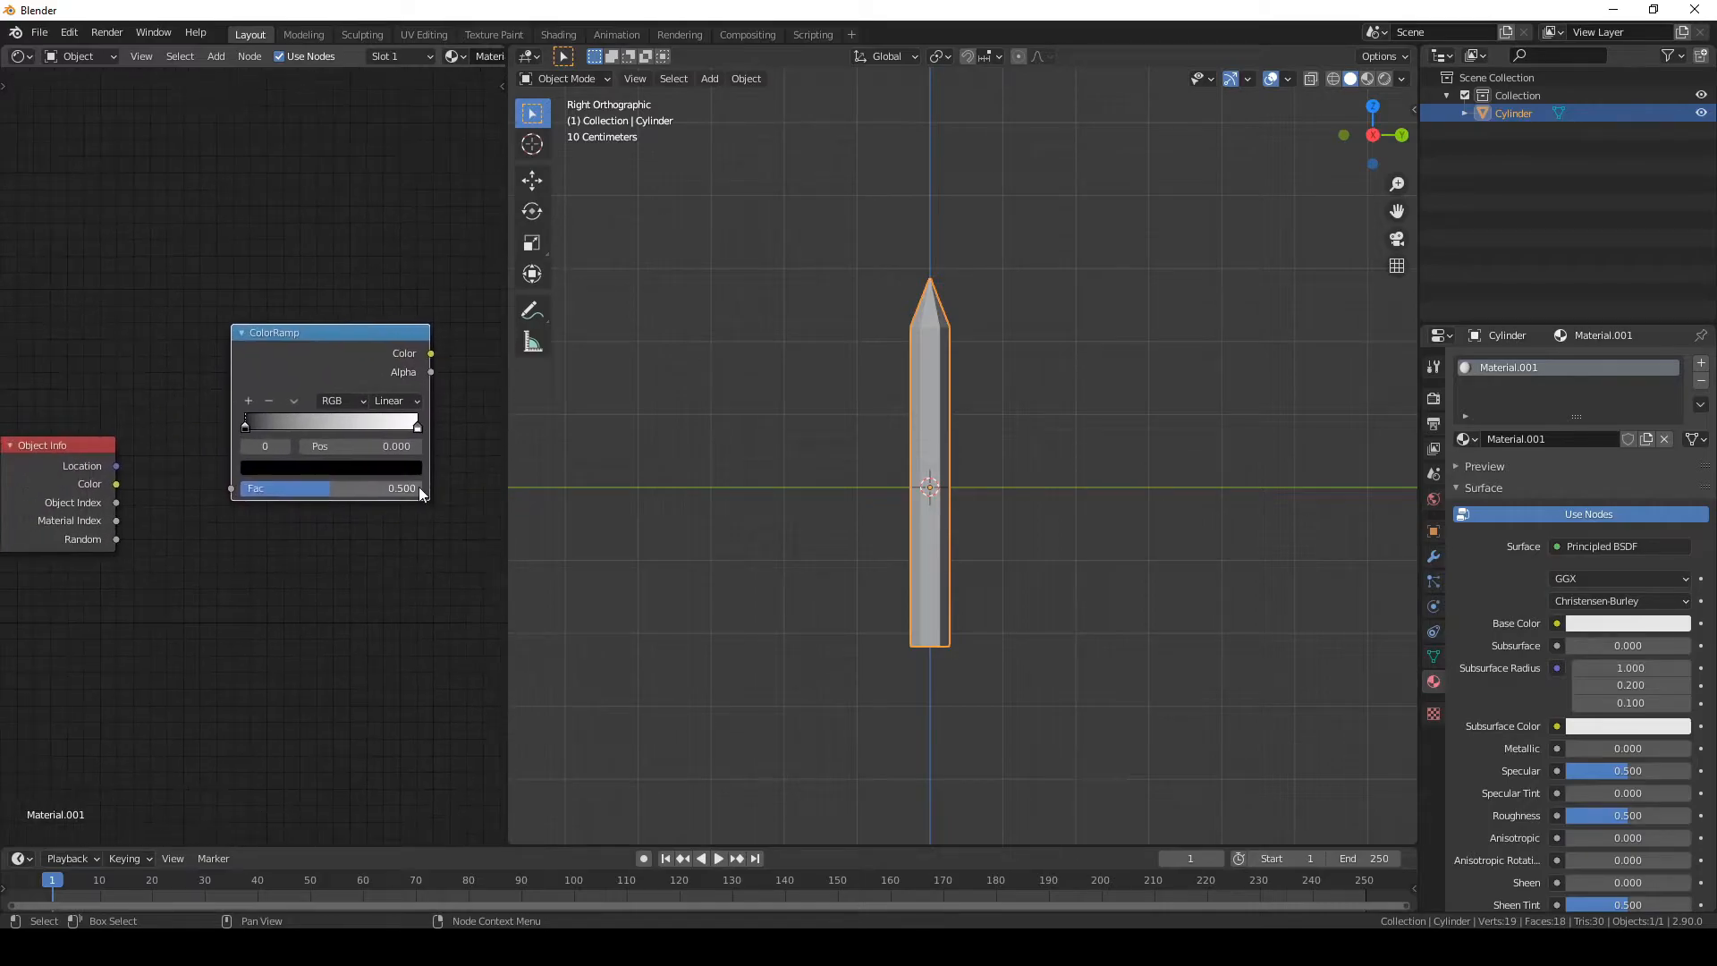
{"action": "scroll", "coordinate": [399, 498], "scroll_direction": "up", "scroll_amount": 1}
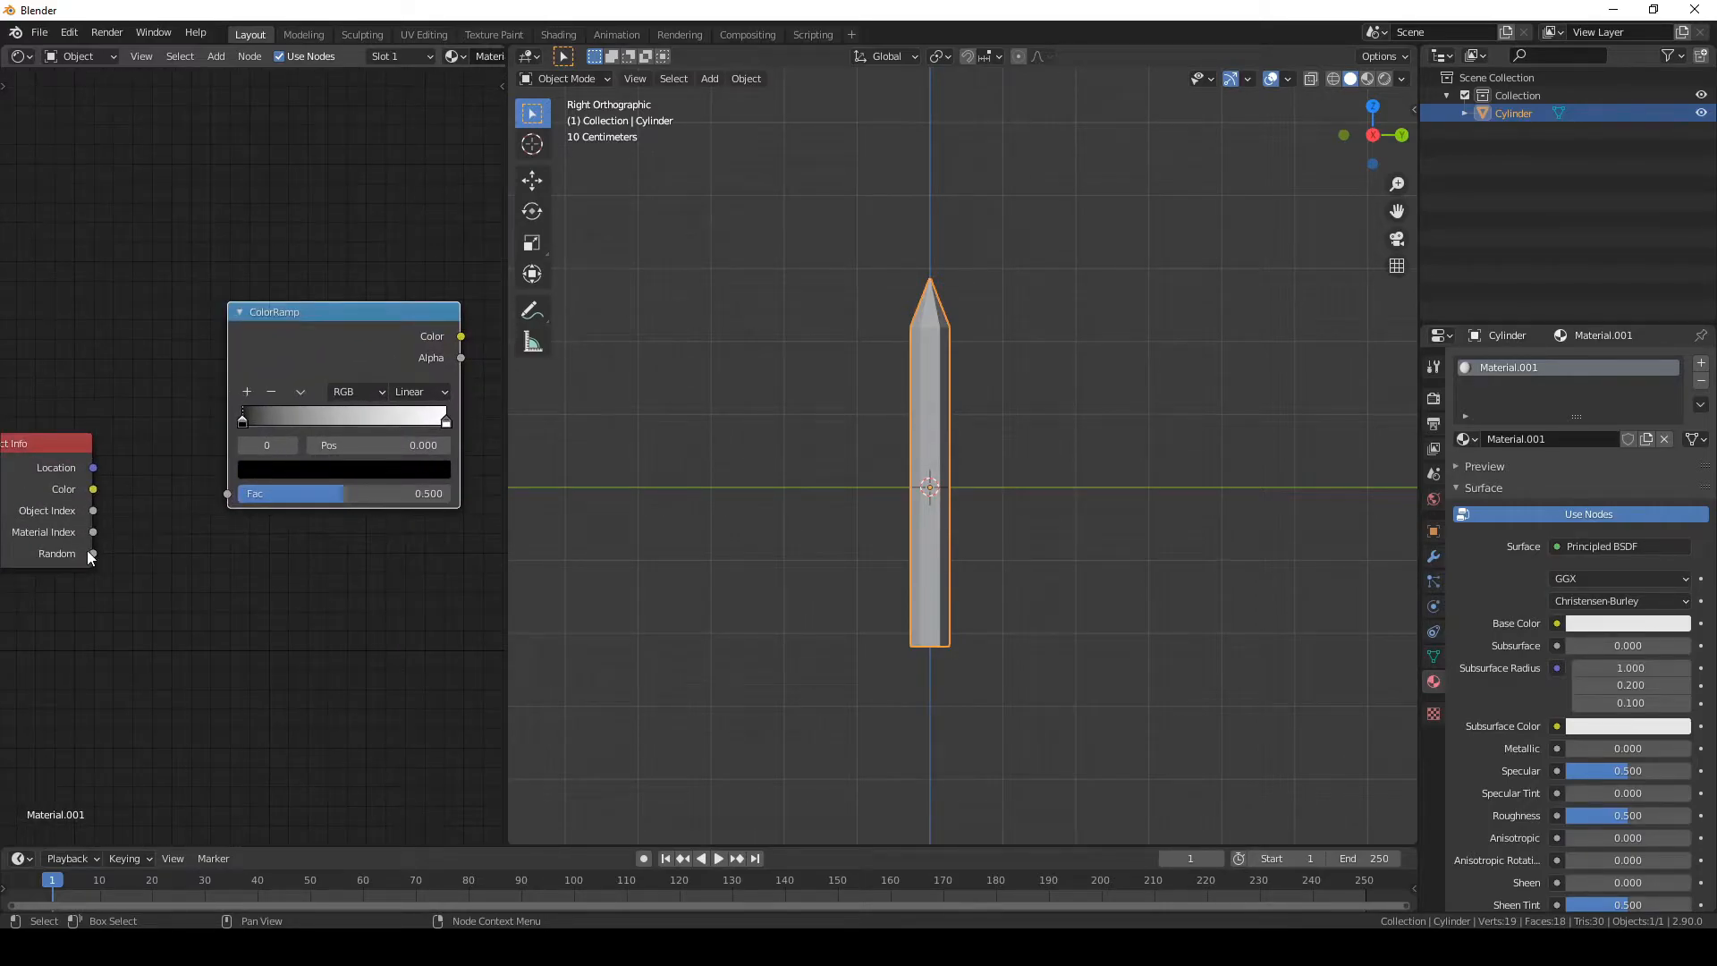
{"action": "left_click_drag", "start_coordinate": [93, 554], "coordinate": [234, 487]}
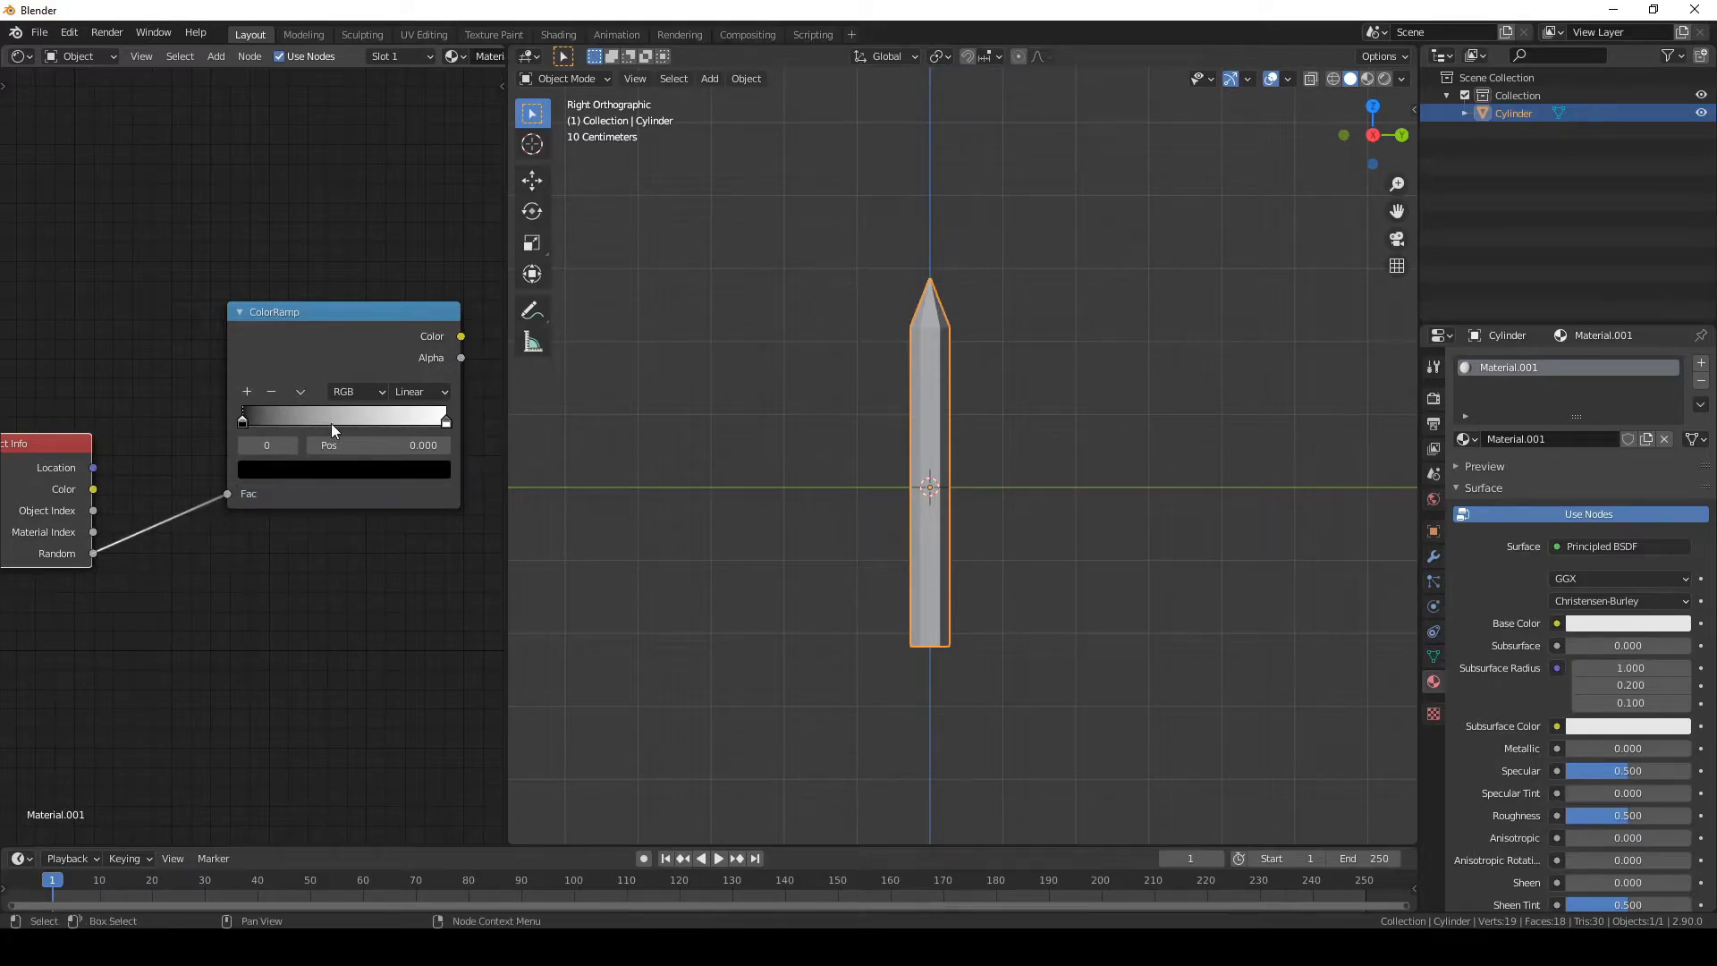
- Set the ColorRamp interpolation to Constant and place its white stop near the end of the ramp, at about 0.96
{"action": "middle_click_drag", "start_coordinate": [266, 533], "coordinate": [197, 566]}
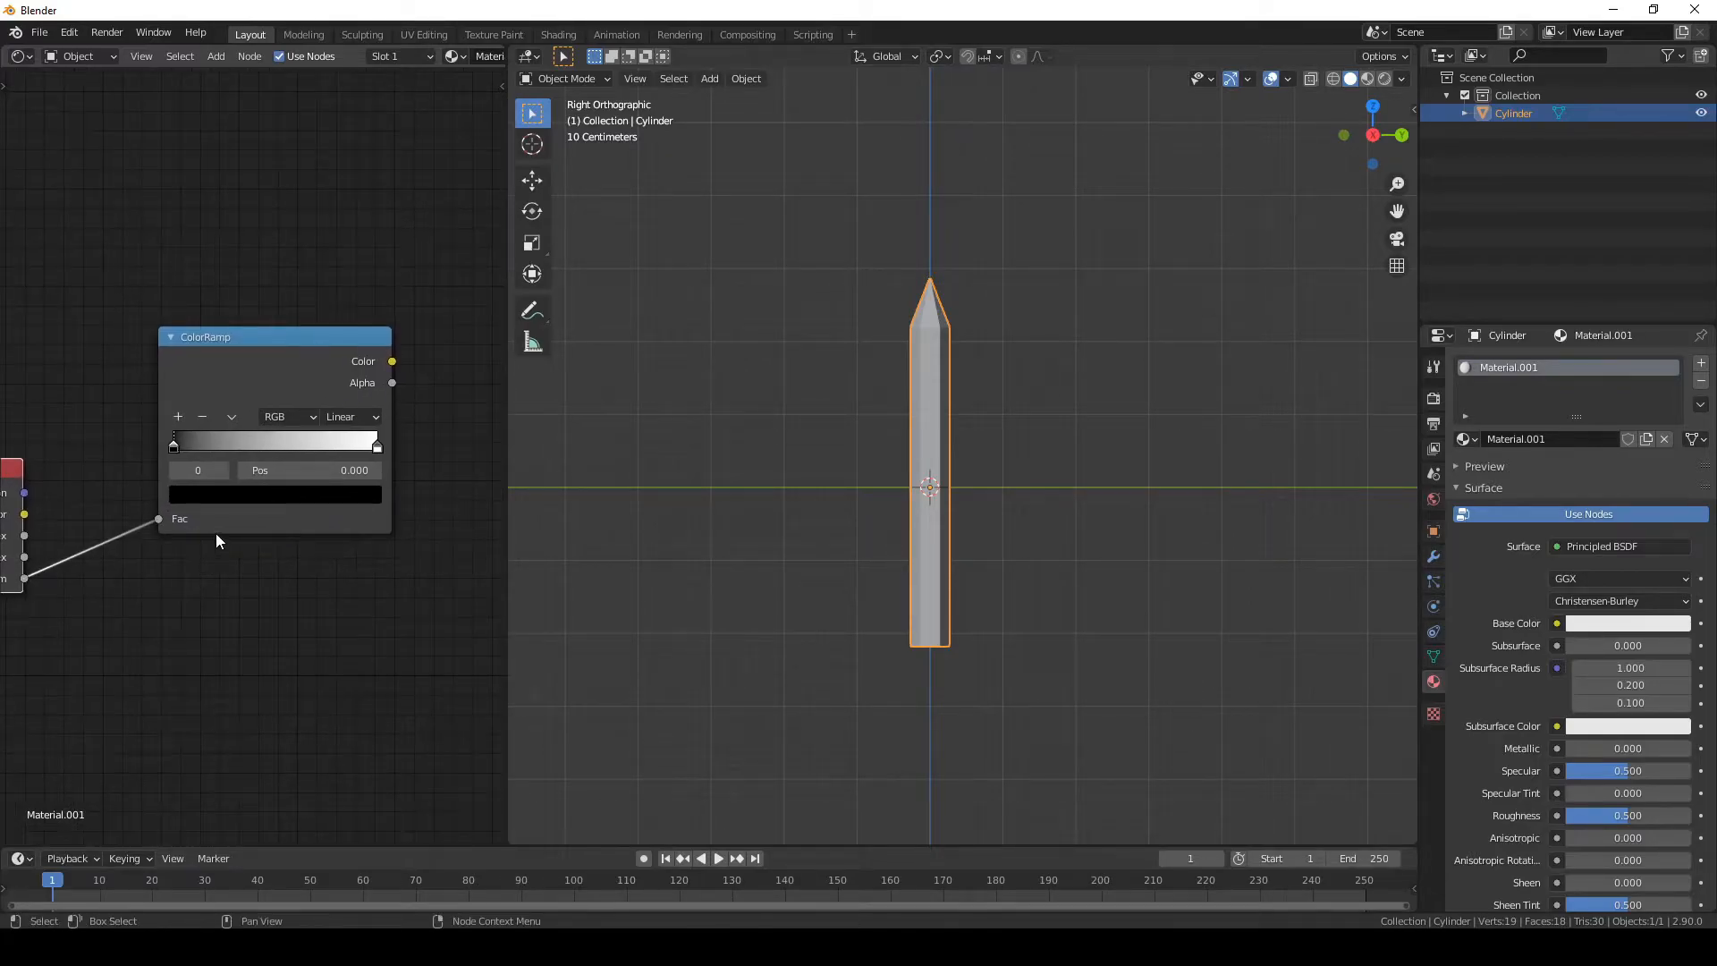
{"action": "left_click", "coordinate": [345, 417]}
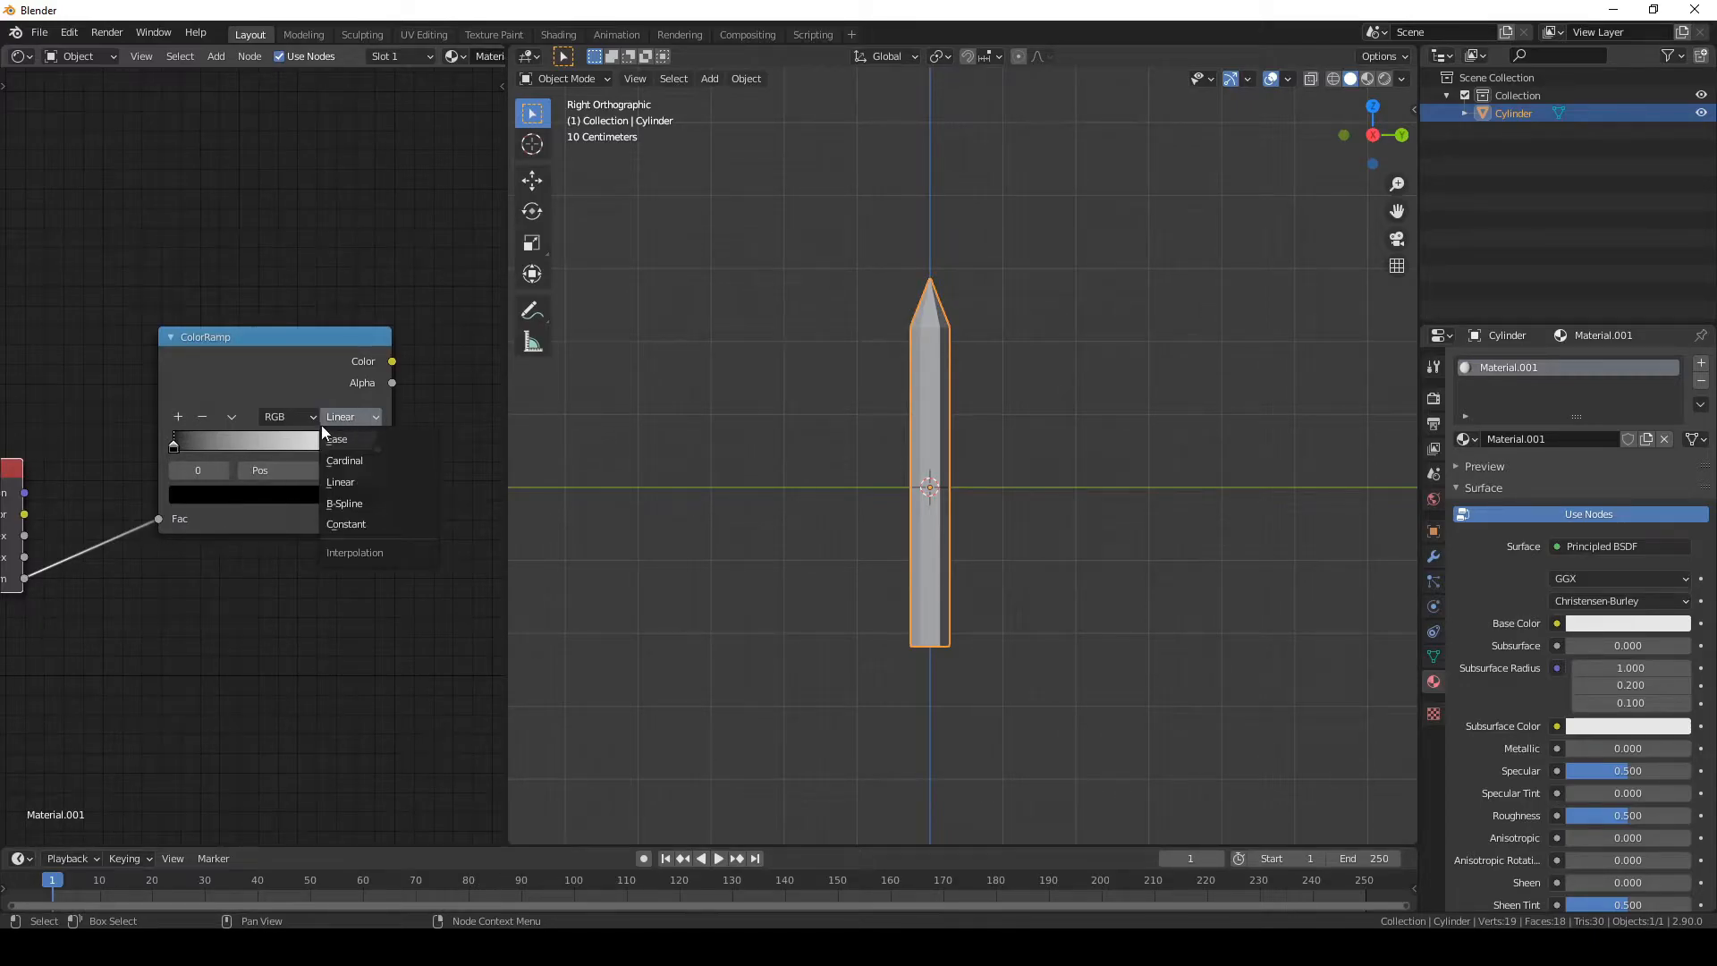
{"action": "left_click", "coordinate": [381, 526]}
{"action": "left_click_drag", "start_coordinate": [370, 445], "coordinate": [273, 445]}
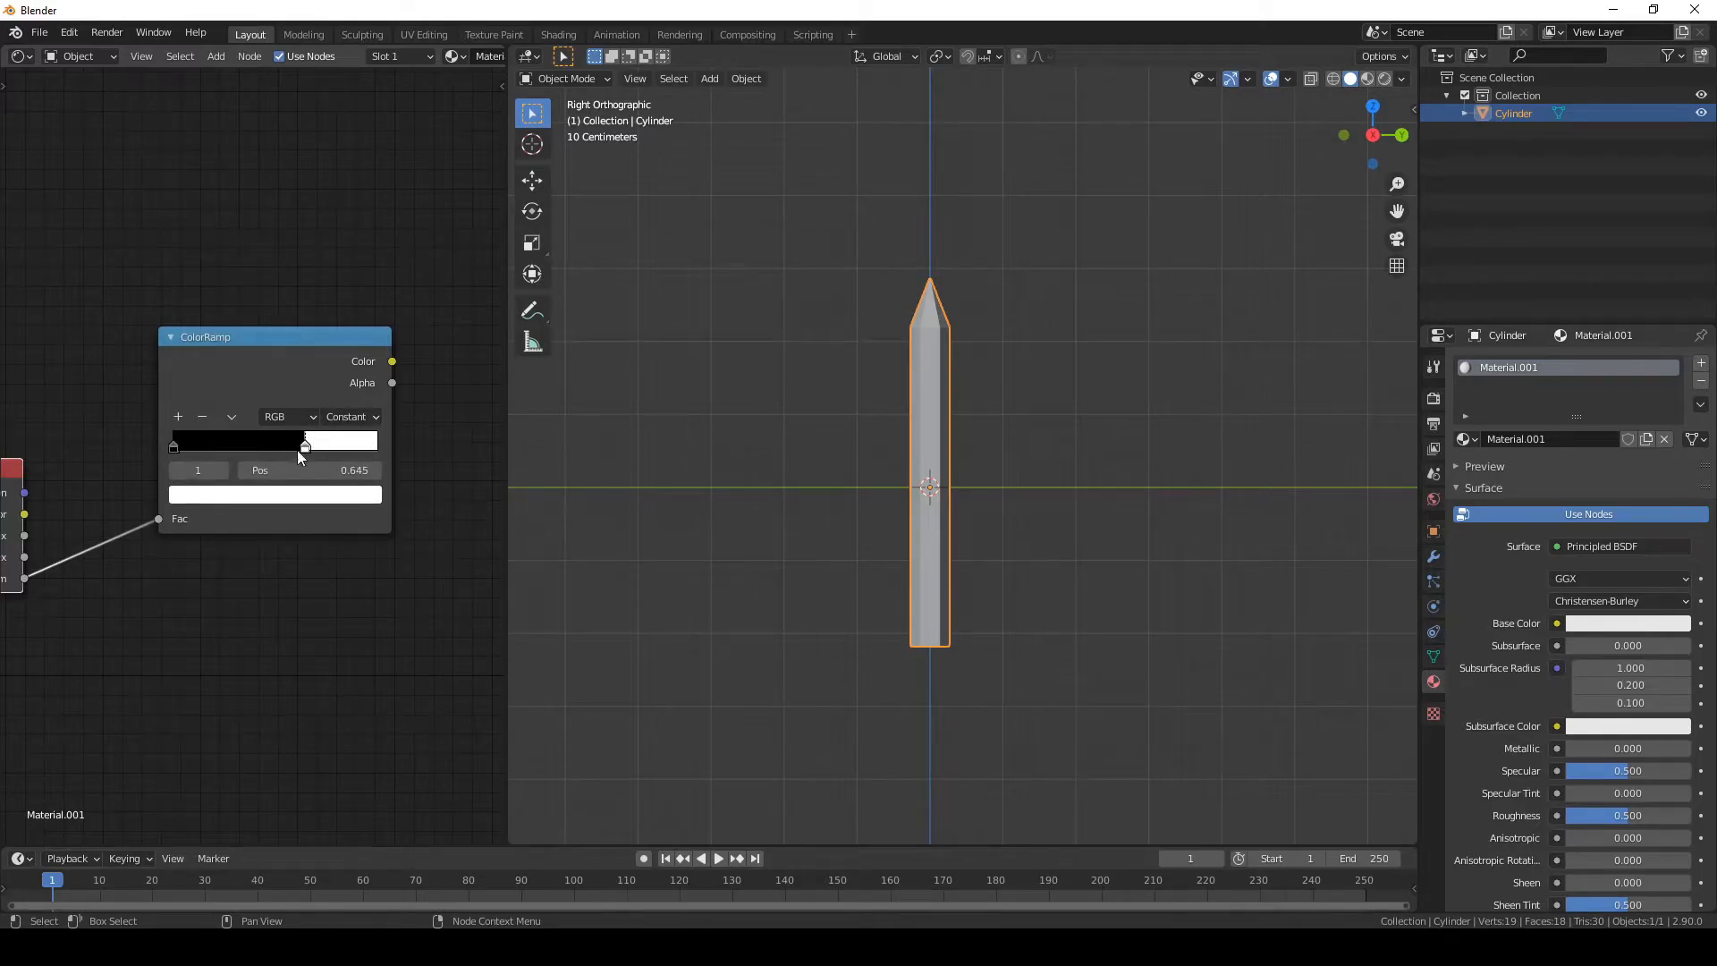
{"action": "left_click_drag", "start_coordinate": [306, 450], "coordinate": [232, 479]}
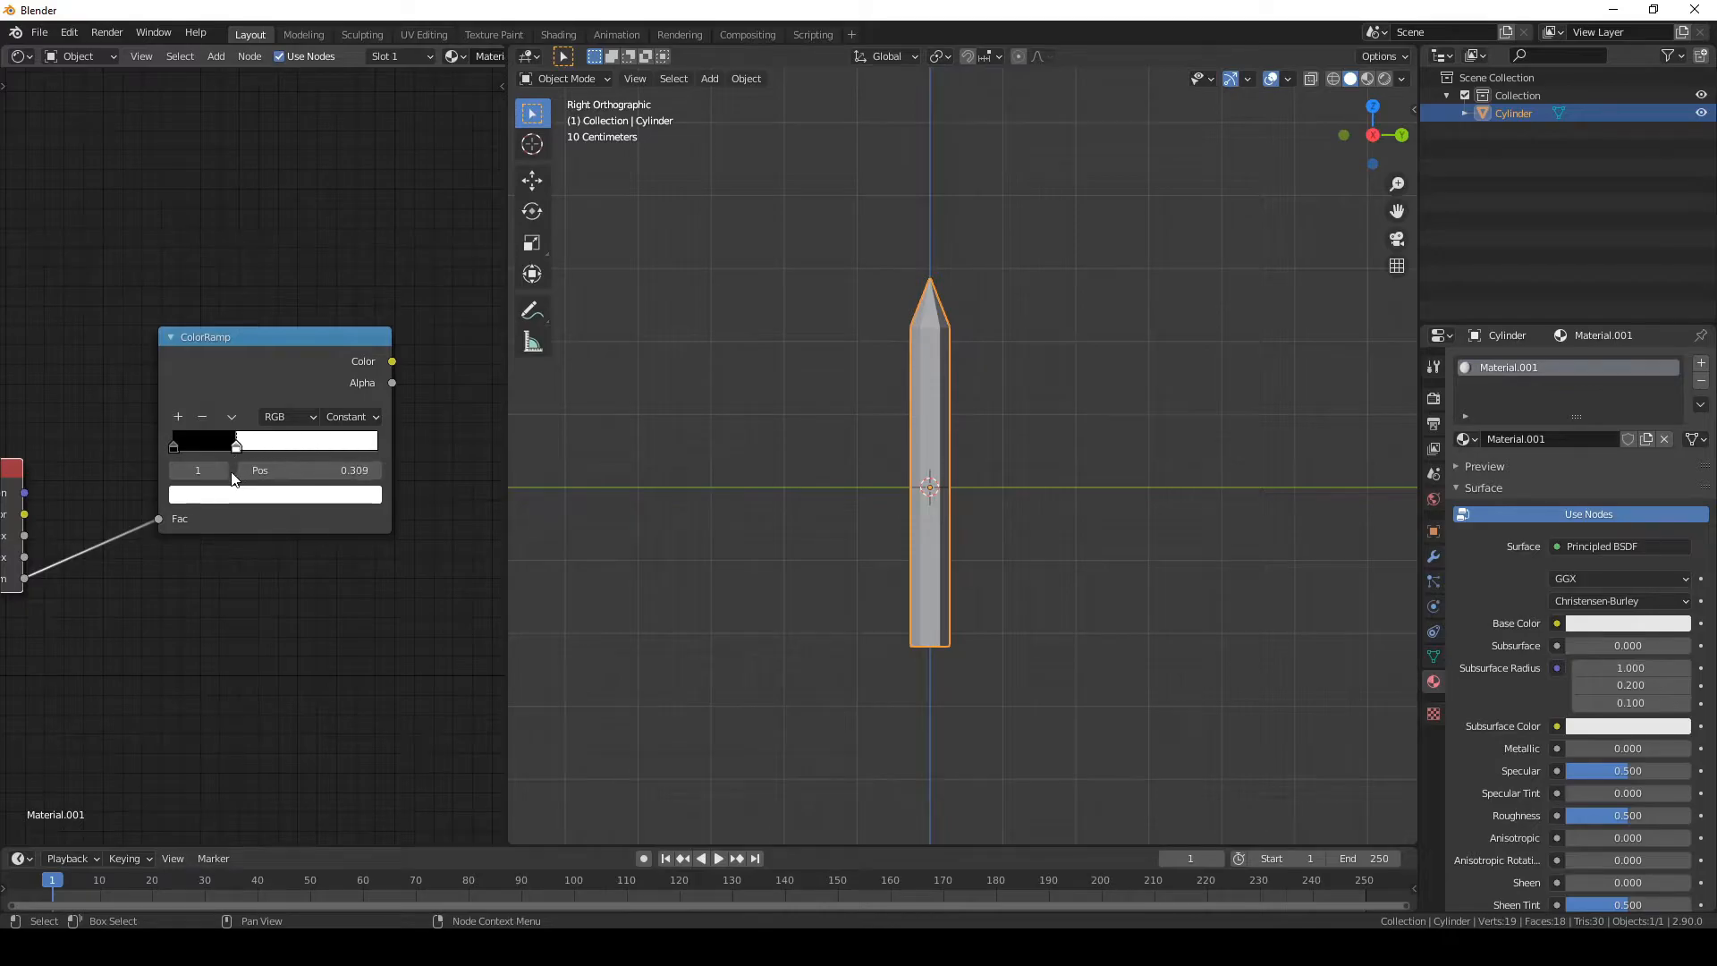
{"action": "left_click_drag", "start_coordinate": [318, 447], "coordinate": [364, 438]}
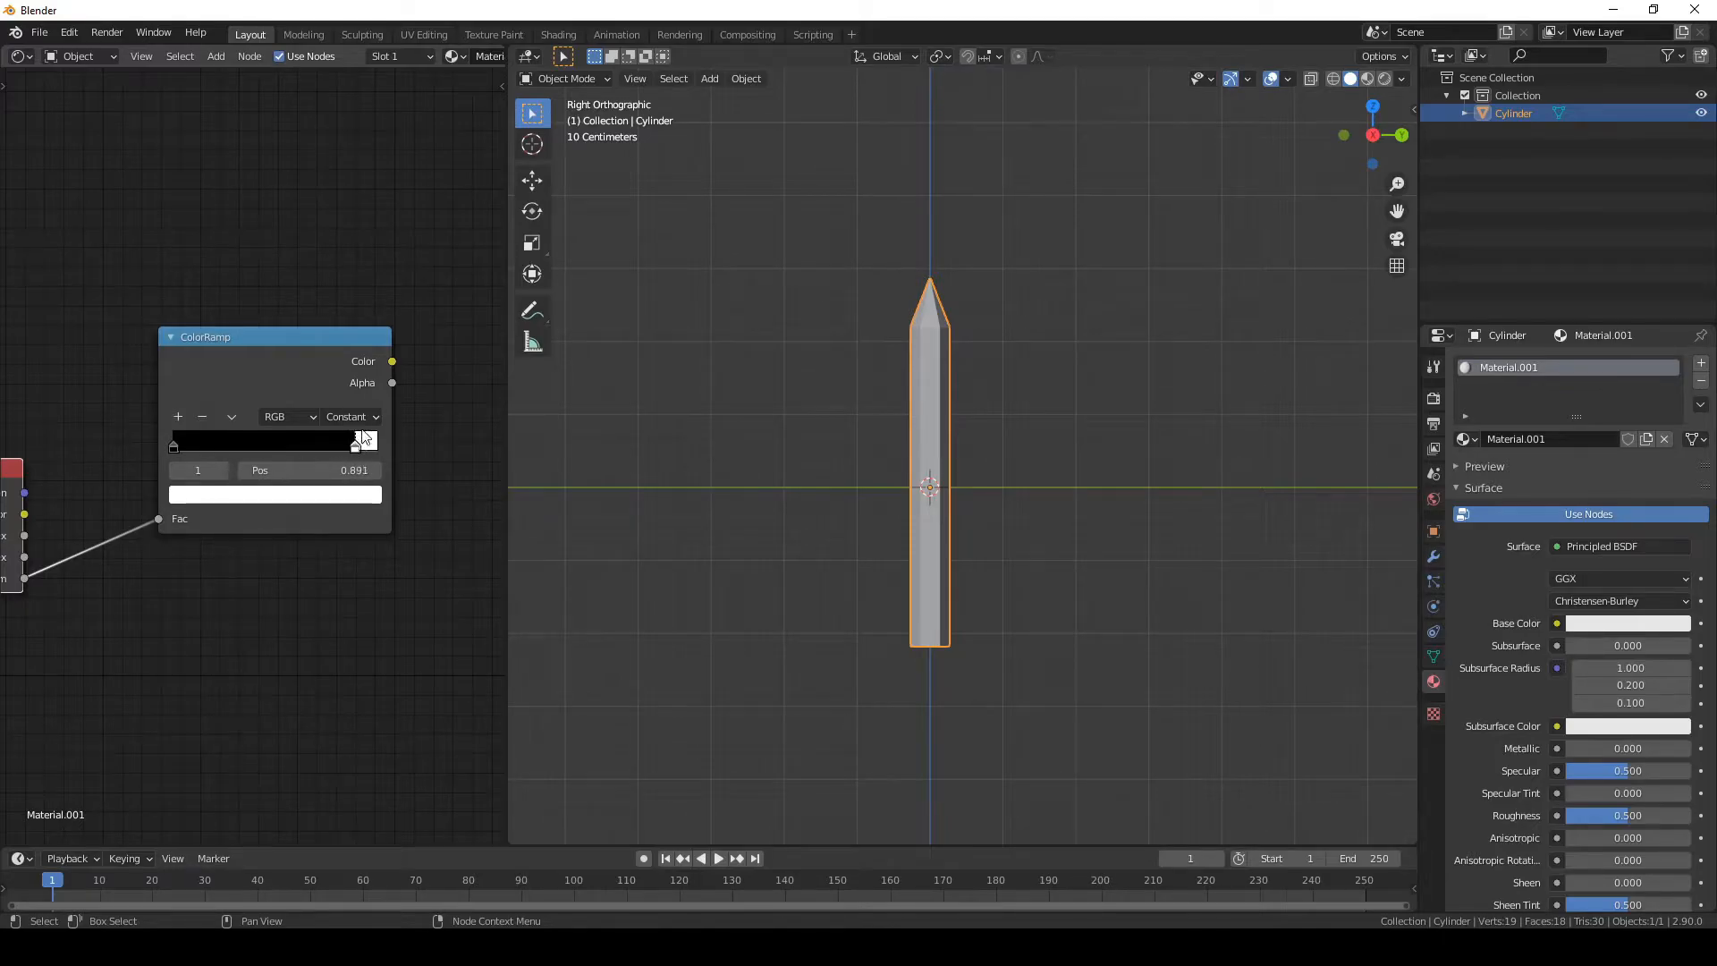
- Add three color stops to the ColorRamp and space them roughly evenly between the two end stops
{"action": "left_click", "coordinate": [179, 411]}
{"action": "left_click", "coordinate": [179, 412]}
{"action": "left_click_drag", "start_coordinate": [270, 442], "coordinate": [294, 444]}
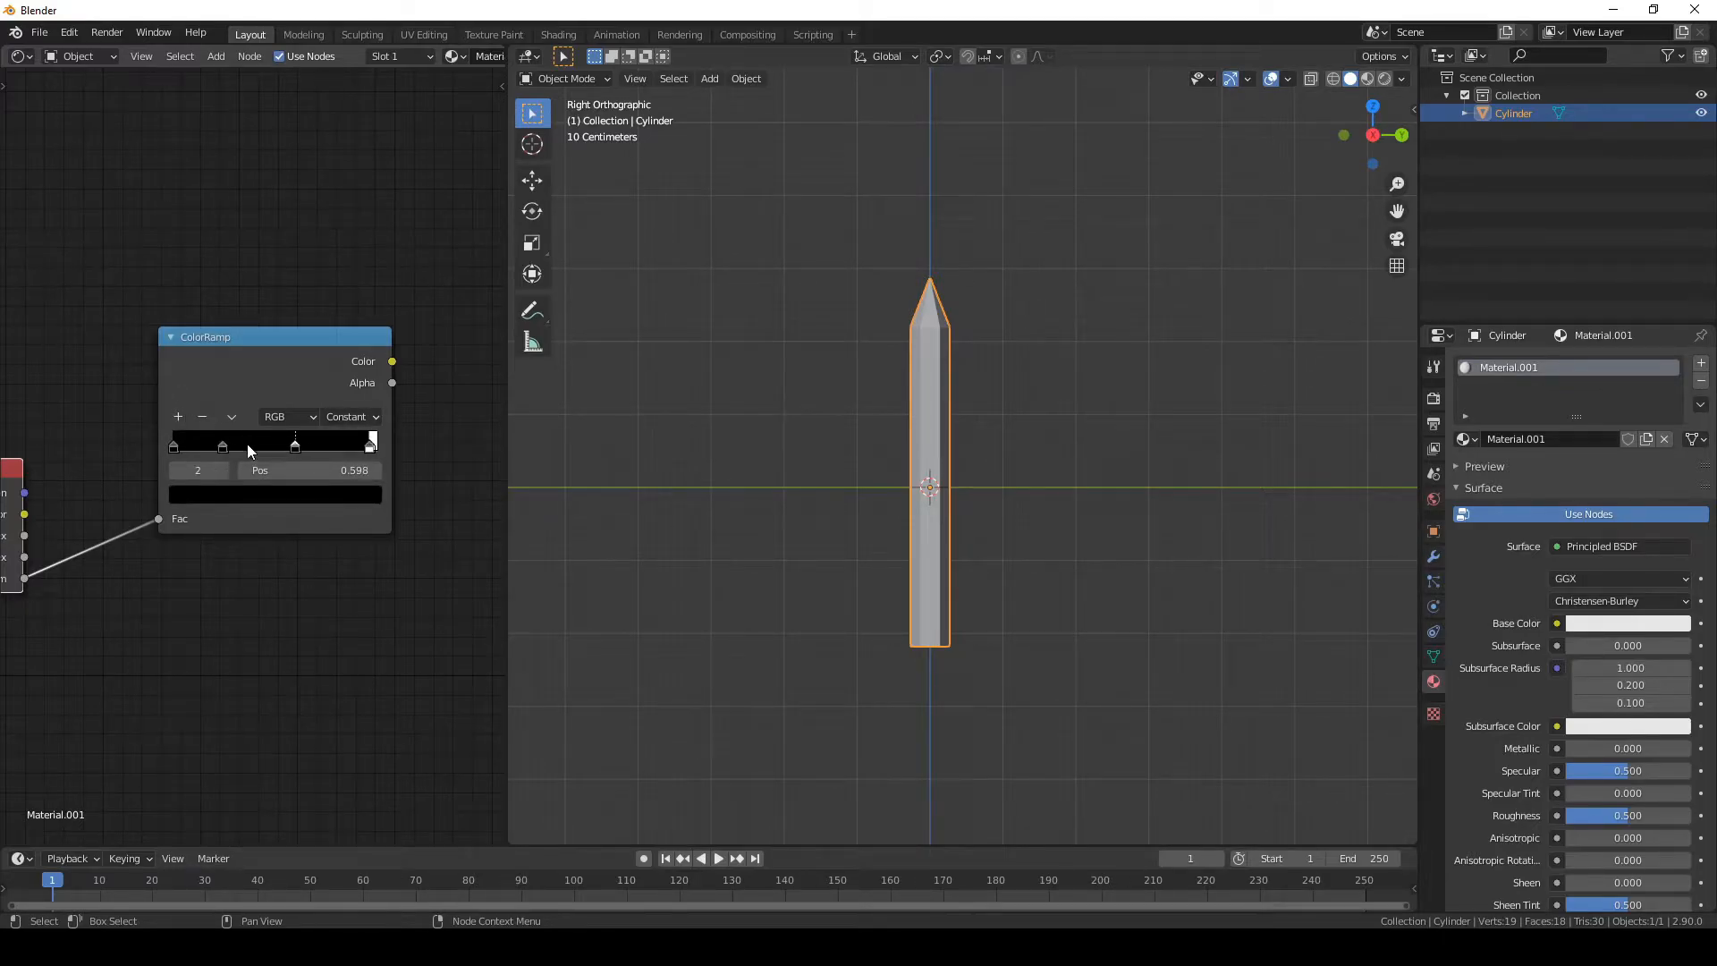
{"action": "left_click", "coordinate": [184, 421]}
{"action": "left_click_drag", "start_coordinate": [318, 449], "coordinate": [211, 446]}
- Color the first ColorRamp stop bright blue at full value and keep it at position 0
{"action": "left_click", "coordinate": [188, 490]}
{"action": "left_click_drag", "start_coordinate": [336, 354], "coordinate": [342, 231]}
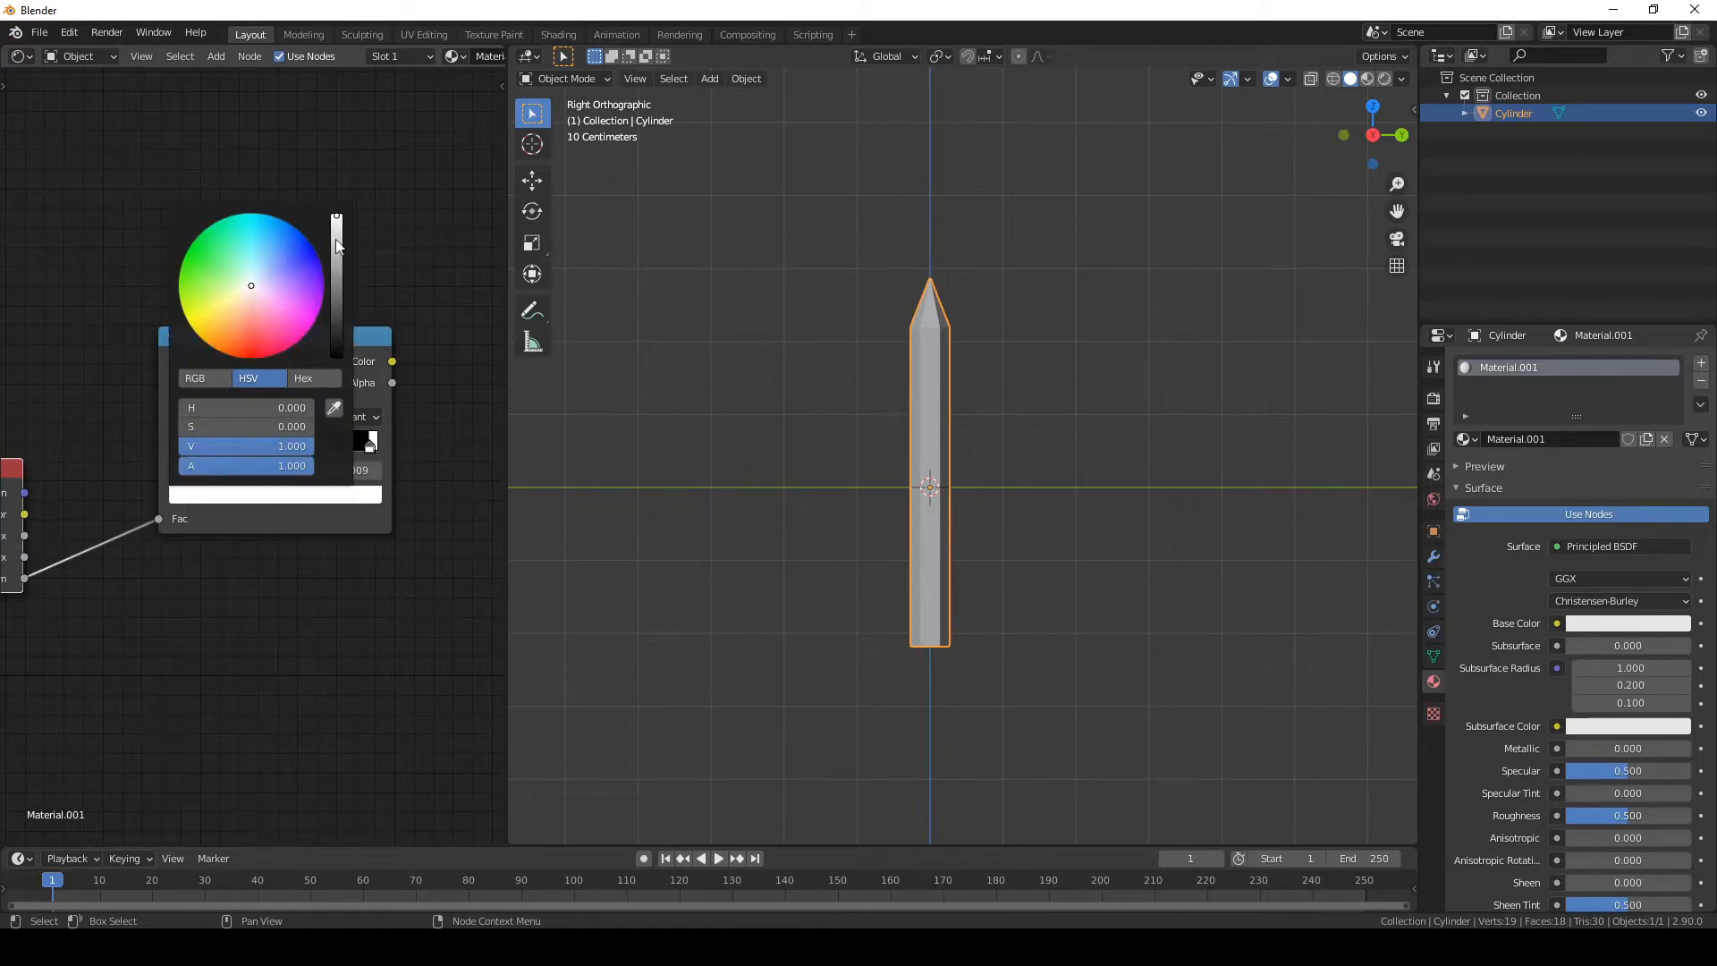
{"action": "left_click", "coordinate": [176, 447]}
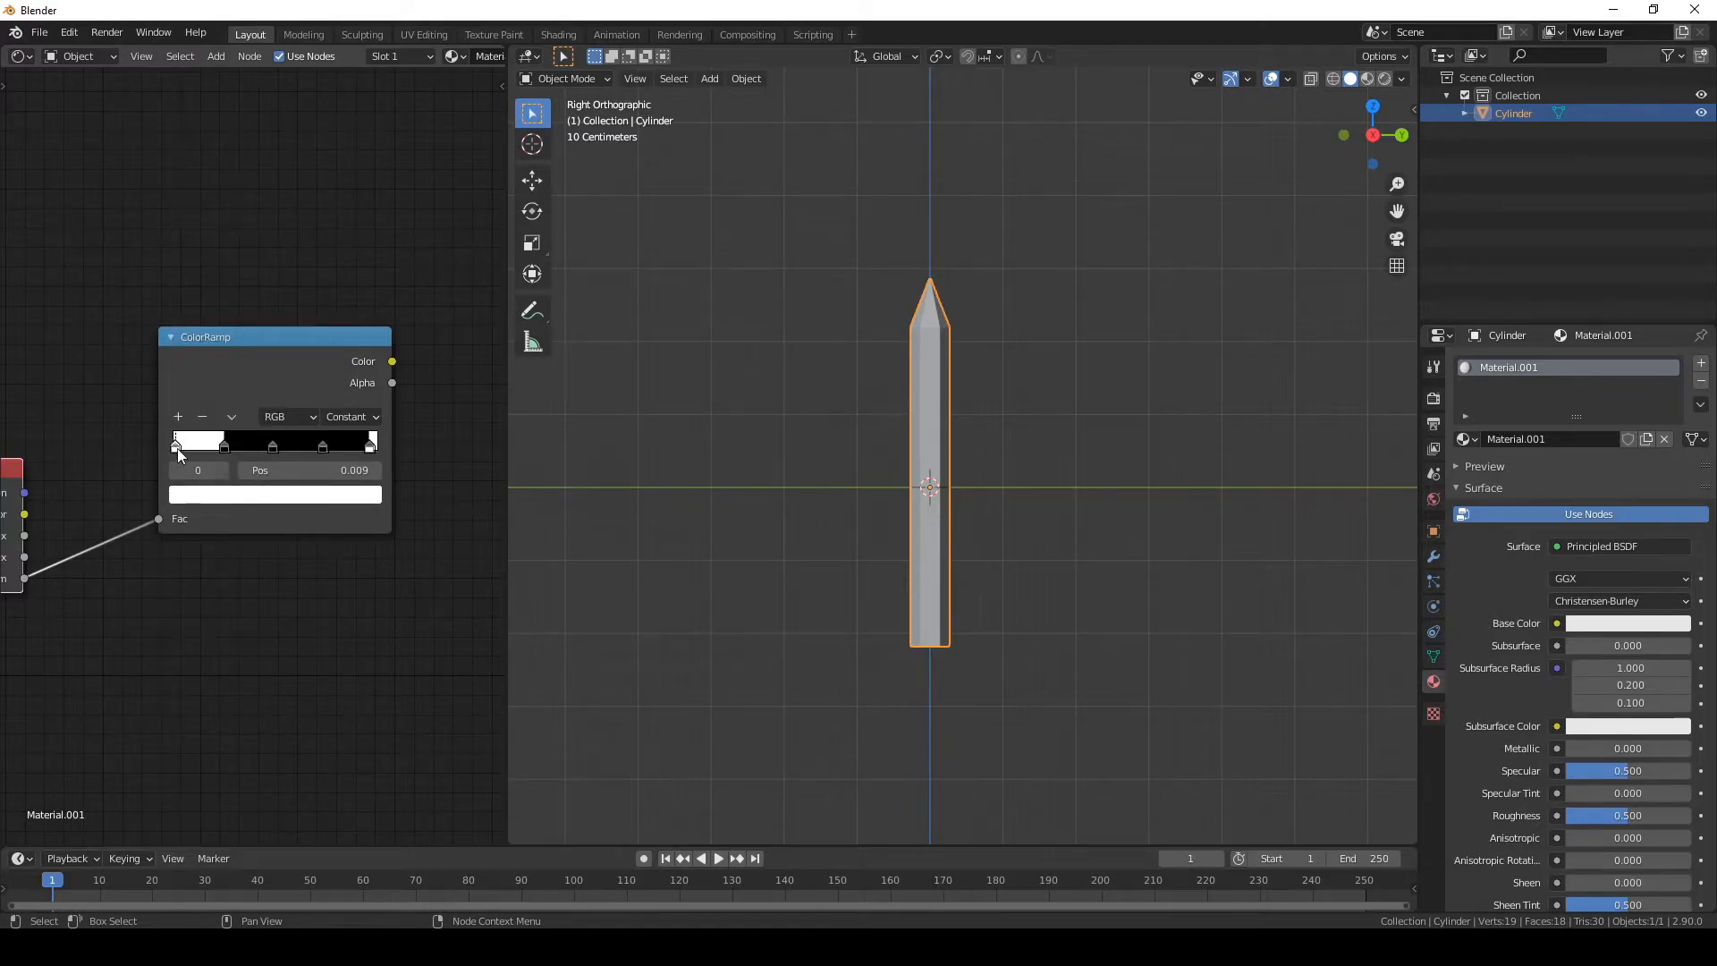
{"action": "left_click", "coordinate": [207, 497]}
{"action": "left_click_drag", "start_coordinate": [335, 257], "coordinate": [337, 215]}
{"action": "left_click_drag", "start_coordinate": [270, 274], "coordinate": [313, 248]}
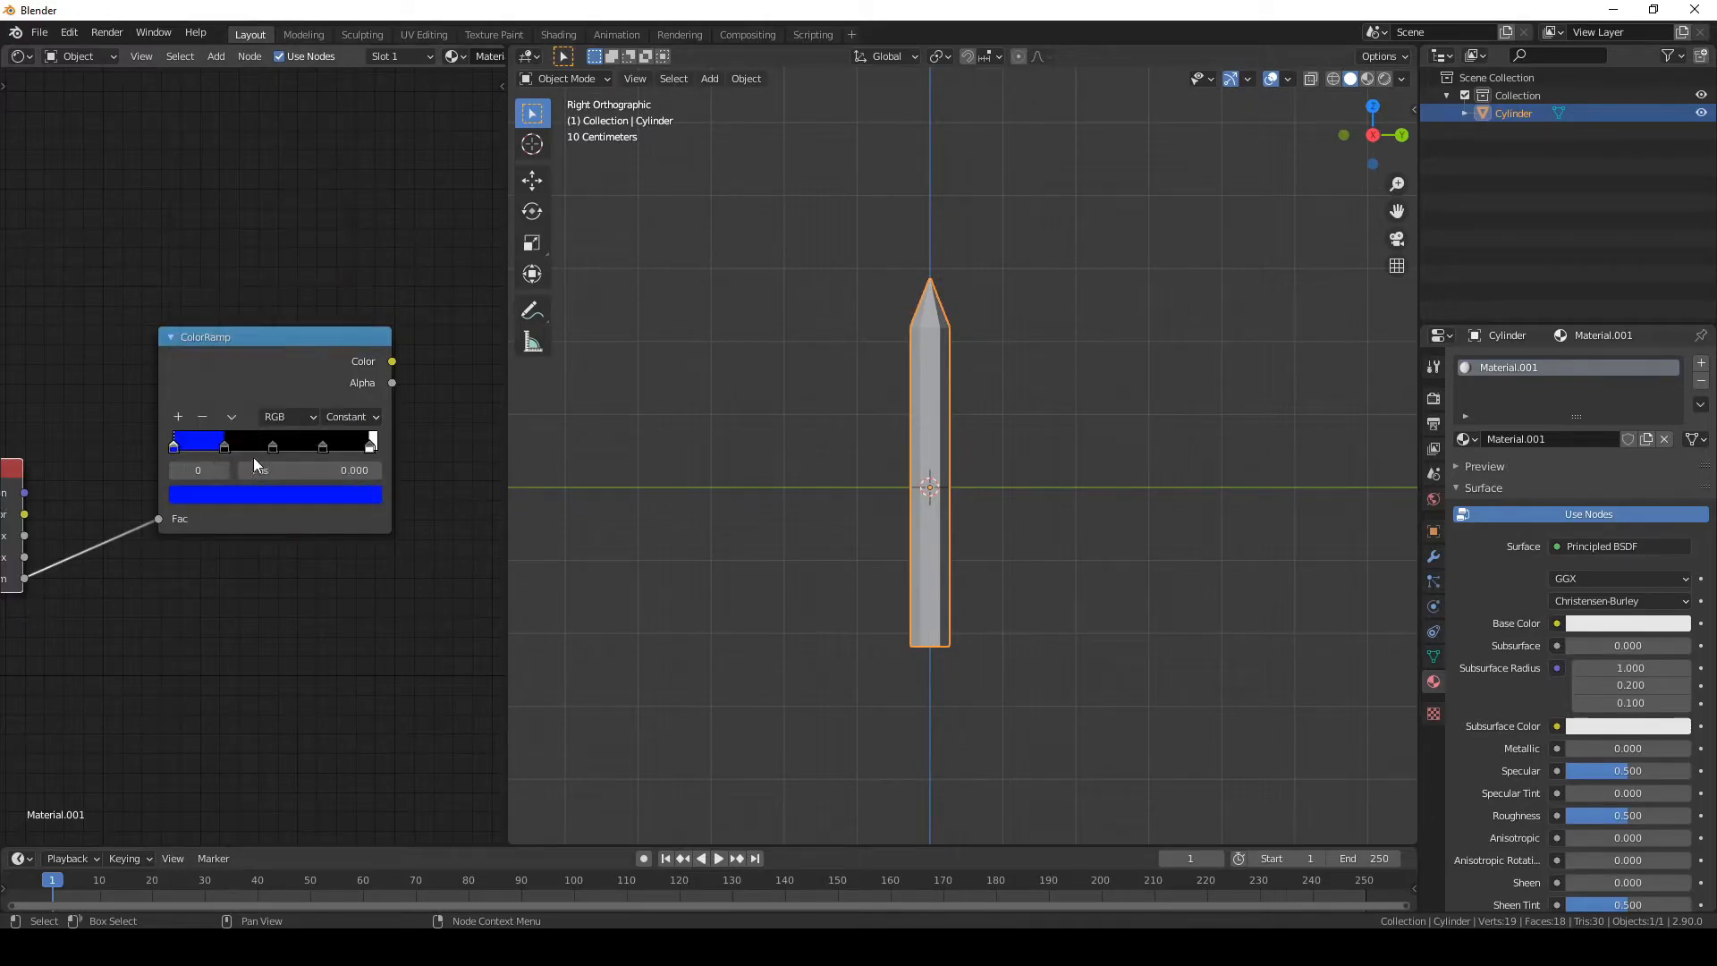
- Color the second ColorRamp stop, at about 0.249, bright orange
{"action": "left_click", "coordinate": [223, 448]}
{"action": "left_click", "coordinate": [277, 493]}
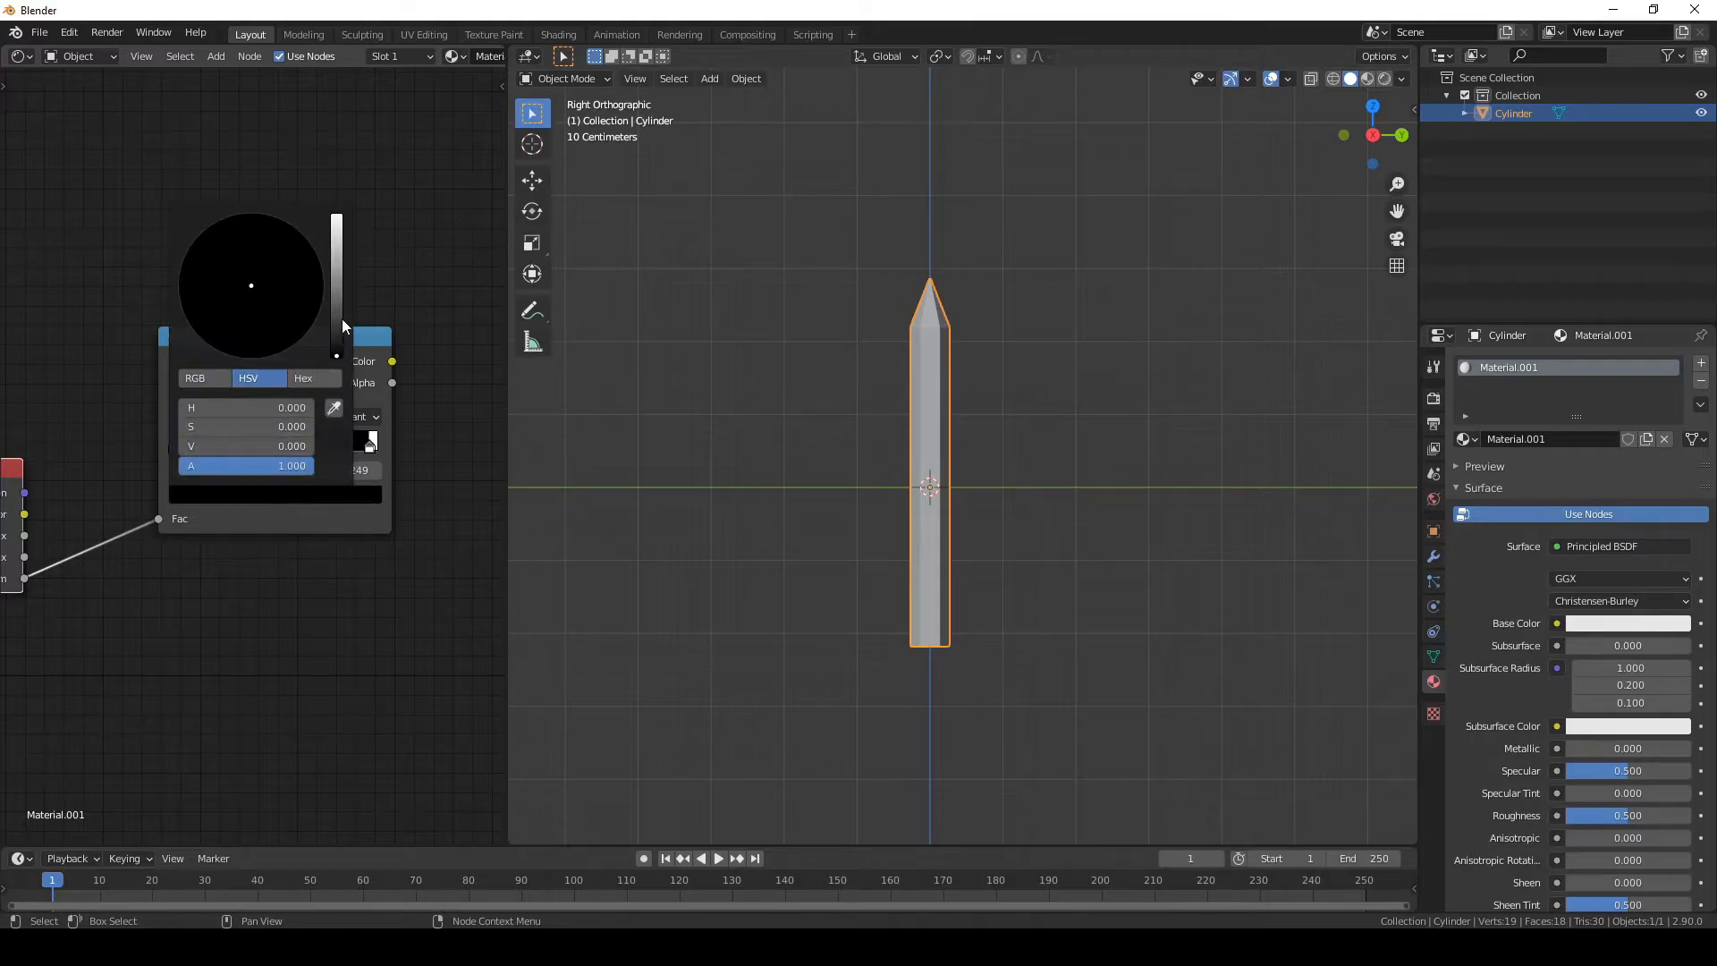
{"action": "left_click_drag", "start_coordinate": [339, 318], "coordinate": [339, 216]}
{"action": "left_click_drag", "start_coordinate": [260, 314], "coordinate": [234, 441]}
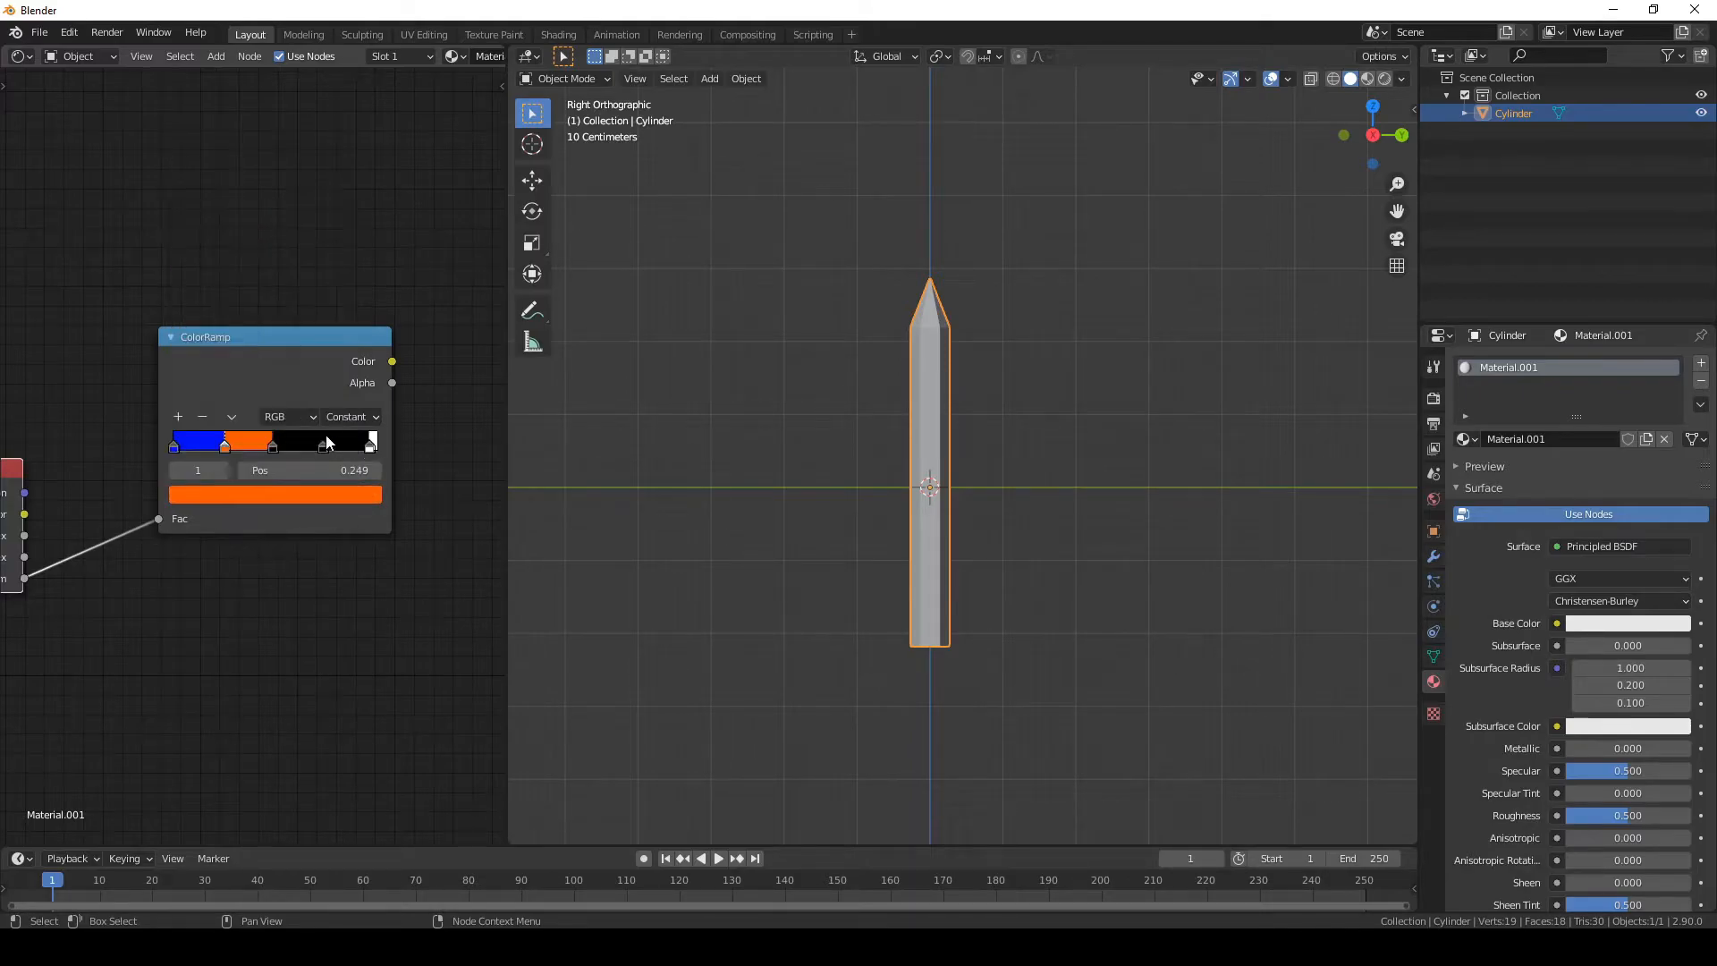
- Color the third ColorRamp stop bright green
{"action": "left_click", "coordinate": [273, 446]}
{"action": "left_click", "coordinate": [322, 494]}
{"action": "left_click_drag", "start_coordinate": [337, 354], "coordinate": [337, 217]}
{"action": "left_click", "coordinate": [186, 251]}
- Color the fourth ColorRamp stop, at about 0.734, yellow with hue 0.133 and full saturation and value
{"action": "left_click", "coordinate": [324, 445]}
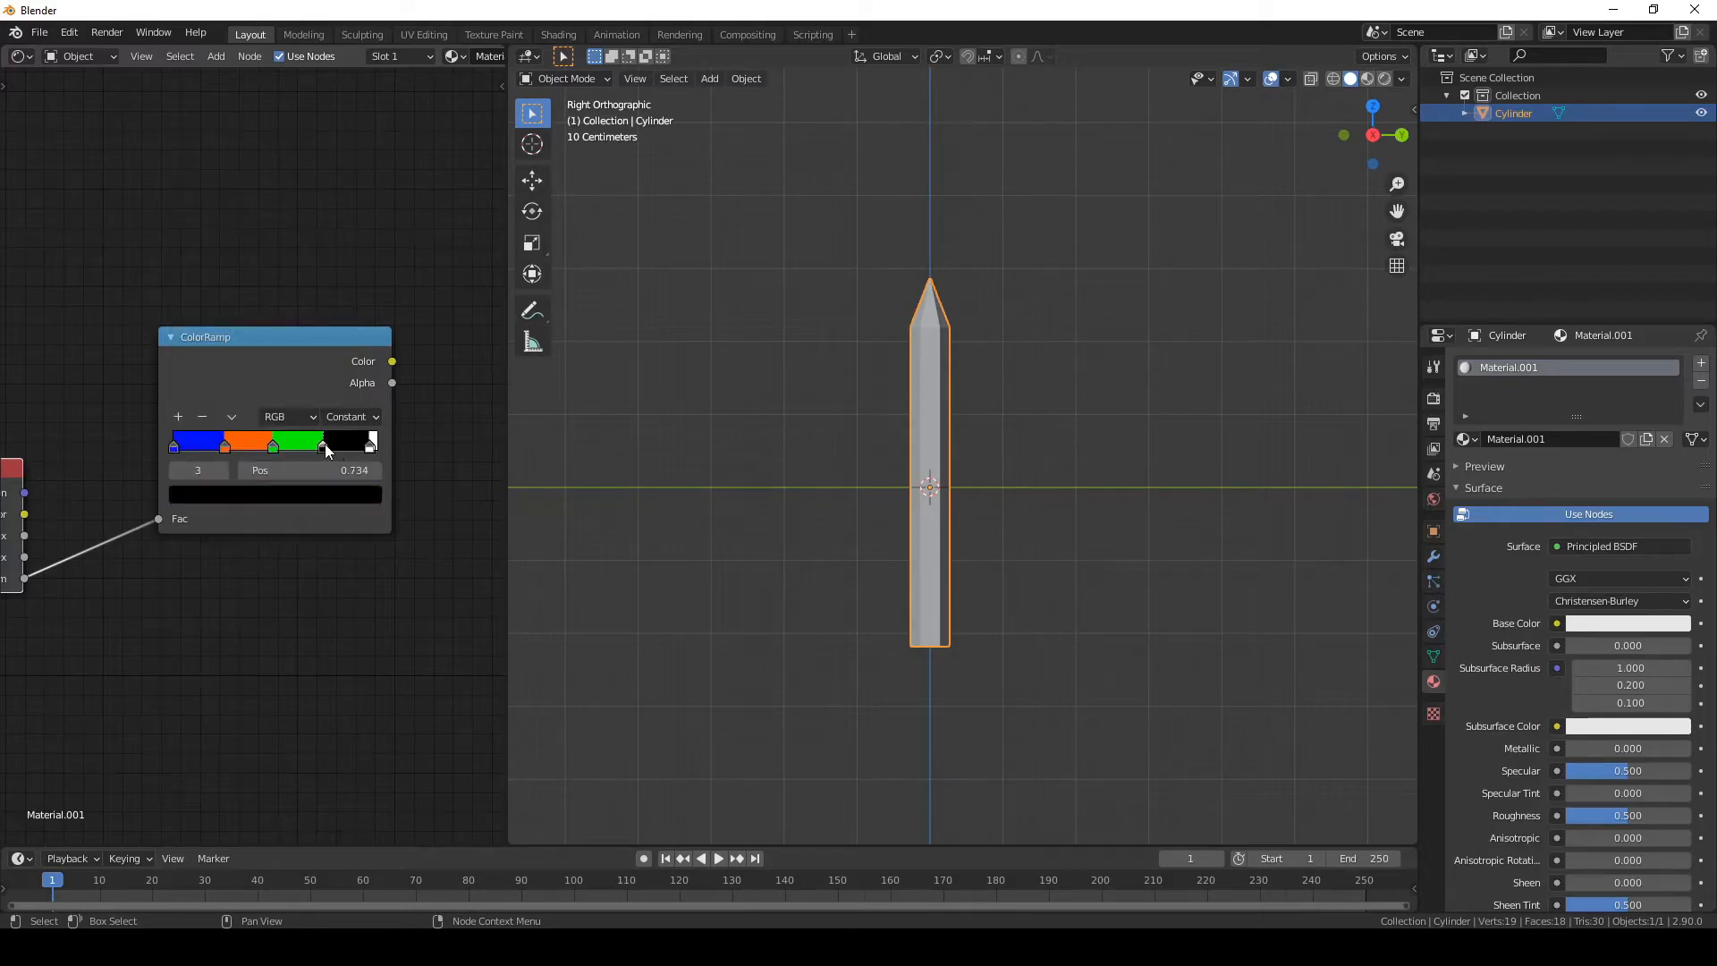
{"action": "left_click", "coordinate": [345, 497]}
{"action": "left_click_drag", "start_coordinate": [337, 239], "coordinate": [337, 213]}
{"action": "left_click_drag", "start_coordinate": [247, 290], "coordinate": [199, 336]}
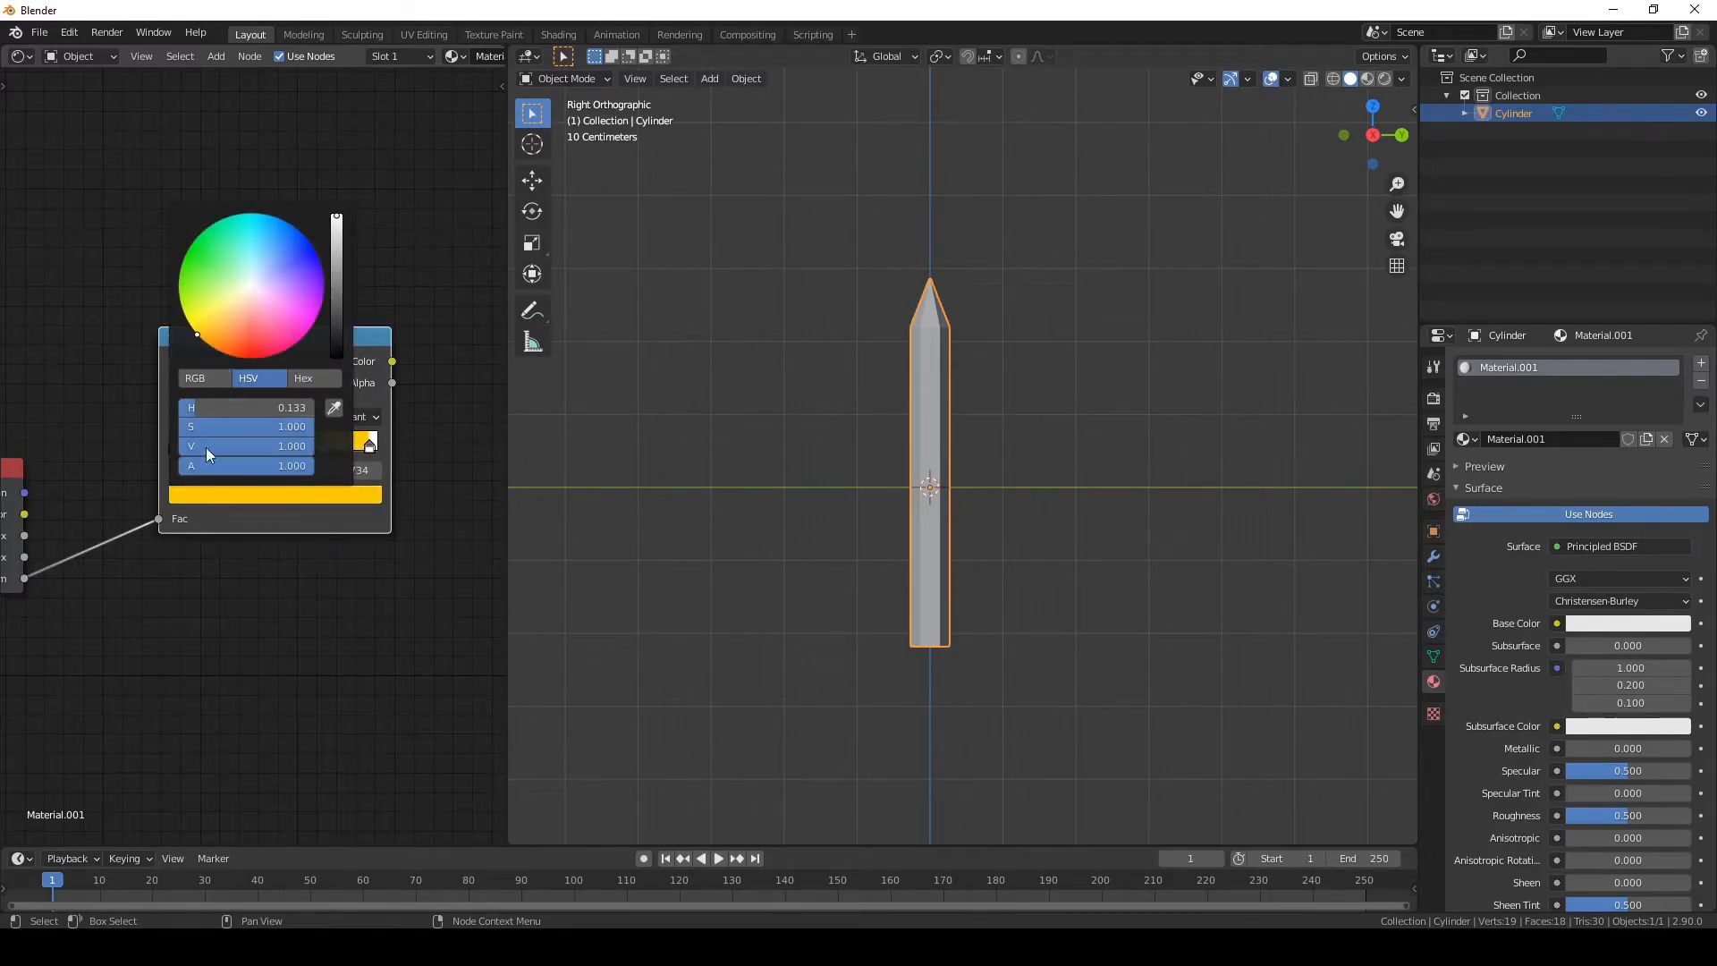
- Color the last ColorRamp stop pink and move it to about position 0.89
{"action": "left_click", "coordinate": [370, 445]}
{"action": "left_click", "coordinate": [286, 495]}
{"action": "left_click", "coordinate": [246, 329]}
{"action": "left_click_drag", "start_coordinate": [246, 329], "coordinate": [296, 332]}
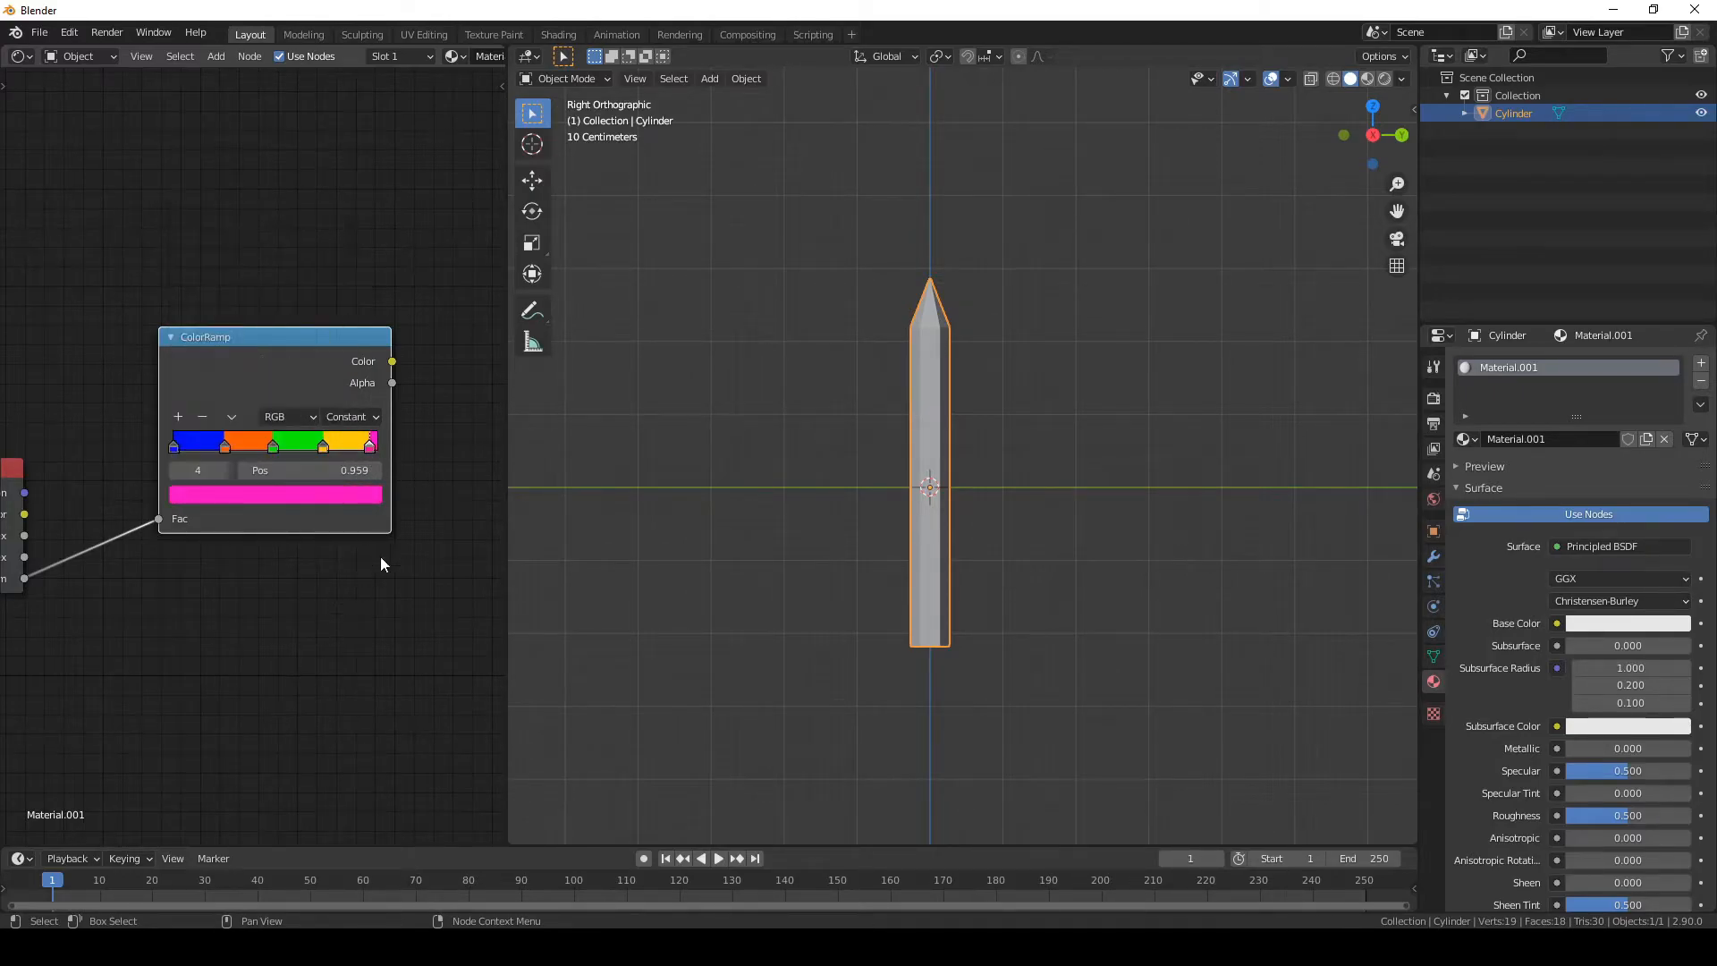
{"action": "left_click_drag", "start_coordinate": [370, 445], "coordinate": [355, 446]}
- Switch the 3D viewport to Material Preview shading and reselect the pencil
{"action": "scroll", "coordinate": [208, 560], "scroll_direction": "down", "scroll_amount": 1}
{"action": "scroll", "coordinate": [207, 563], "scroll_direction": "down", "scroll_amount": 3}
{"action": "middle_click_drag", "start_coordinate": [281, 505], "coordinate": [88, 522]}
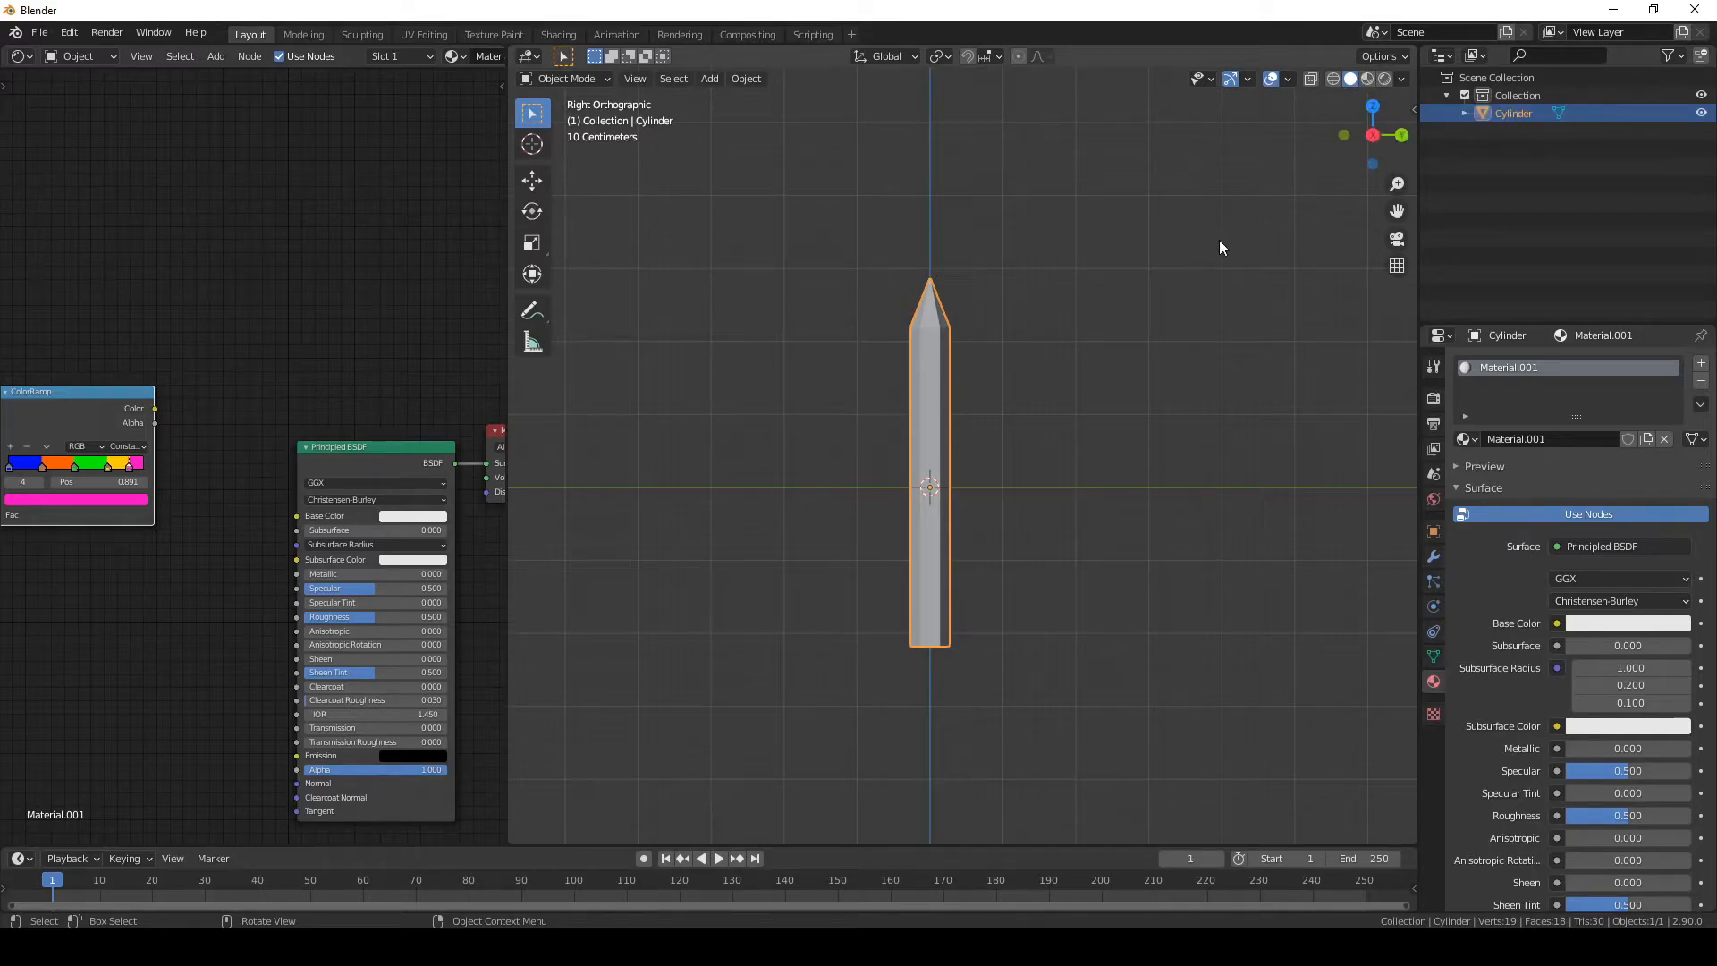
{"action": "key", "text": "z"}
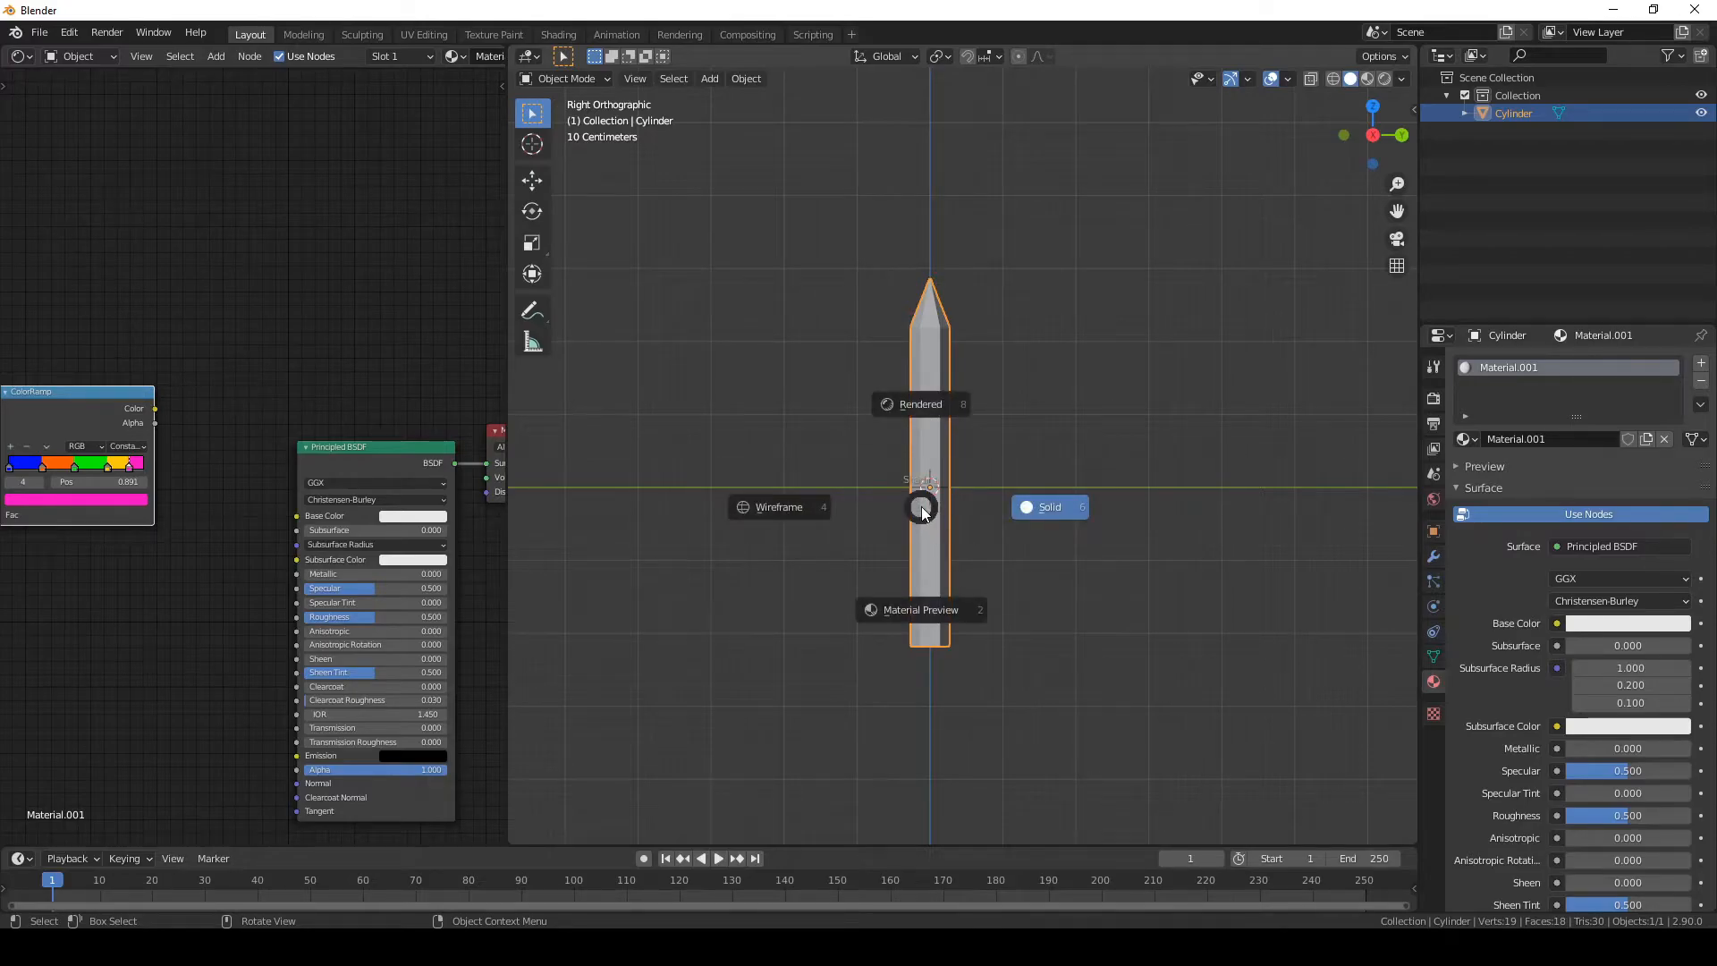
{"action": "left_click", "coordinate": [904, 610]}
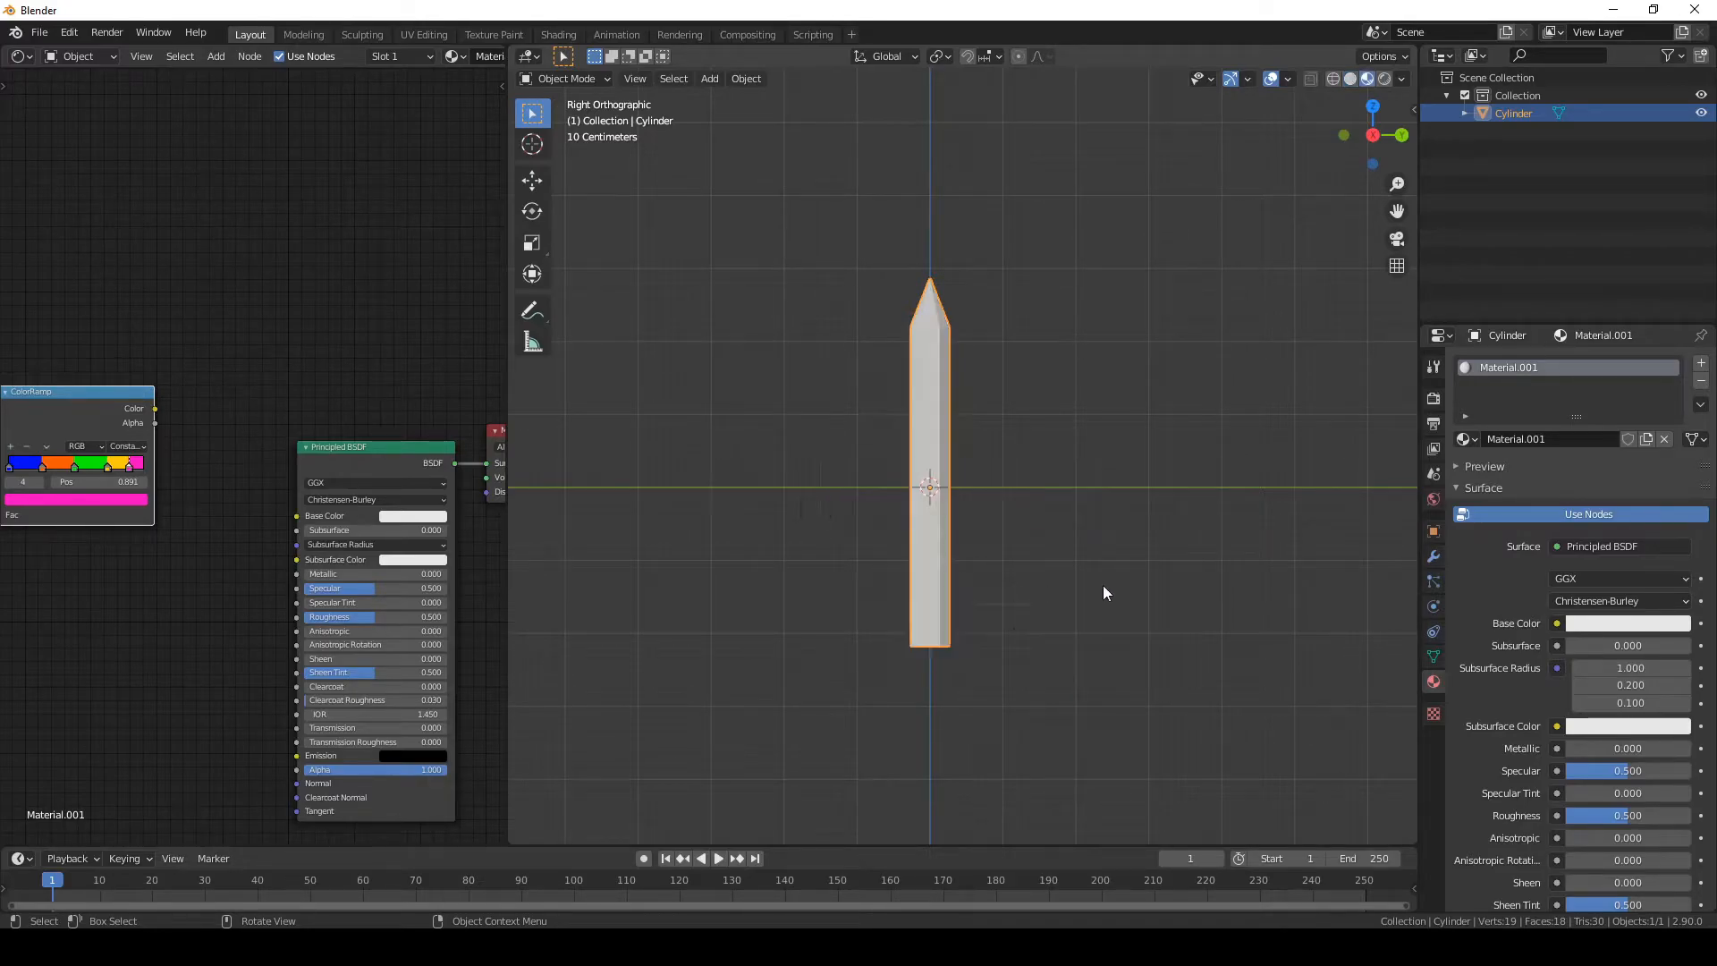
{"action": "left_click", "coordinate": [1098, 516]}
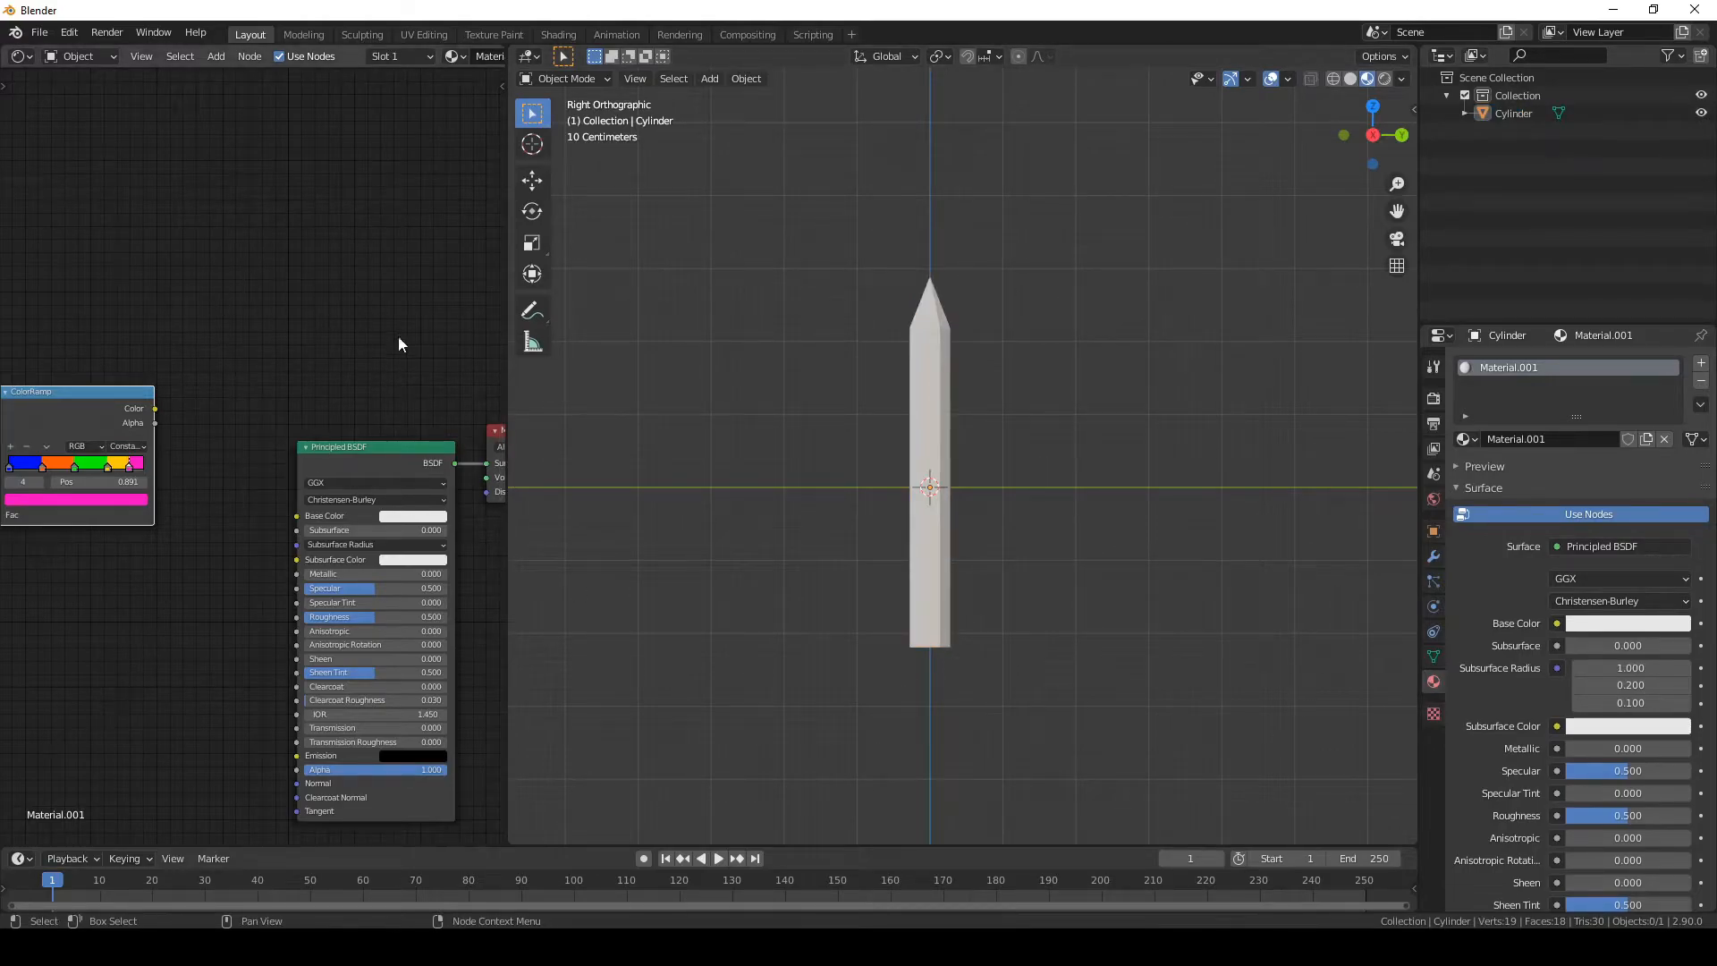
{"action": "left_click", "coordinate": [931, 334]}
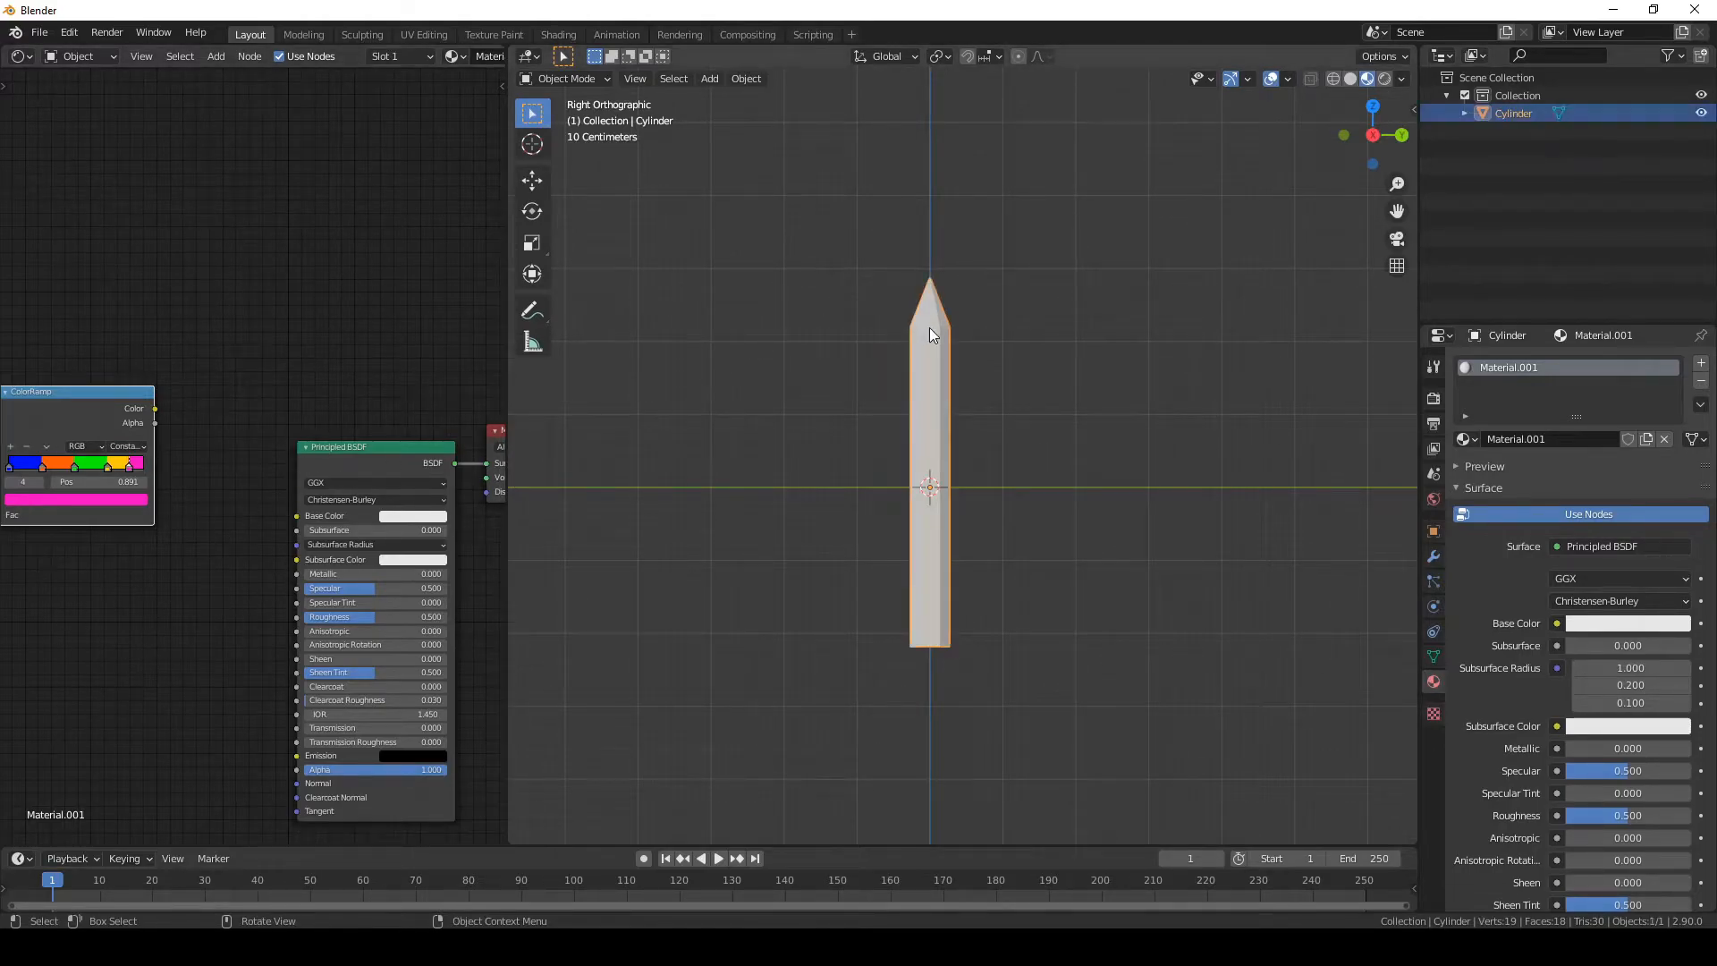
- Move the ColorRamp node closer to the Principled BSDF and connect its Color output to the Base Color input
{"action": "middle_click_drag", "start_coordinate": [192, 528], "coordinate": [221, 440]}
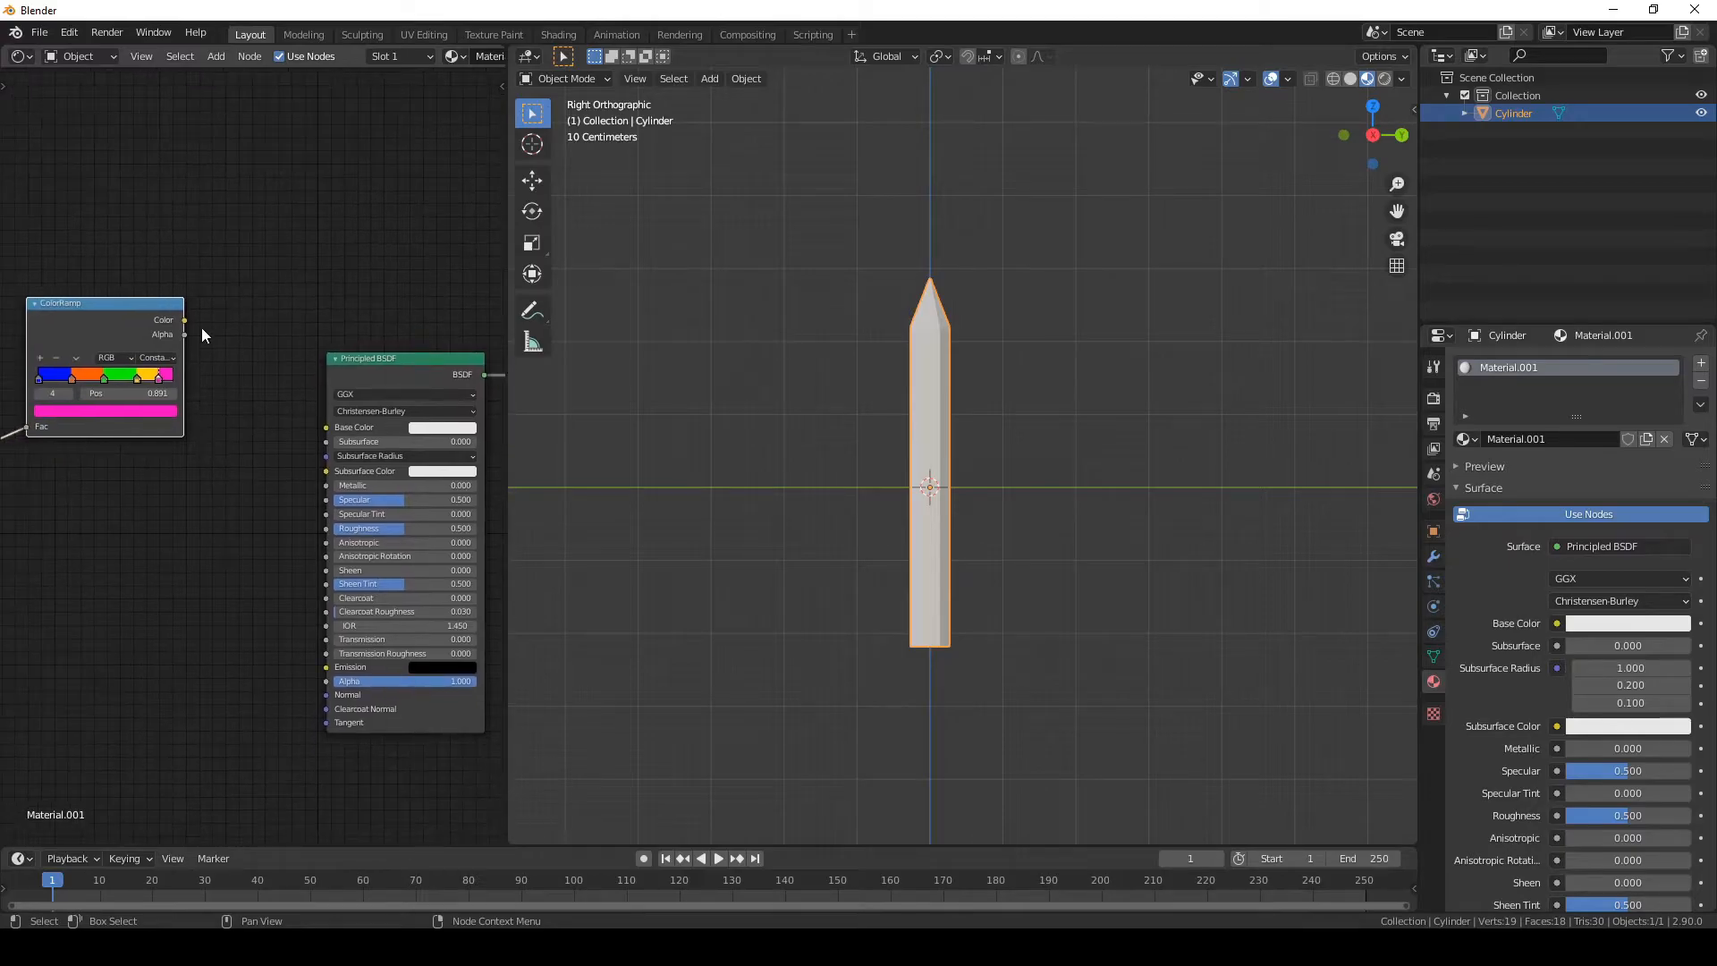
{"action": "left_click", "coordinate": [741, 423]}
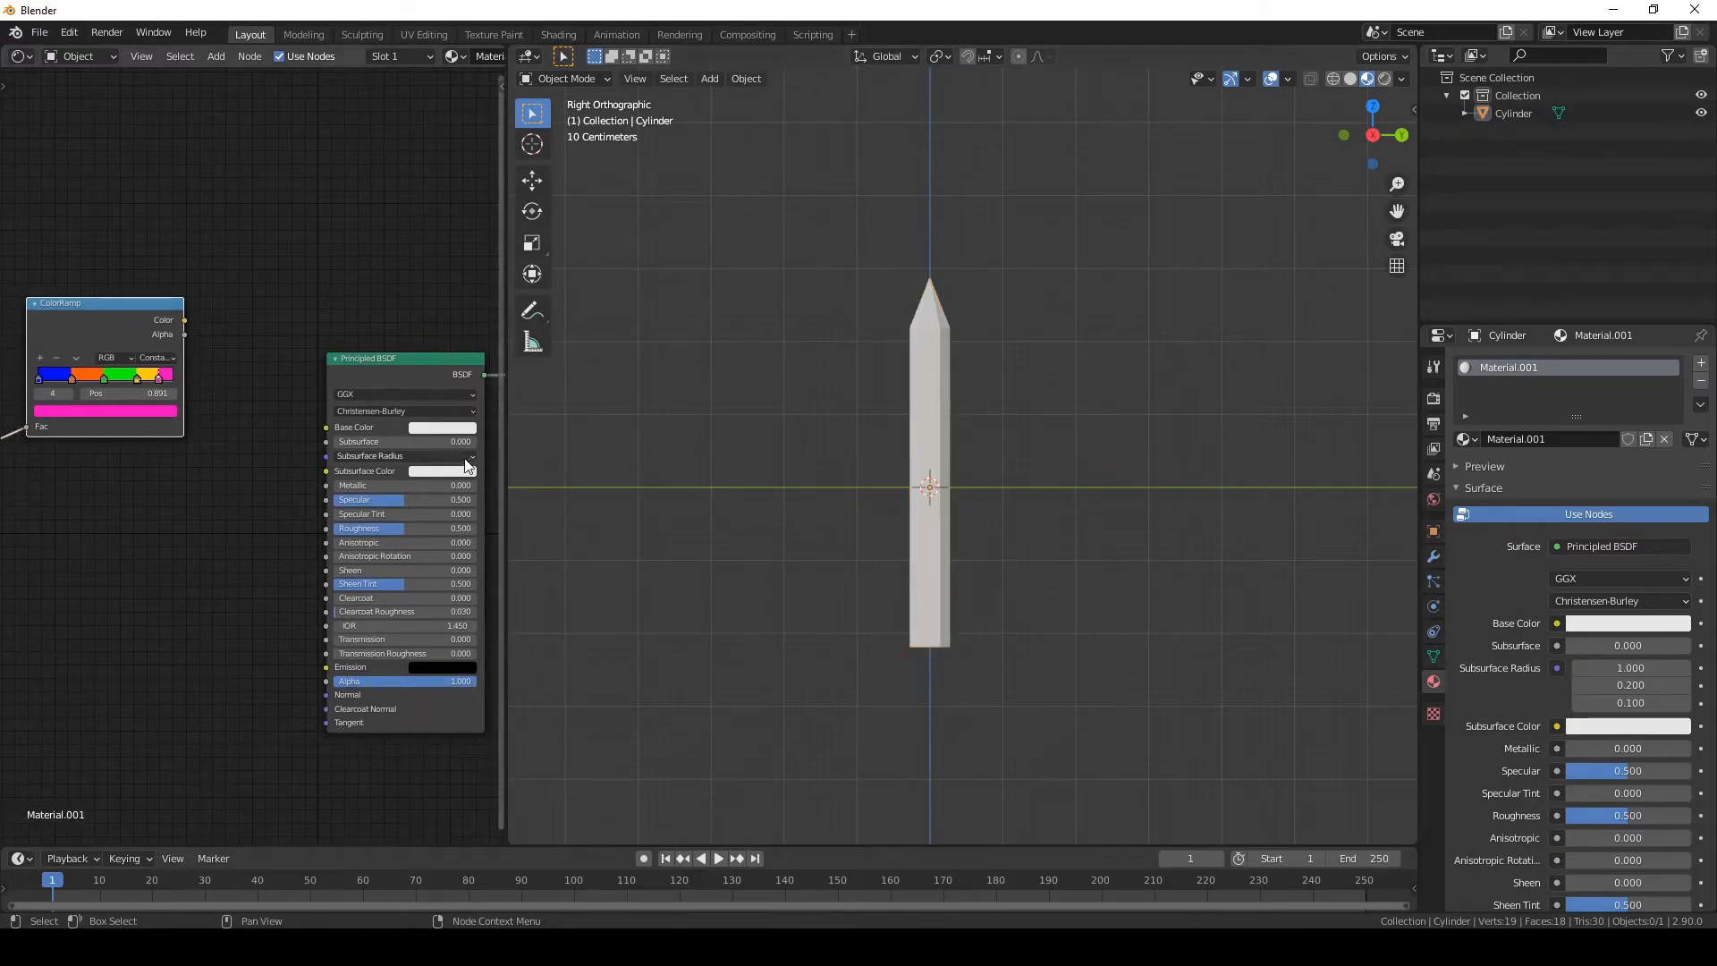
{"action": "scroll", "coordinate": [412, 465], "scroll_direction": "up", "scroll_amount": 3}
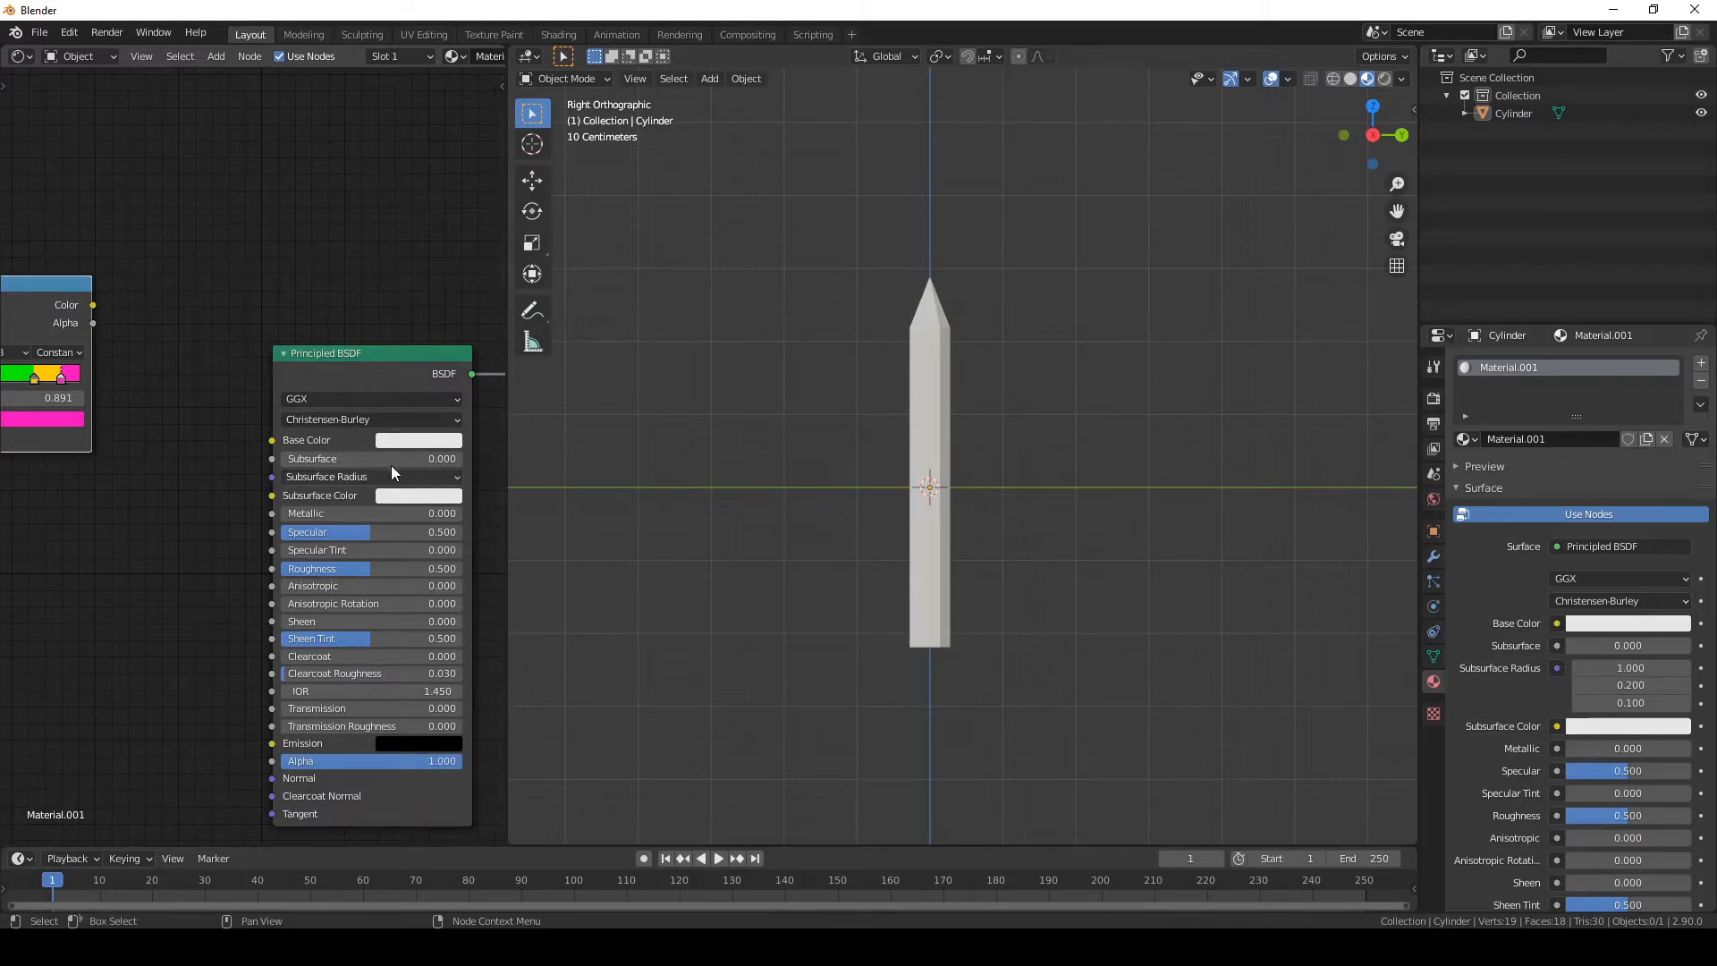
{"action": "middle_click_drag", "start_coordinate": [393, 380], "coordinate": [149, 476]}
{"action": "middle_click_drag", "start_coordinate": [143, 611], "coordinate": [414, 520]}
{"action": "middle_click_drag", "start_coordinate": [210, 474], "coordinate": [260, 449]}
{"action": "scroll", "coordinate": [259, 449], "scroll_direction": "down", "scroll_amount": 2}
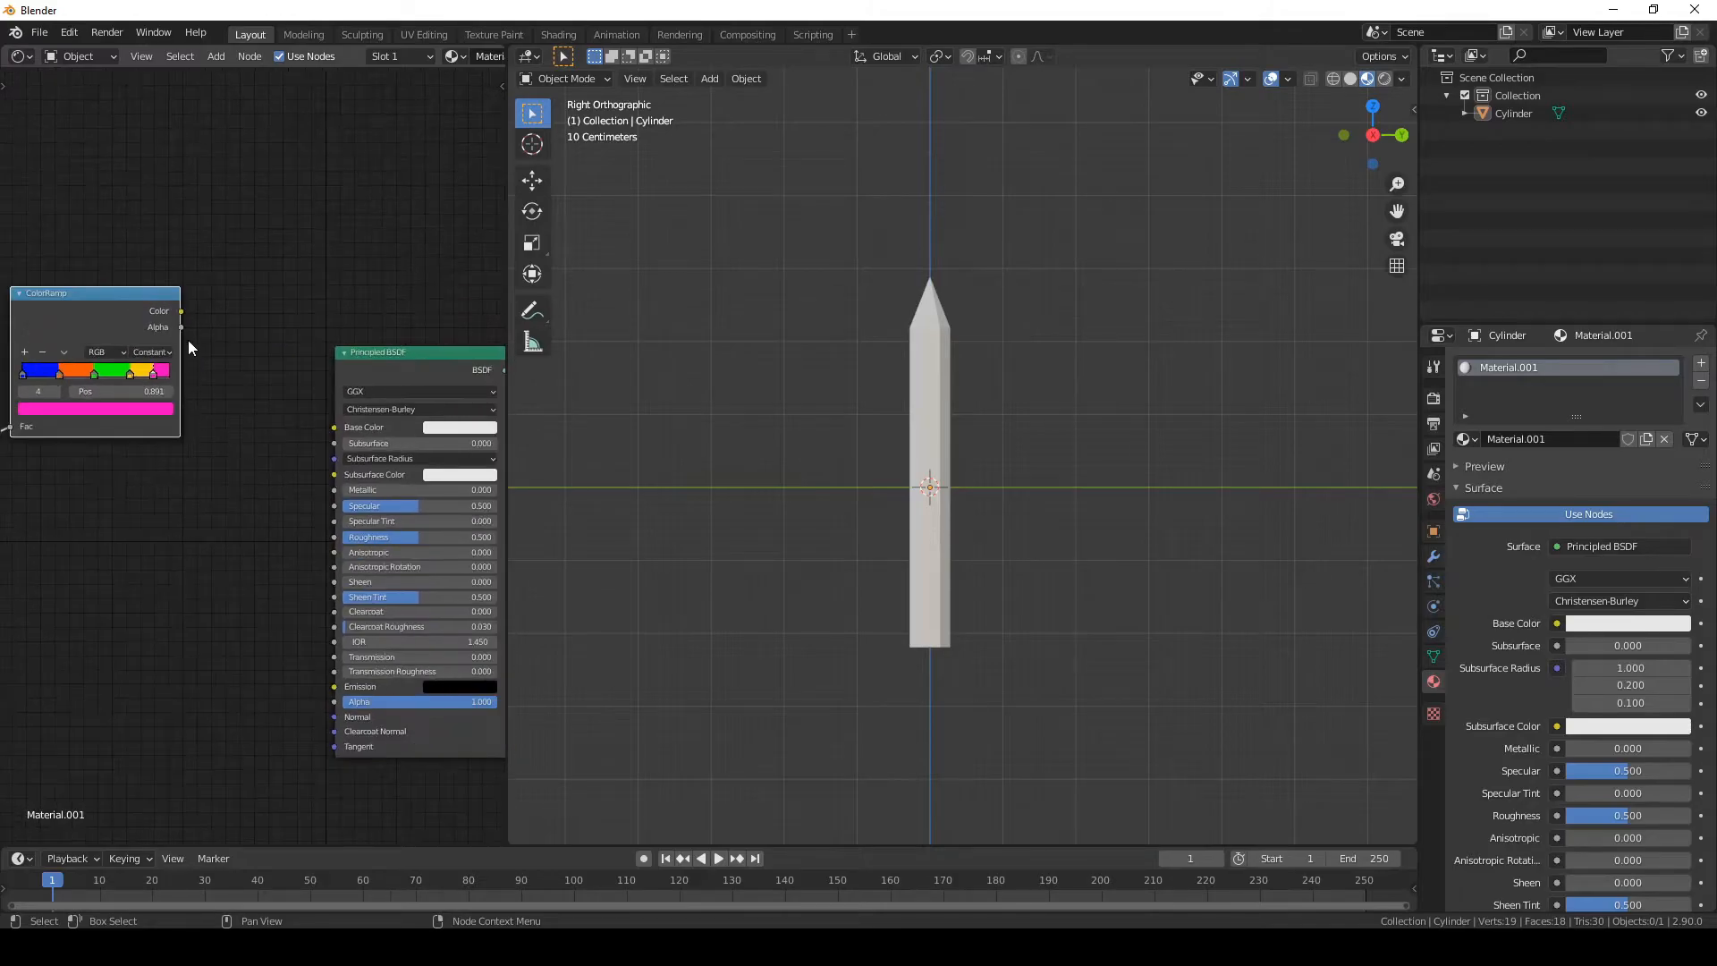
{"action": "left_click_drag", "start_coordinate": [149, 313], "coordinate": [198, 386]}
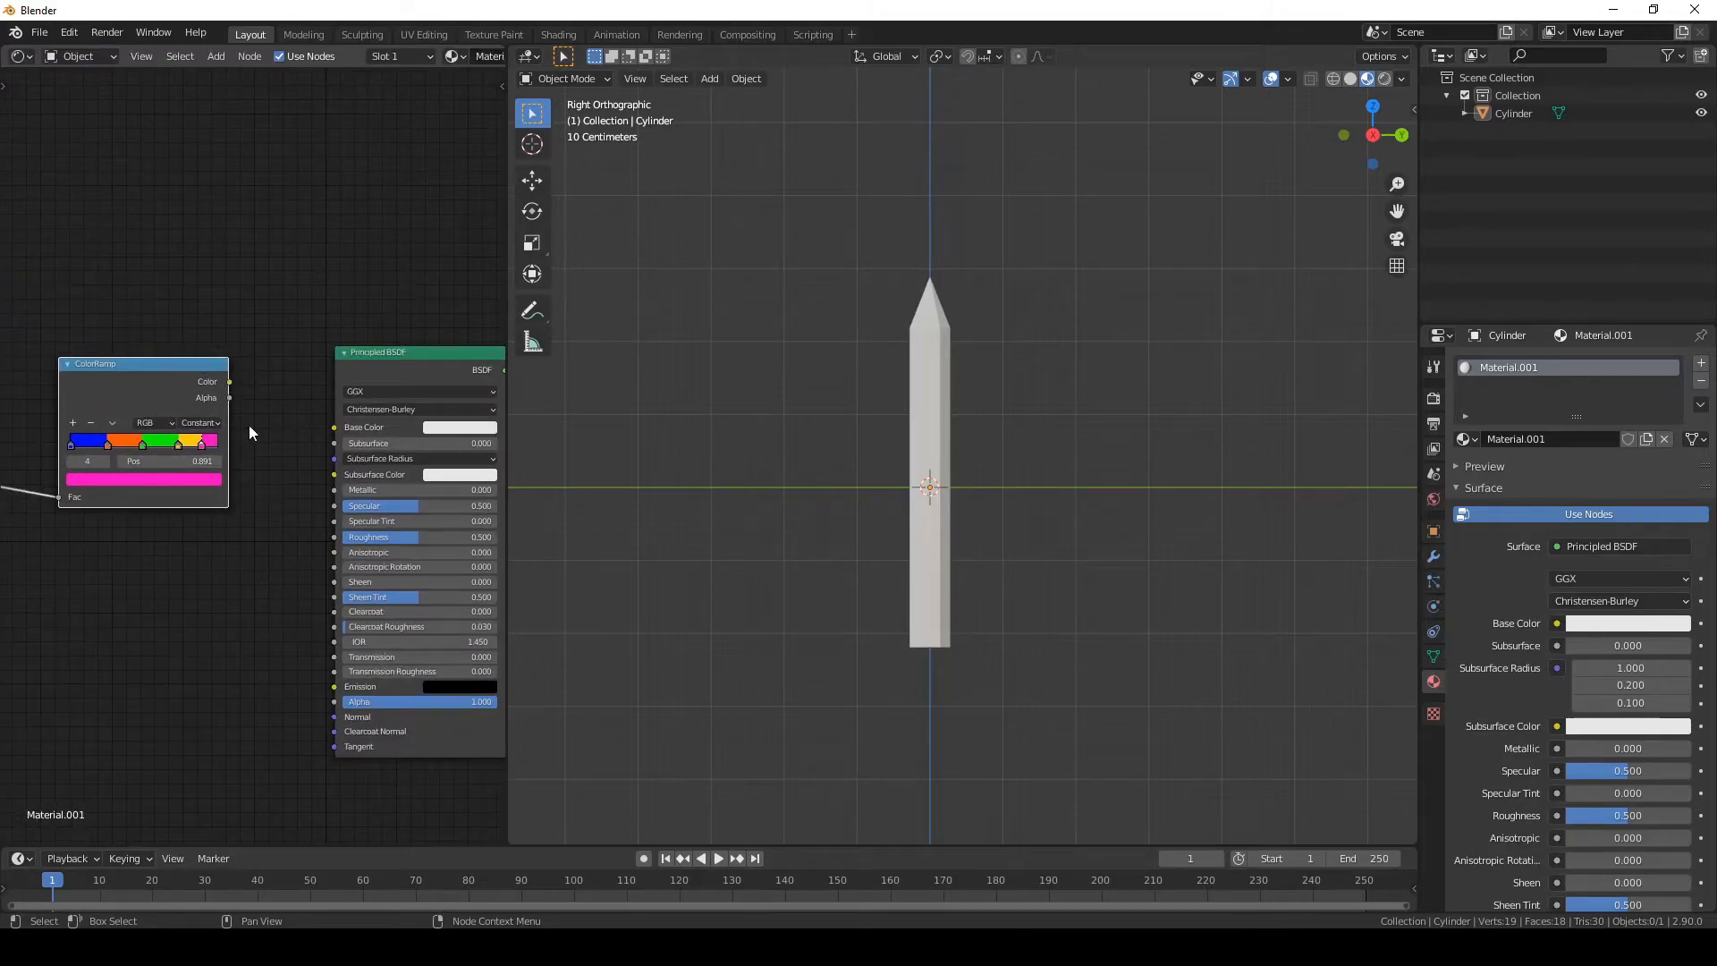
{"action": "left_click_drag", "start_coordinate": [230, 382], "coordinate": [253, 325]}
{"action": "left_click_drag", "start_coordinate": [326, 409], "coordinate": [342, 432]}
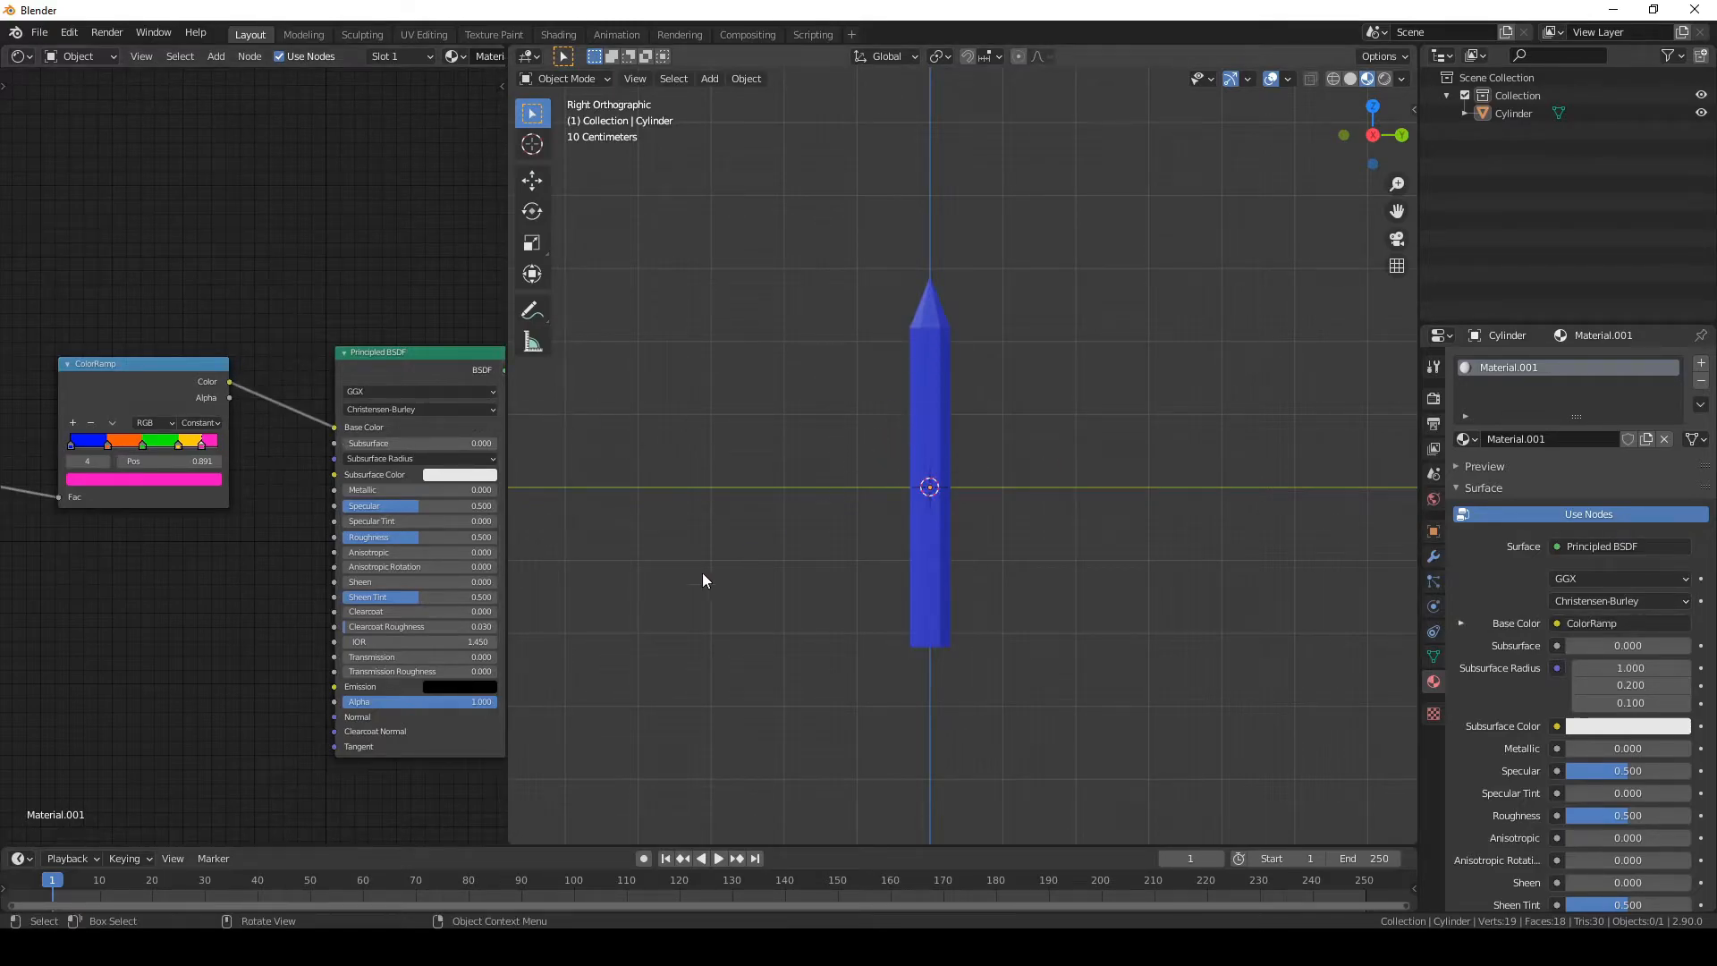
{"action": "left_click", "coordinate": [930, 528]}
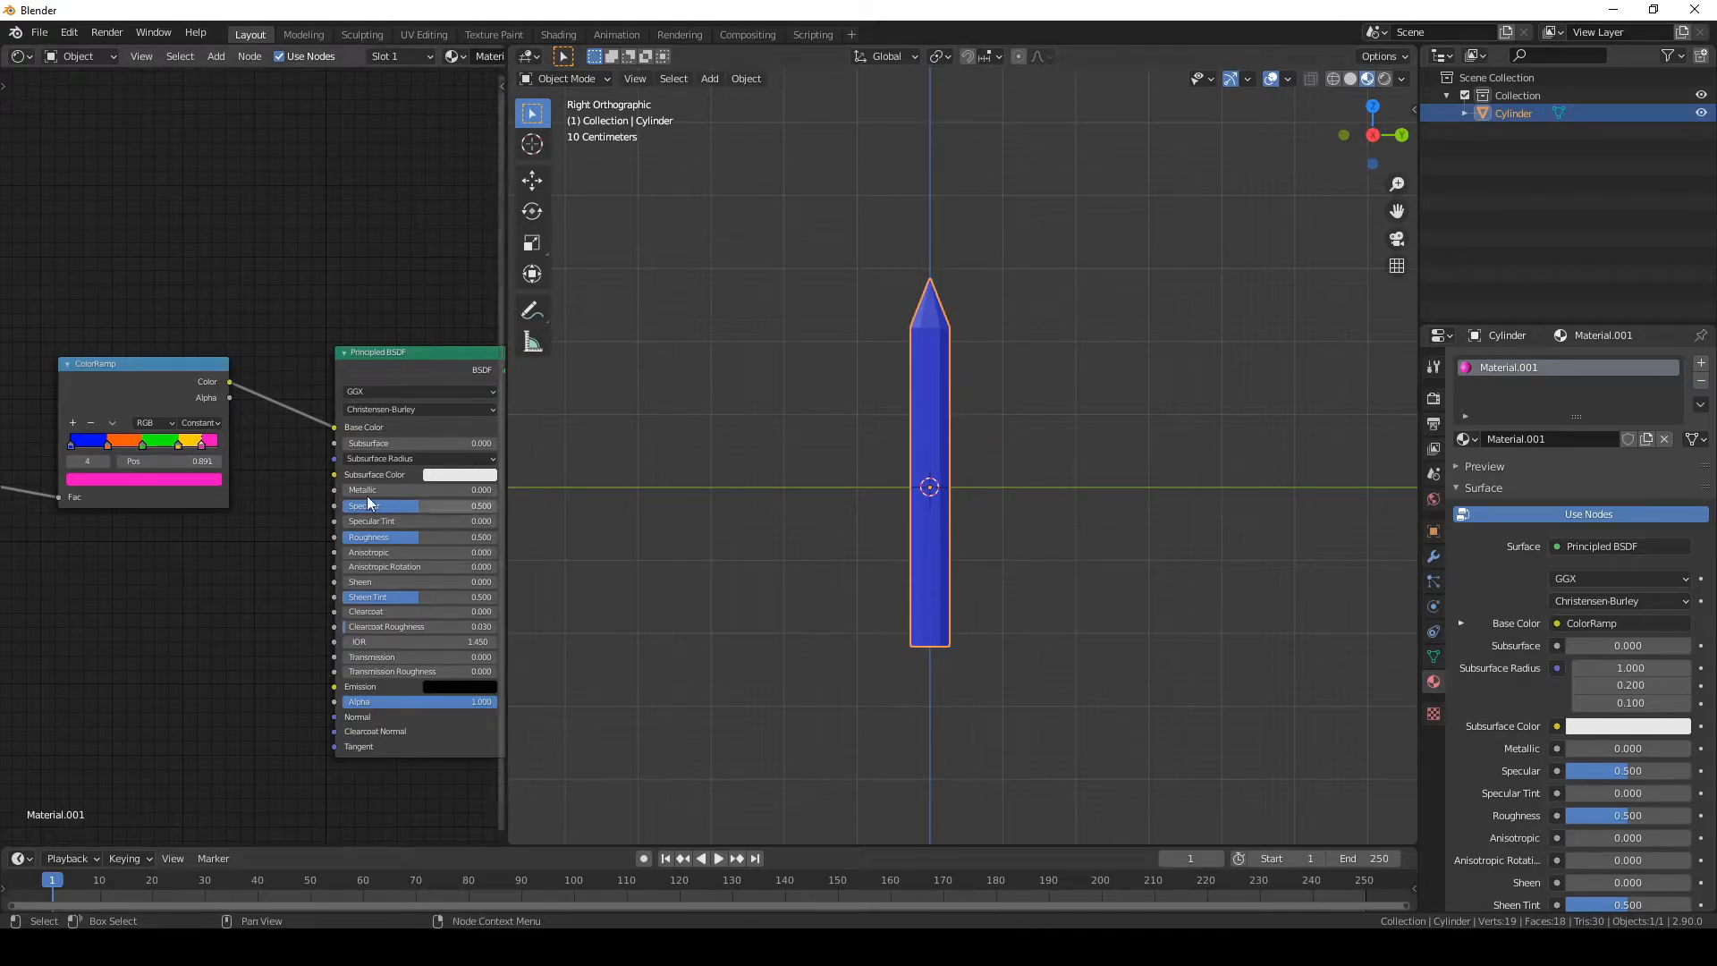
{"action": "mouse_move", "coordinate": [79, 390]}
{"action": "left_mouse_down"}
{"action": "mouse_move", "coordinate": [90, 376]}
{"action": "mouse_move", "coordinate": [72, 387]}
{"action": "left_mouse_up"}
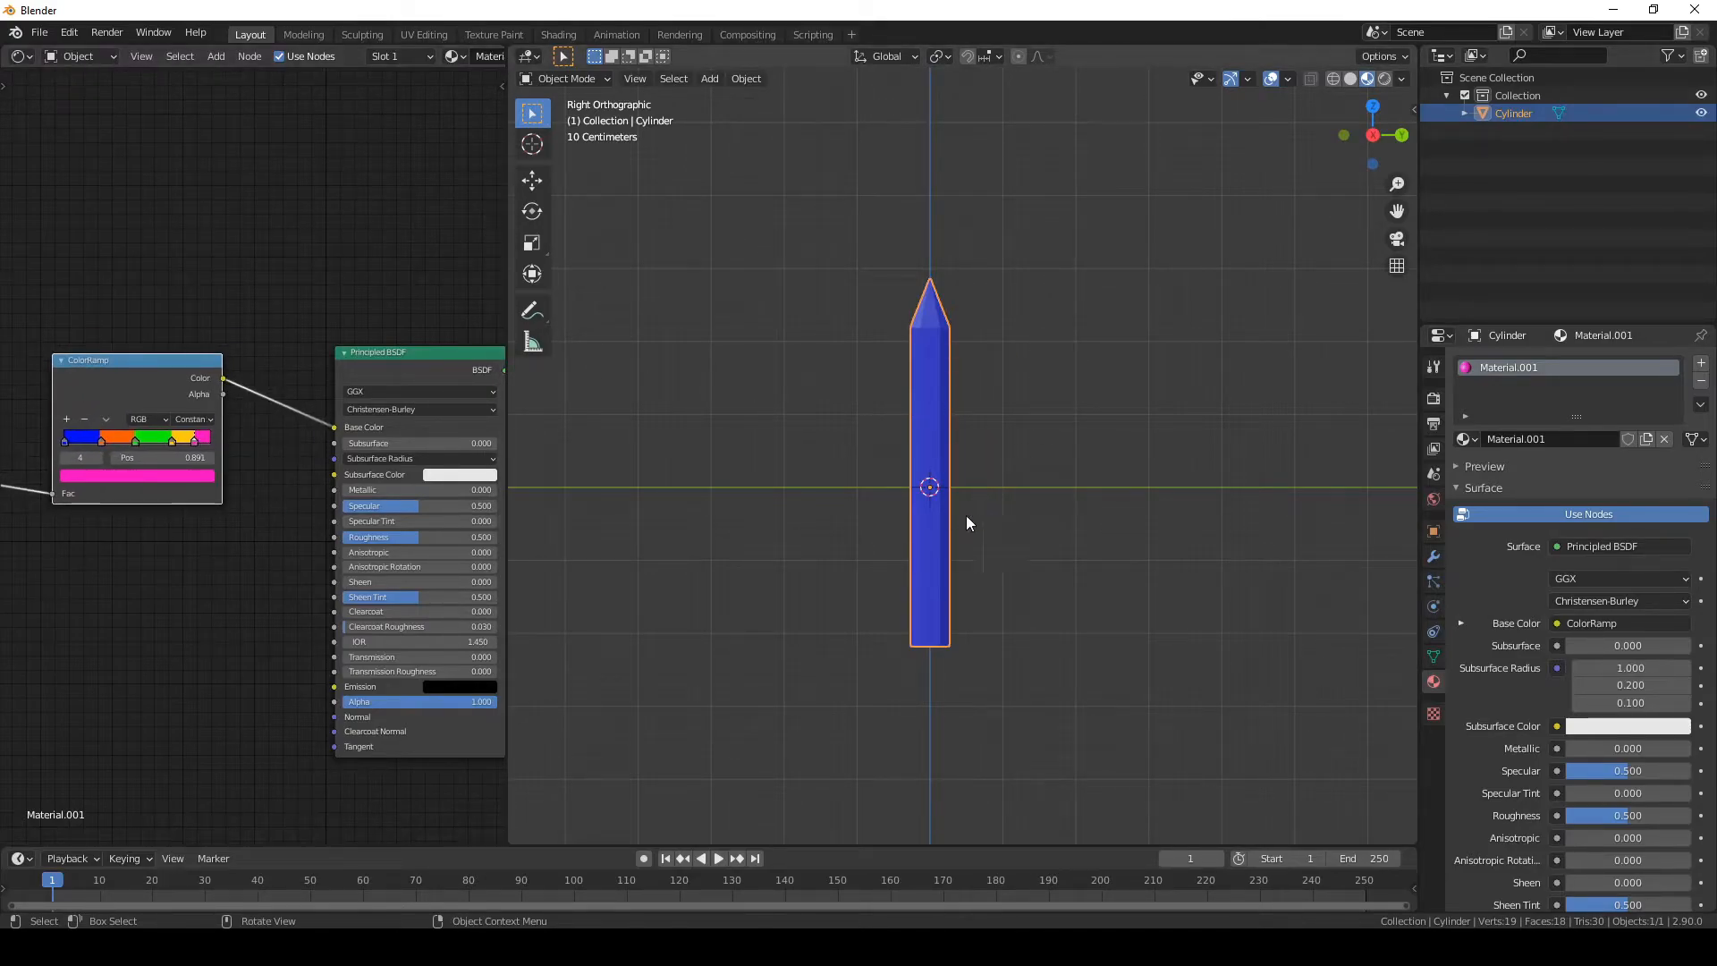
- Unlink the pencil's current material and give the pencil a new material with an orange base color
{"action": "middle_click_drag", "start_coordinate": [970, 534], "coordinate": [1043, 491]}
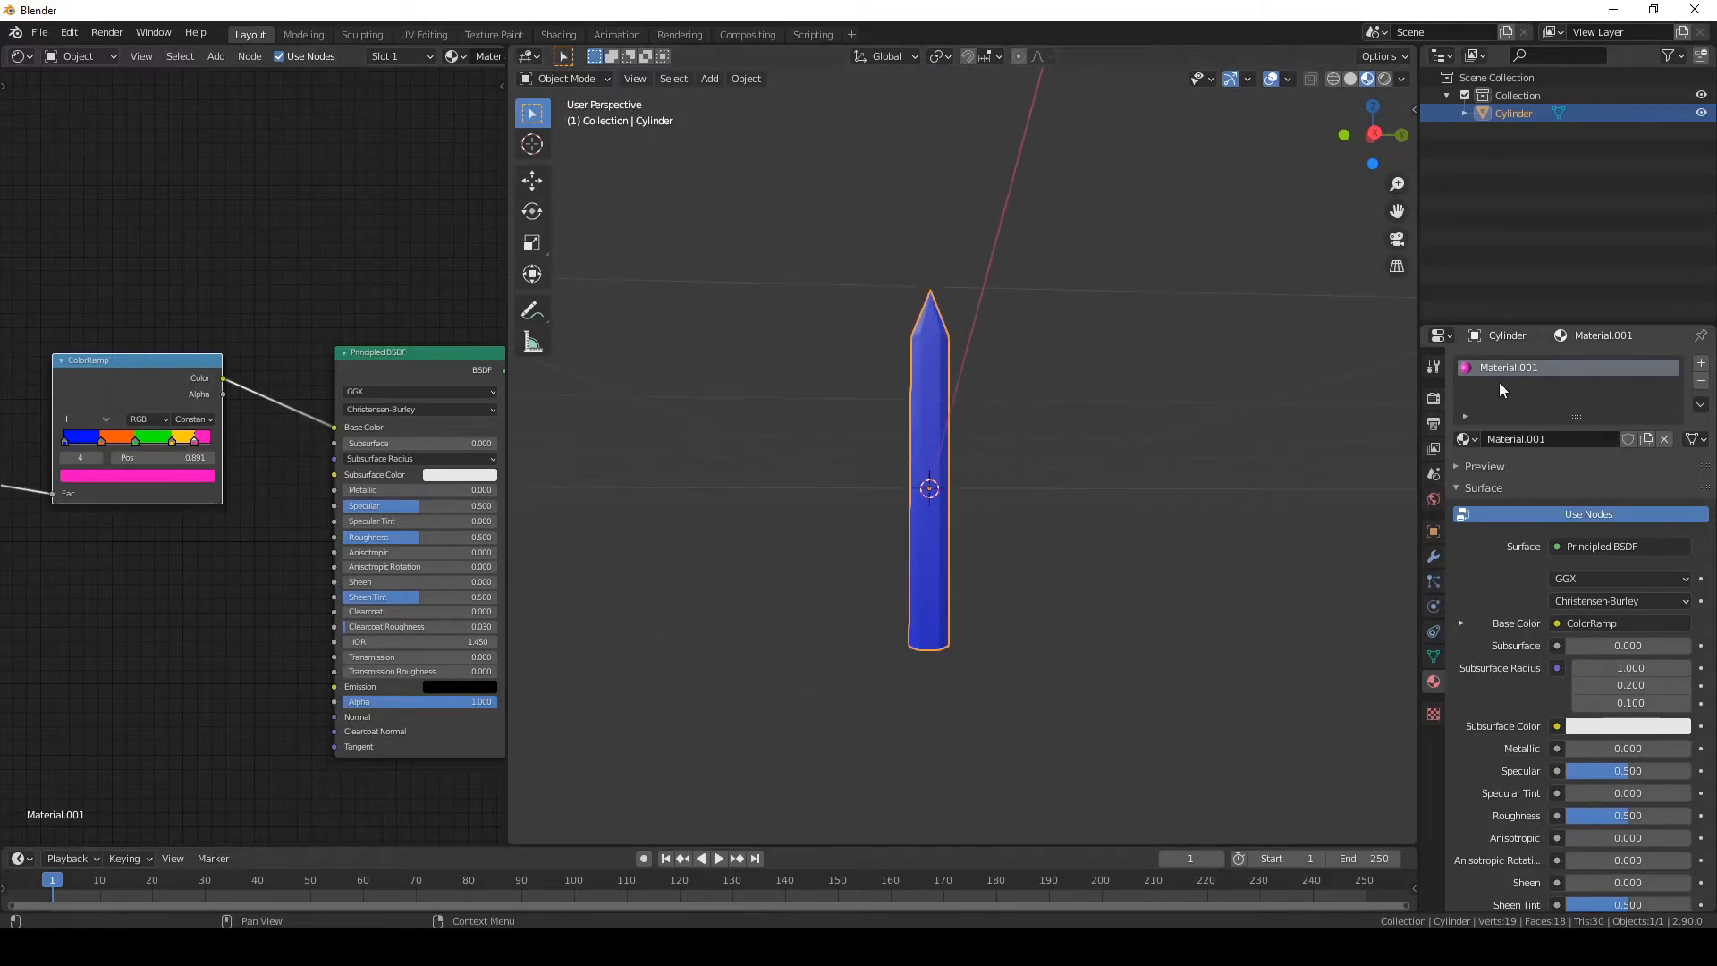
{"action": "left_click", "coordinate": [1665, 439]}
{"action": "left_click", "coordinate": [1585, 437]}
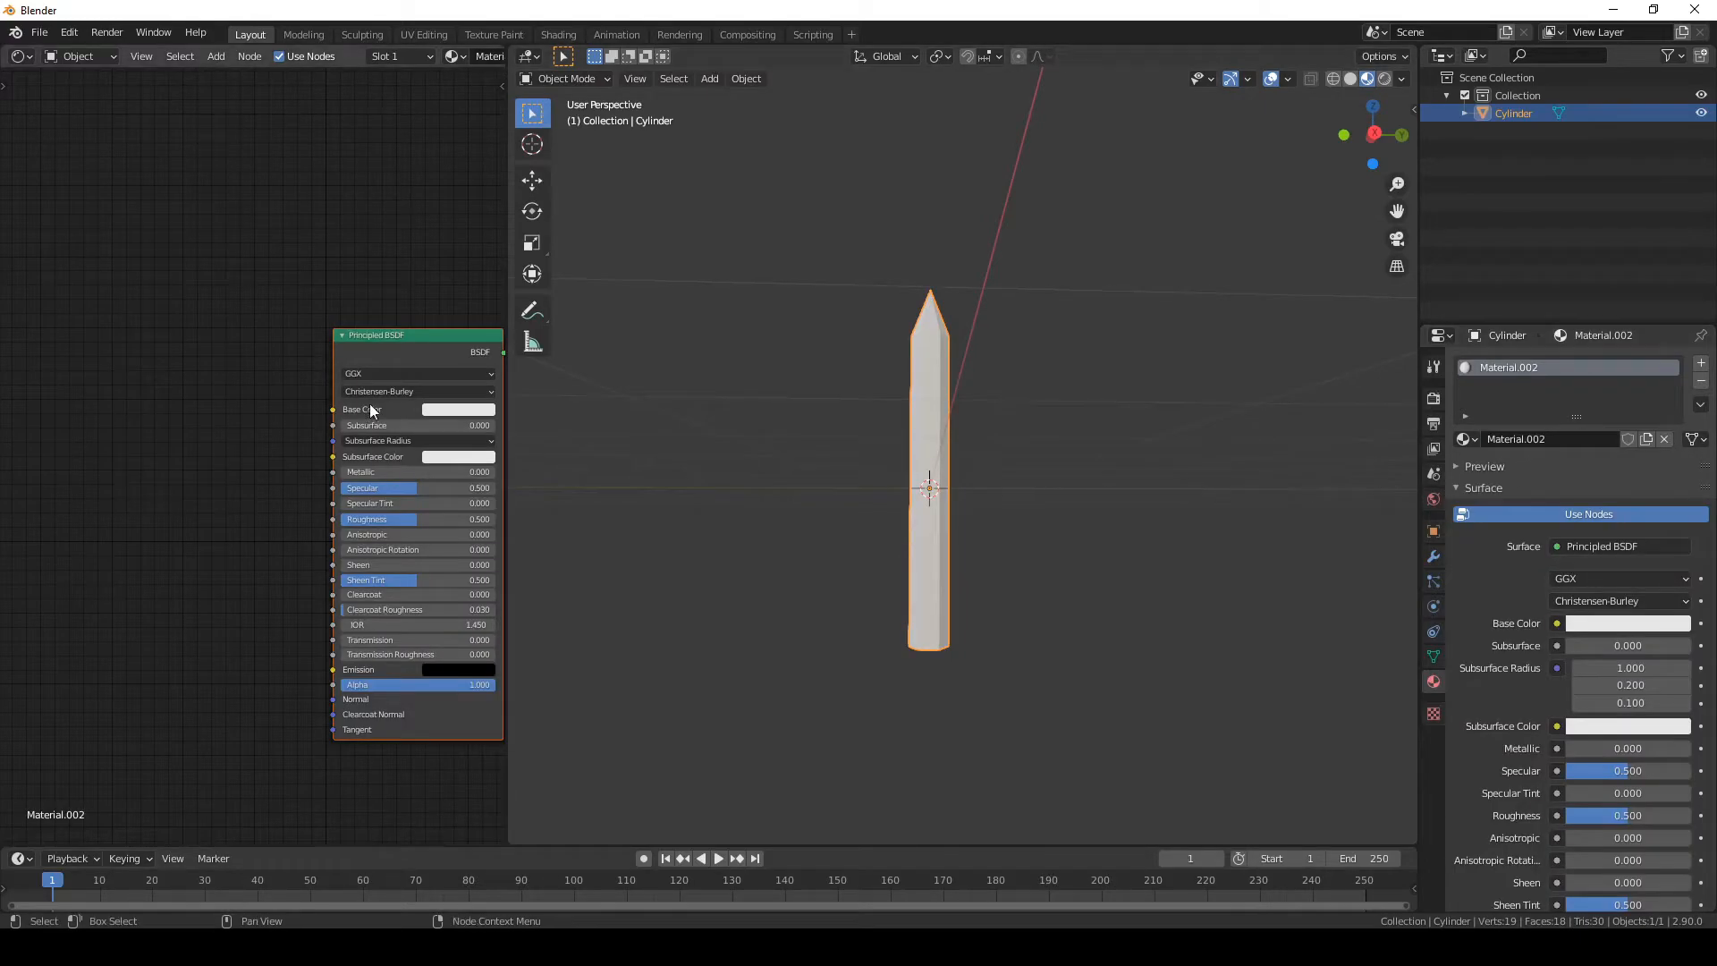
{"action": "left_click", "coordinate": [450, 409]}
{"action": "left_click", "coordinate": [517, 249]}
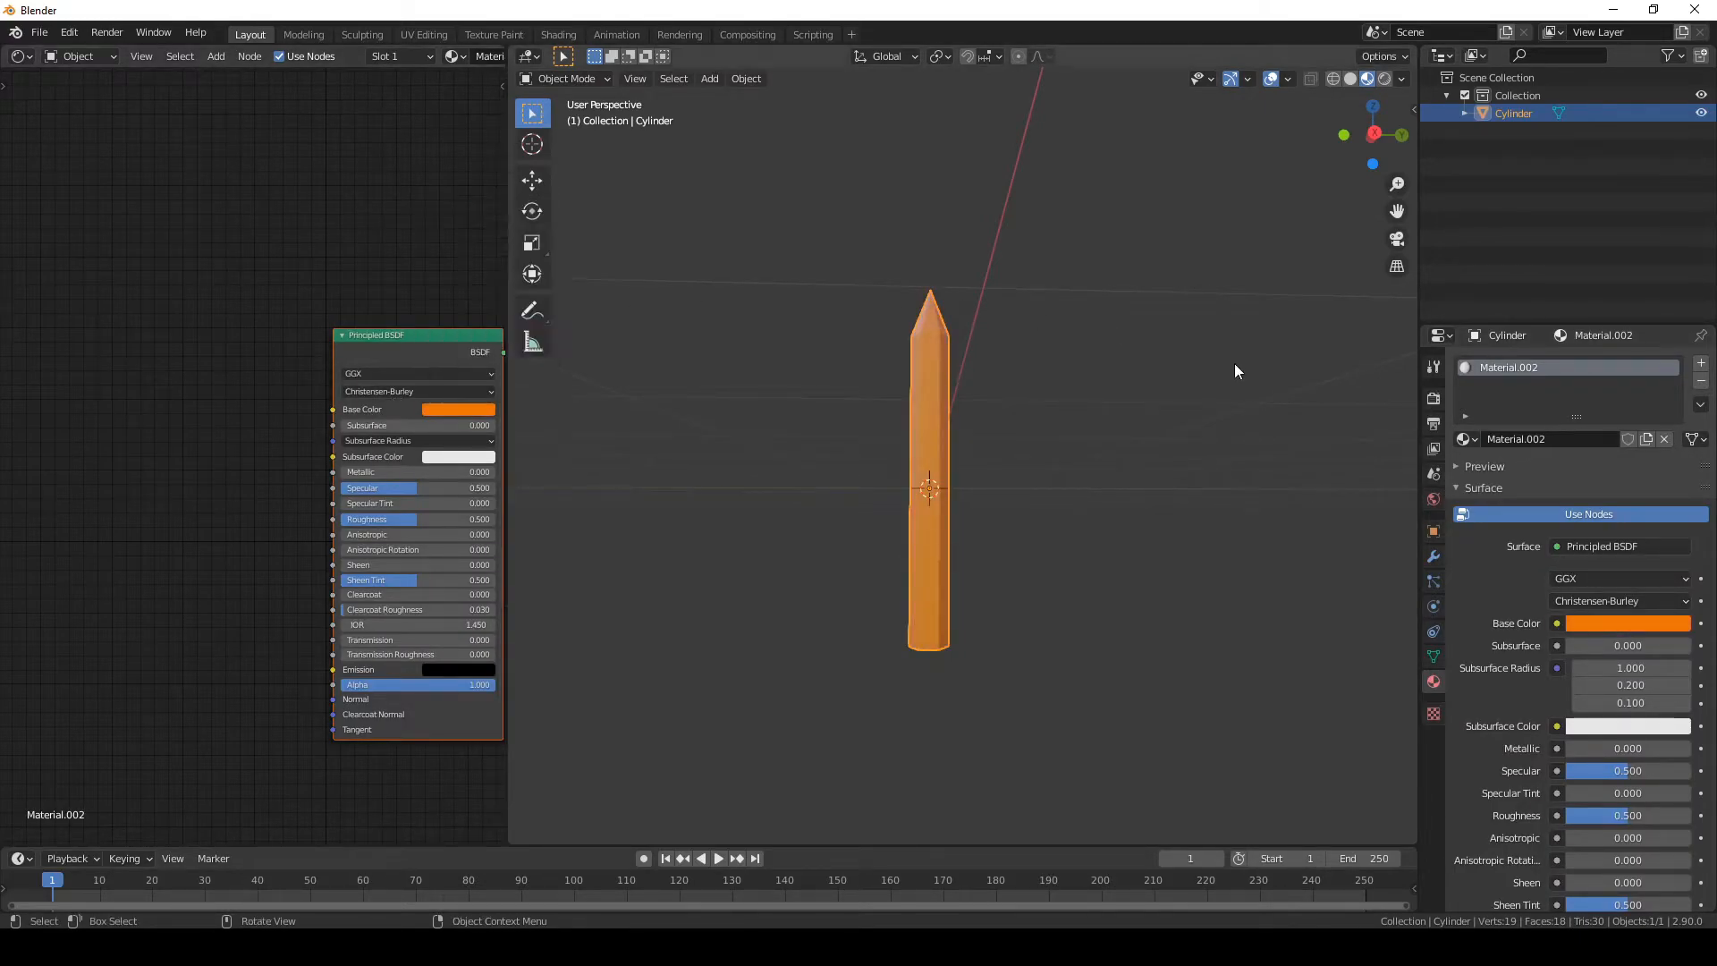
- Replace the orange material with another new material that has a bright green base color
{"action": "left_click", "coordinate": [1665, 438]}
{"action": "left_click", "coordinate": [1560, 442]}
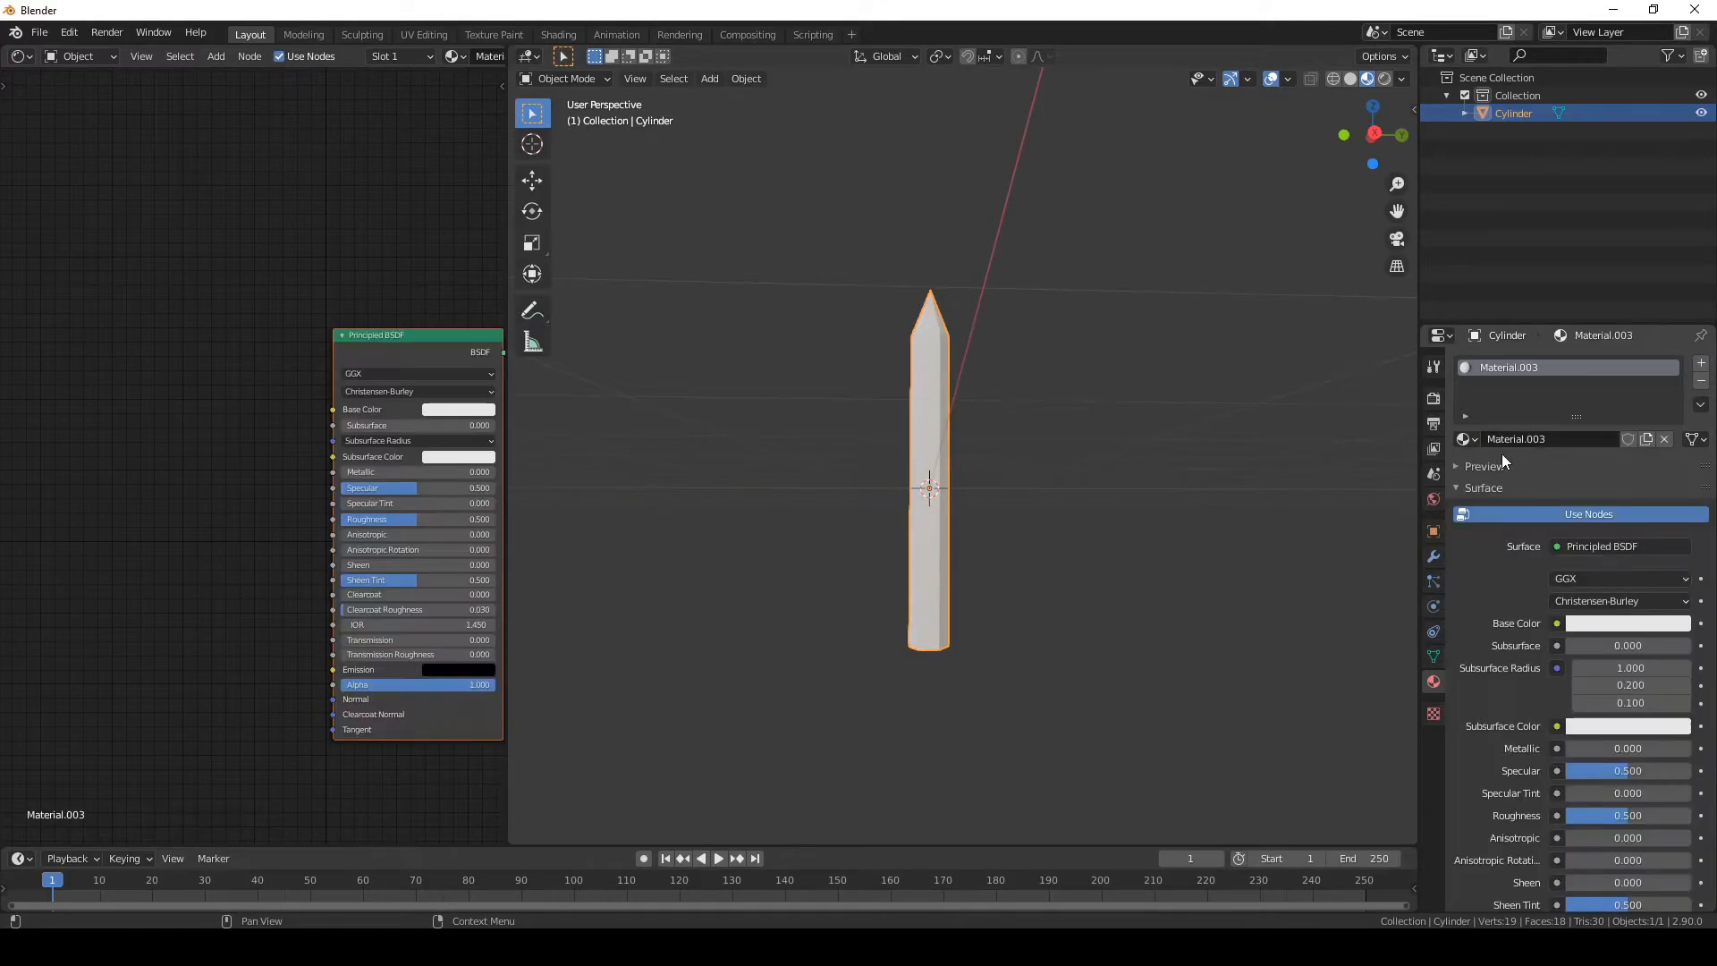
{"action": "left_click", "coordinate": [458, 410]}
{"action": "left_click", "coordinate": [458, 229]}
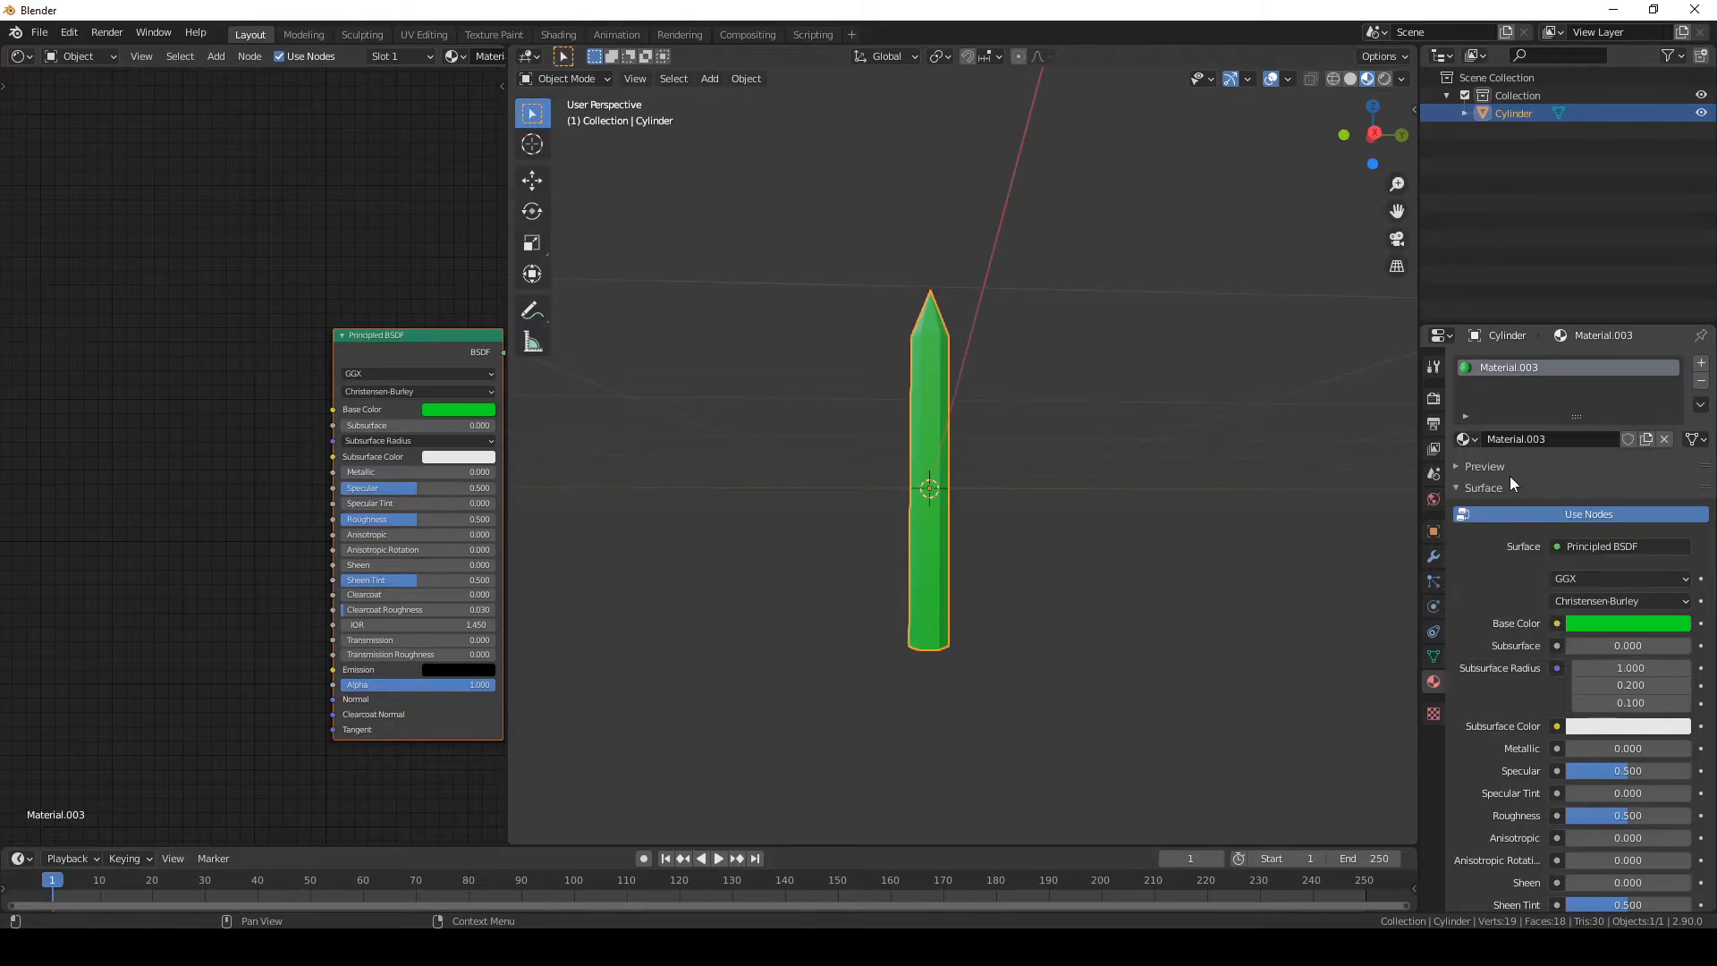
- Assign the existing material named Material to the pencil, then switch the pencil back to Material.001
{"action": "left_click", "coordinate": [1463, 438]}
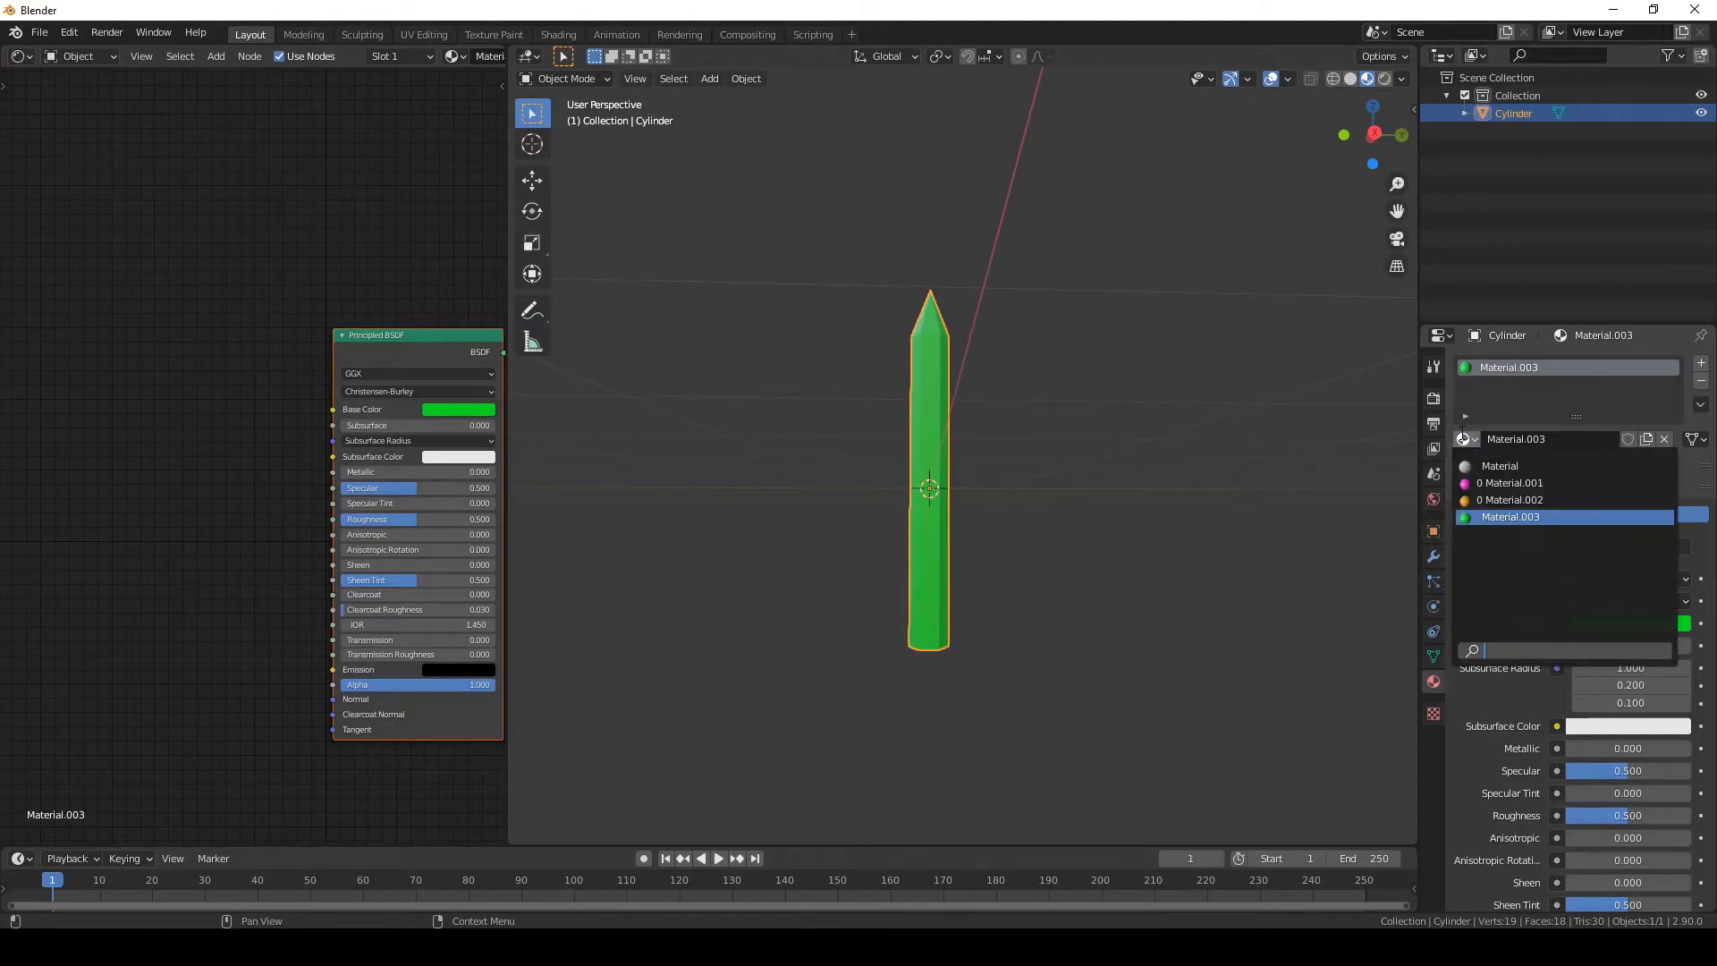
{"action": "left_click", "coordinate": [1553, 465]}
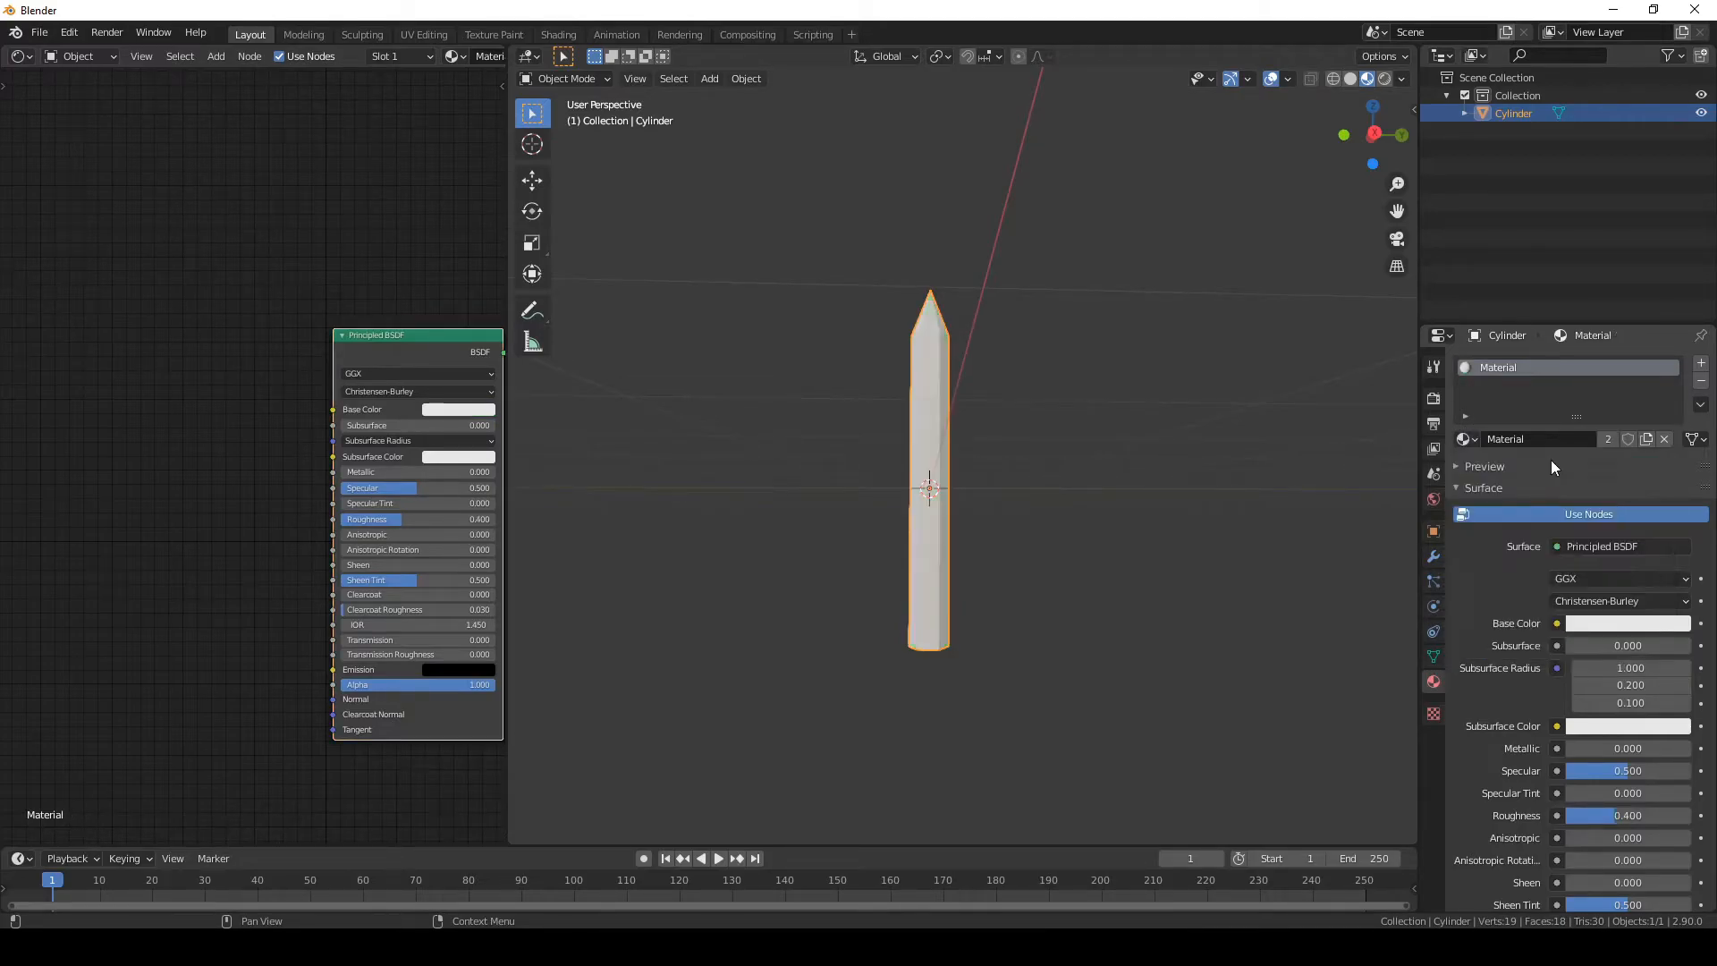
{"action": "left_click", "coordinate": [1465, 439]}
{"action": "left_click", "coordinate": [1526, 483]}
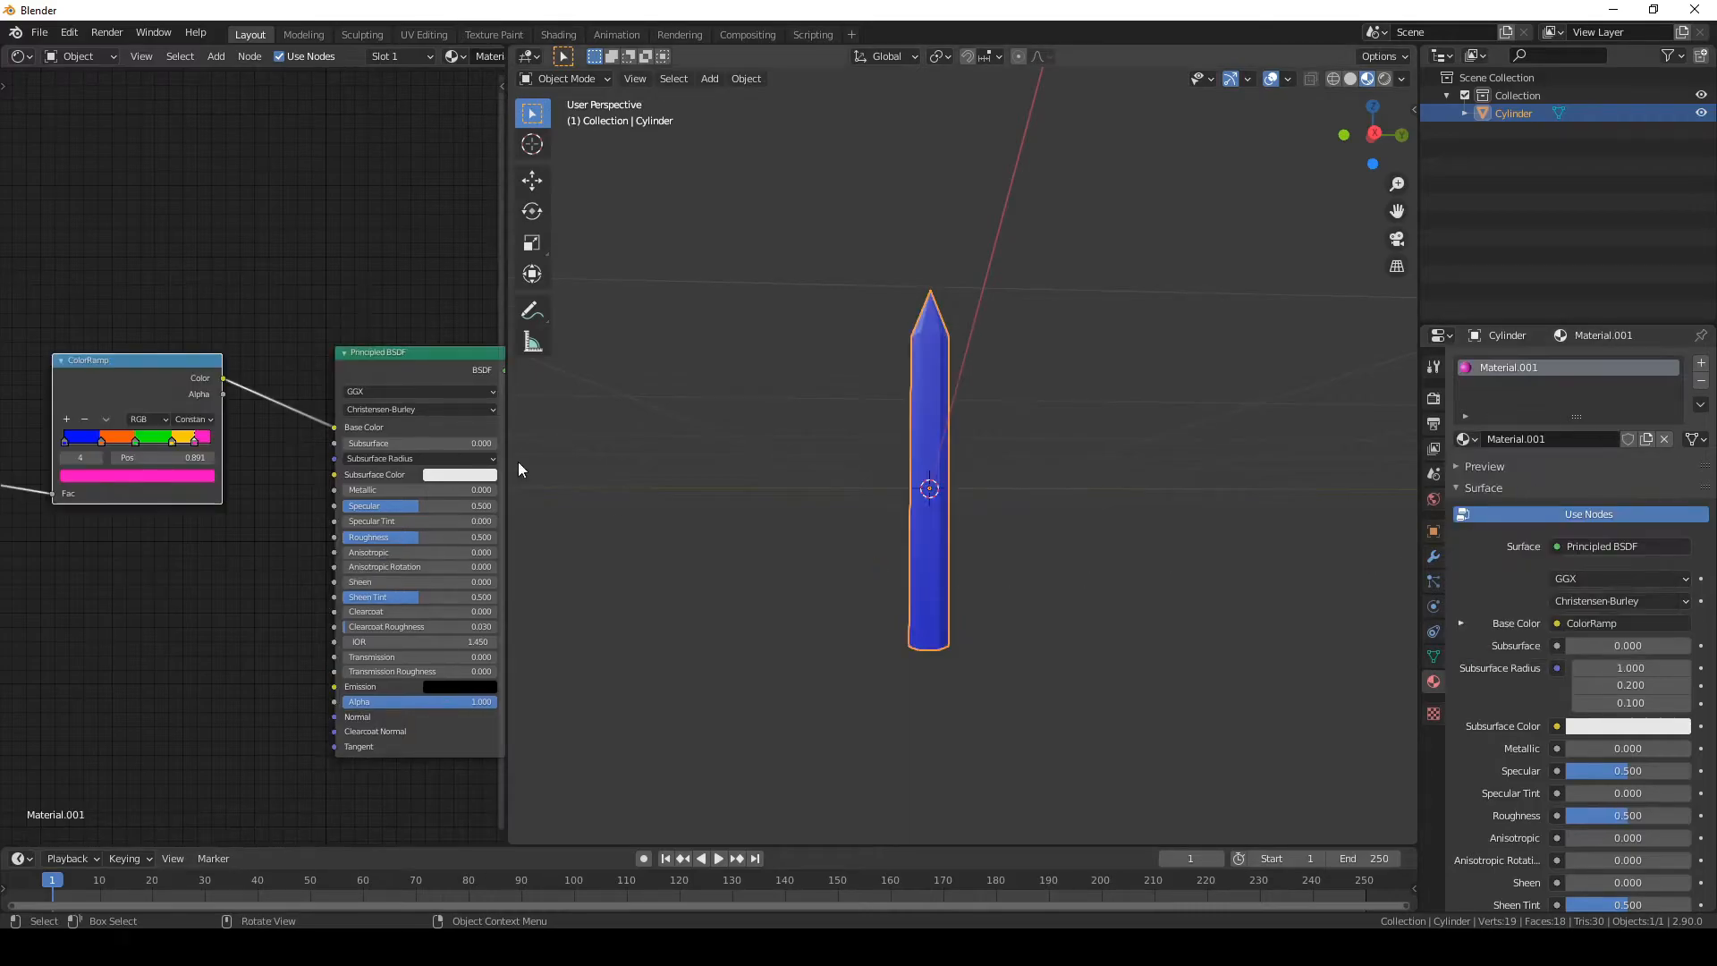
- Rename the pencil's Material.001 as colors
{"action": "left_click", "coordinate": [1539, 439]}
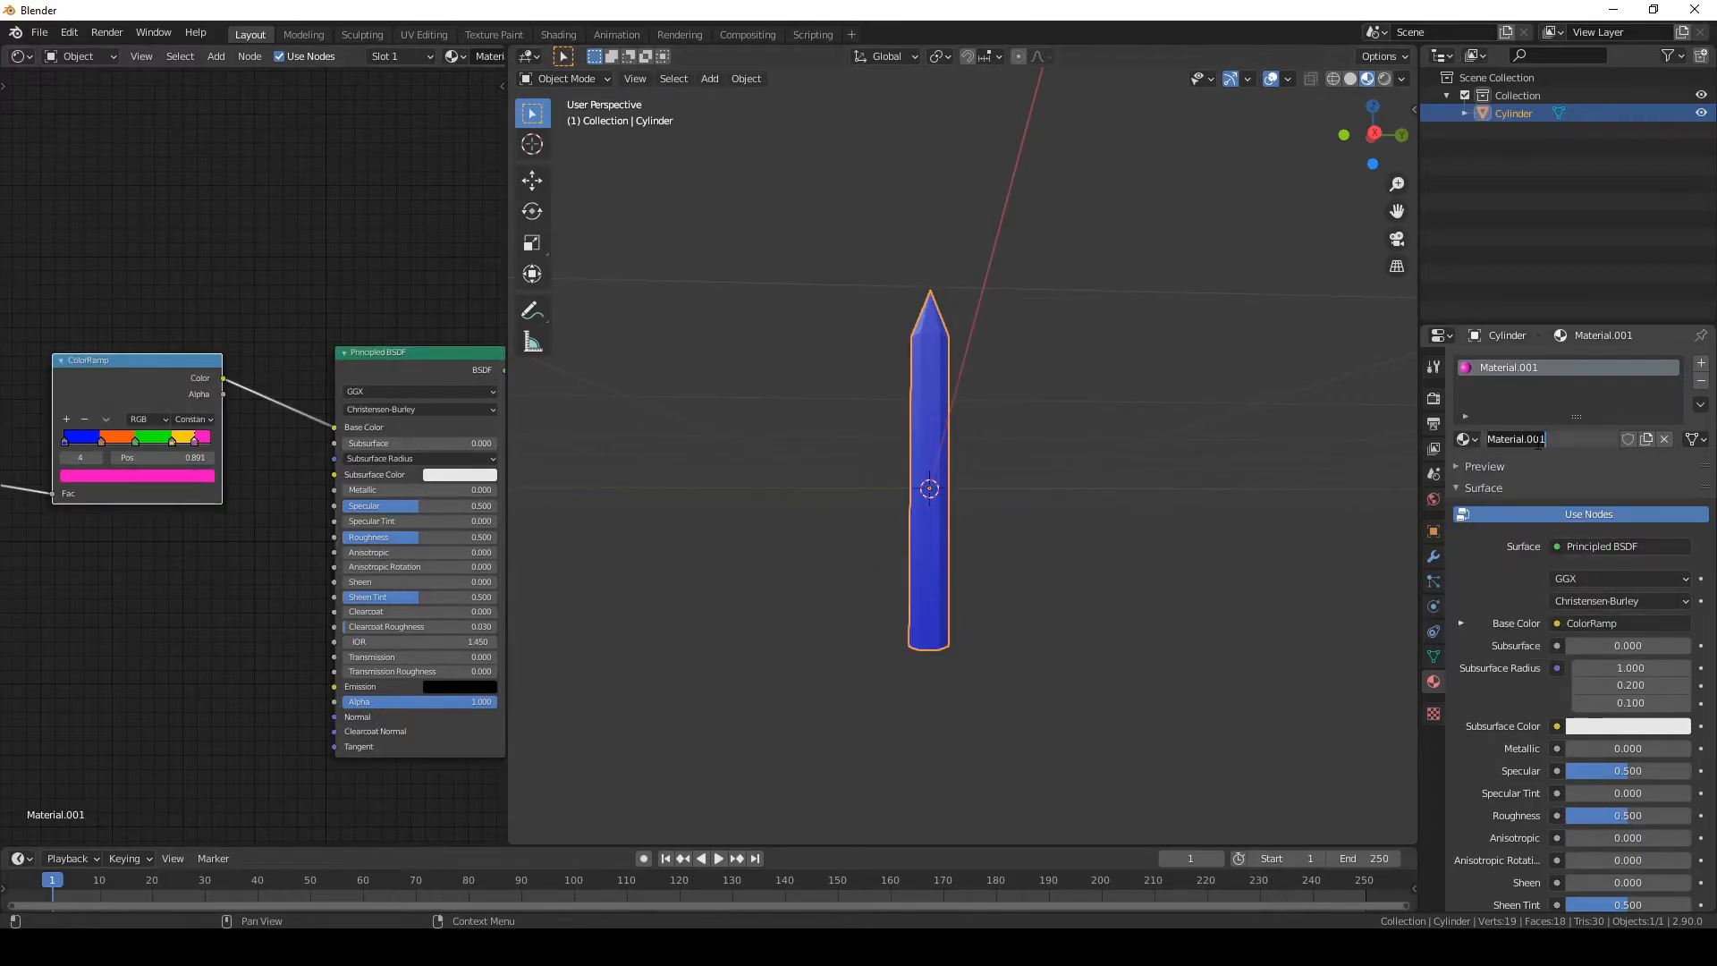
{"action": "type", "text": "colors"}
{"action": "key", "text": "Return"}
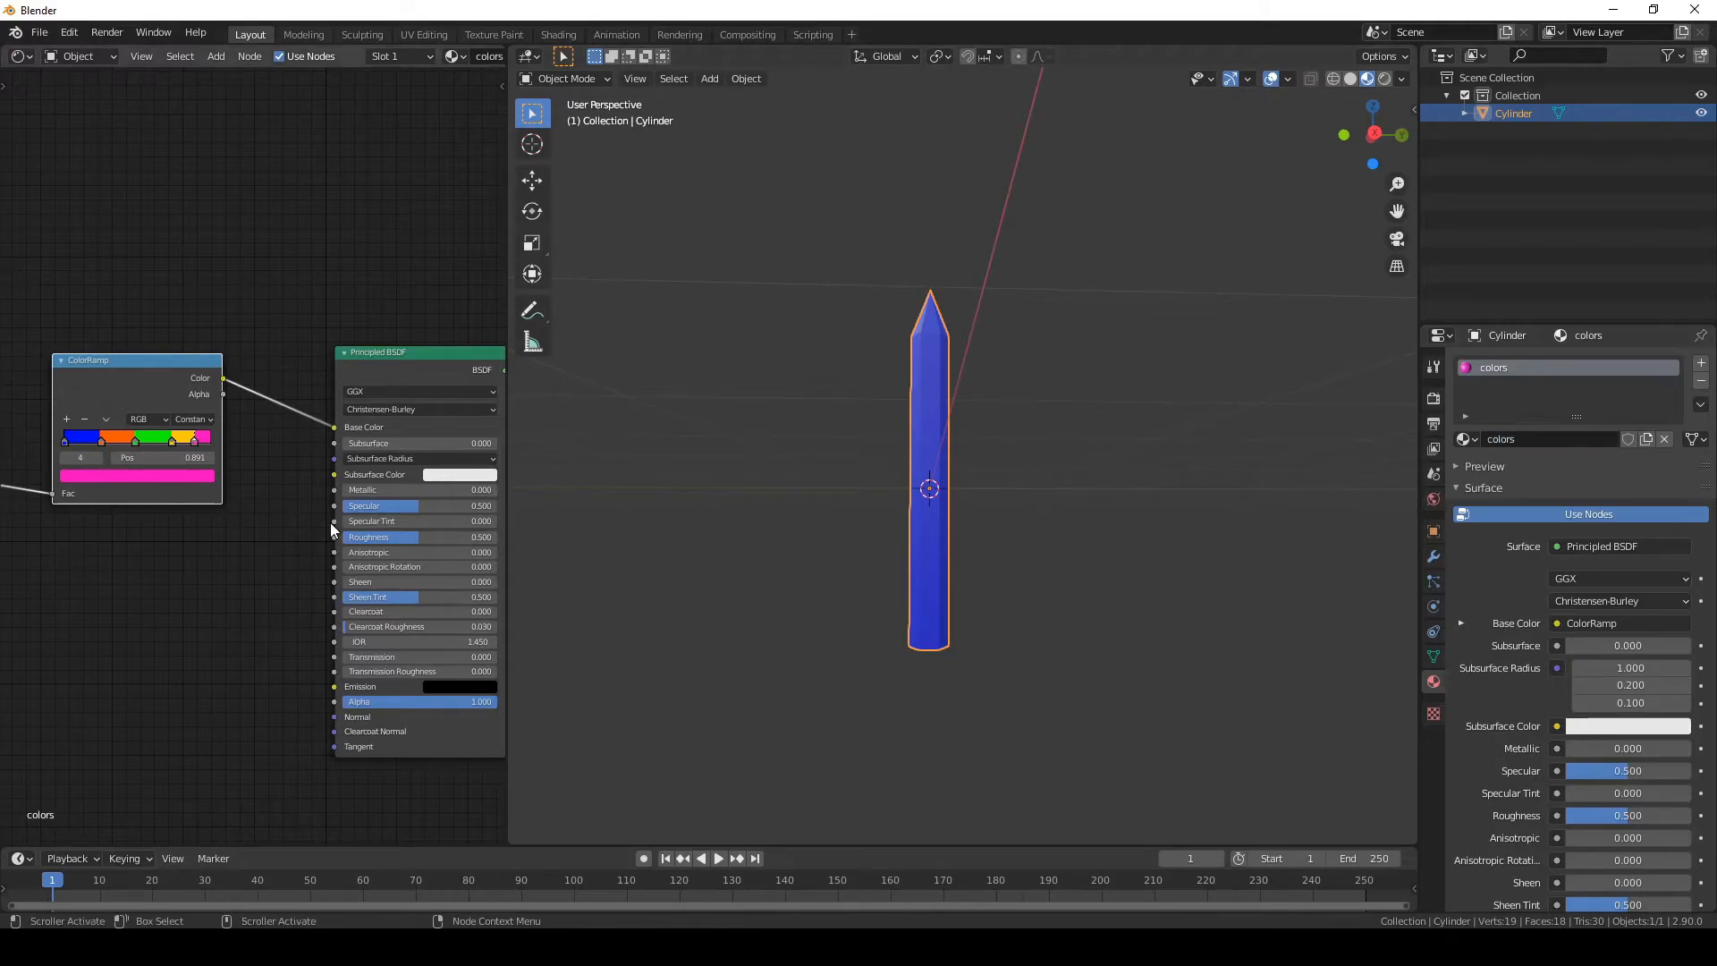
{"action": "scroll", "coordinate": [330, 528], "scroll_direction": "up", "scroll_amount": 1}
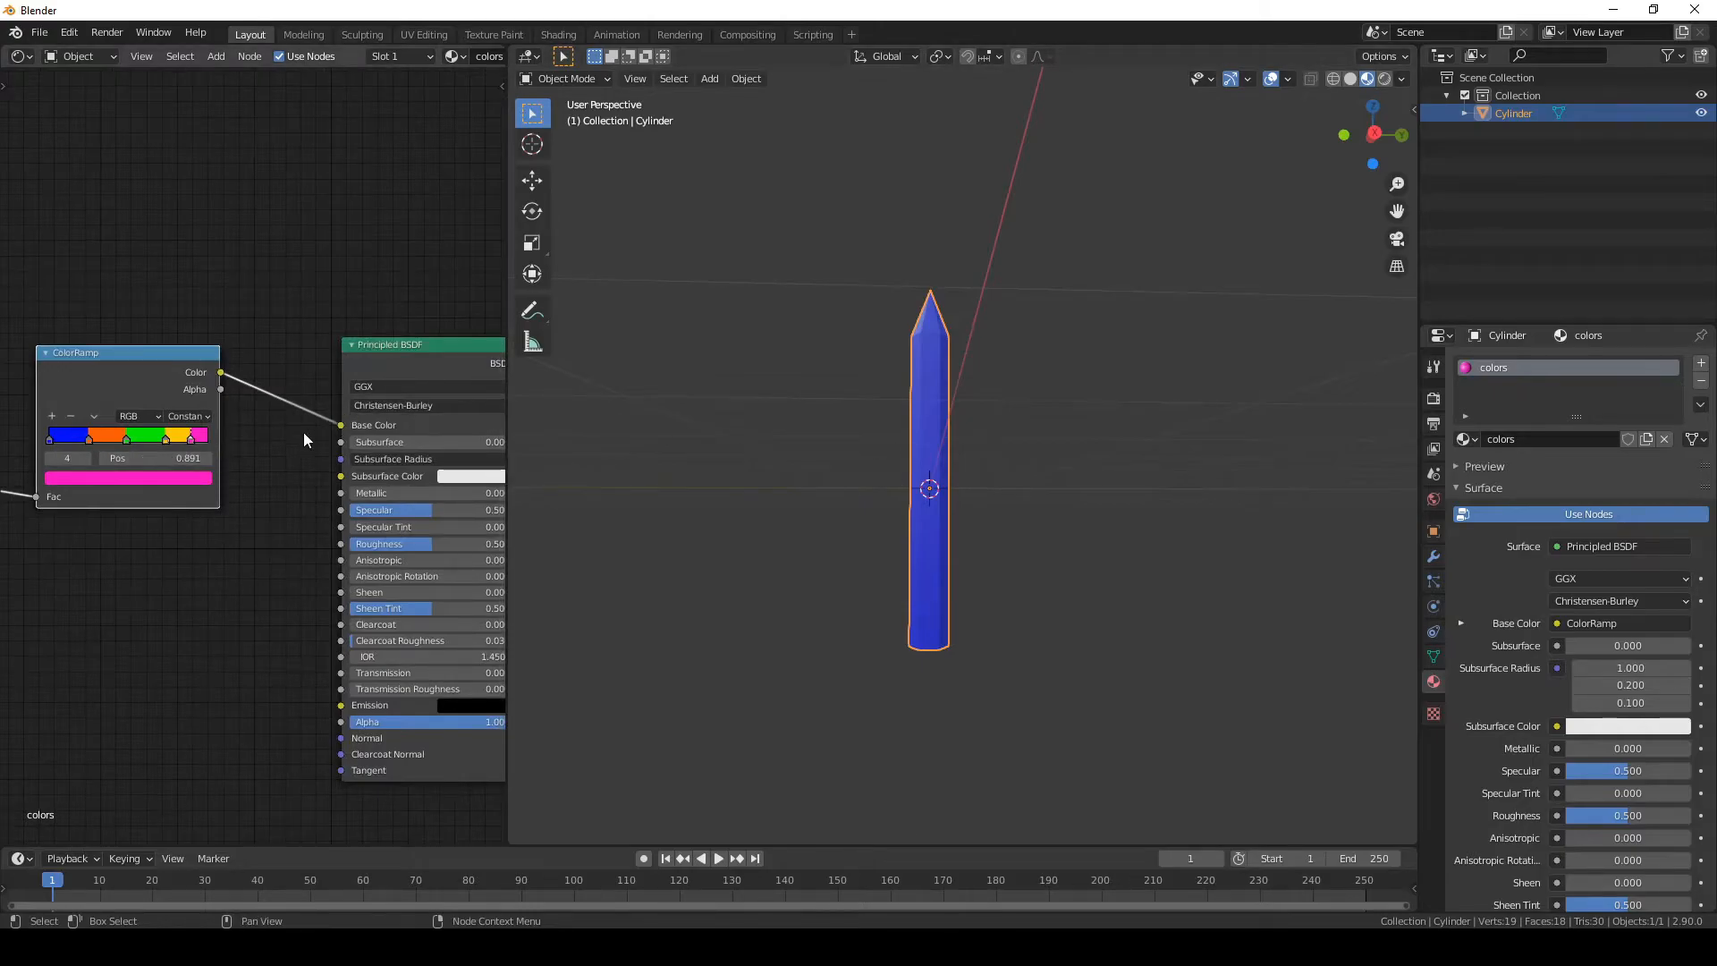
{"action": "middle_click_drag", "start_coordinate": [243, 469], "coordinate": [288, 453]}
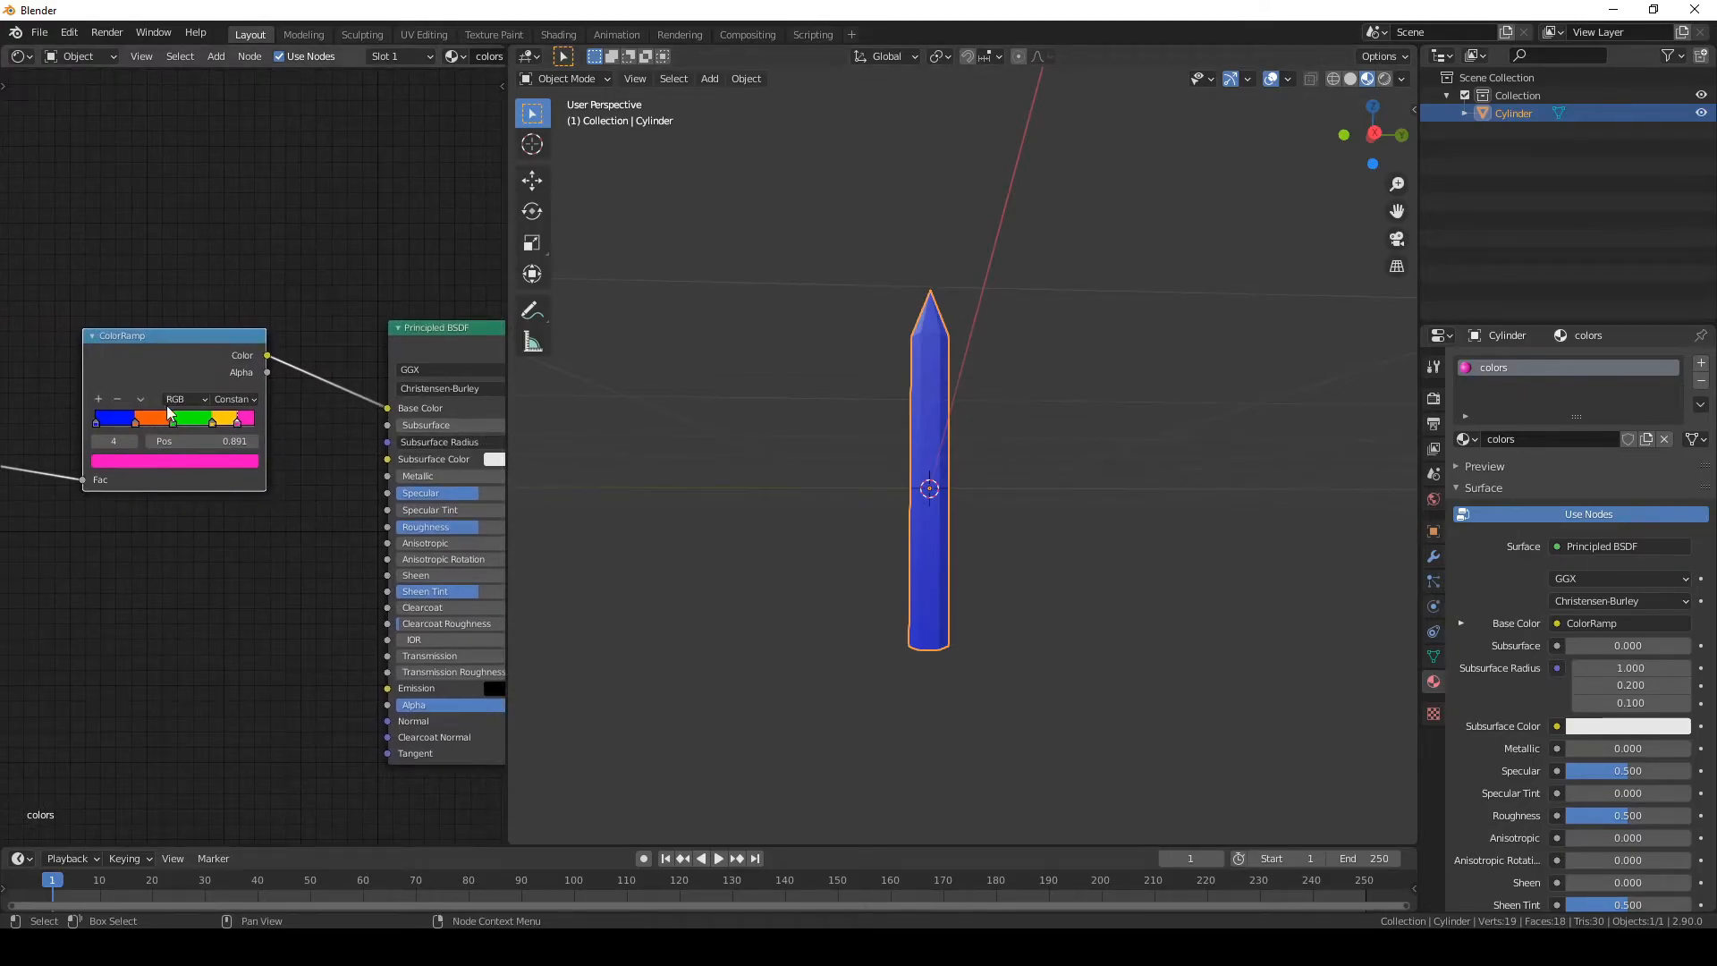
{"action": "scroll", "coordinate": [175, 428], "scroll_direction": "down", "scroll_amount": 2}
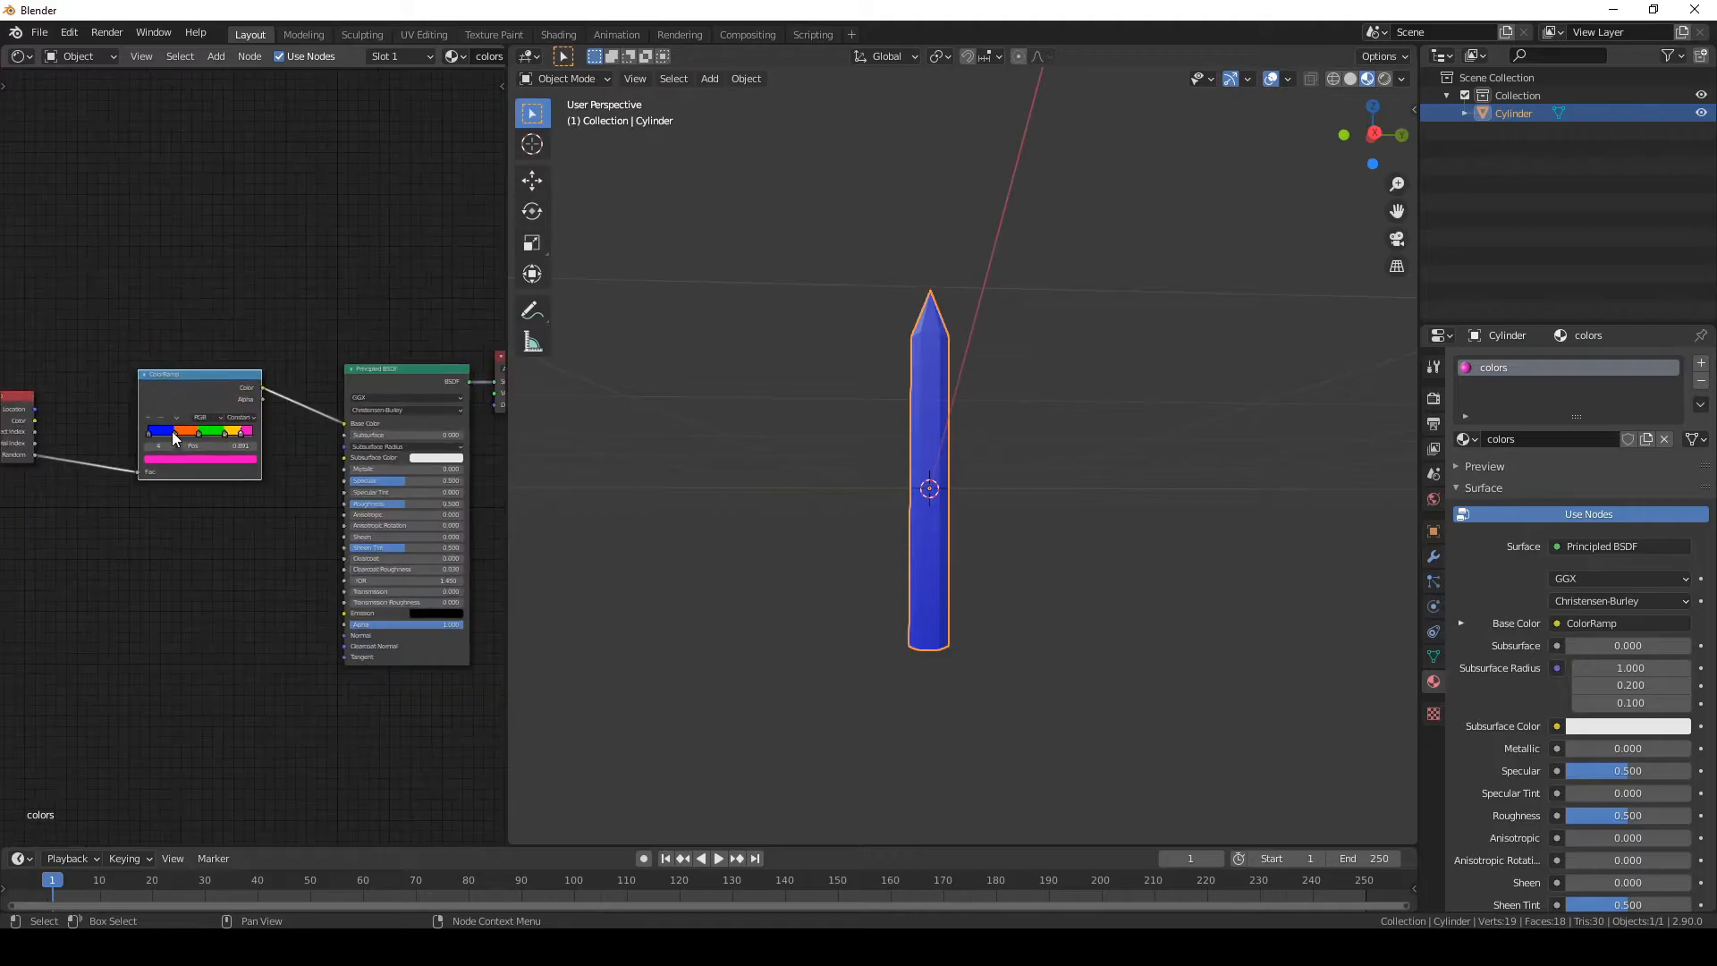
{"action": "mouse_move", "coordinate": [308, 433]}
{"action": "middle_mouse_down"}
{"action": "mouse_move", "coordinate": [372, 422]}
{"action": "mouse_move", "coordinate": [322, 449]}
{"action": "middle_mouse_up"}
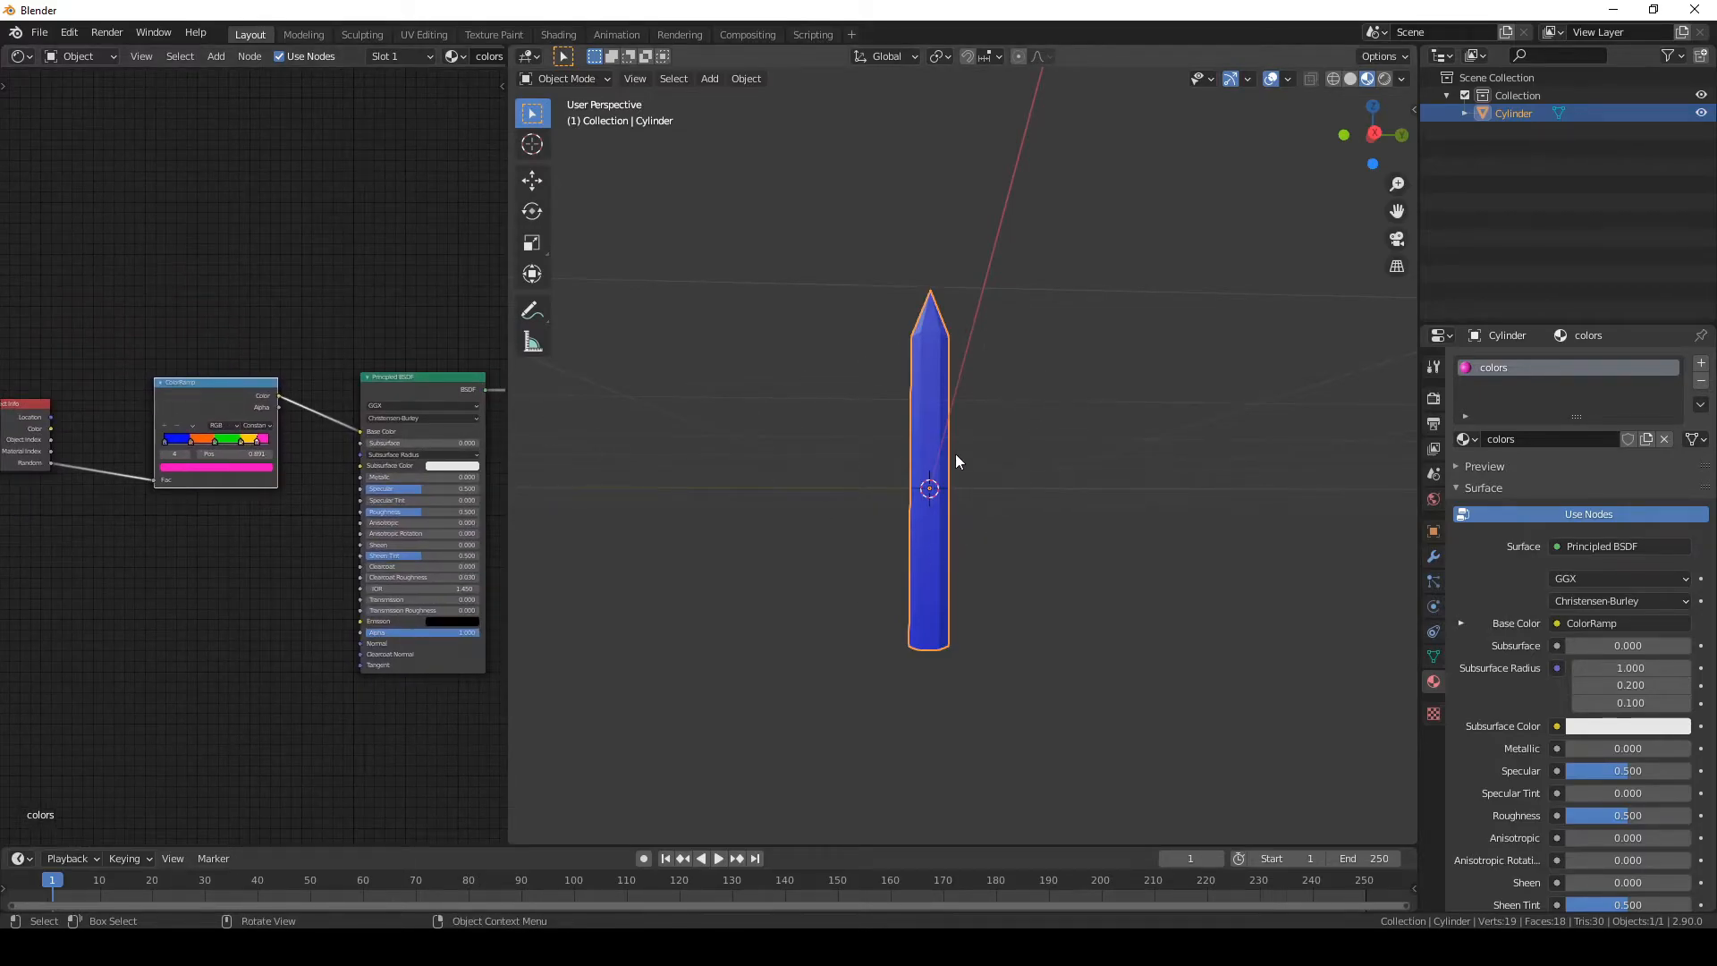
- Duplicate the pencil twice, offset about (0.25, -3.07, 2.19) m and (-1.52, 4.30, 2.12) m, to test the random colors
{"action": "middle_click_drag", "start_coordinate": [937, 410], "coordinate": [902, 441]}
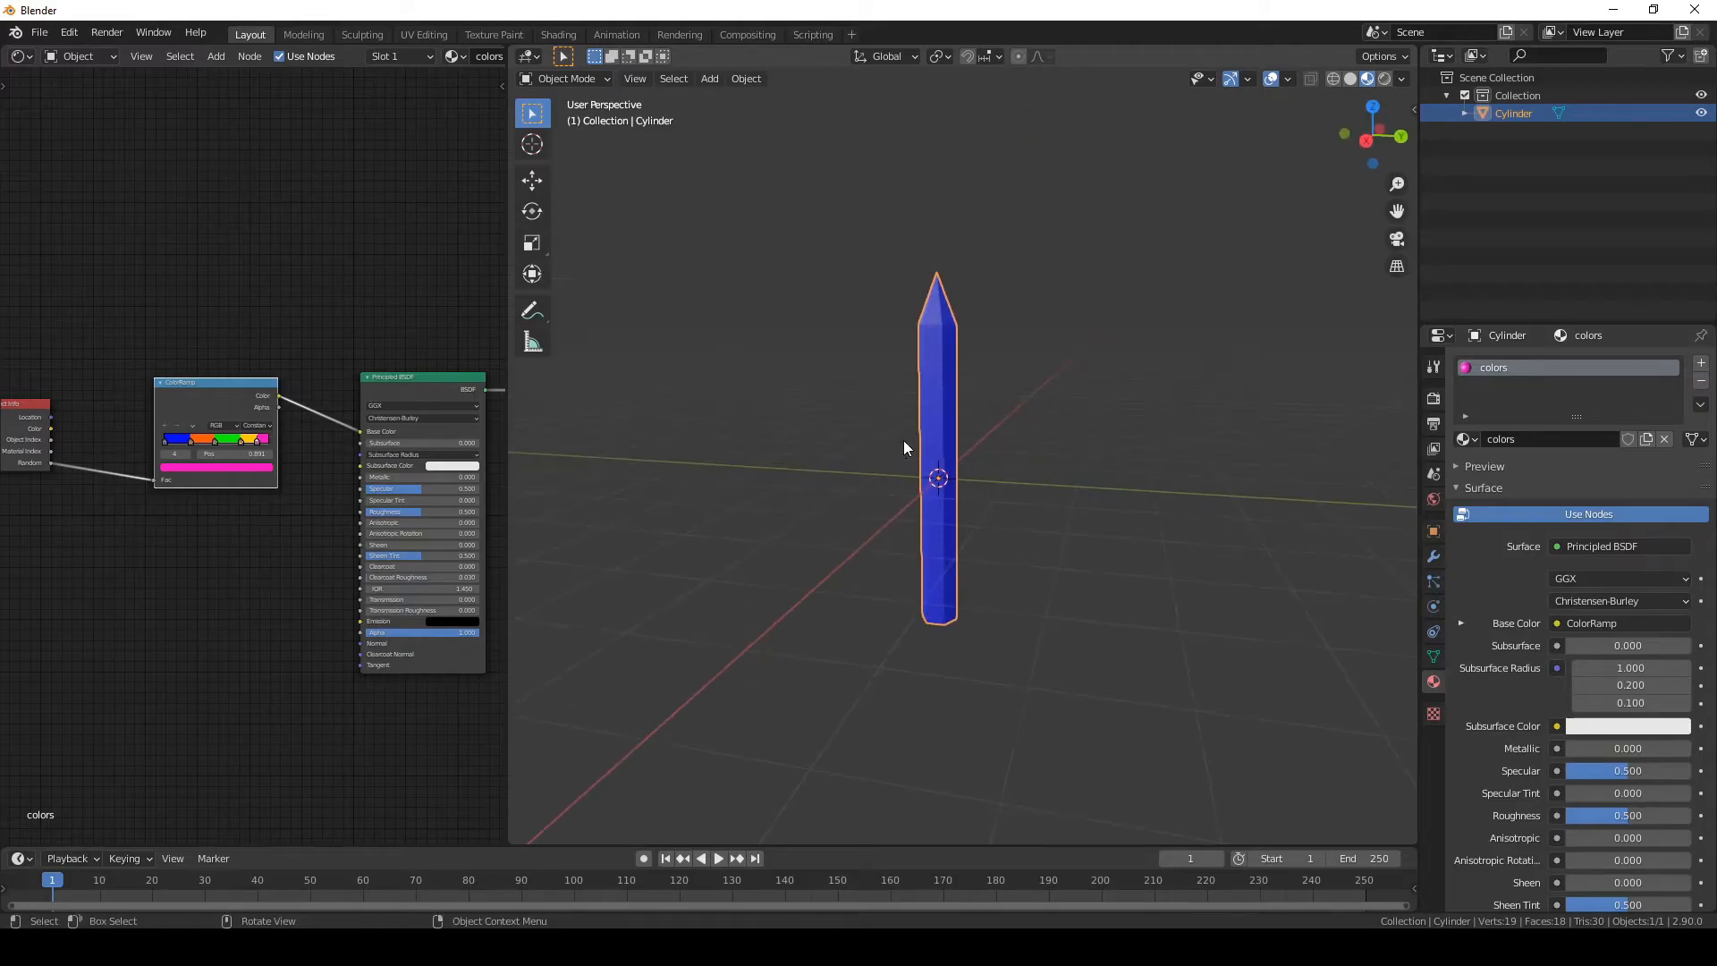
{"action": "key", "text": "shift+d"}
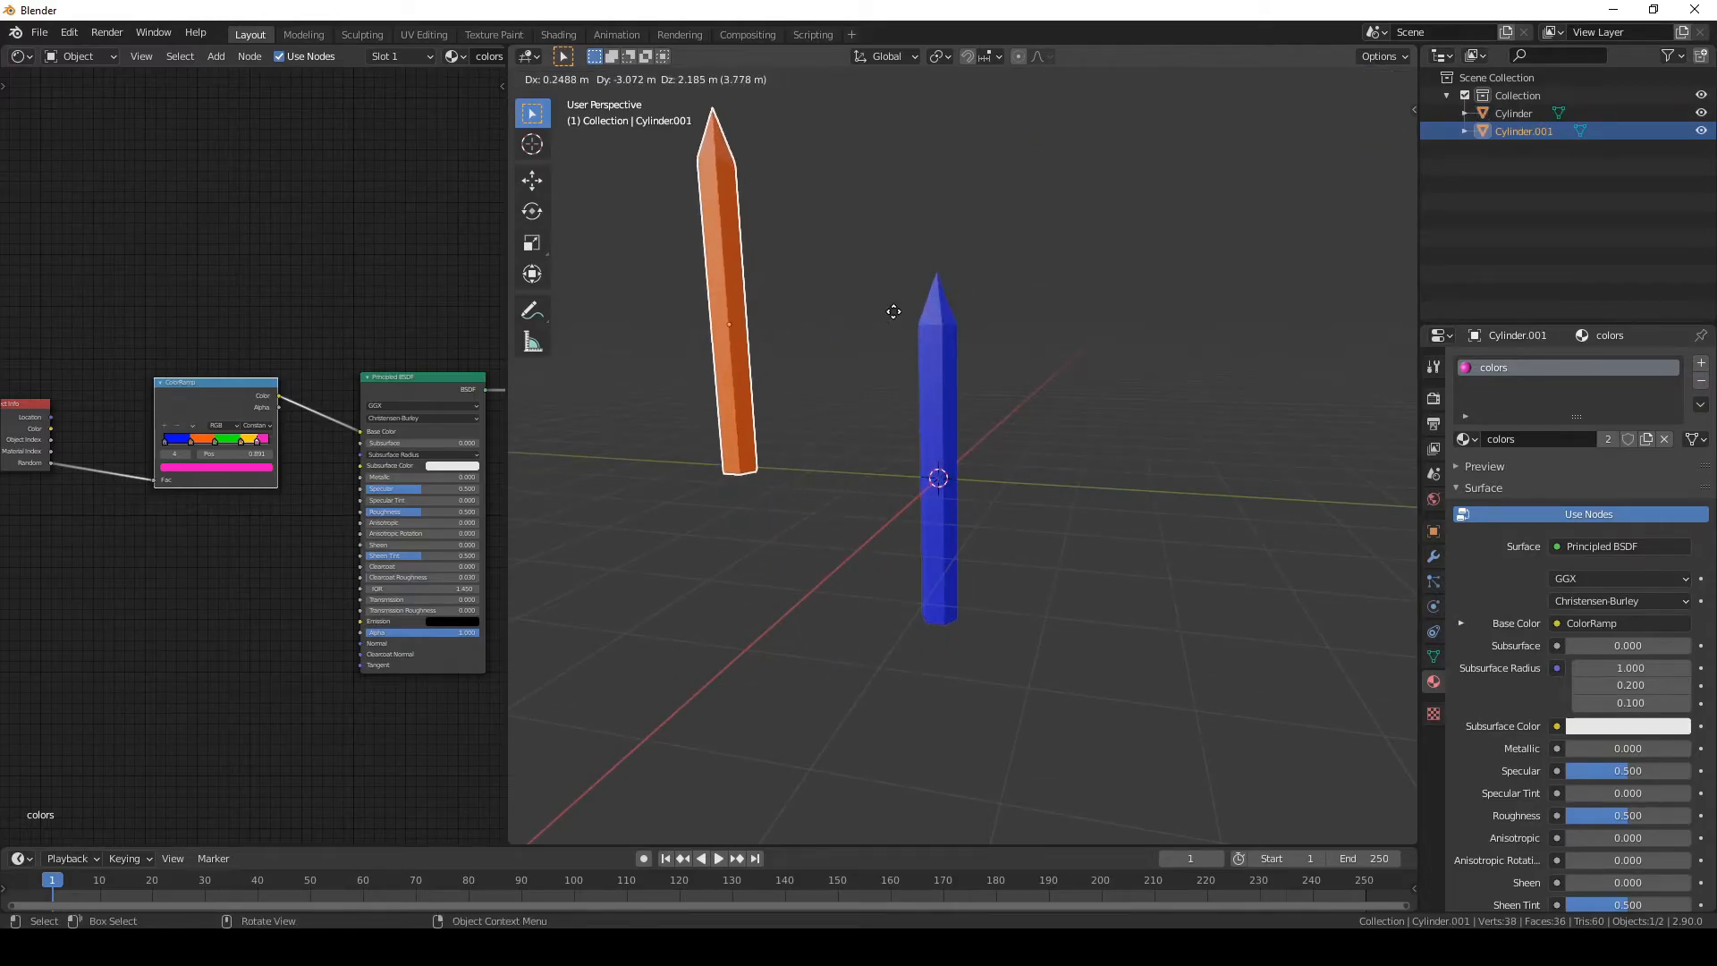
{"action": "left_click", "coordinate": [894, 311]}
{"action": "left_click", "coordinate": [933, 441]}
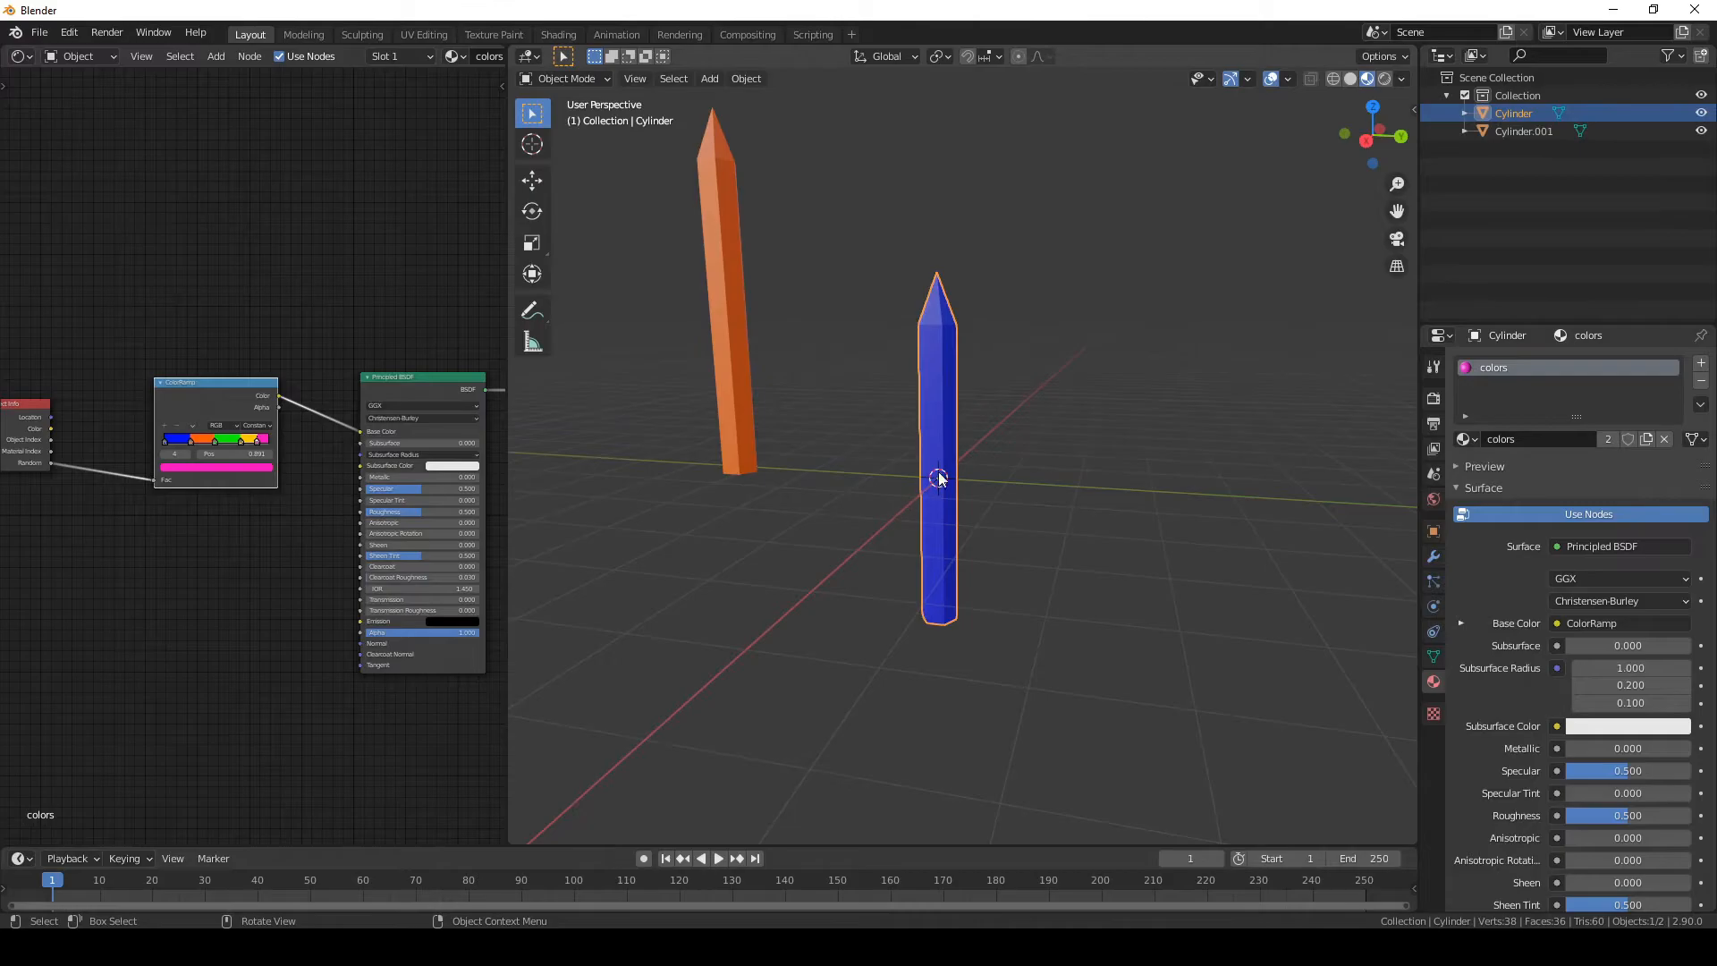
{"action": "key", "text": "shift+d"}
{"action": "left_click", "coordinate": [1279, 354]}
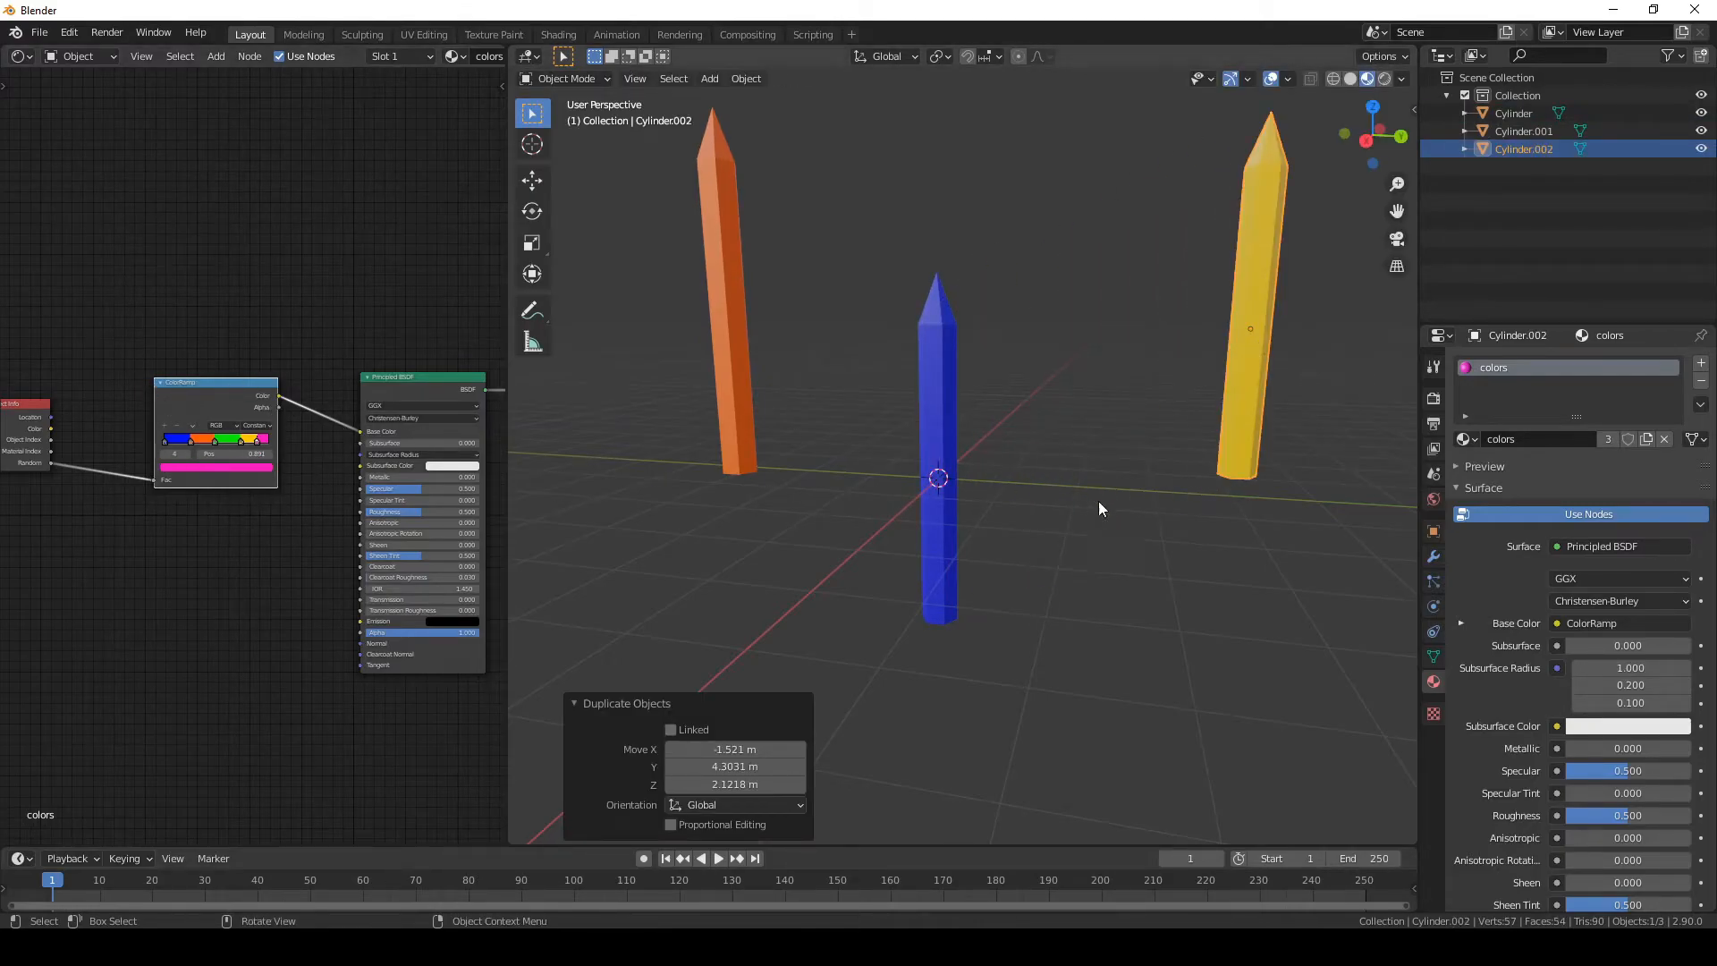
- Duplicate all three pencils together and place the copies in front of the existing ones
{"action": "key", "text": "a"}
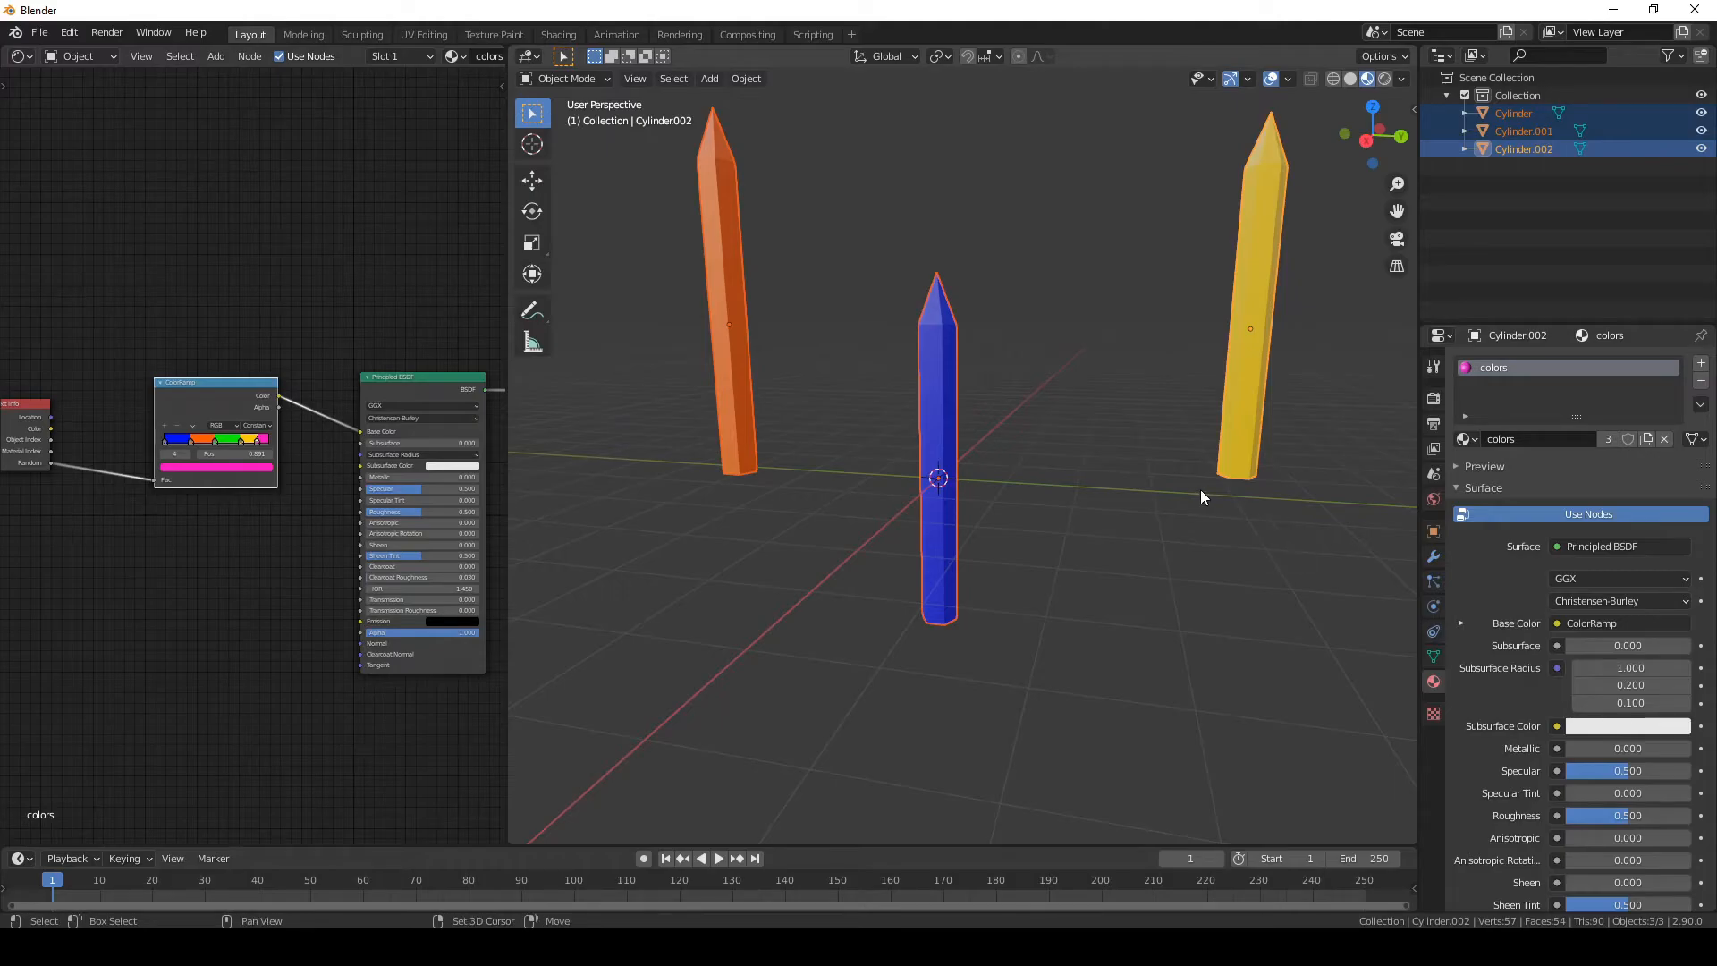
{"action": "key", "text": "shift+d"}
{"action": "left_click", "coordinate": [1014, 644]}
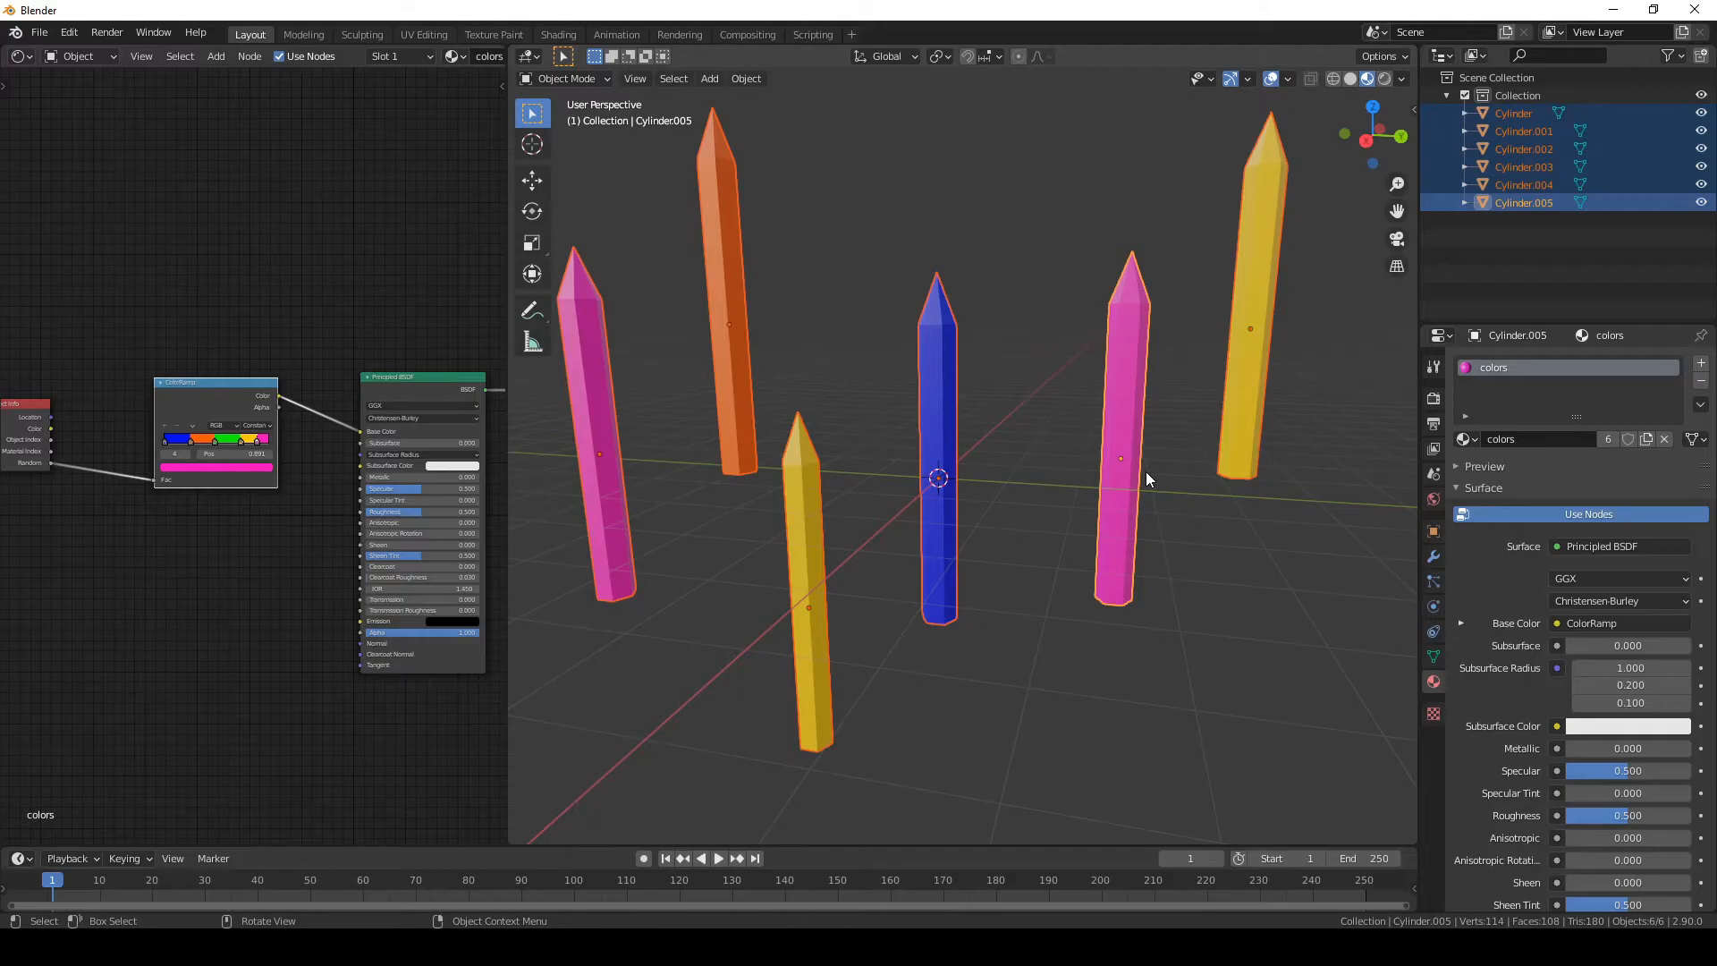
- Delete all the duplicated pencils, keeping only the original blue one
{"action": "left_click", "coordinate": [735, 381]}
{"action": "scroll", "coordinate": [872, 424], "scroll_direction": "down", "scroll_amount": 3}
{"action": "left_click_drag", "start_coordinate": [642, 231], "coordinate": [892, 599]}
{"action": "key", "text": "x"}
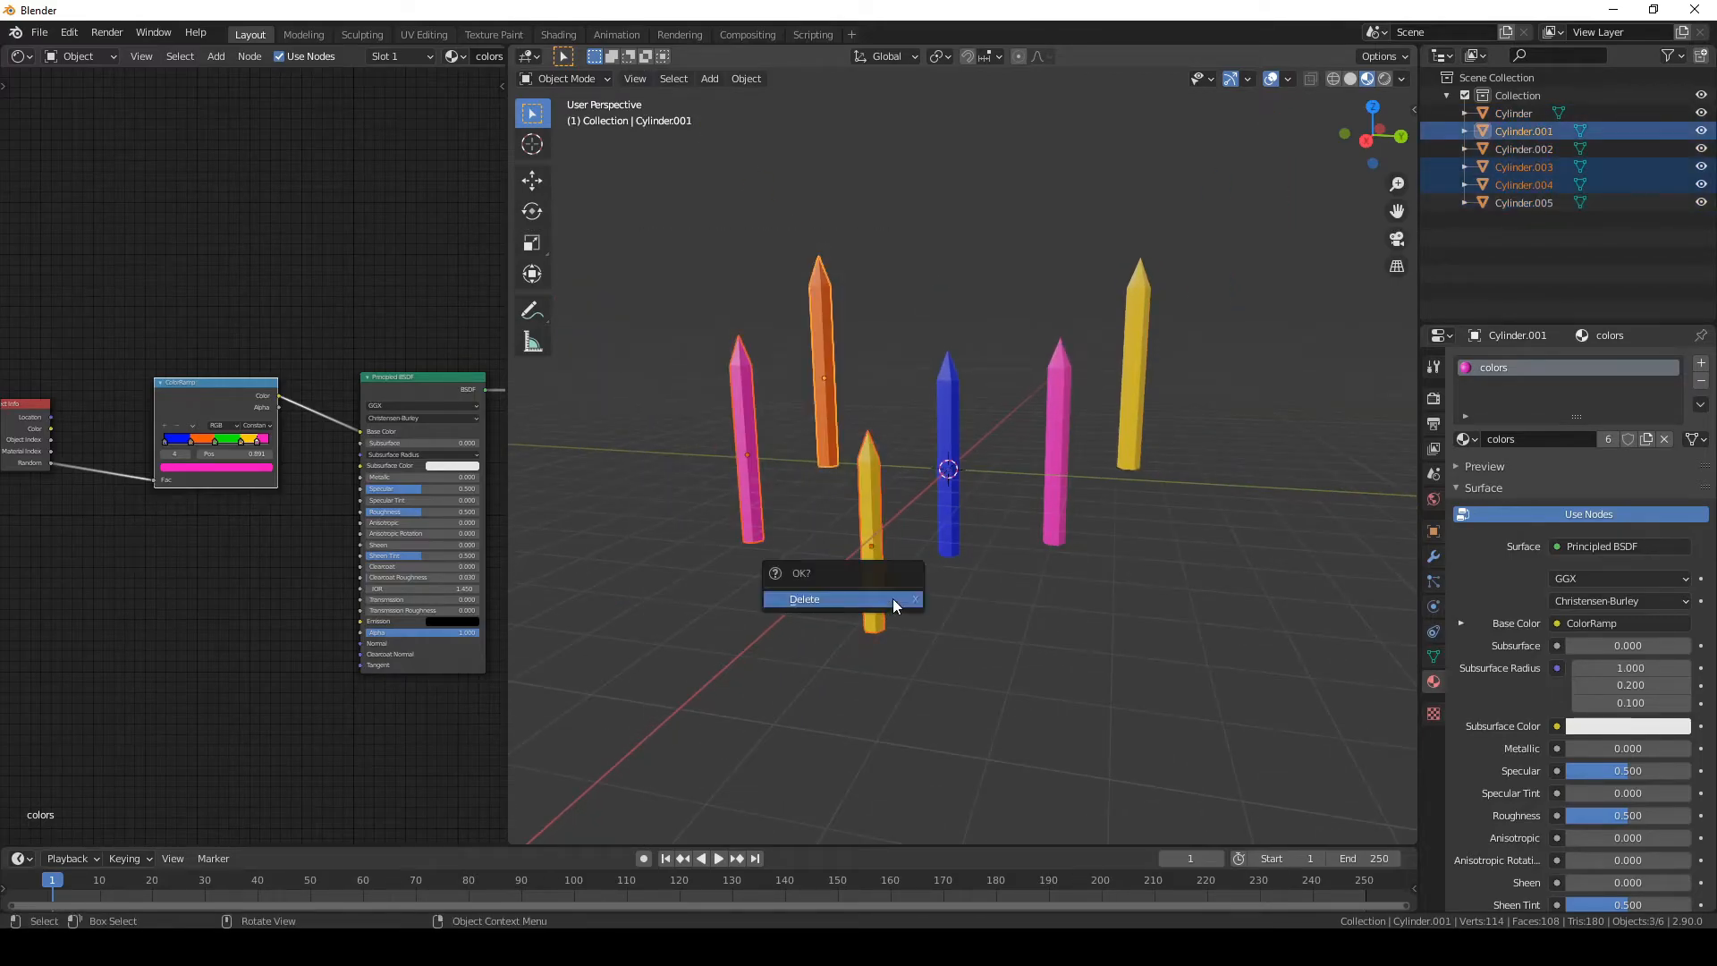
{"action": "left_click", "coordinate": [893, 598]}
{"action": "key", "text": "b"}
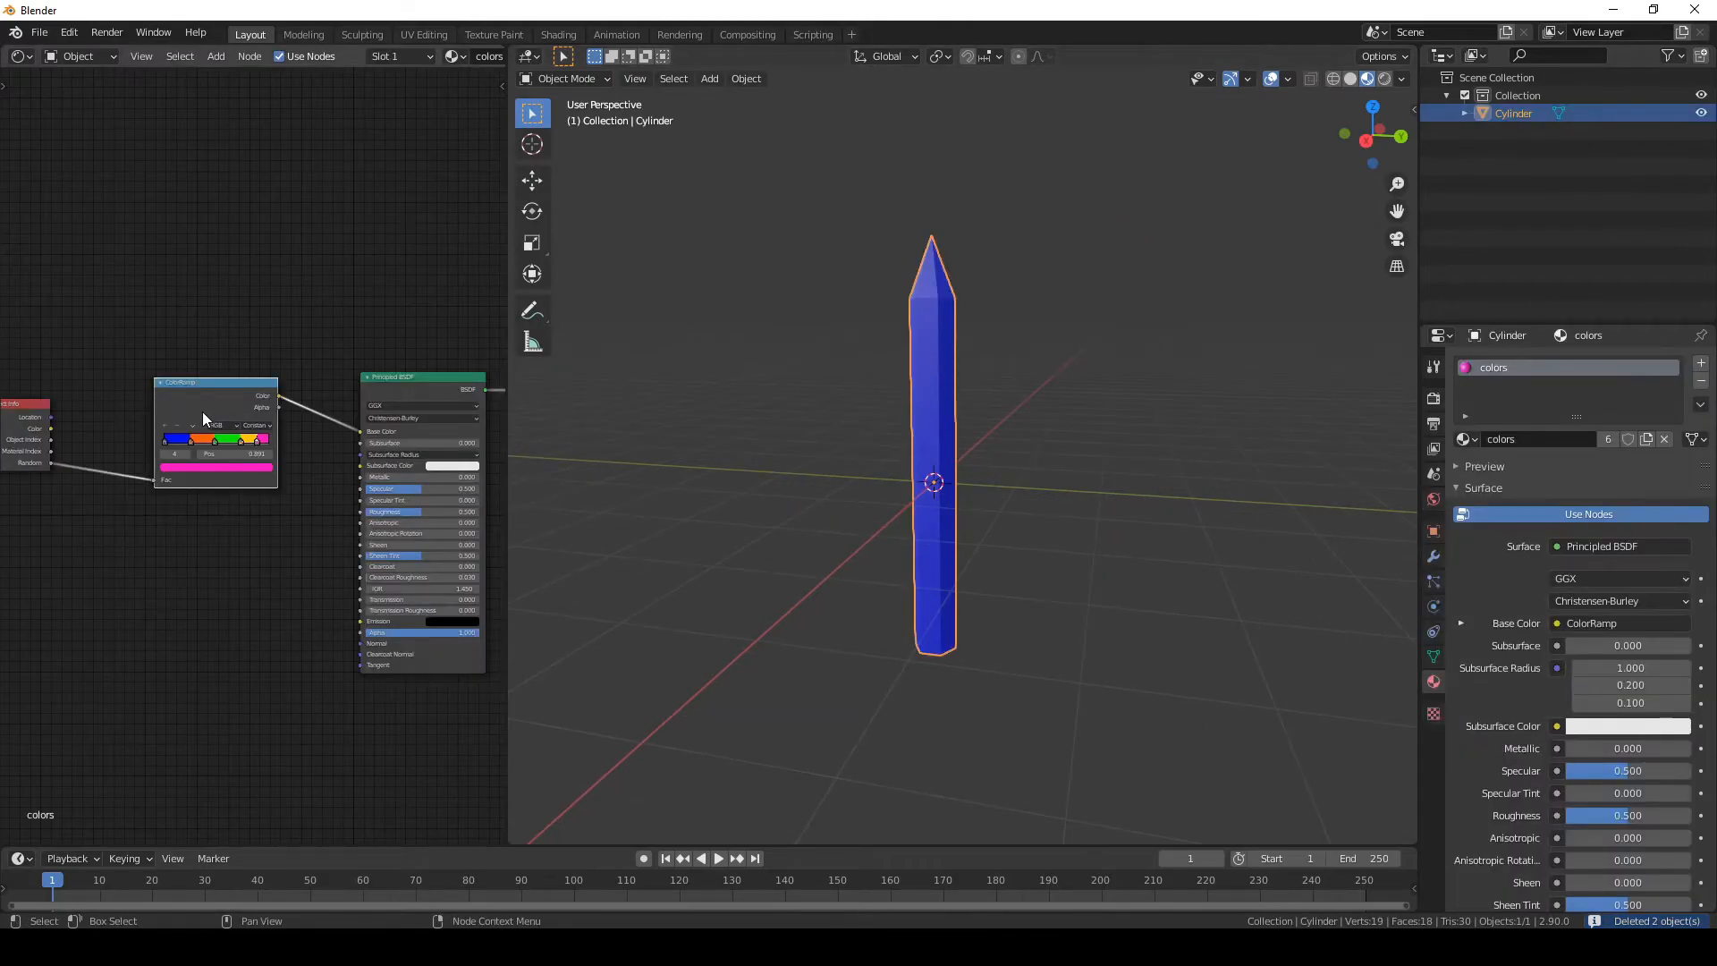
- Move the Object Info node closer to the ColorRamp node in the colors material
{"action": "middle_click_drag", "start_coordinate": [200, 412], "coordinate": [228, 401]}
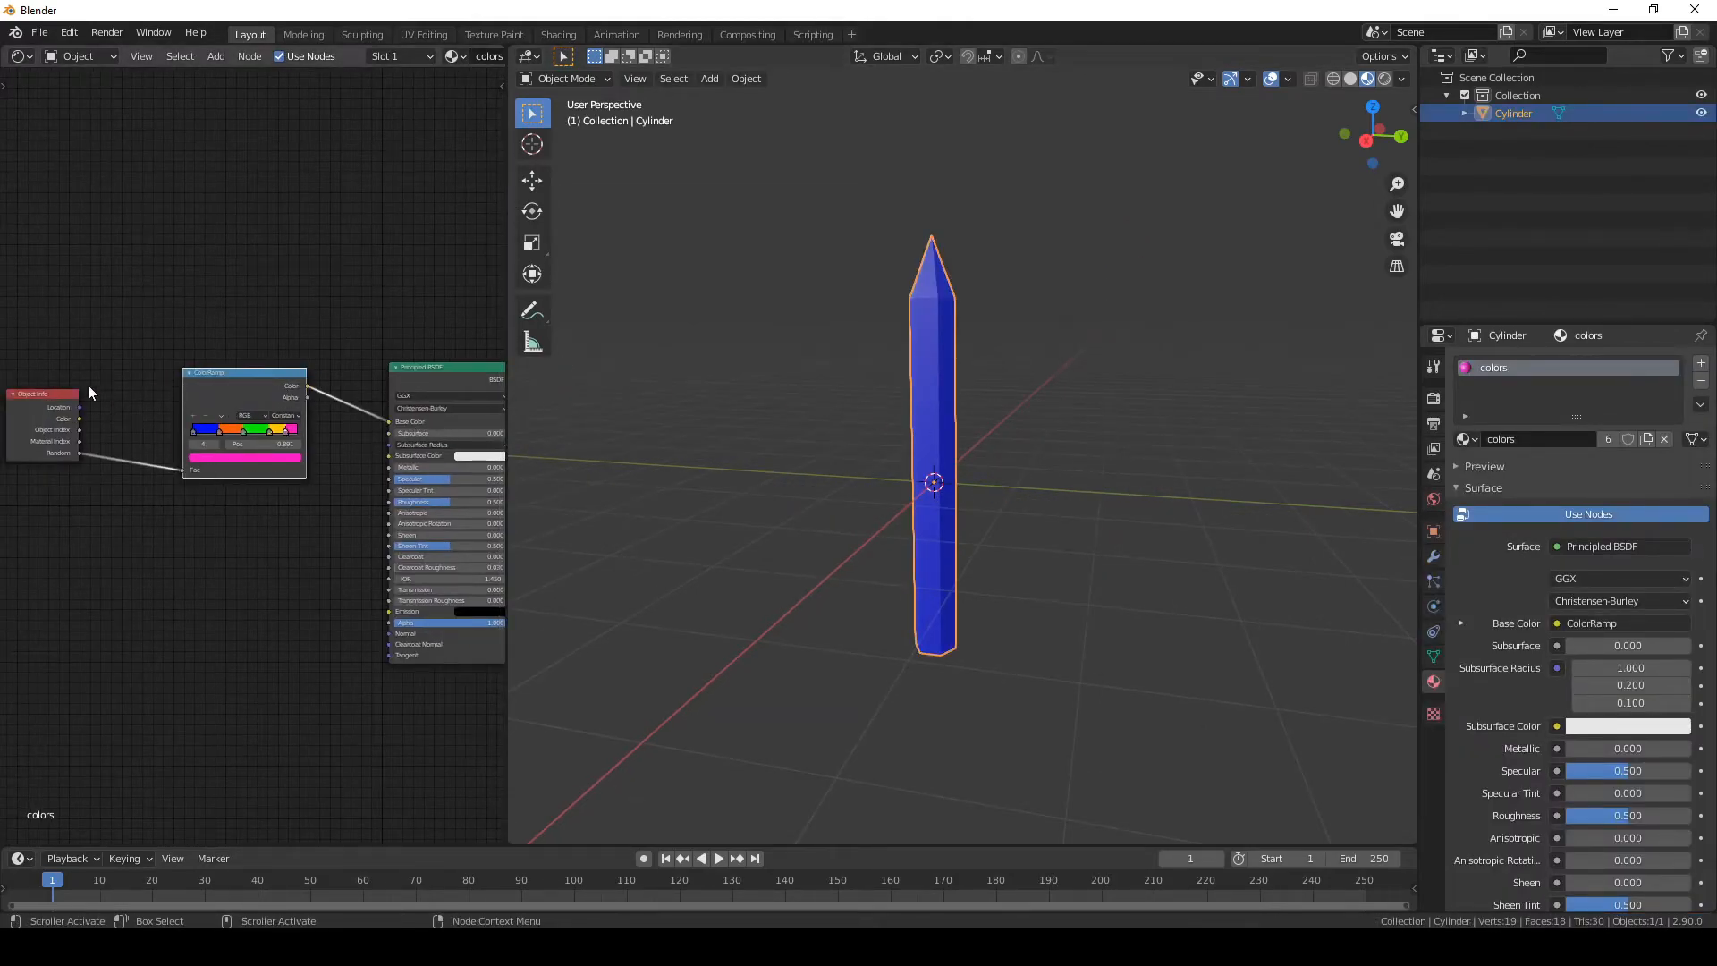
{"action": "left_click_drag", "start_coordinate": [30, 401], "coordinate": [68, 424]}
- Select the ring of sloped faces between the pencil's shaft and its pointed lead in face mode
{"action": "middle_click_drag", "start_coordinate": [737, 341], "coordinate": [1013, 474]}
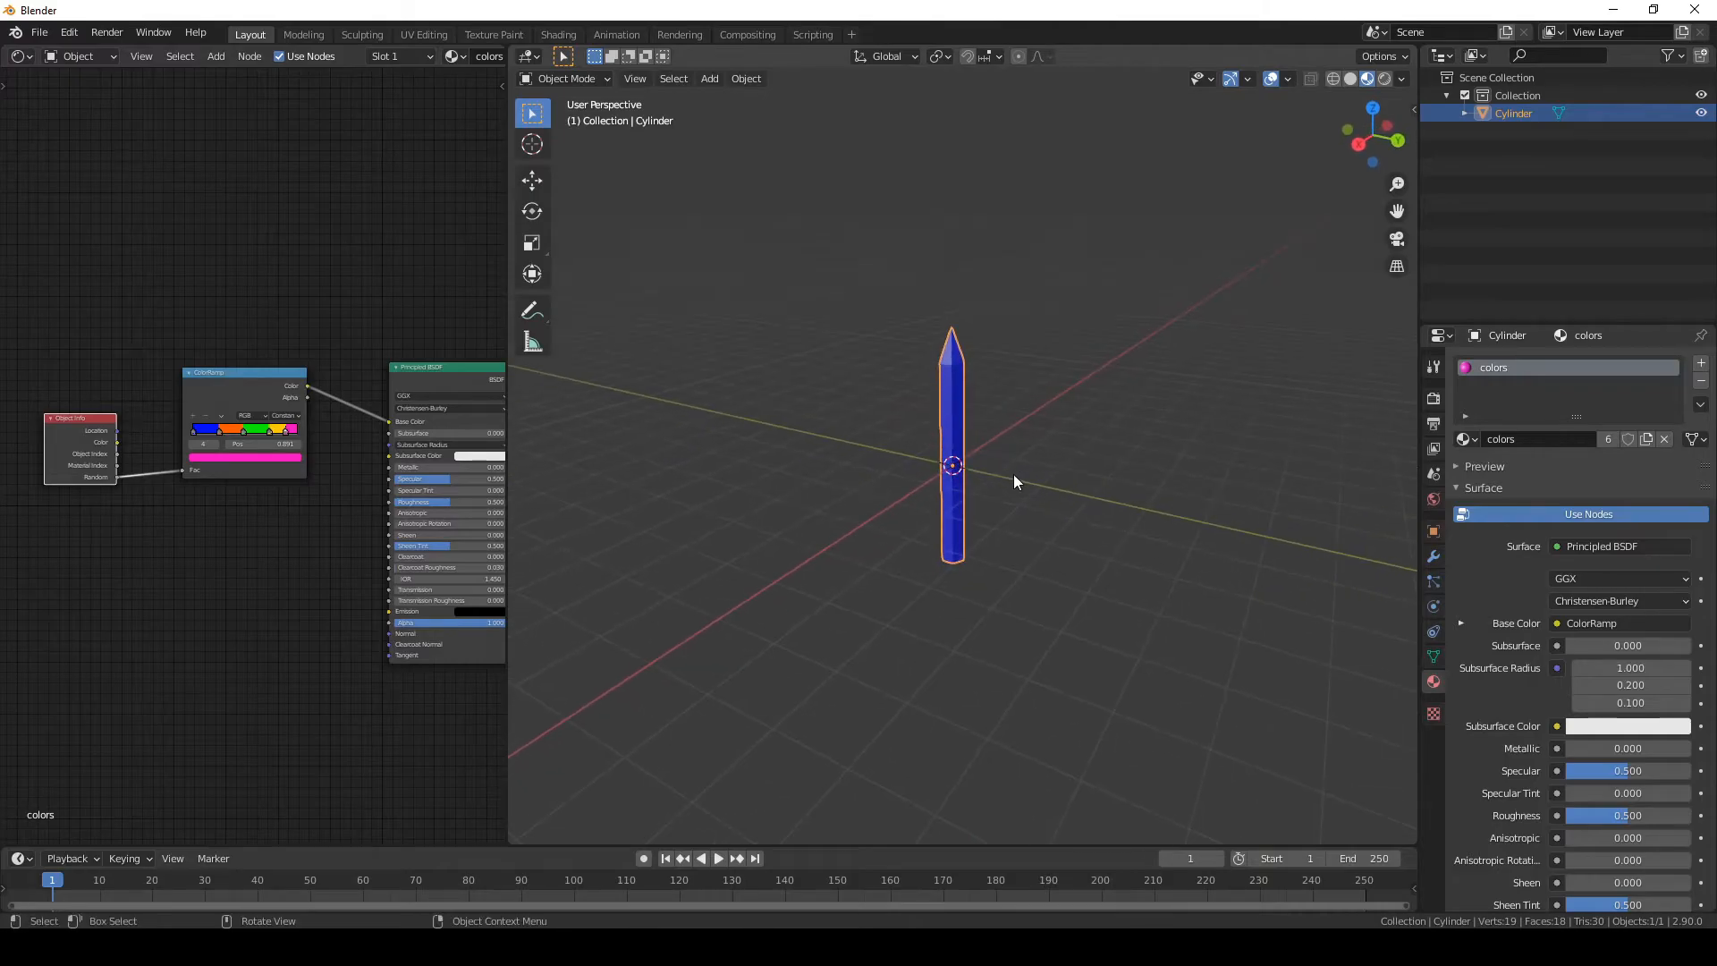
{"action": "key", "text": "Tab"}
{"action": "scroll", "coordinate": [1002, 443], "scroll_direction": "up", "scroll_amount": 3}
{"action": "middle_click_drag", "start_coordinate": [1027, 383], "coordinate": [1116, 491]}
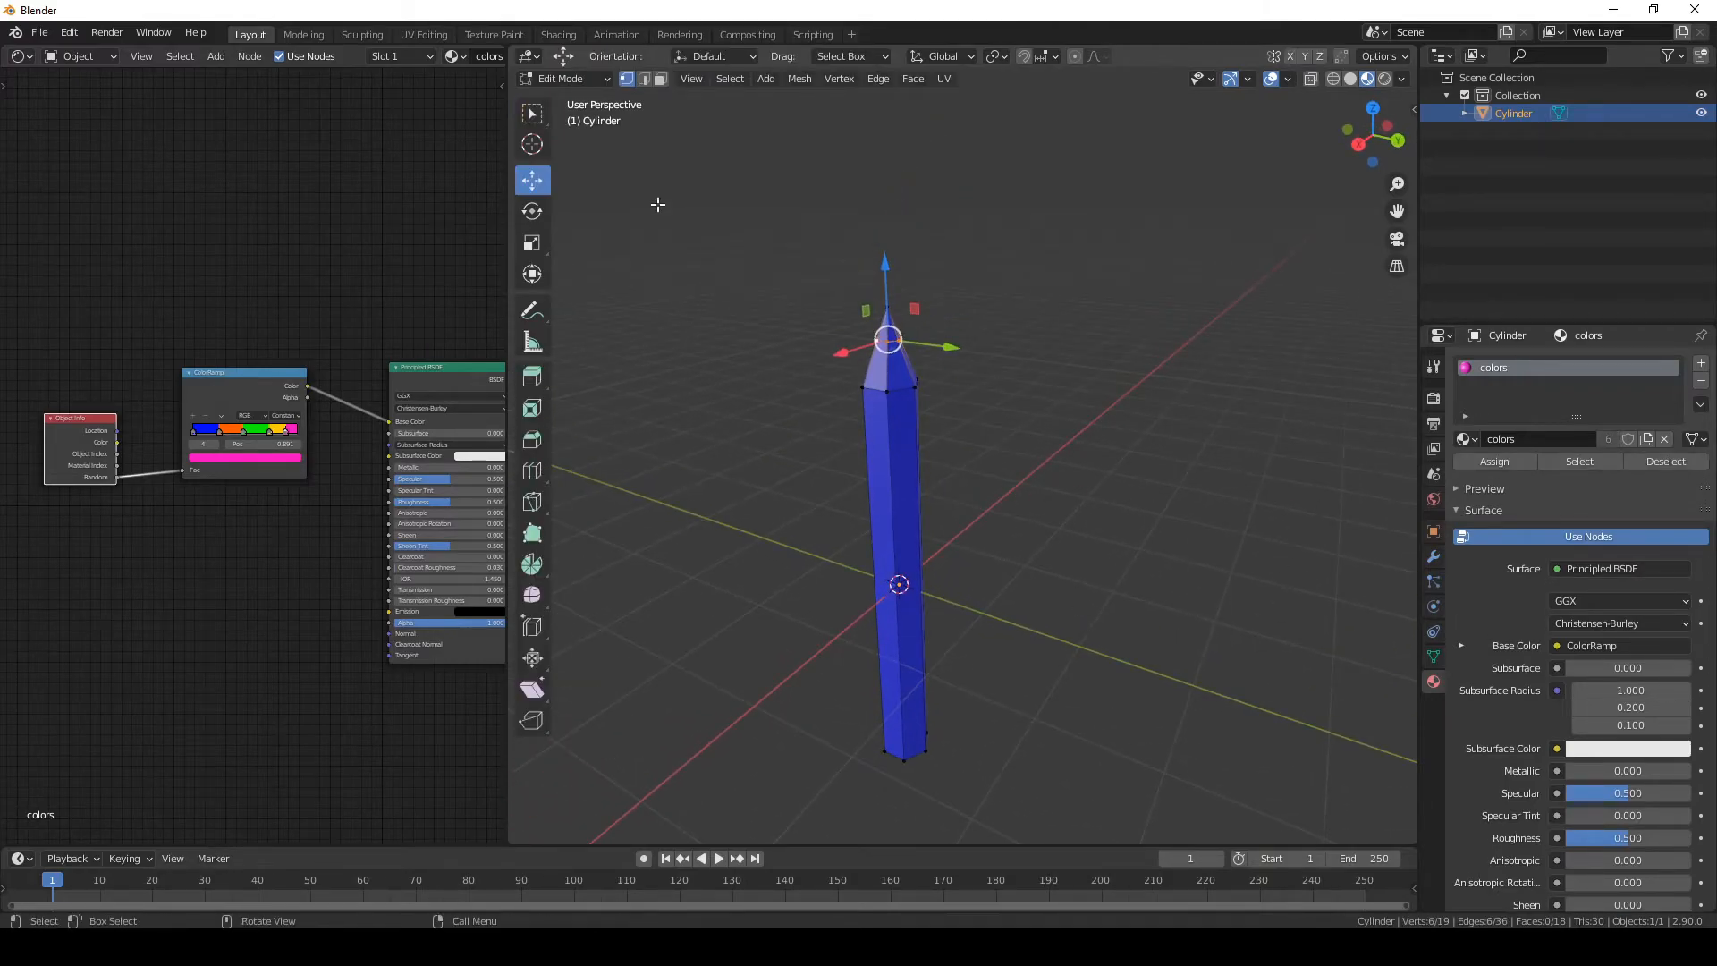
{"action": "left_click", "coordinate": [661, 78]}
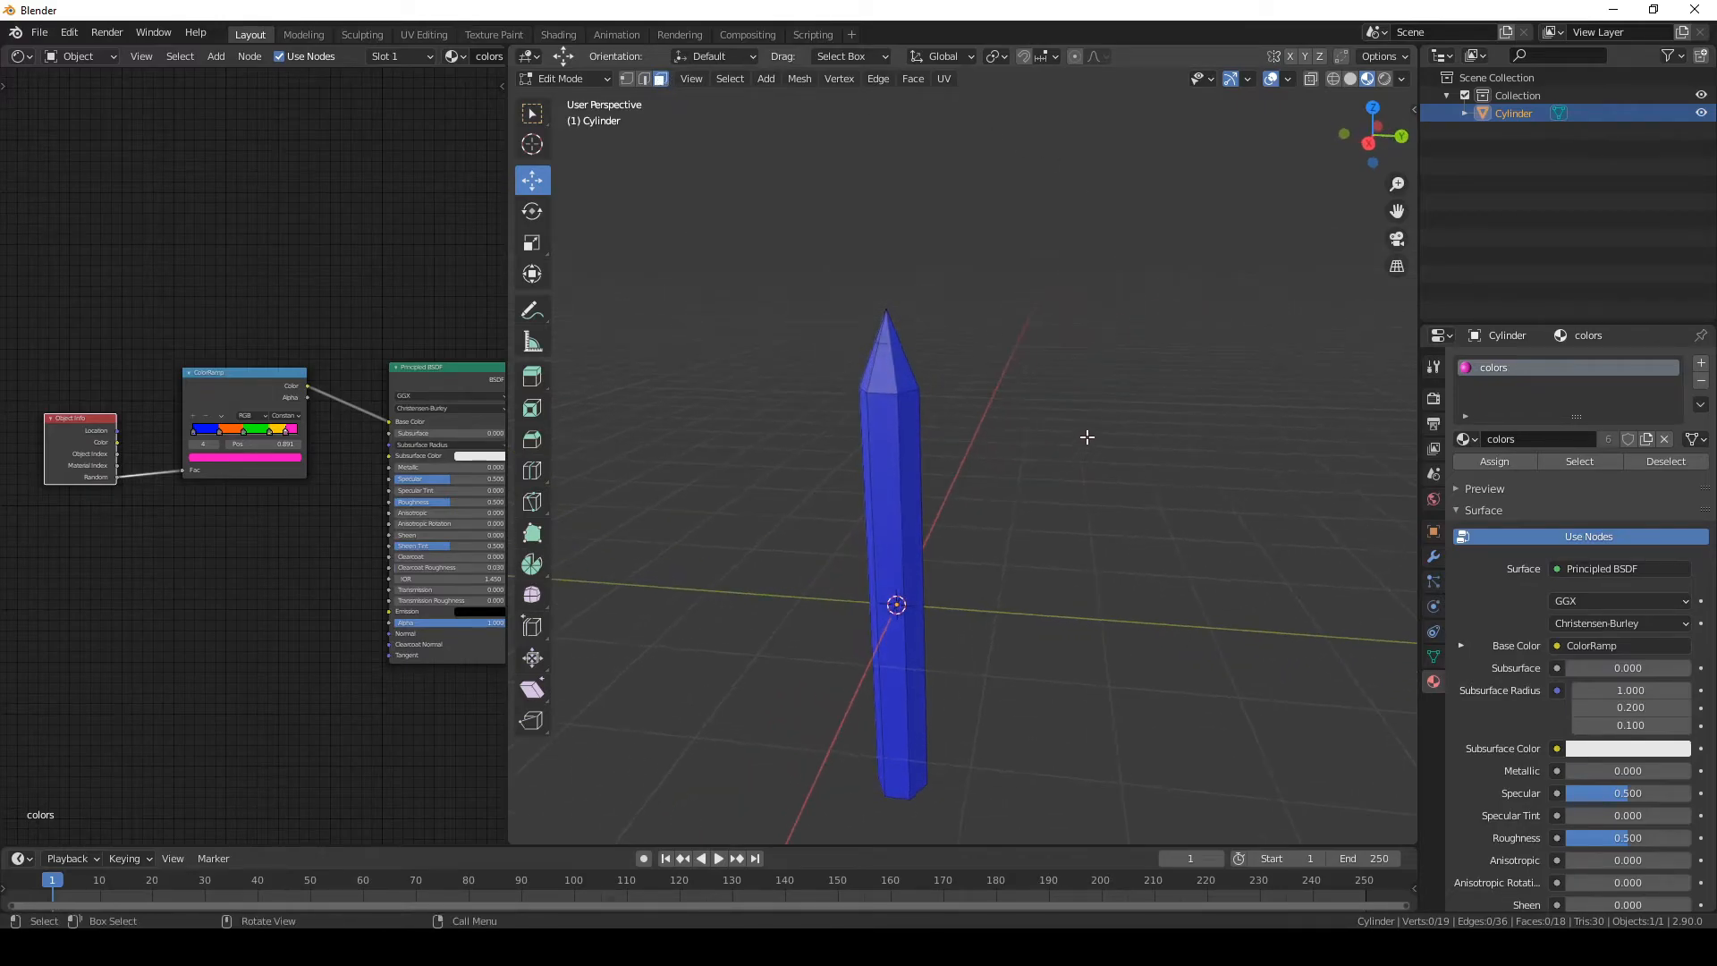
{"action": "scroll", "coordinate": [1081, 460], "scroll_direction": "up", "scroll_amount": 3}
{"action": "left_click", "coordinate": [825, 304], "text": "alt"}
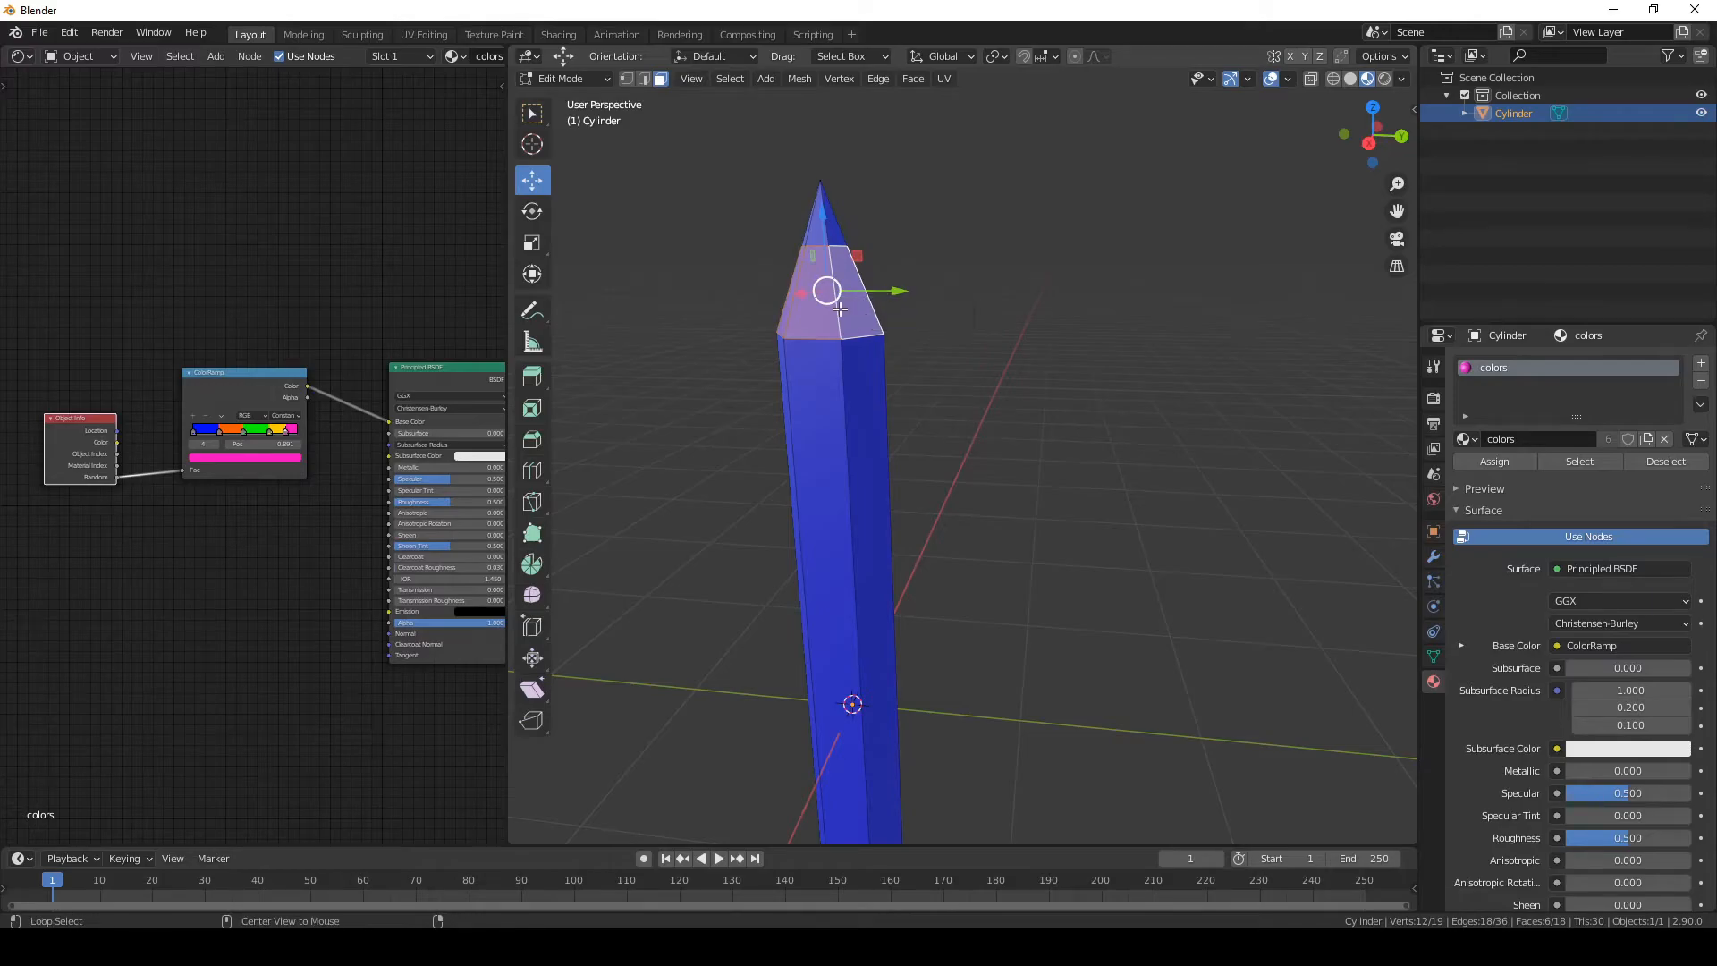
{"action": "left_click", "coordinate": [1019, 287]}
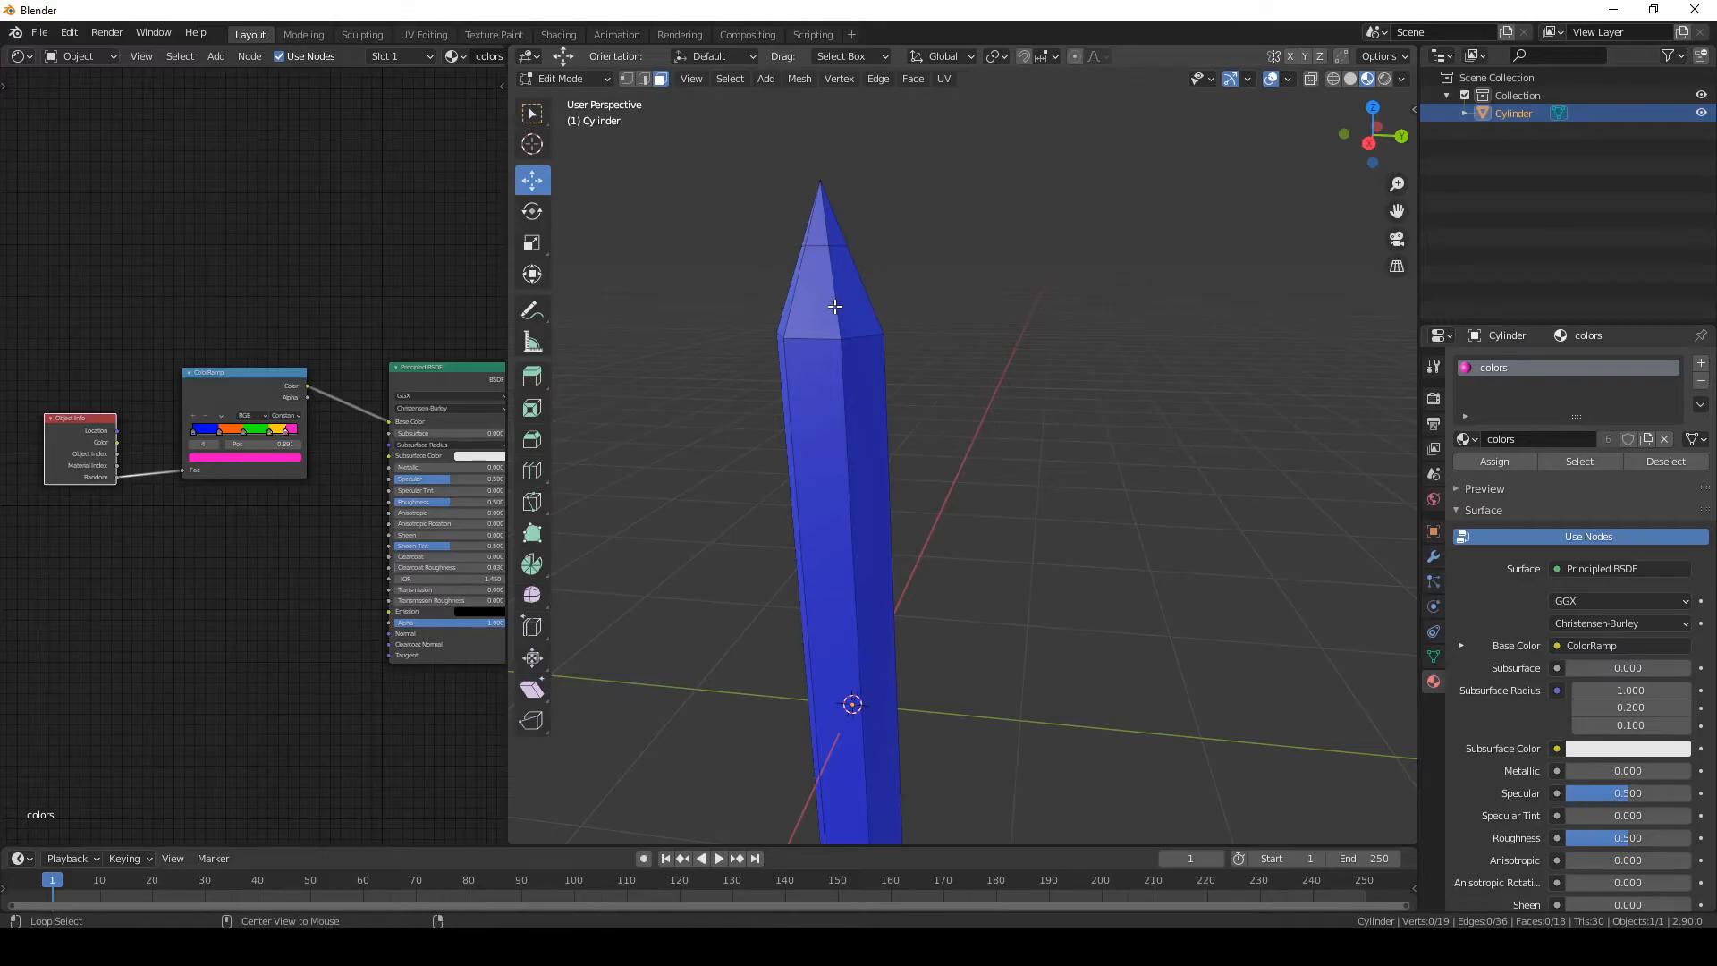
{"action": "left_click", "coordinate": [831, 307], "text": "alt"}
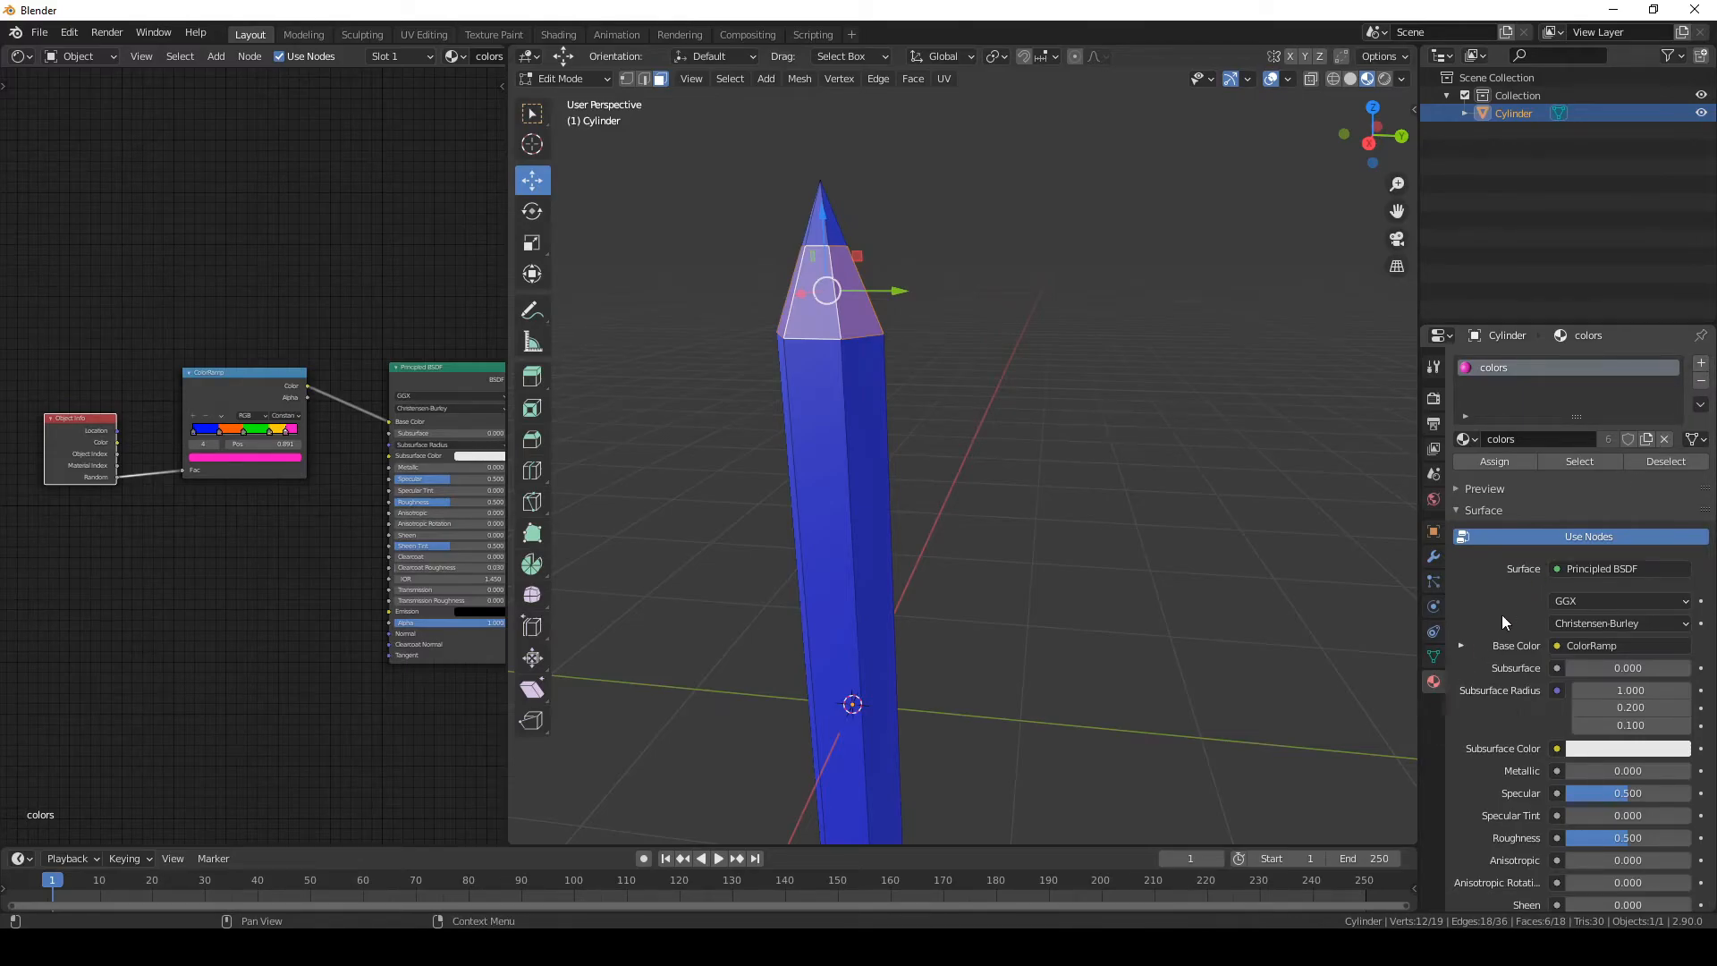
- Add a second material slot with a new material and assign it to the selected sloped faces
{"action": "left_click", "coordinate": [1700, 365]}
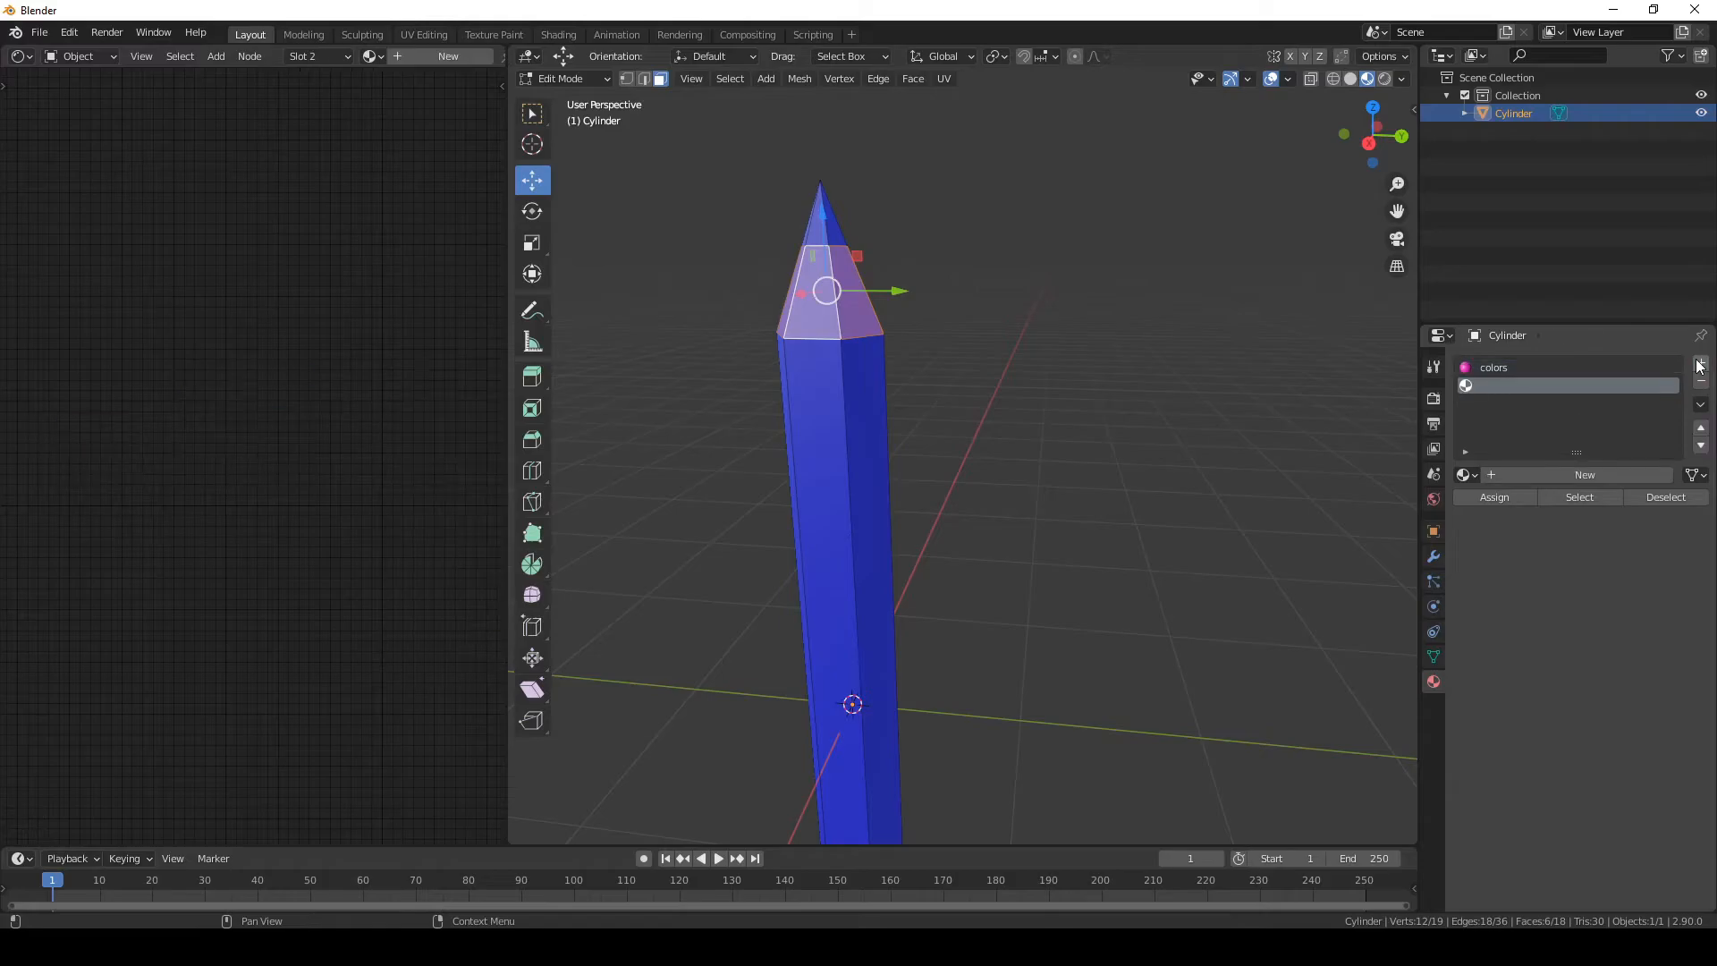
{"action": "left_click", "coordinate": [1522, 475]}
{"action": "left_click", "coordinate": [1495, 498]}
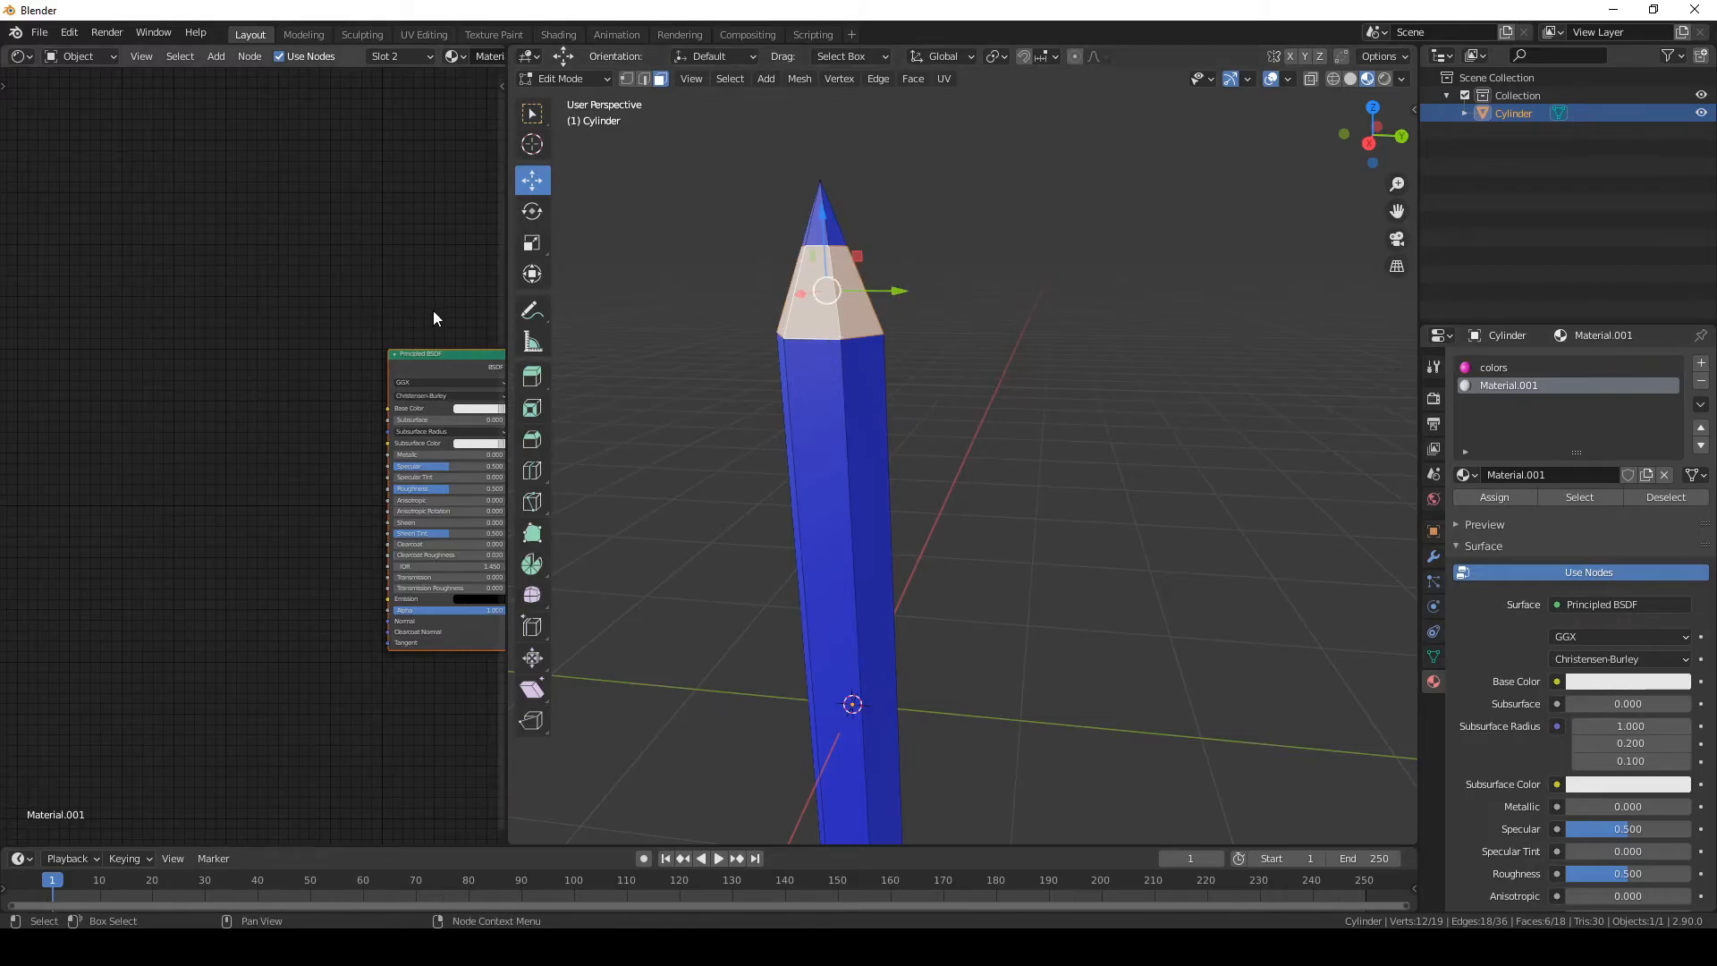
- Set Material.001's base color to a peach wood tone, about hue 0.069, saturation 0.405, value 0.906, and deselect the faces
{"action": "scroll", "coordinate": [433, 309], "scroll_direction": "up", "scroll_amount": 5}
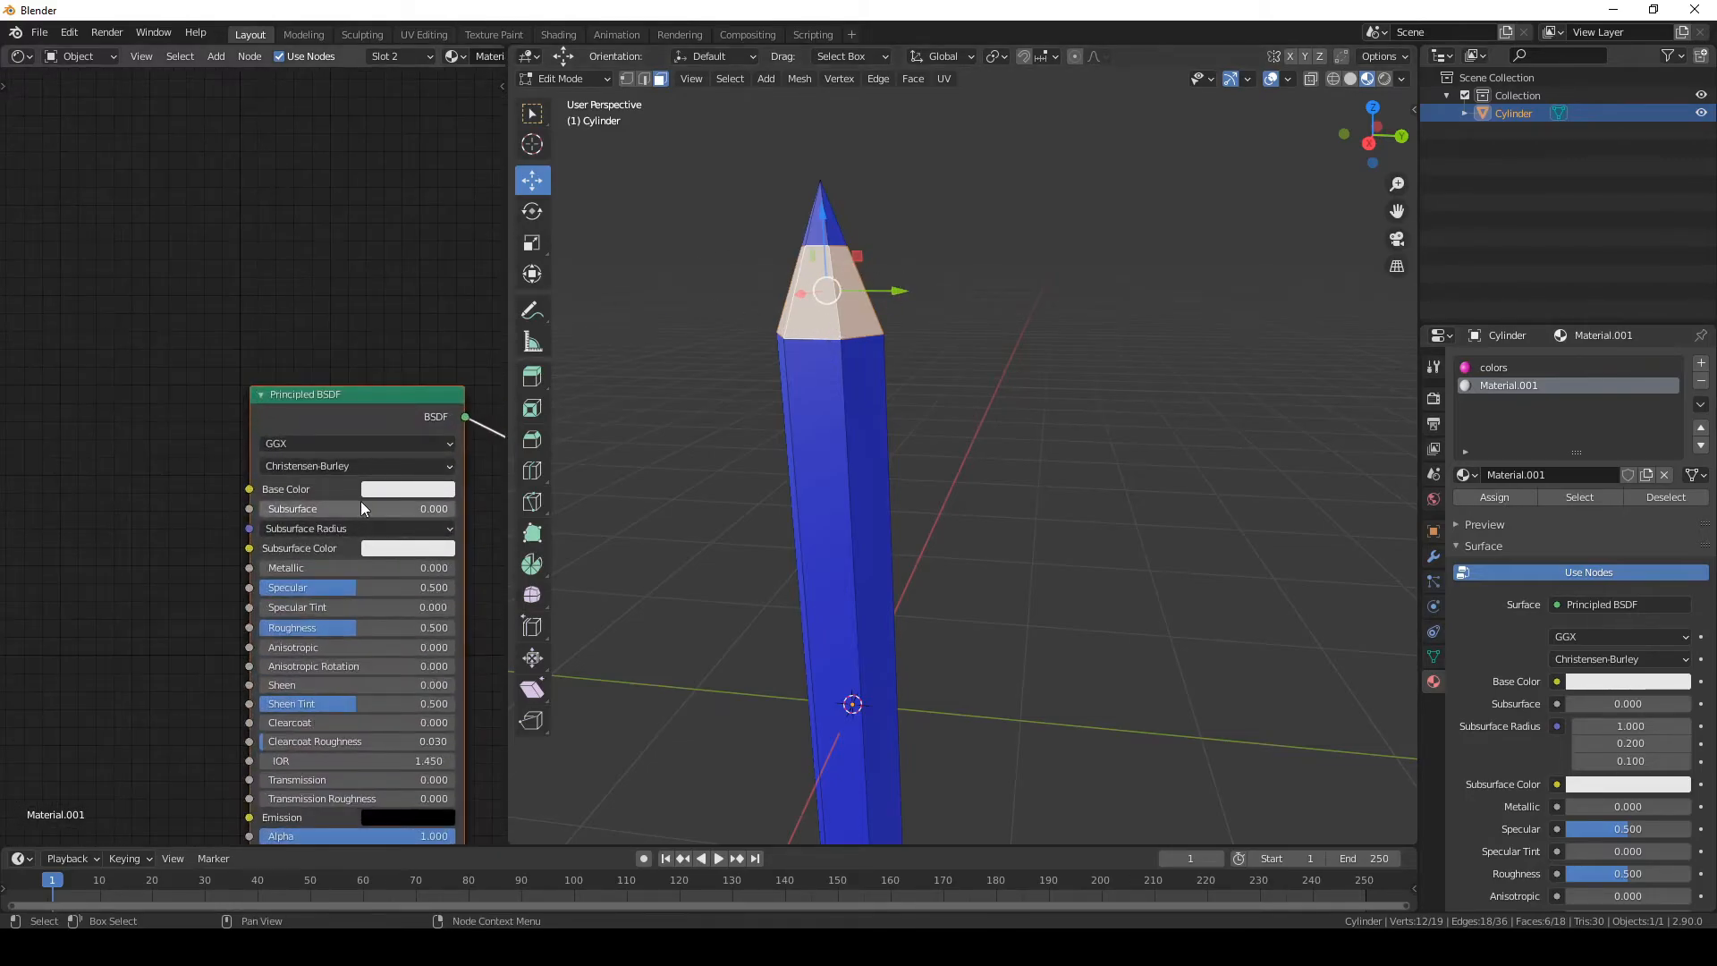
{"action": "left_click", "coordinate": [421, 489]}
{"action": "left_click_drag", "start_coordinate": [437, 295], "coordinate": [427, 317]}
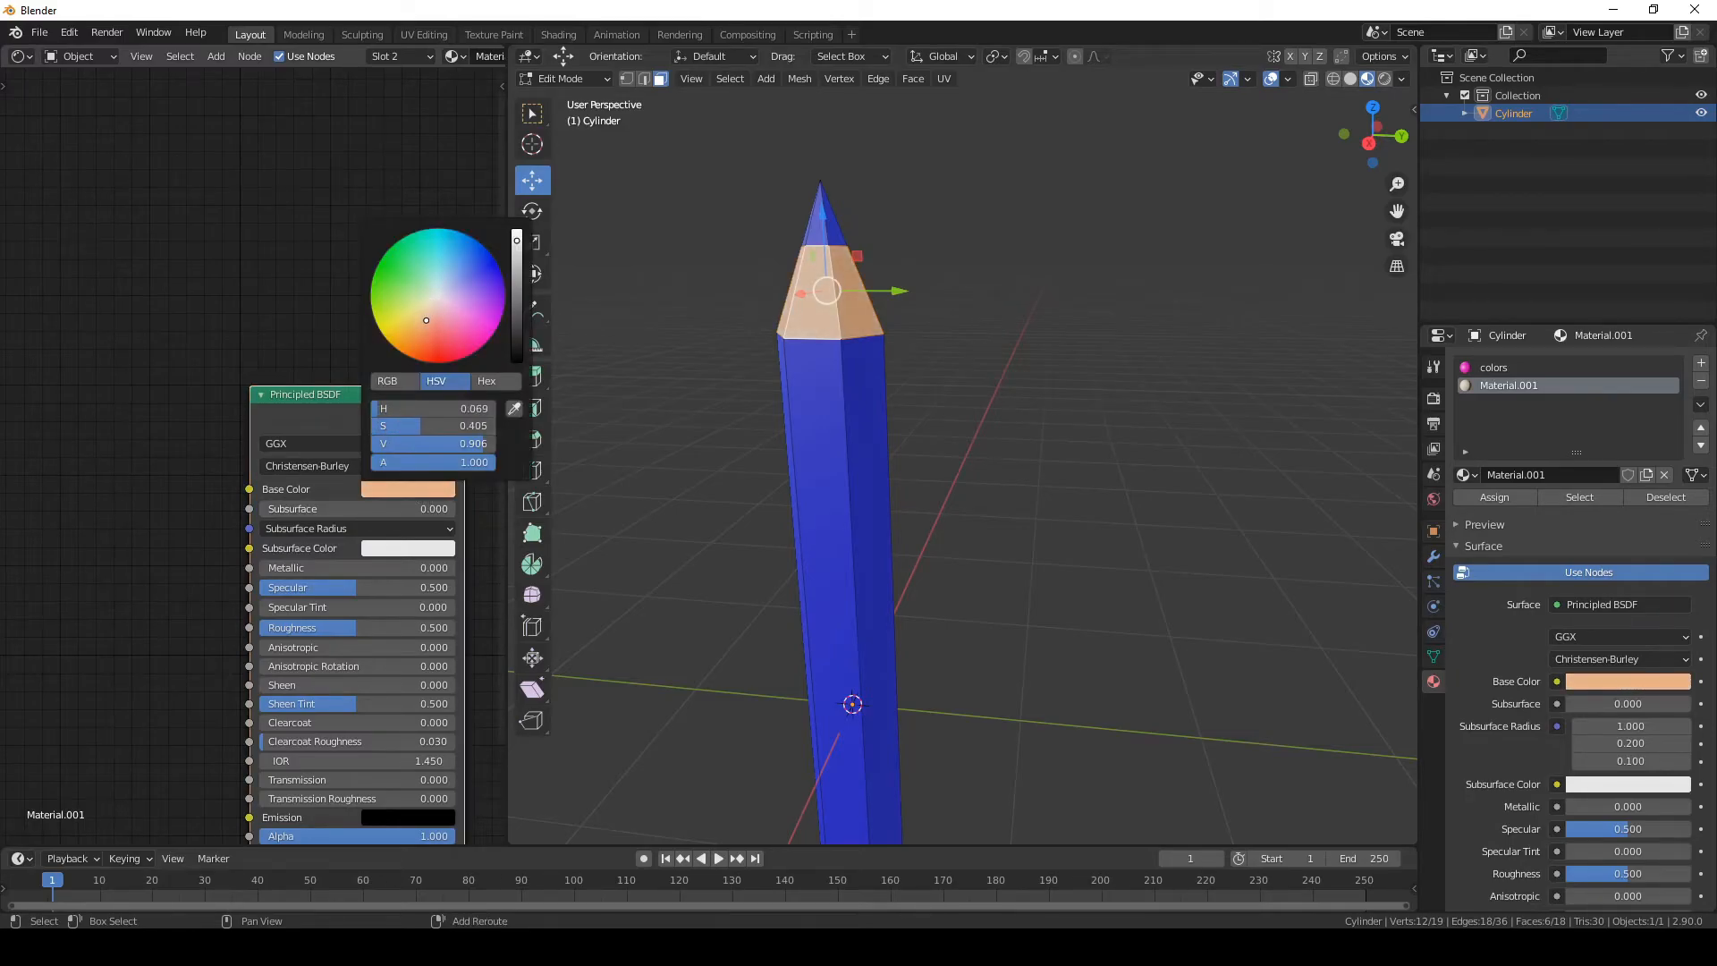
{"action": "left_click", "coordinate": [1025, 288]}
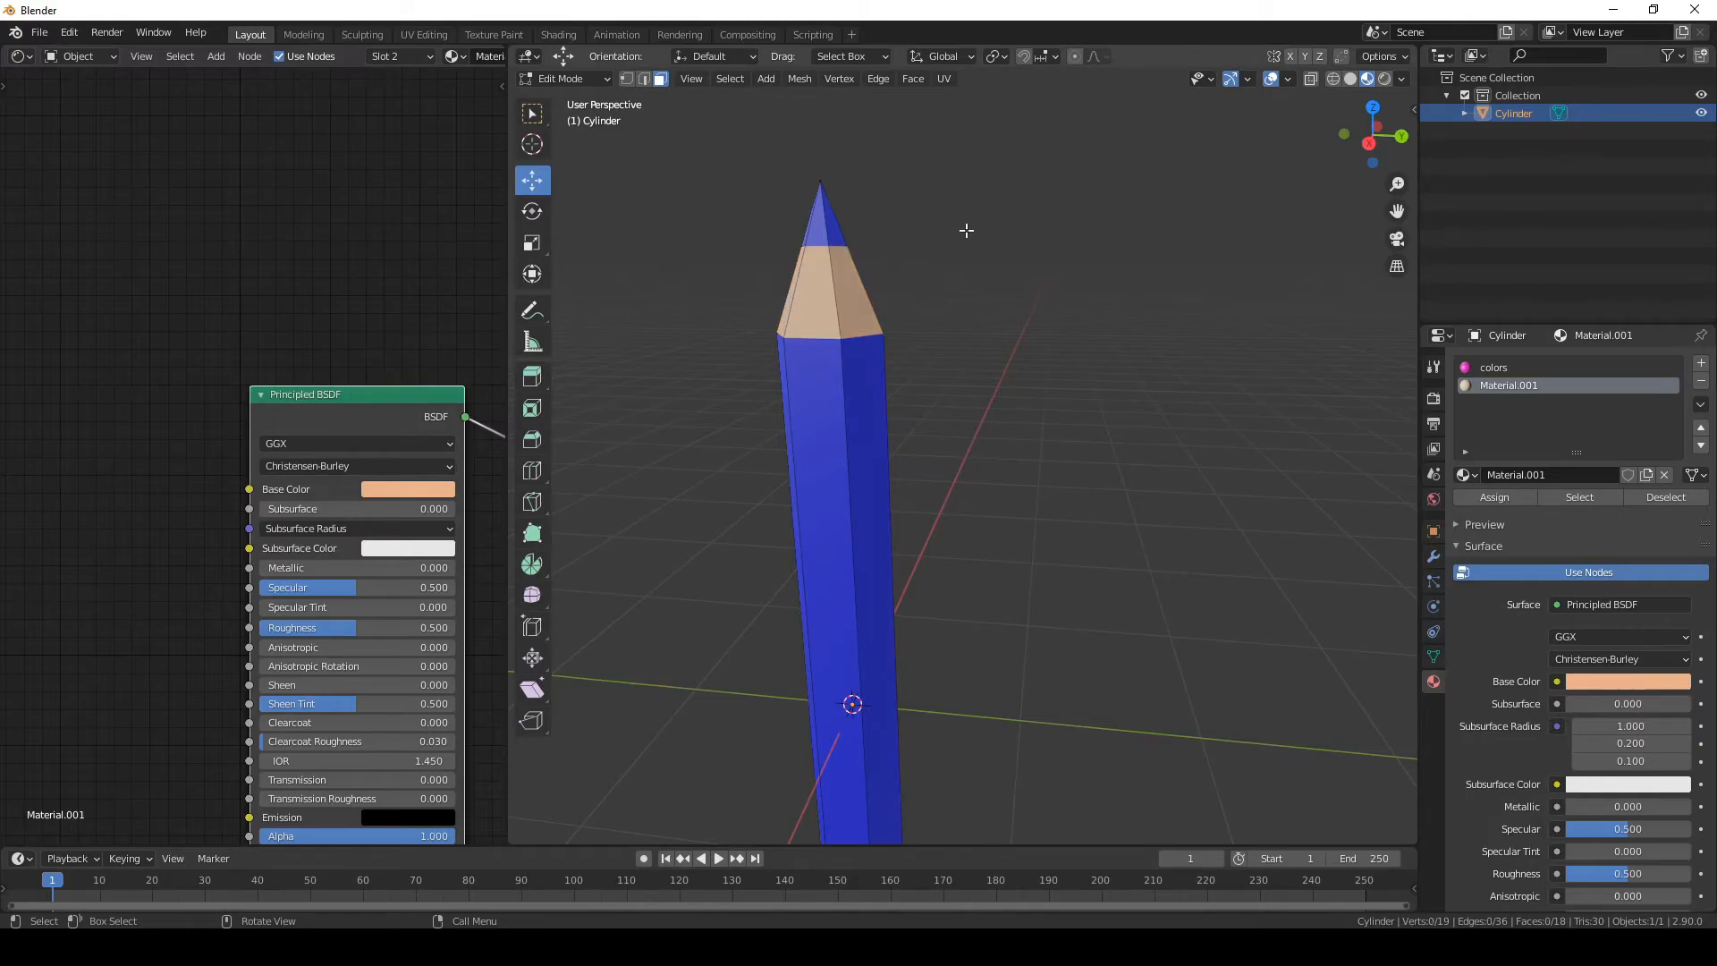
- Return to Object Mode and examine the pencil's tip and shaft colors from the right side and in perspective
{"action": "key", "text": "1"}
{"action": "left_click", "coordinate": [1369, 143]}
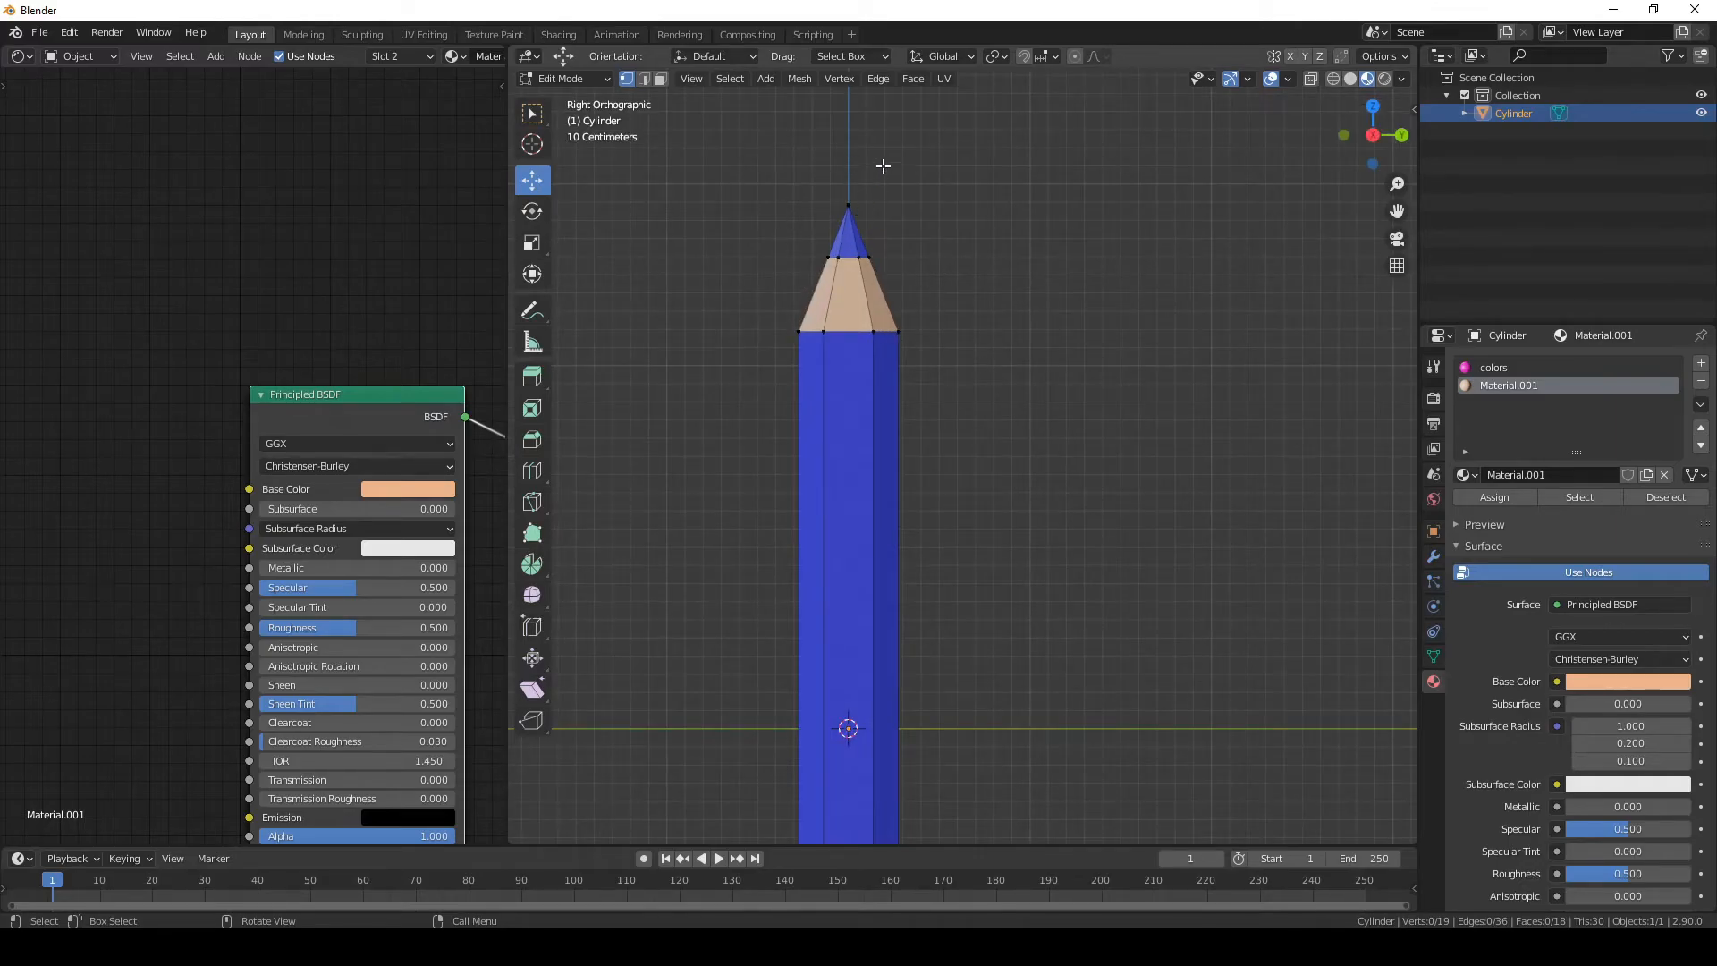
{"action": "key", "text": "Tab"}
{"action": "scroll", "coordinate": [1113, 442], "scroll_direction": "down", "scroll_amount": 4}
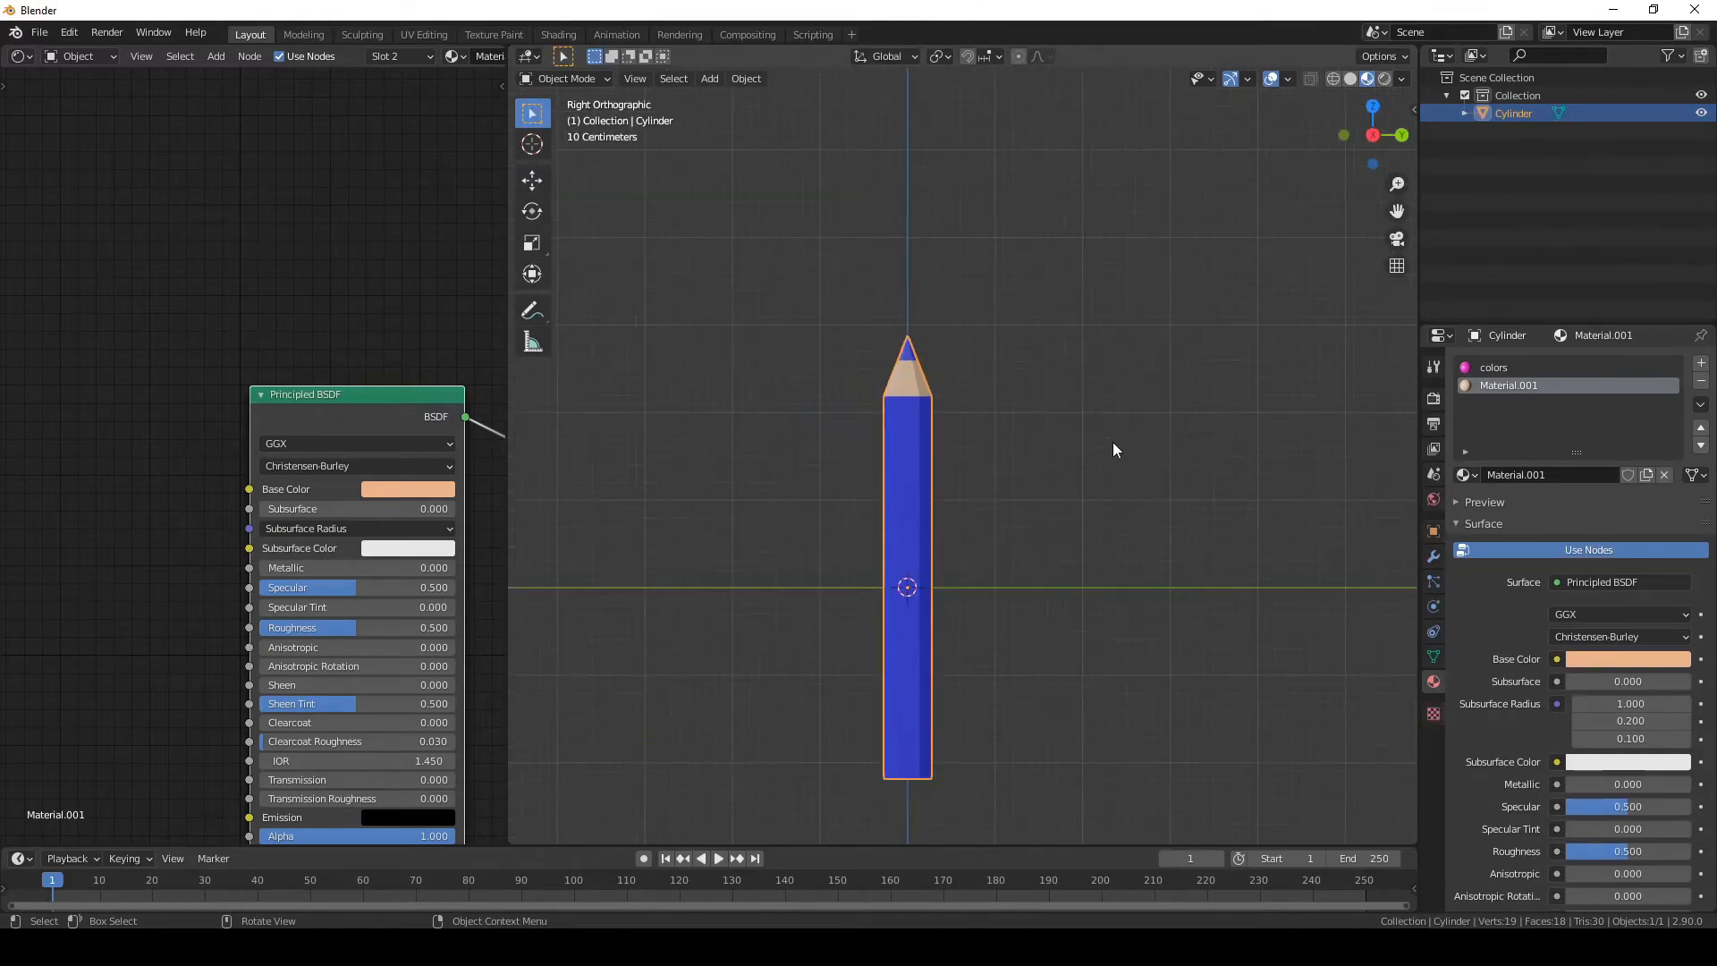
{"action": "left_click", "coordinate": [1113, 442]}
{"action": "mouse_move", "coordinate": [1066, 614]}
{"action": "middle_mouse_down", "text": "shift"}
{"action": "mouse_move", "coordinate": [1055, 472]}
{"action": "mouse_move", "coordinate": [1023, 565]}
{"action": "middle_mouse_up", "text": "shift"}
{"action": "left_click", "coordinate": [908, 574]}
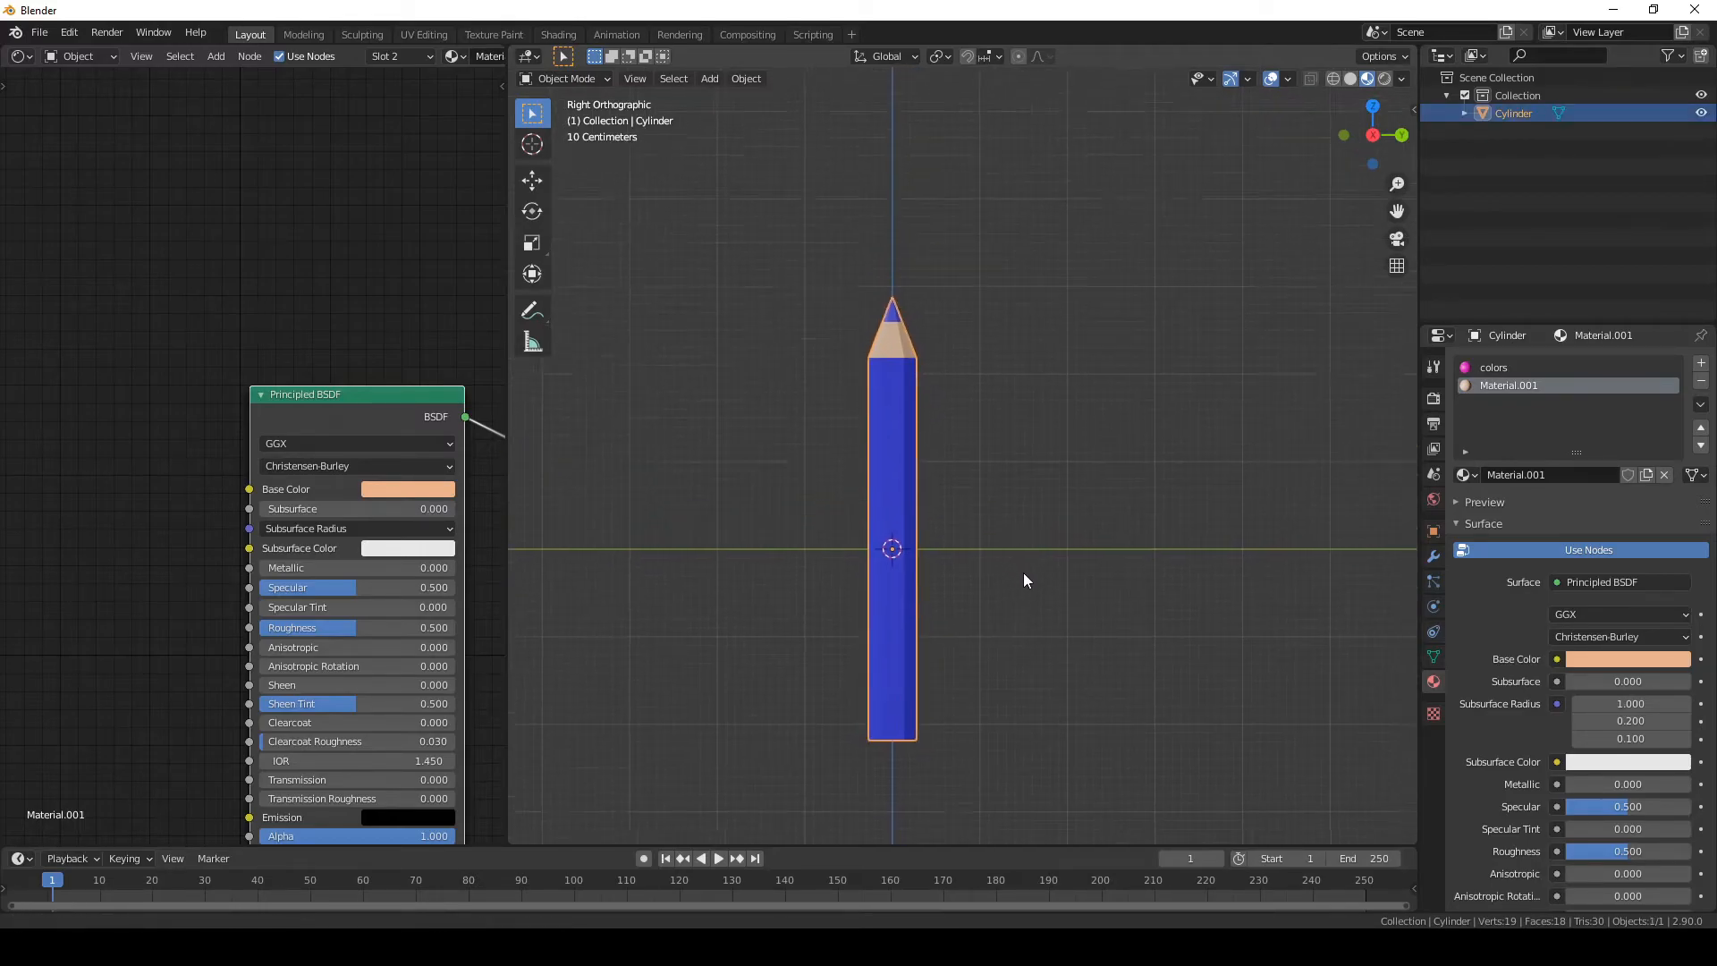
{"action": "scroll", "coordinate": [1022, 591], "scroll_direction": "up", "scroll_amount": 2}
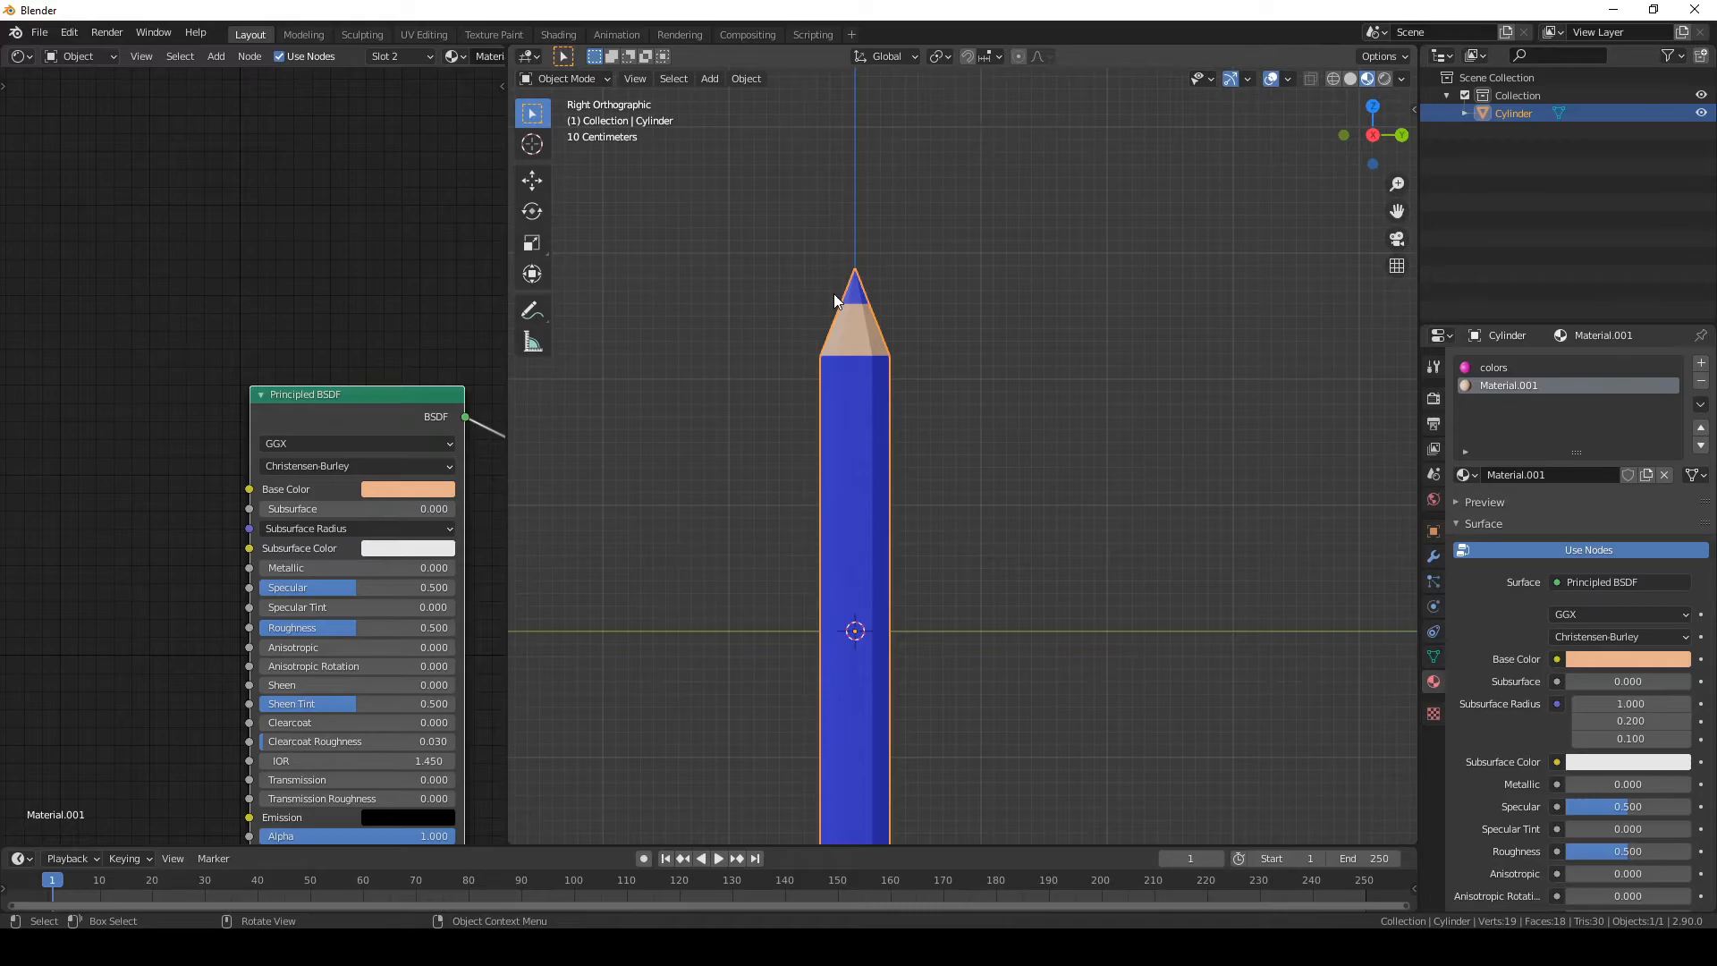
{"action": "middle_click_drag", "start_coordinate": [915, 469], "coordinate": [996, 400], "text": "shift"}
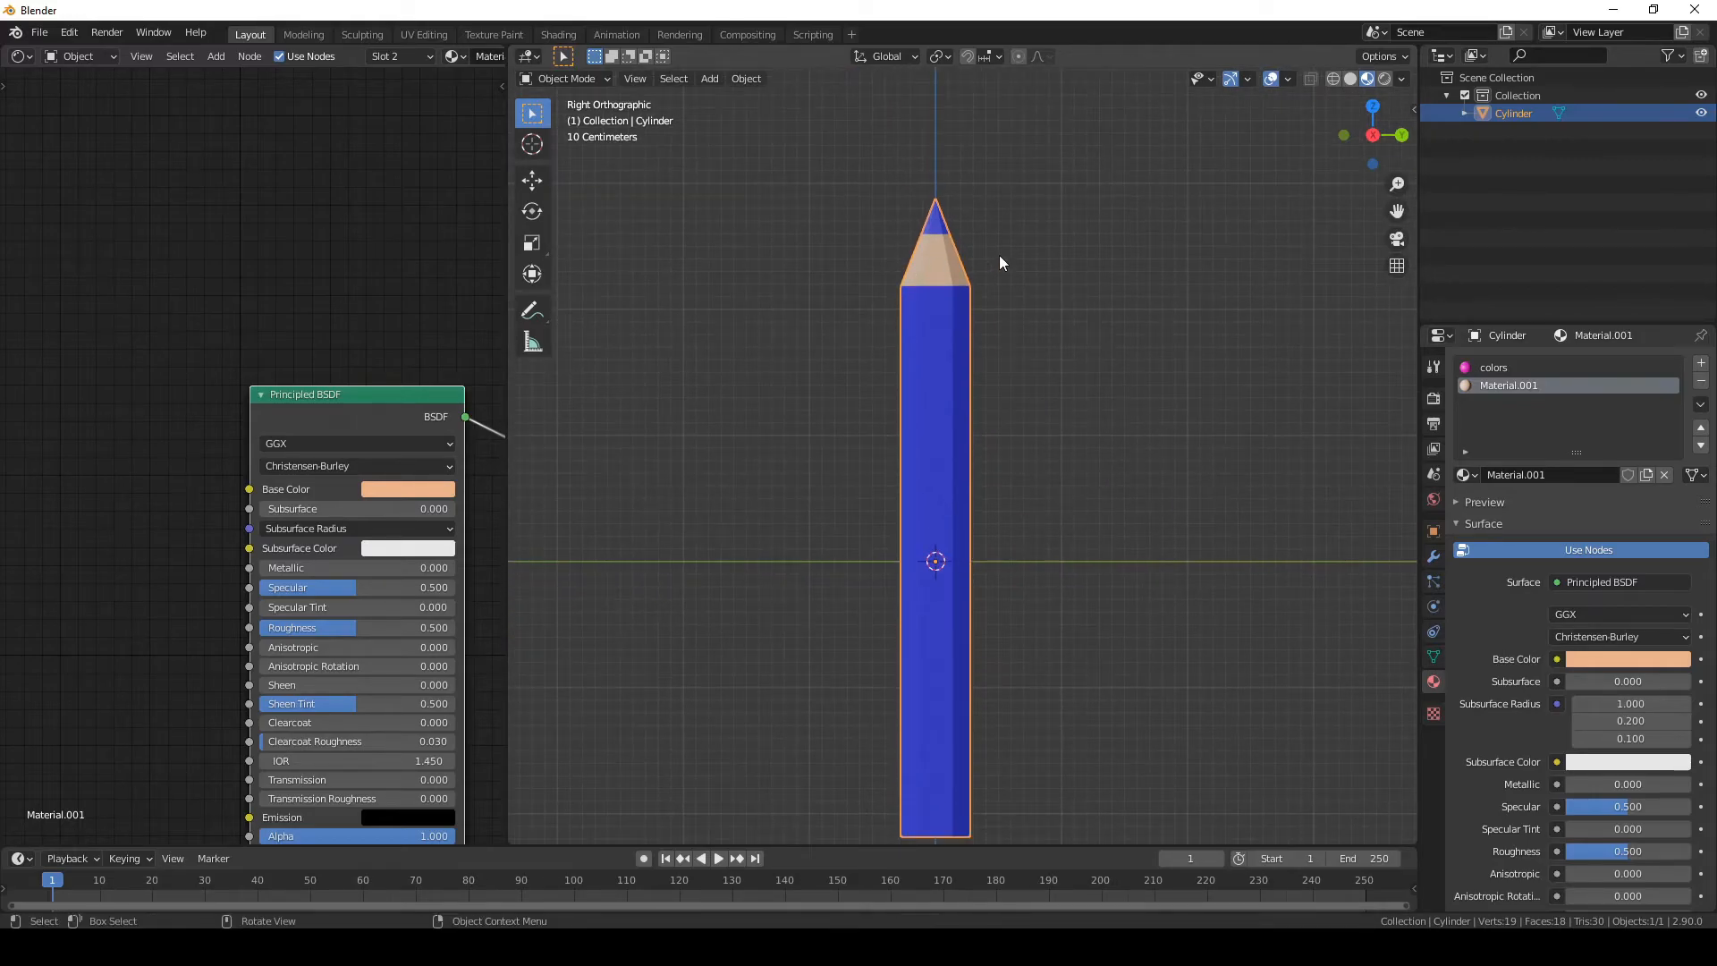
{"action": "mouse_move", "coordinate": [922, 320]}
{"action": "middle_mouse_down"}
{"action": "mouse_move", "coordinate": [868, 299]}
{"action": "mouse_move", "coordinate": [975, 196]}
{"action": "mouse_move", "coordinate": [1082, 216]}
{"action": "mouse_move", "coordinate": [965, 195]}
{"action": "mouse_move", "coordinate": [927, 387]}
{"action": "middle_mouse_up"}
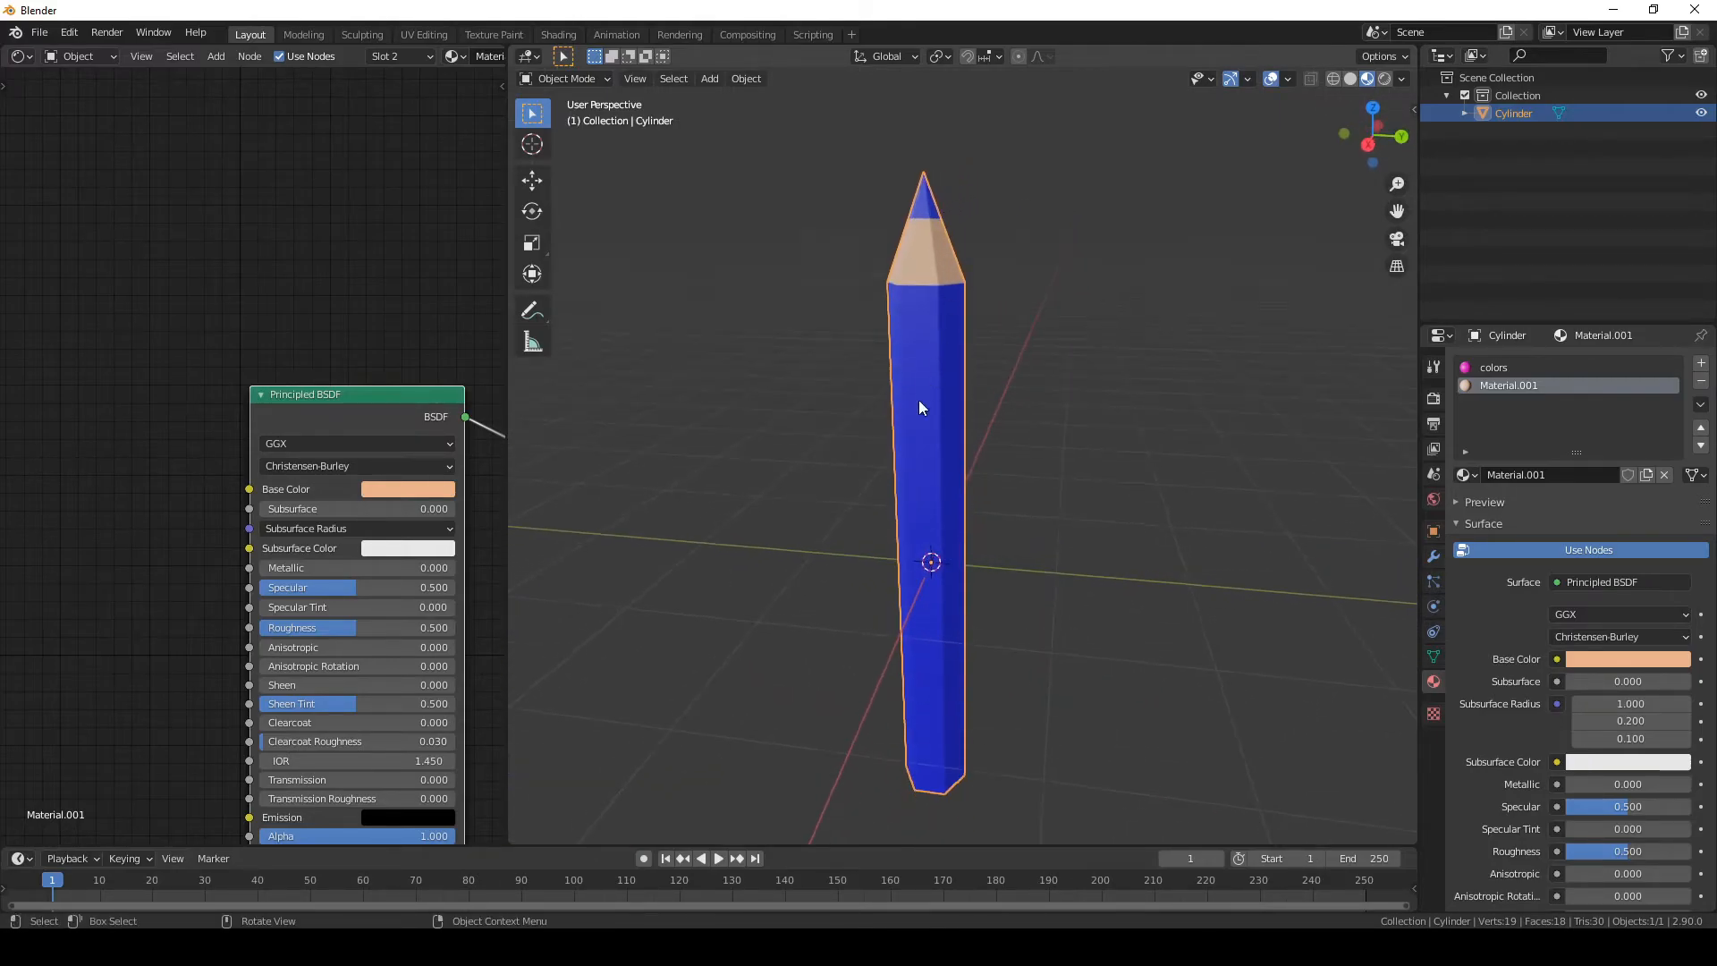
- Select the ring of long shaft faces and mark their edges as sharp, finishing in Object Mode
{"action": "key", "text": "Tab"}
{"action": "middle_click_drag", "start_coordinate": [1073, 399], "coordinate": [1008, 387]}
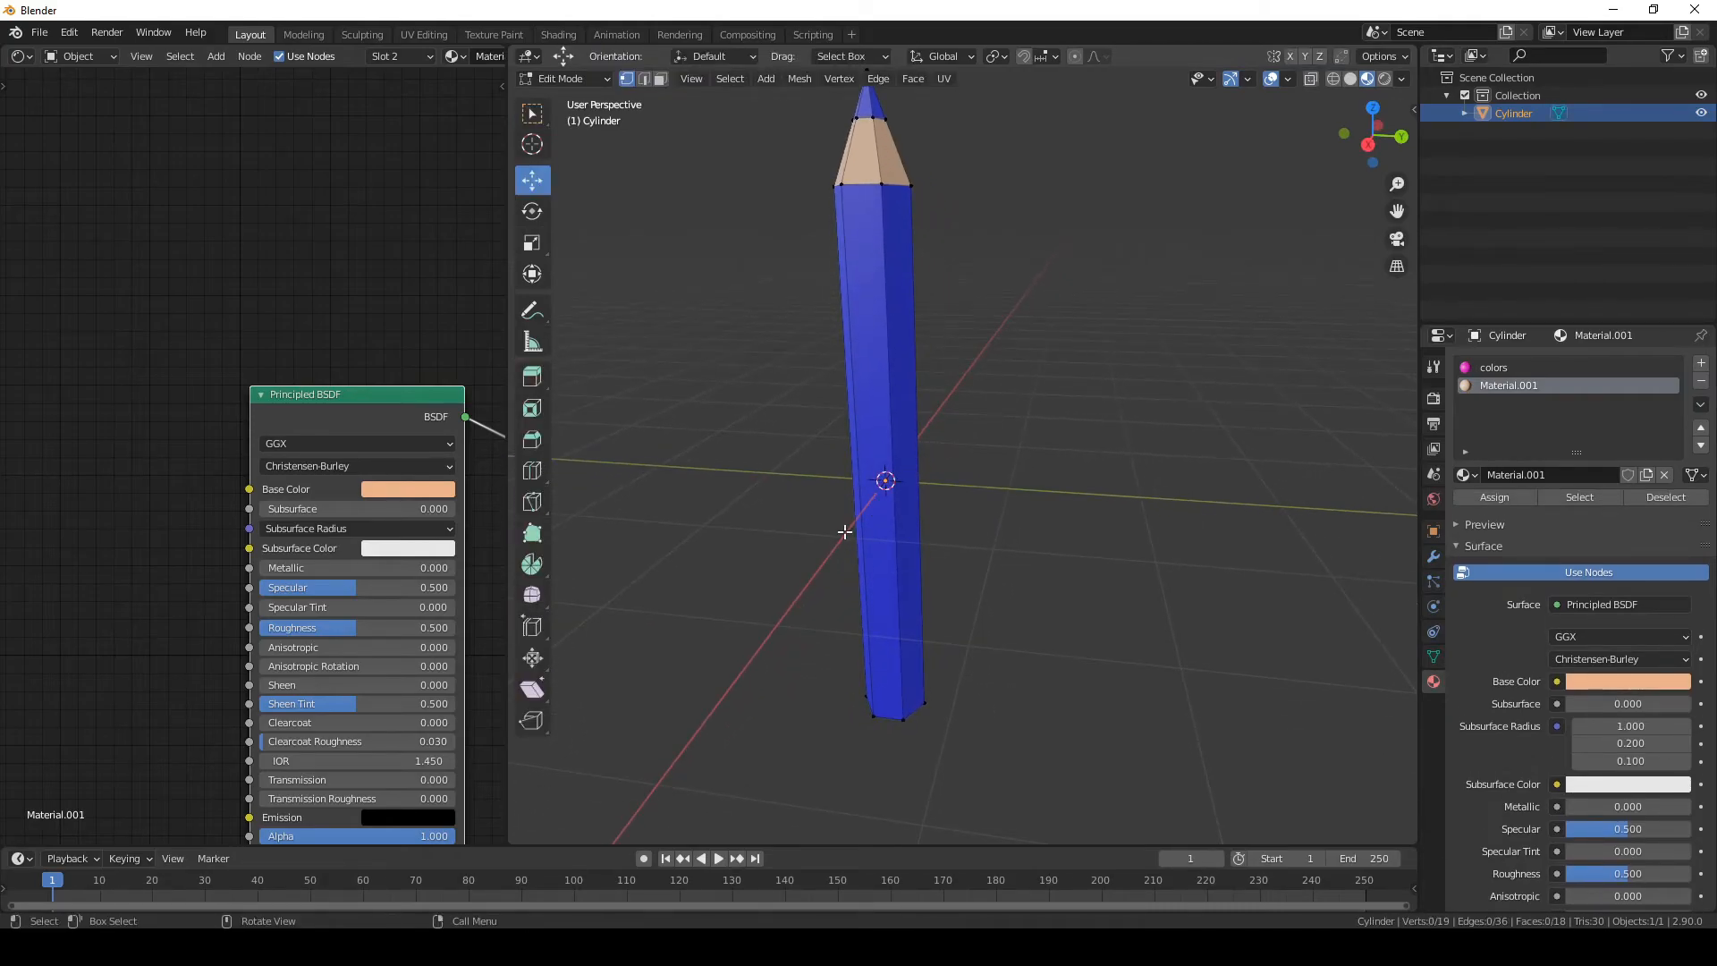
{"action": "key", "text": "Tab"}
{"action": "key", "text": "Tab"}
{"action": "key", "text": "3"}
{"action": "left_click", "coordinate": [899, 507], "text": "alt"}
{"action": "mouse_move", "coordinate": [899, 507]}
{"action": "middle_mouse_down"}
{"action": "mouse_move", "coordinate": [1058, 453]}
{"action": "mouse_move", "coordinate": [1226, 437]}
{"action": "middle_mouse_up"}
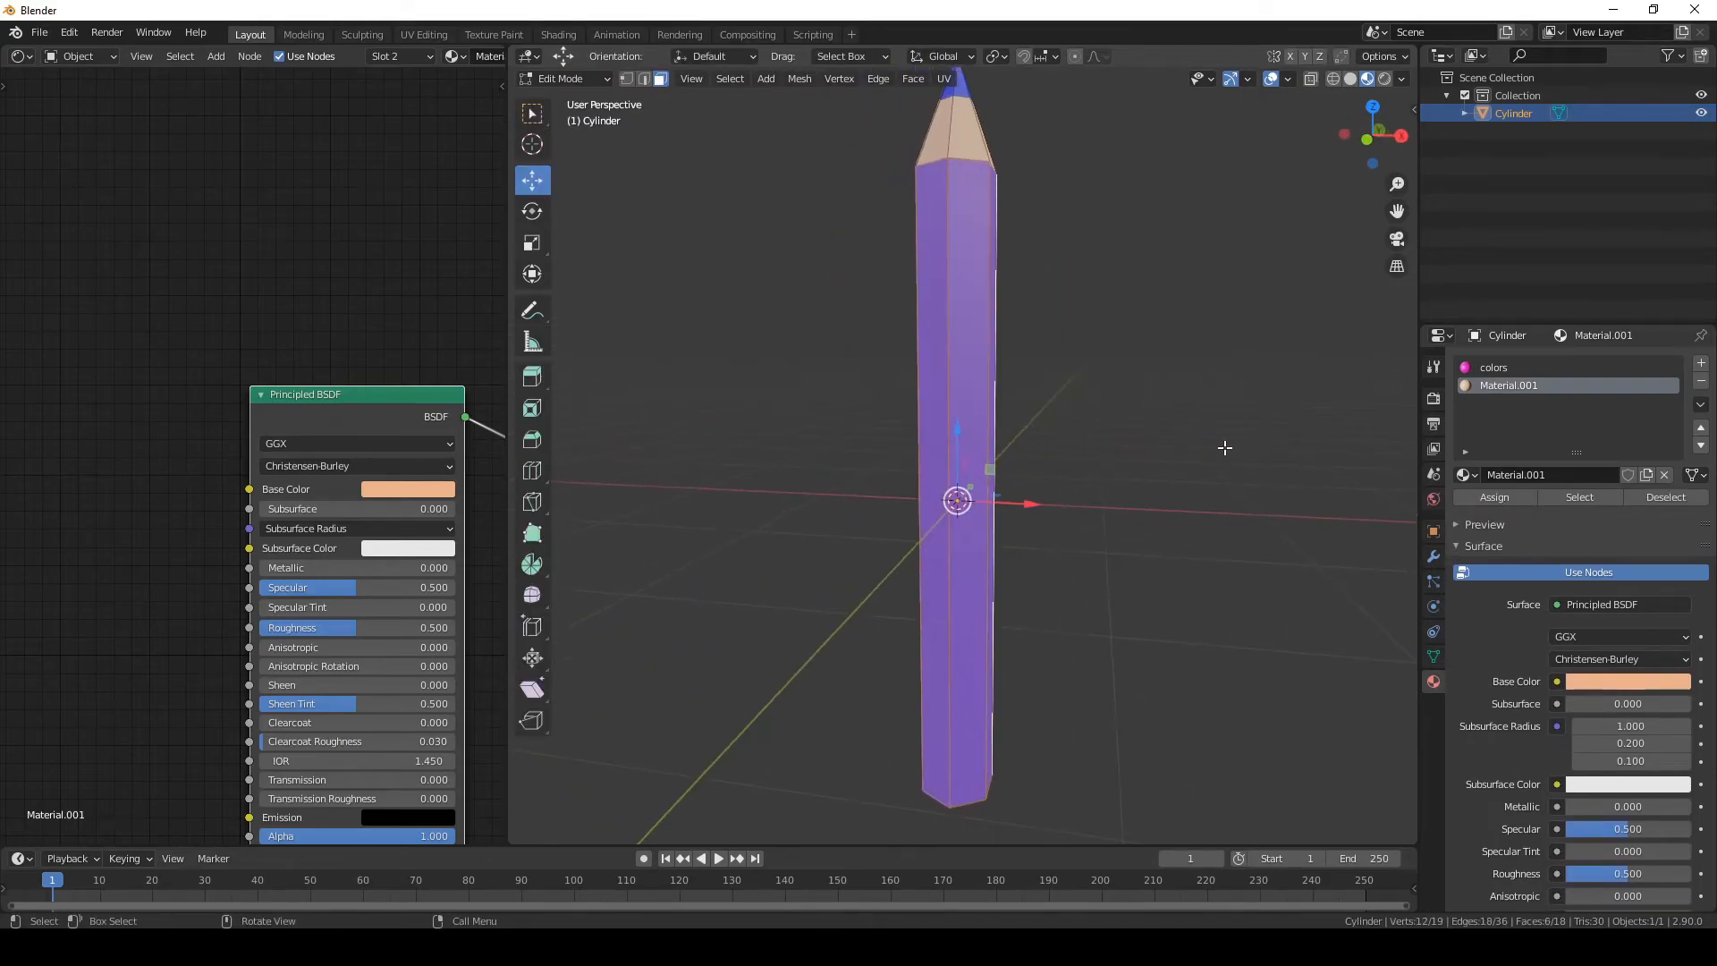
{"action": "middle_click_drag", "start_coordinate": [1147, 391], "coordinate": [1028, 440], "text": "ctrl"}
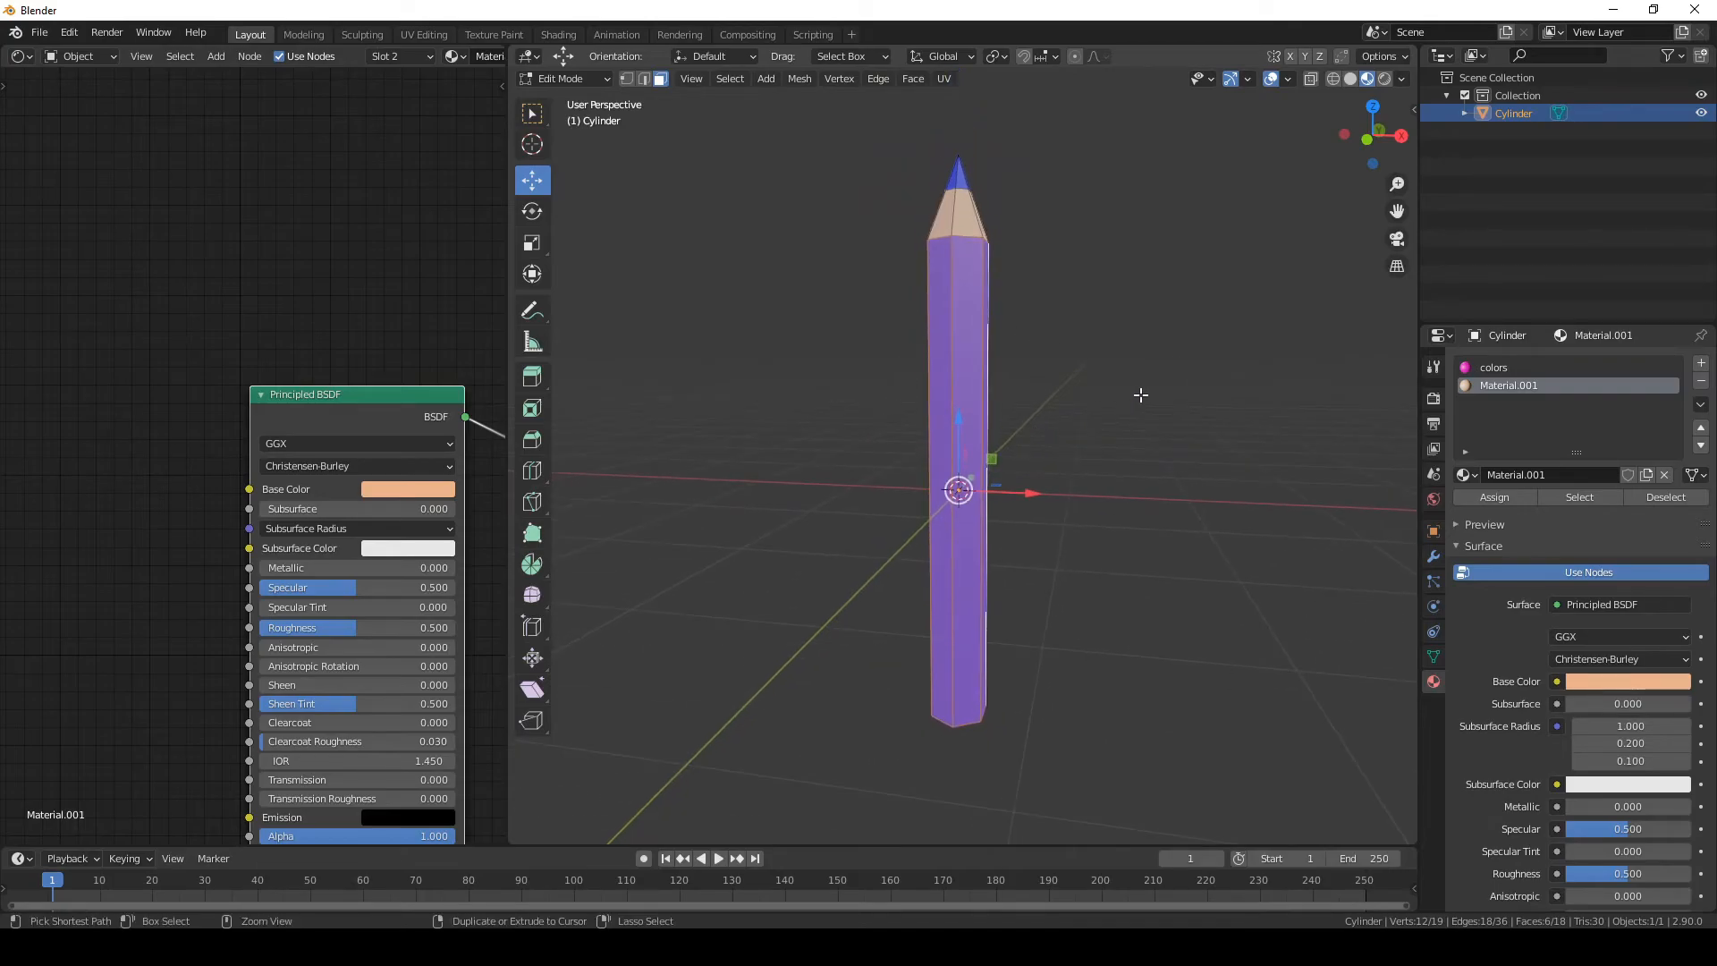
{"action": "key", "text": "ctrl+e"}
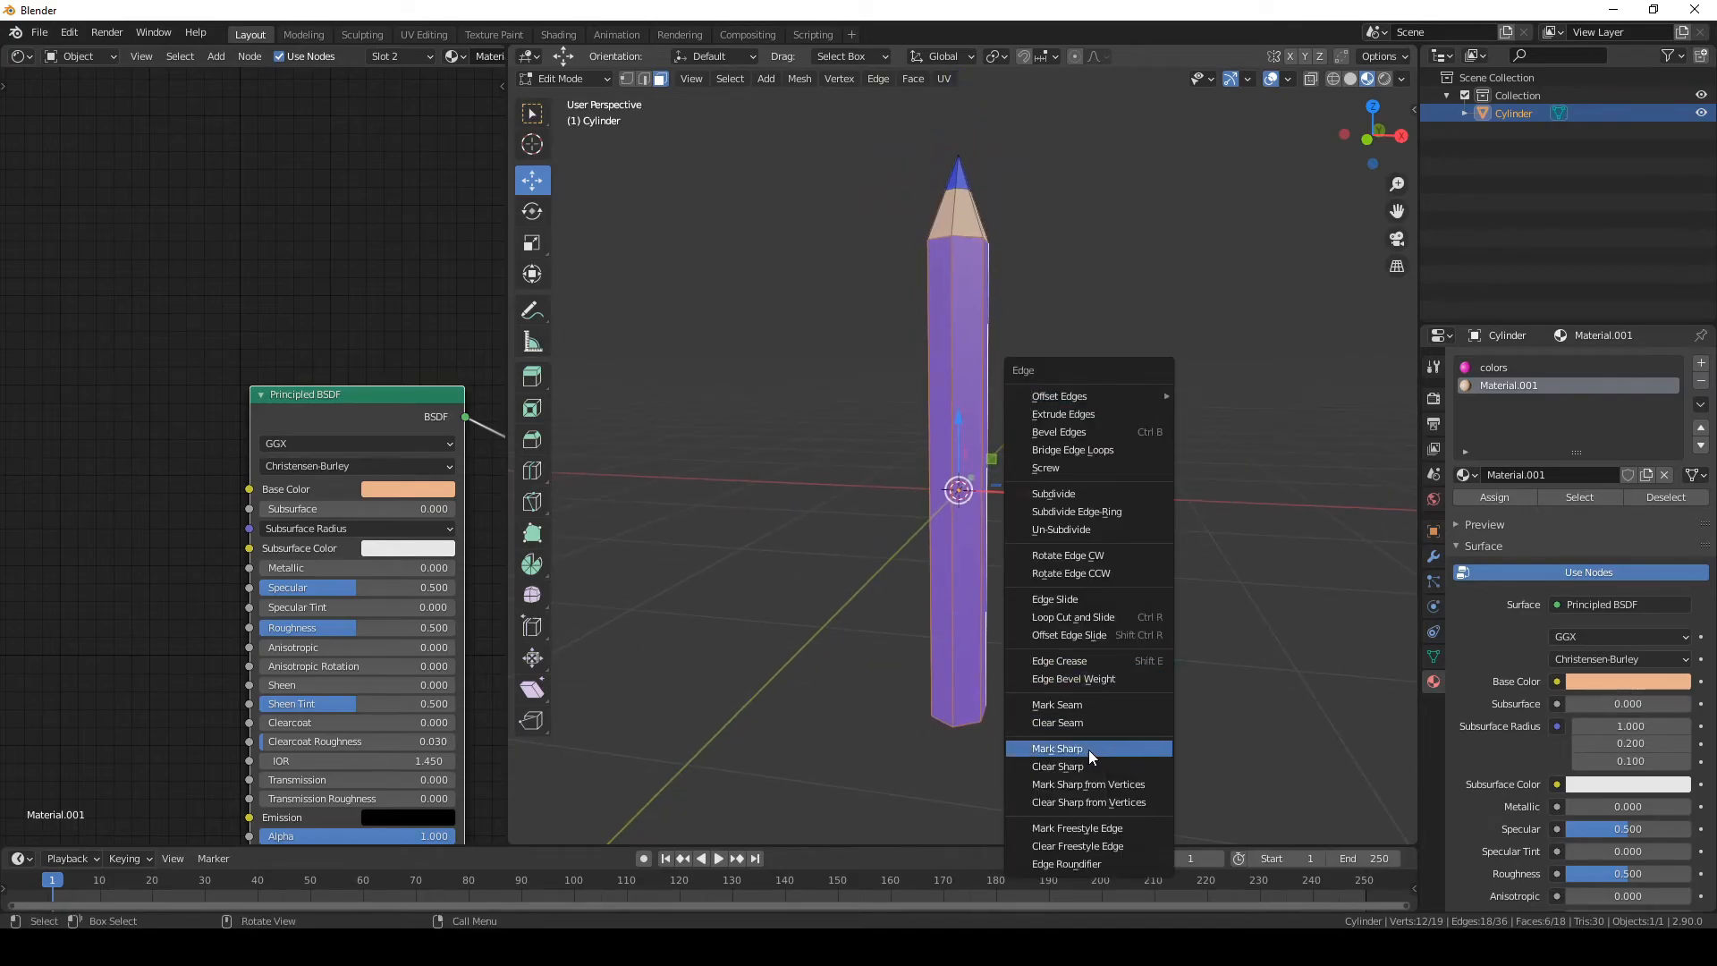
{"action": "left_click", "coordinate": [1093, 746]}
{"action": "key", "text": "Tab"}
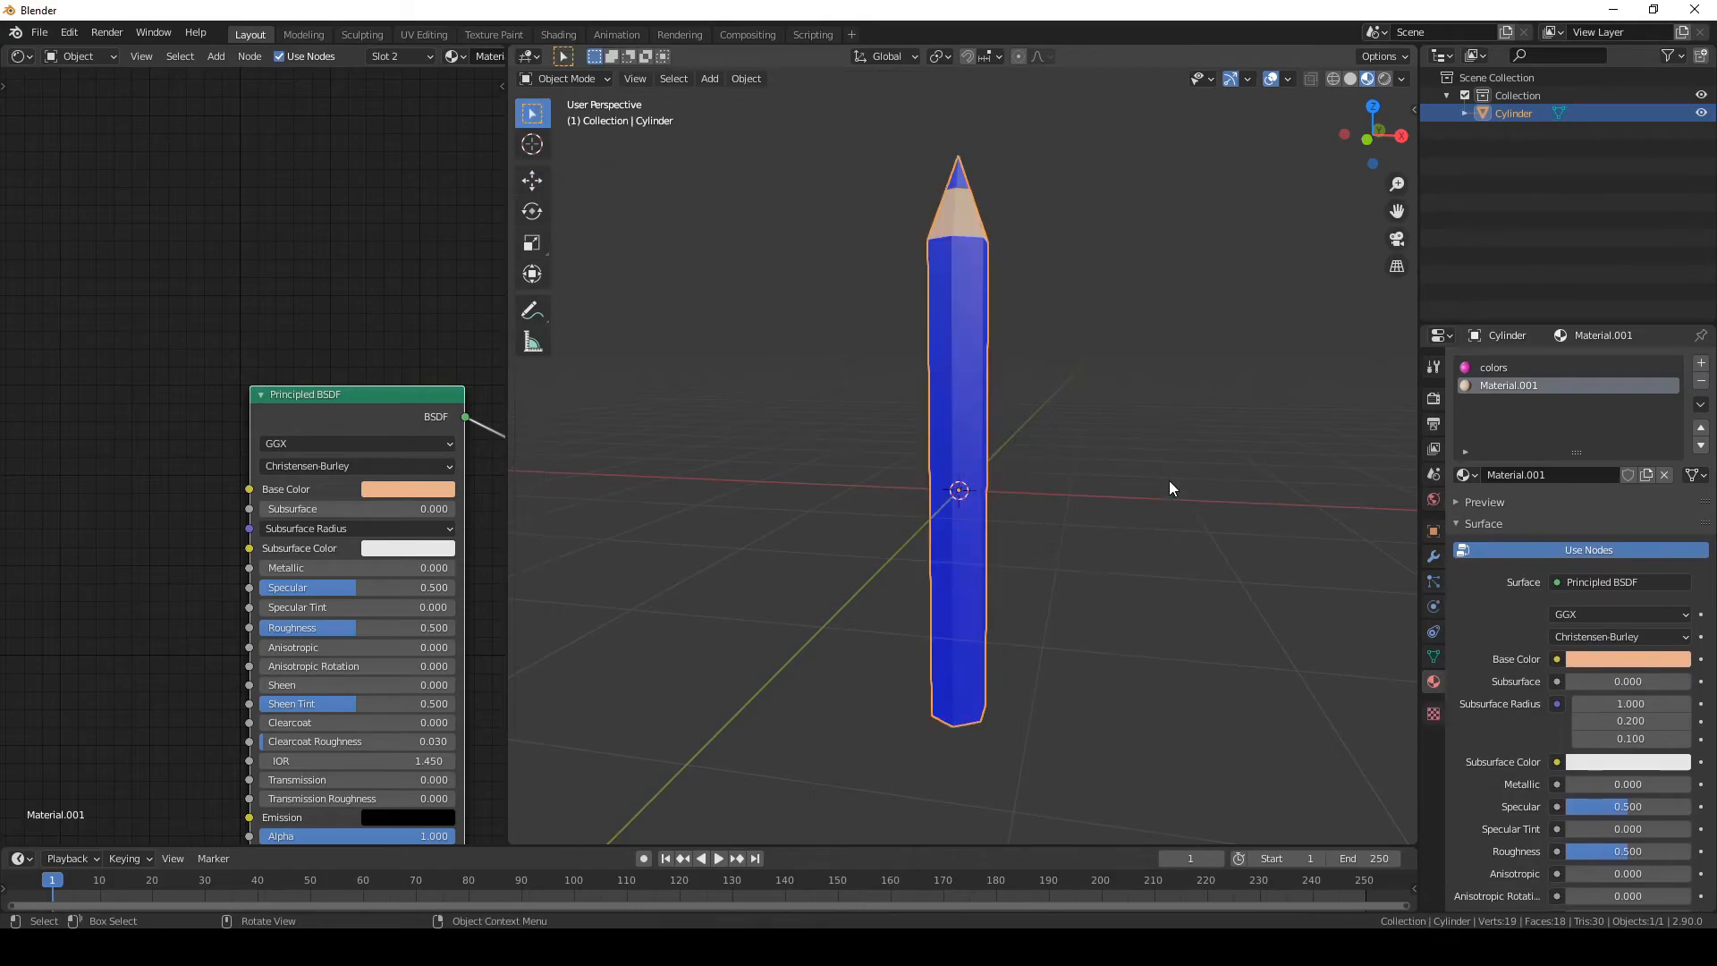
- Apply Shade Smooth to the pencil
{"action": "right_click", "coordinate": [1202, 414]}
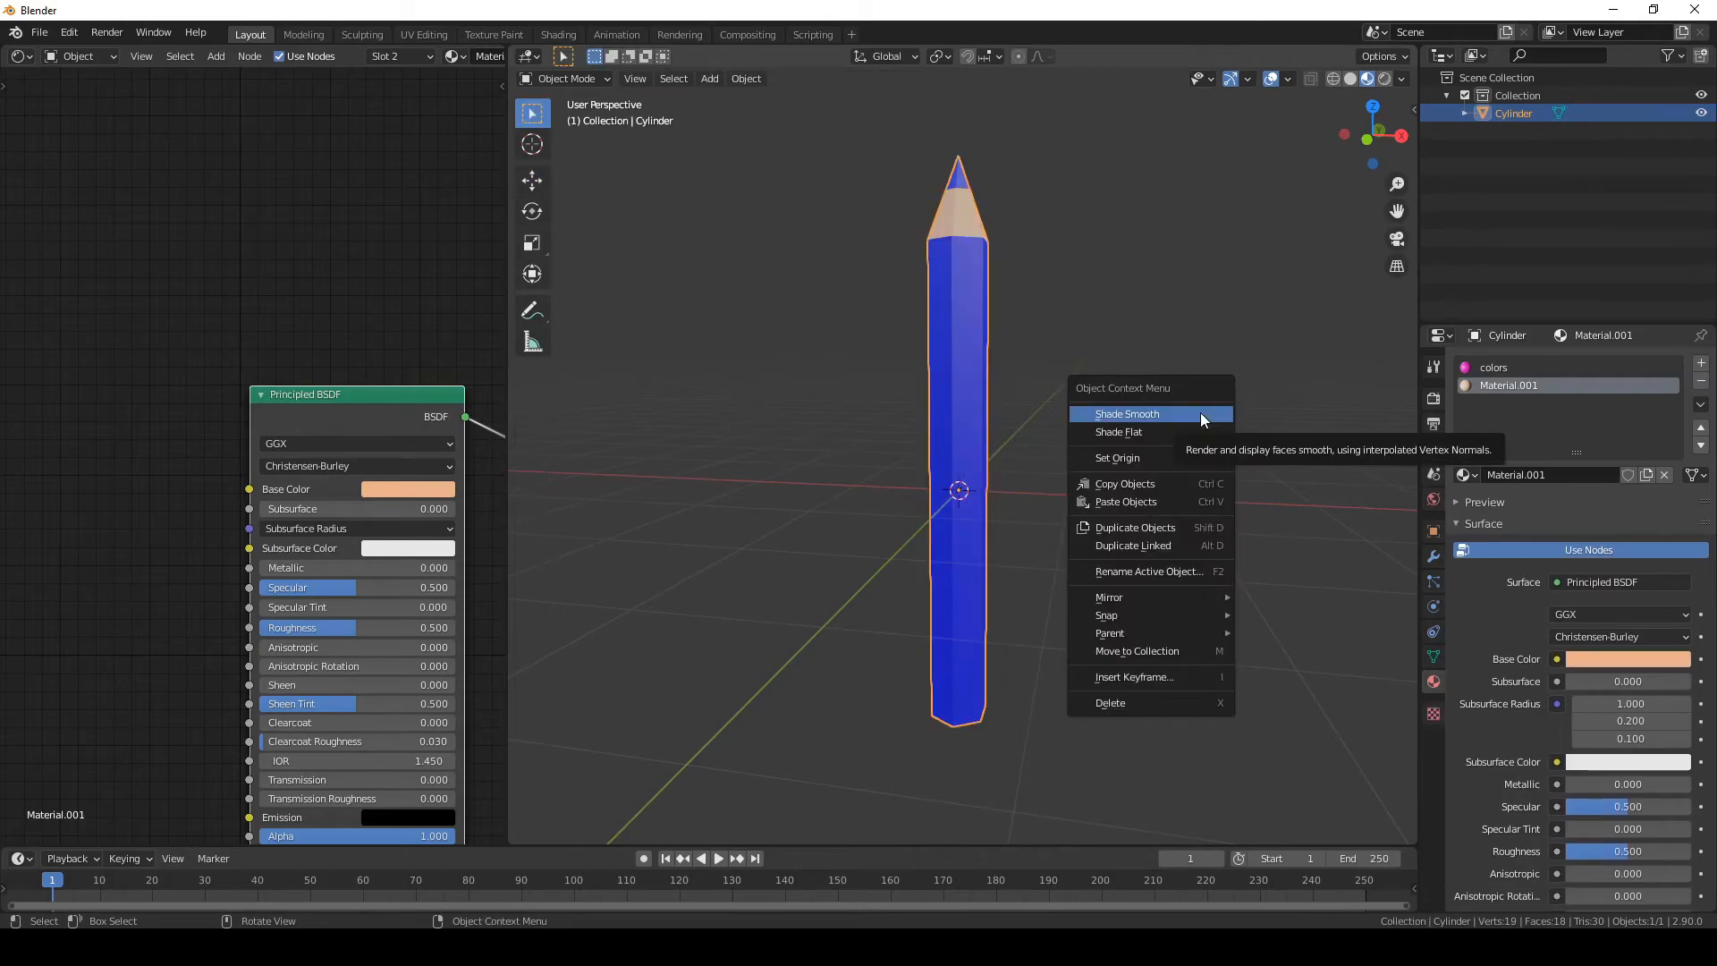
{"action": "left_click", "coordinate": [1201, 412]}
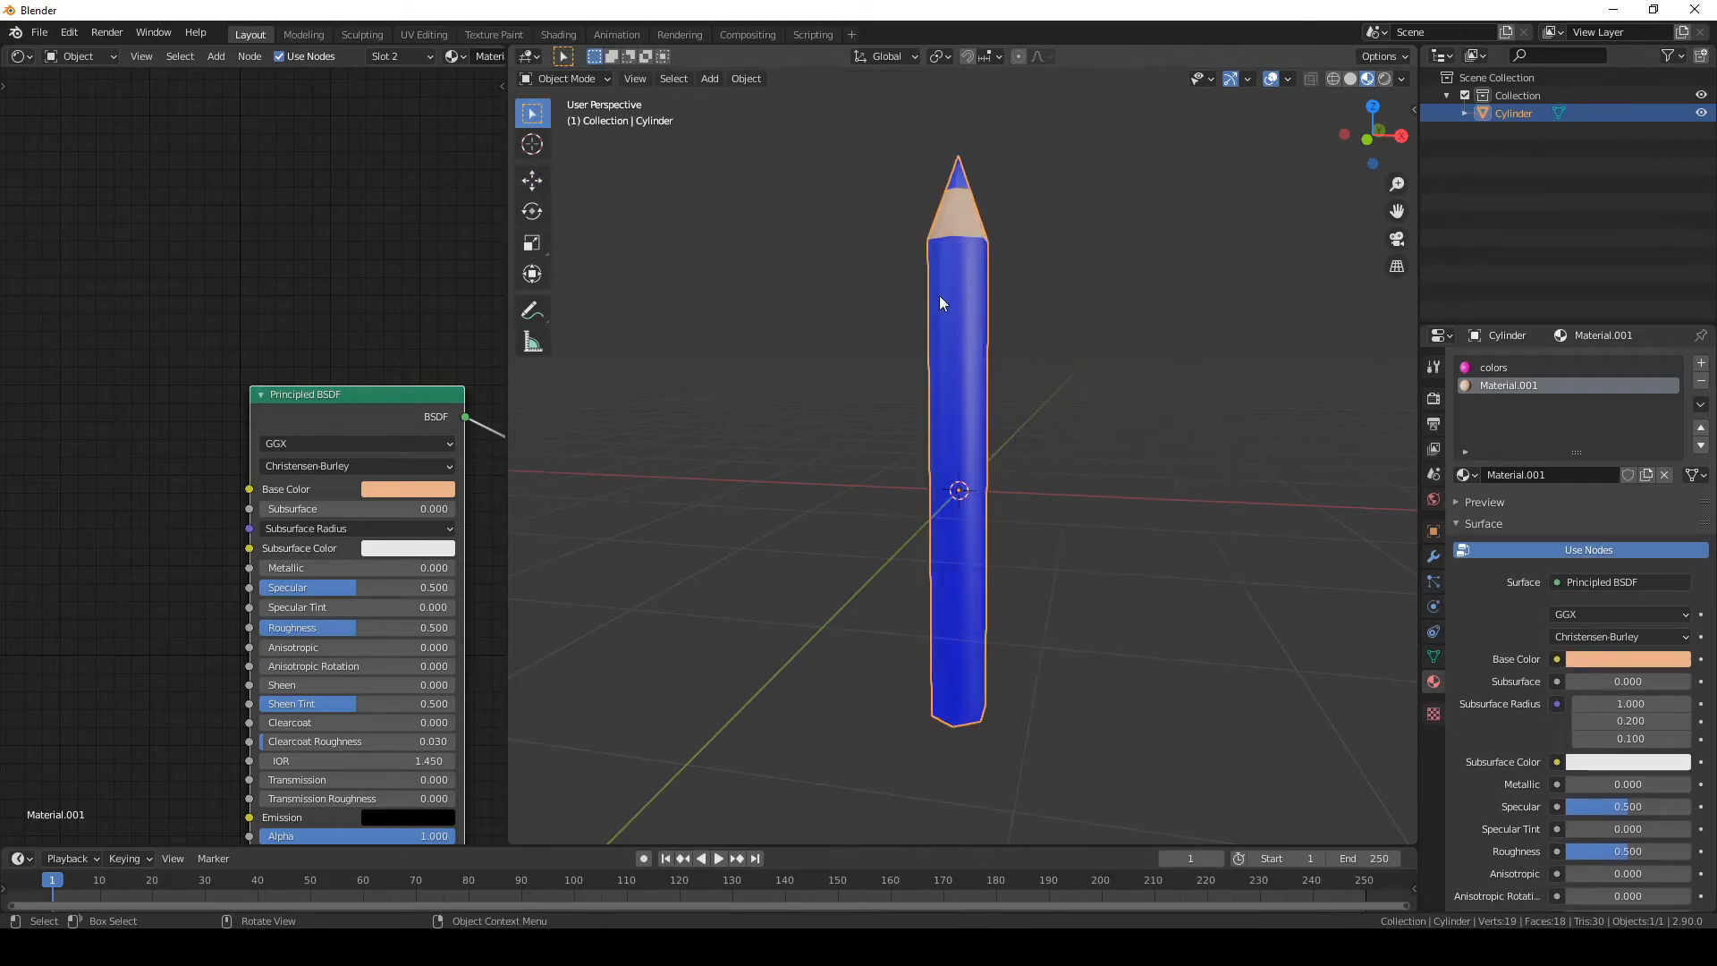
{"action": "key", "text": "alt+a"}
{"action": "left_click", "coordinate": [758, 78]}
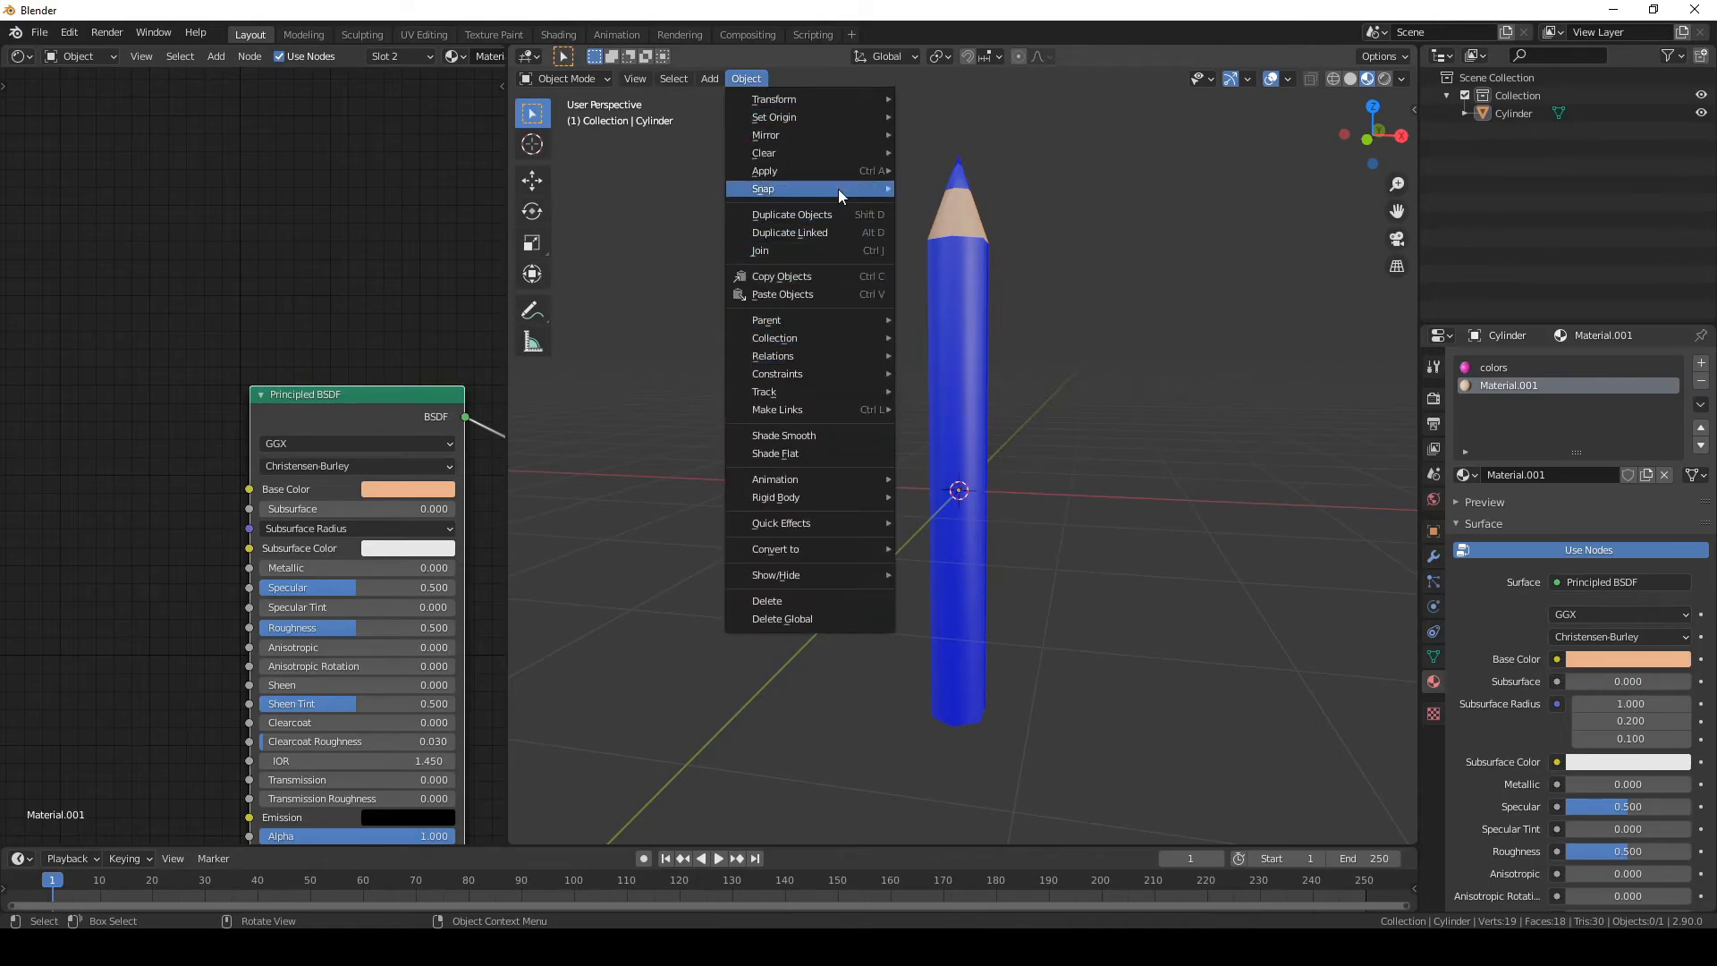
{"action": "left_click", "coordinate": [786, 434]}
- Enable Auto Smooth in the pencil's mesh normals and set its angle to 66.2°
{"action": "mouse_move", "coordinate": [1029, 389]}
{"action": "middle_mouse_down"}
{"action": "mouse_move", "coordinate": [888, 442]}
{"action": "mouse_move", "coordinate": [856, 364]}
{"action": "mouse_move", "coordinate": [843, 468]}
{"action": "mouse_move", "coordinate": [966, 441]}
{"action": "mouse_move", "coordinate": [1052, 491]}
{"action": "mouse_move", "coordinate": [1076, 464]}
{"action": "mouse_move", "coordinate": [873, 550]}
{"action": "middle_mouse_up"}
{"action": "left_click", "coordinate": [1011, 501]}
{"action": "mouse_move", "coordinate": [829, 484]}
{"action": "middle_mouse_down"}
{"action": "mouse_move", "coordinate": [976, 419]}
{"action": "mouse_move", "coordinate": [1100, 446]}
{"action": "mouse_move", "coordinate": [943, 518]}
{"action": "mouse_move", "coordinate": [1109, 494]}
{"action": "middle_mouse_up"}
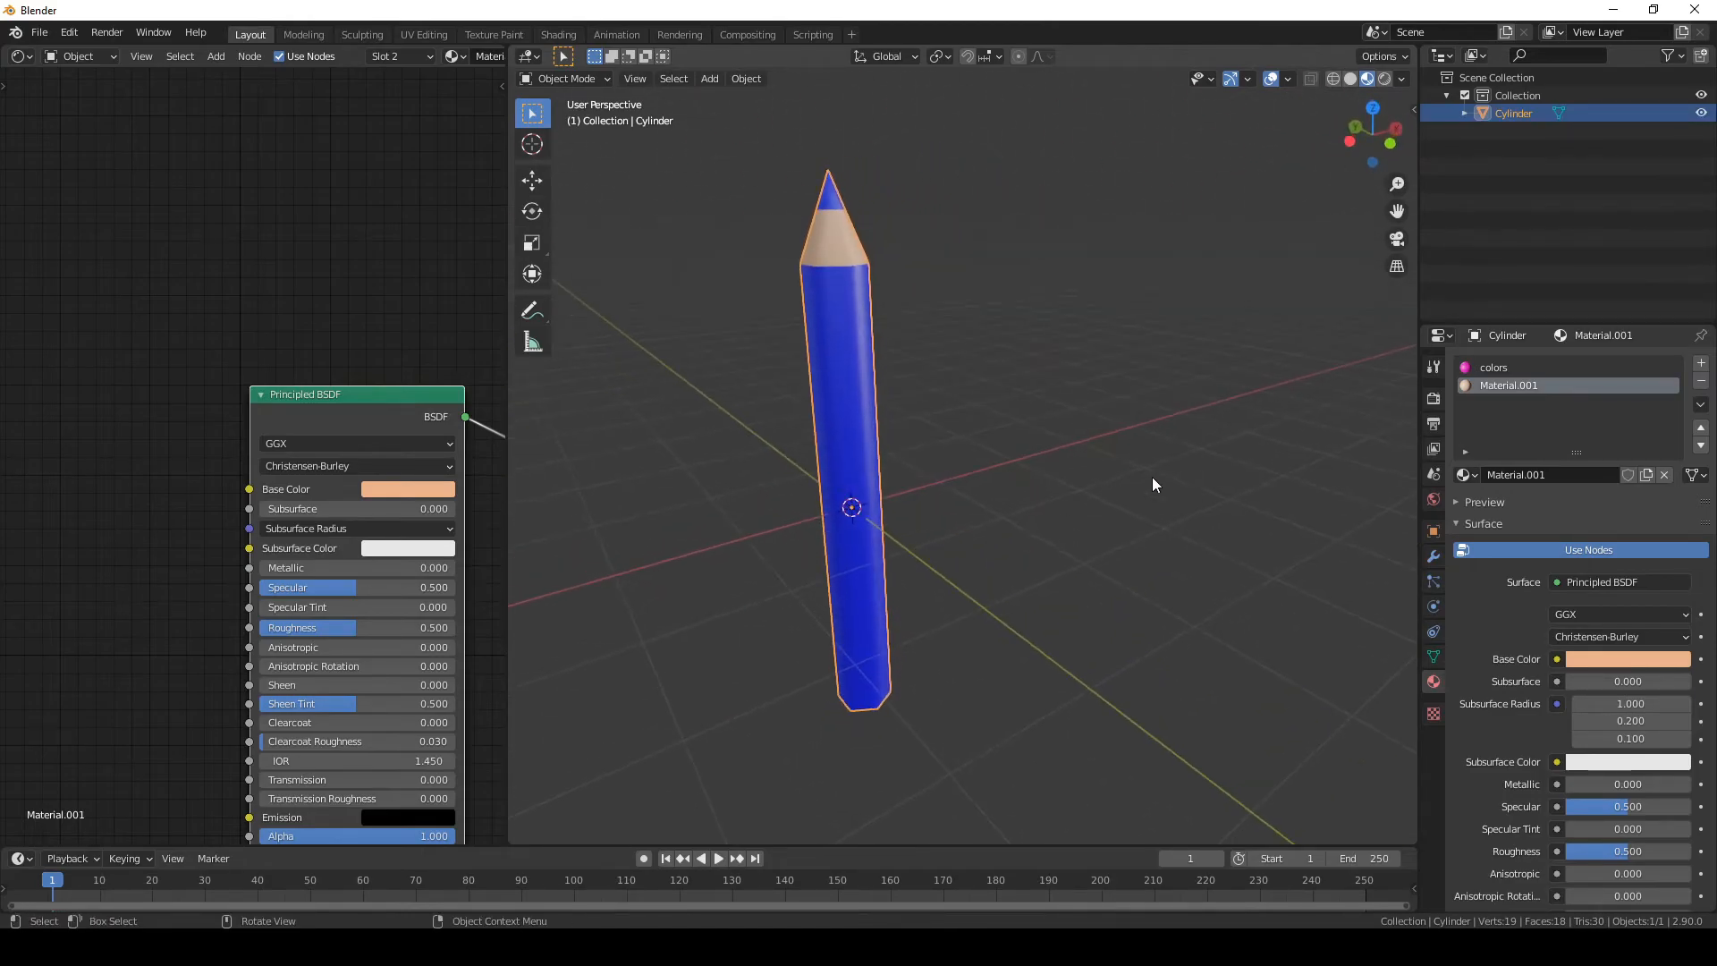
{"action": "mouse_move", "coordinate": [878, 436]}
{"action": "middle_mouse_down"}
{"action": "mouse_move", "coordinate": [1071, 432]}
{"action": "mouse_move", "coordinate": [1180, 501]}
{"action": "middle_mouse_up"}
{"action": "left_click", "coordinate": [1433, 658]}
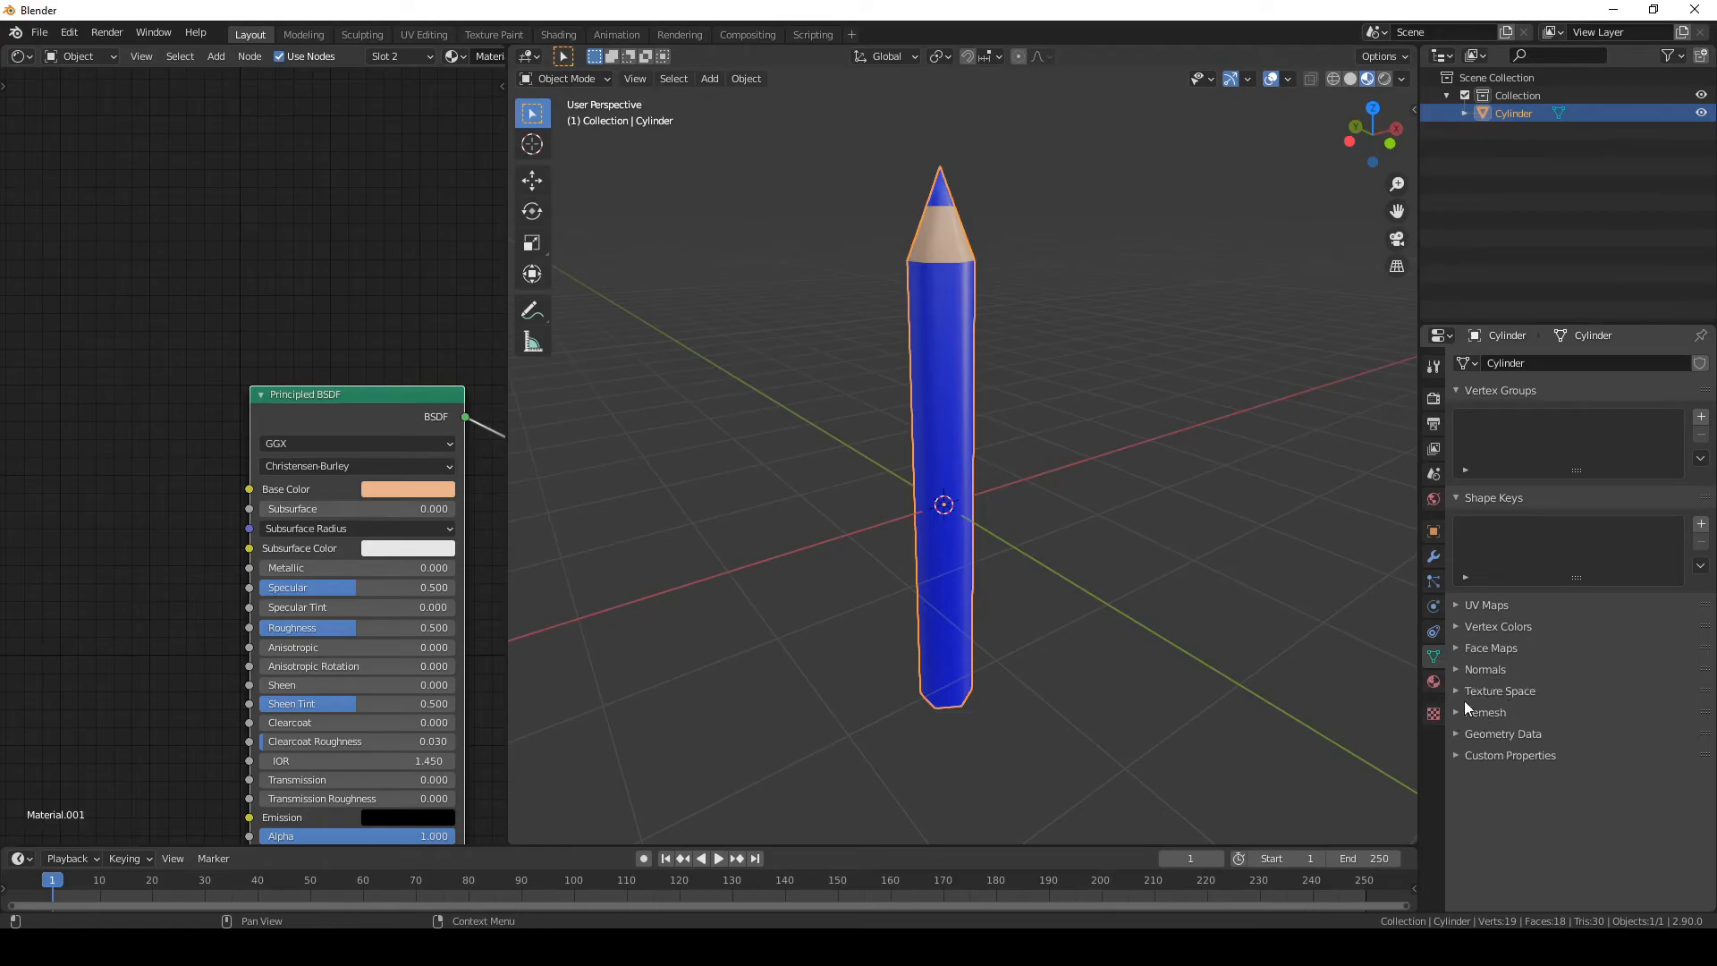
{"action": "left_click", "coordinate": [1480, 669]}
{"action": "left_click", "coordinate": [1556, 696]}
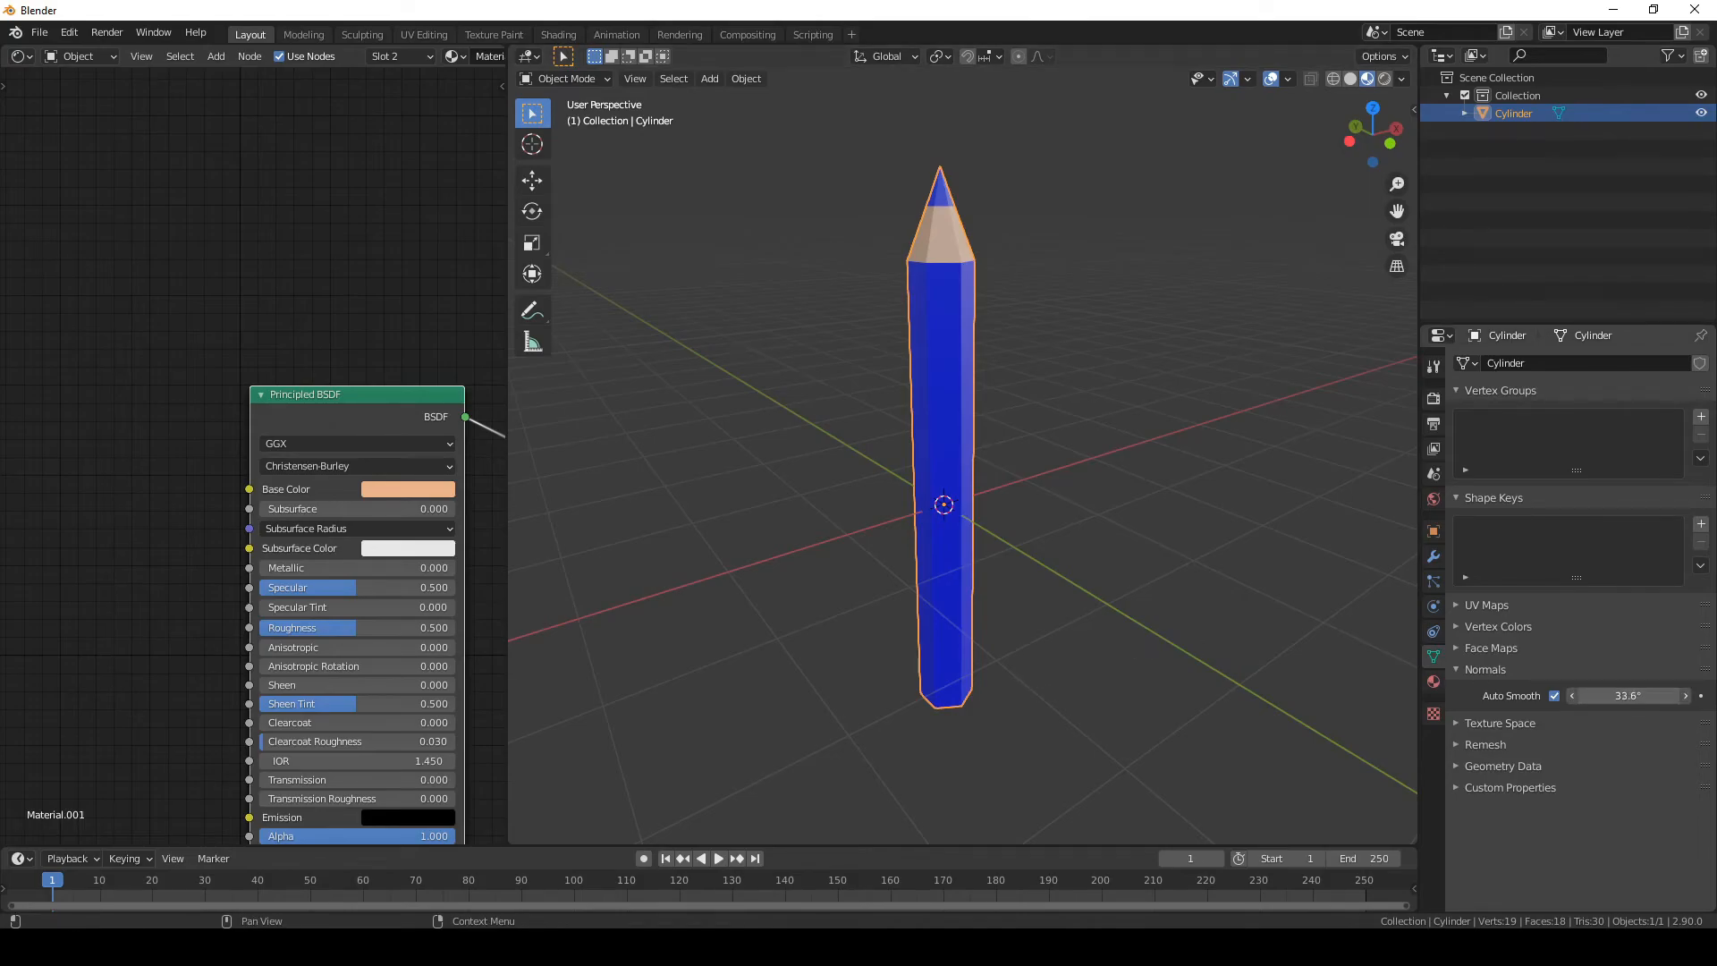
{"action": "left_click", "coordinate": [1093, 250]}
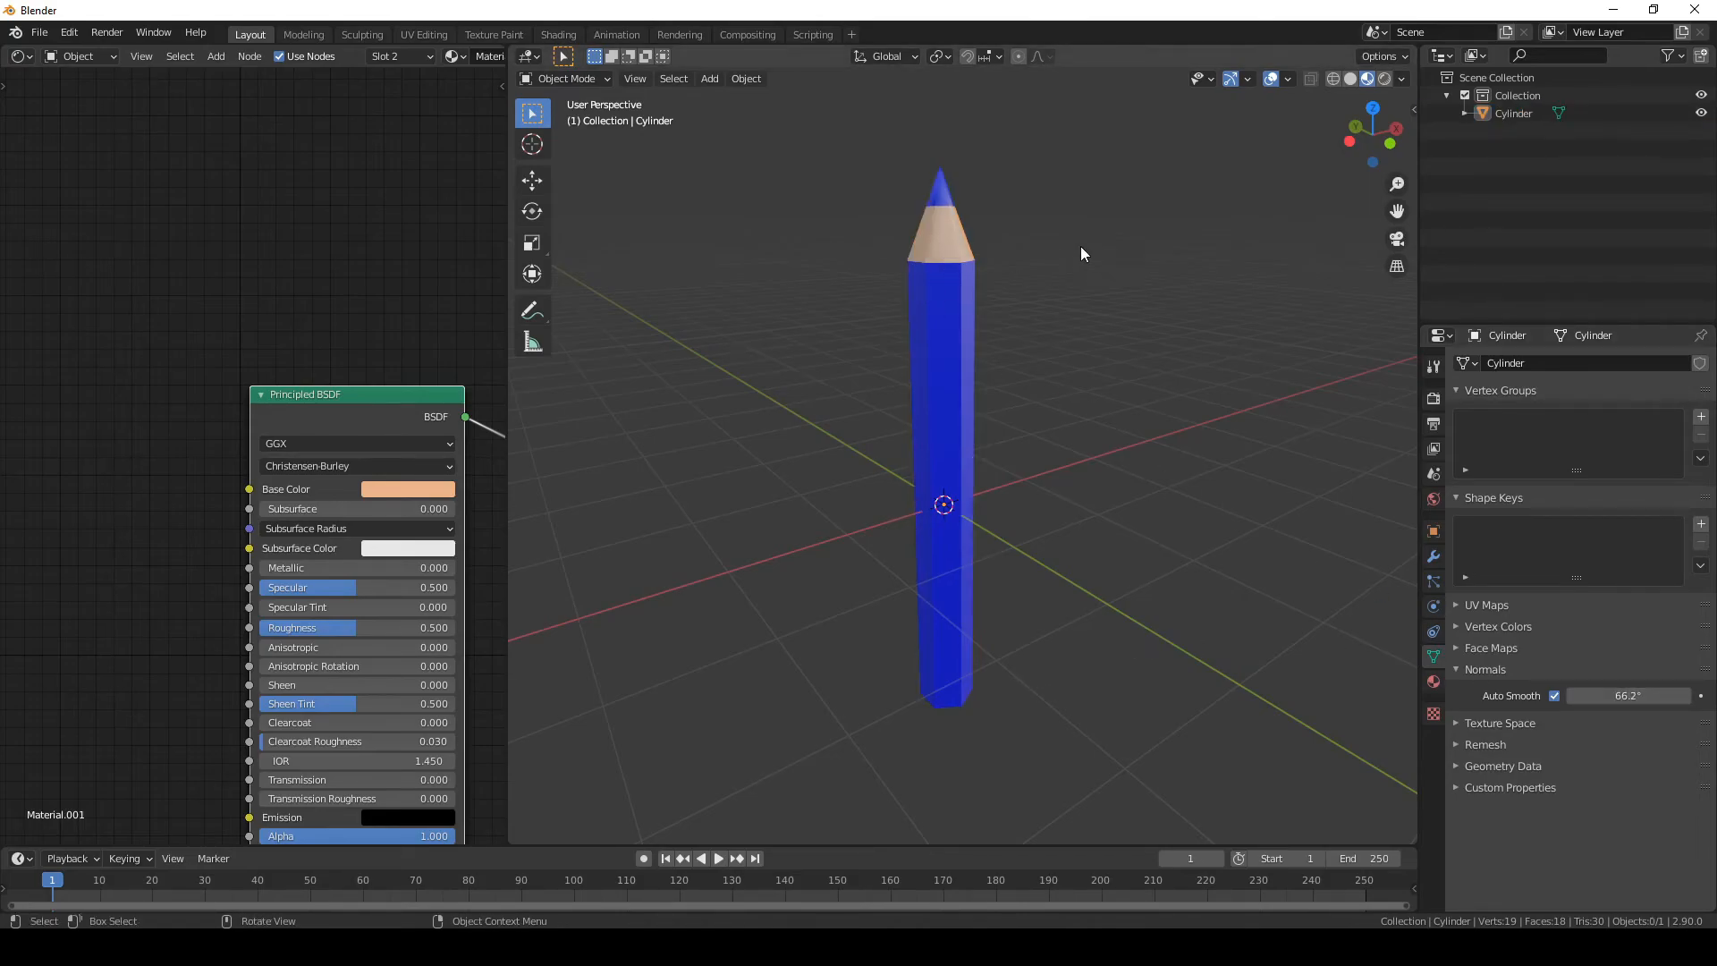
{"action": "mouse_move", "coordinate": [1064, 239]}
{"action": "middle_mouse_down"}
{"action": "mouse_move", "coordinate": [916, 234]}
{"action": "mouse_move", "coordinate": [915, 448]}
{"action": "mouse_move", "coordinate": [973, 420]}
{"action": "mouse_move", "coordinate": [846, 533]}
{"action": "mouse_move", "coordinate": [948, 492]}
{"action": "mouse_move", "coordinate": [1130, 529]}
{"action": "mouse_move", "coordinate": [1055, 560]}
{"action": "mouse_move", "coordinate": [704, 545]}
{"action": "middle_mouse_up"}
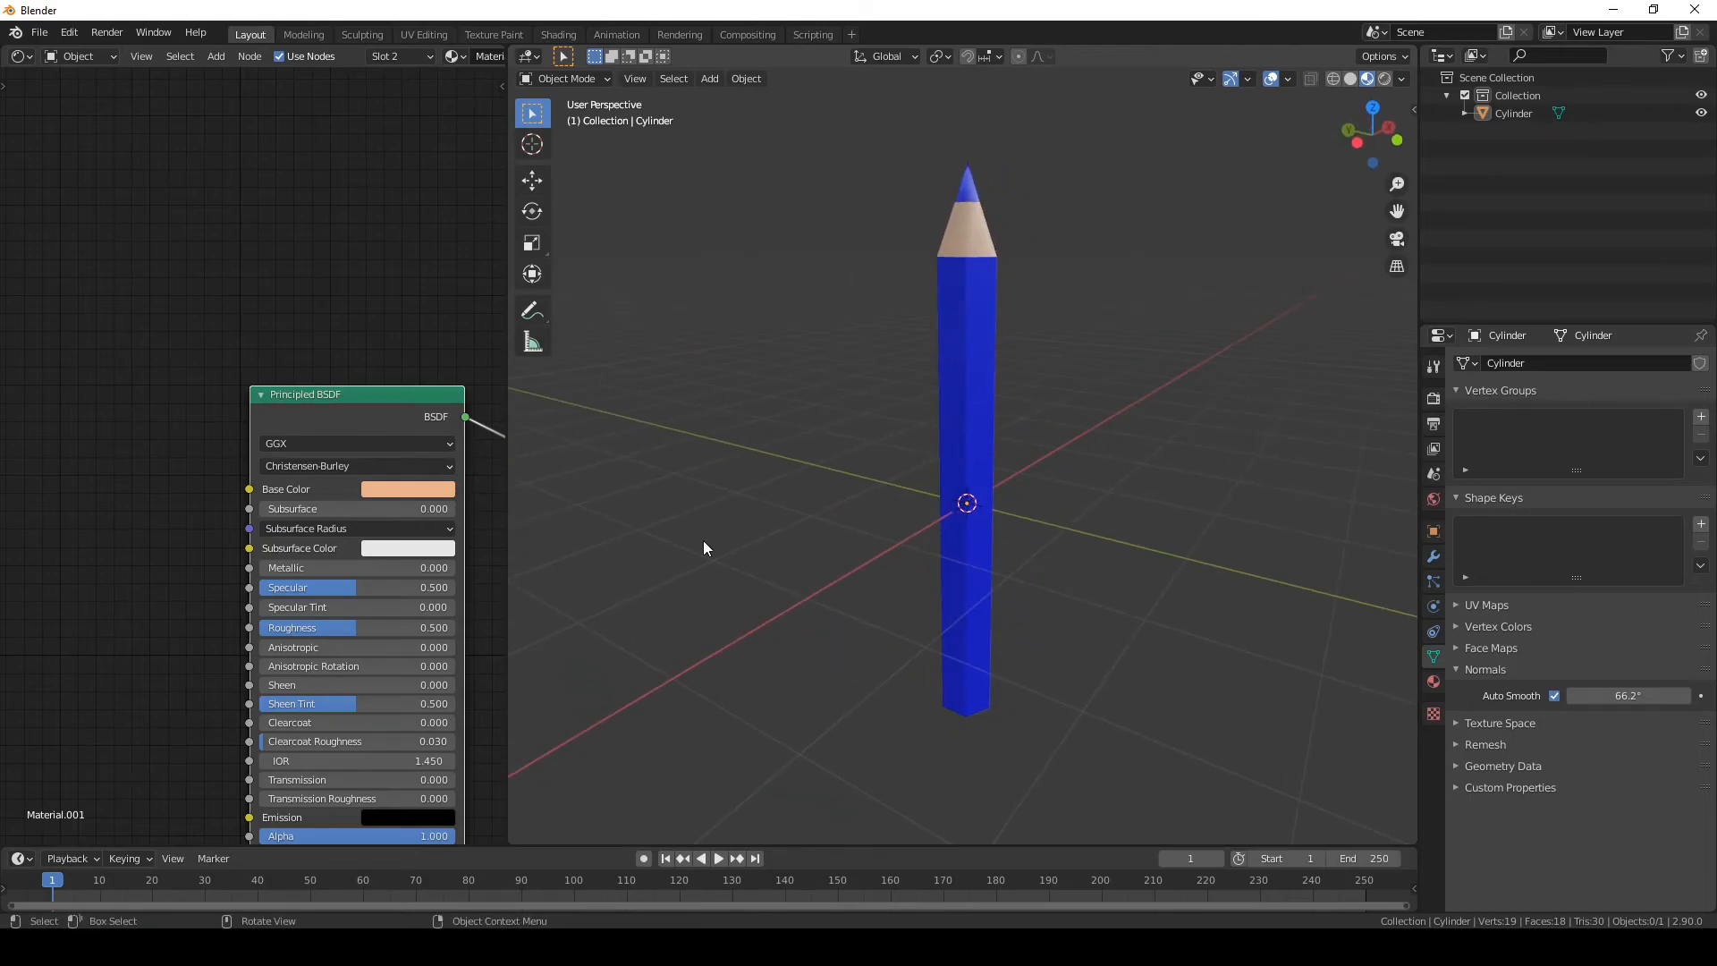
- Select the pencil and set the Roughness of its peach wood material, Material.001, to 0.732
{"action": "left_click", "coordinate": [946, 229]}
{"action": "mouse_move", "coordinate": [975, 396]}
{"action": "middle_mouse_down"}
{"action": "mouse_move", "coordinate": [904, 426]}
{"action": "mouse_move", "coordinate": [949, 420]}
{"action": "middle_mouse_up"}
{"action": "scroll", "coordinate": [272, 517], "scroll_direction": "down", "scroll_amount": 2}
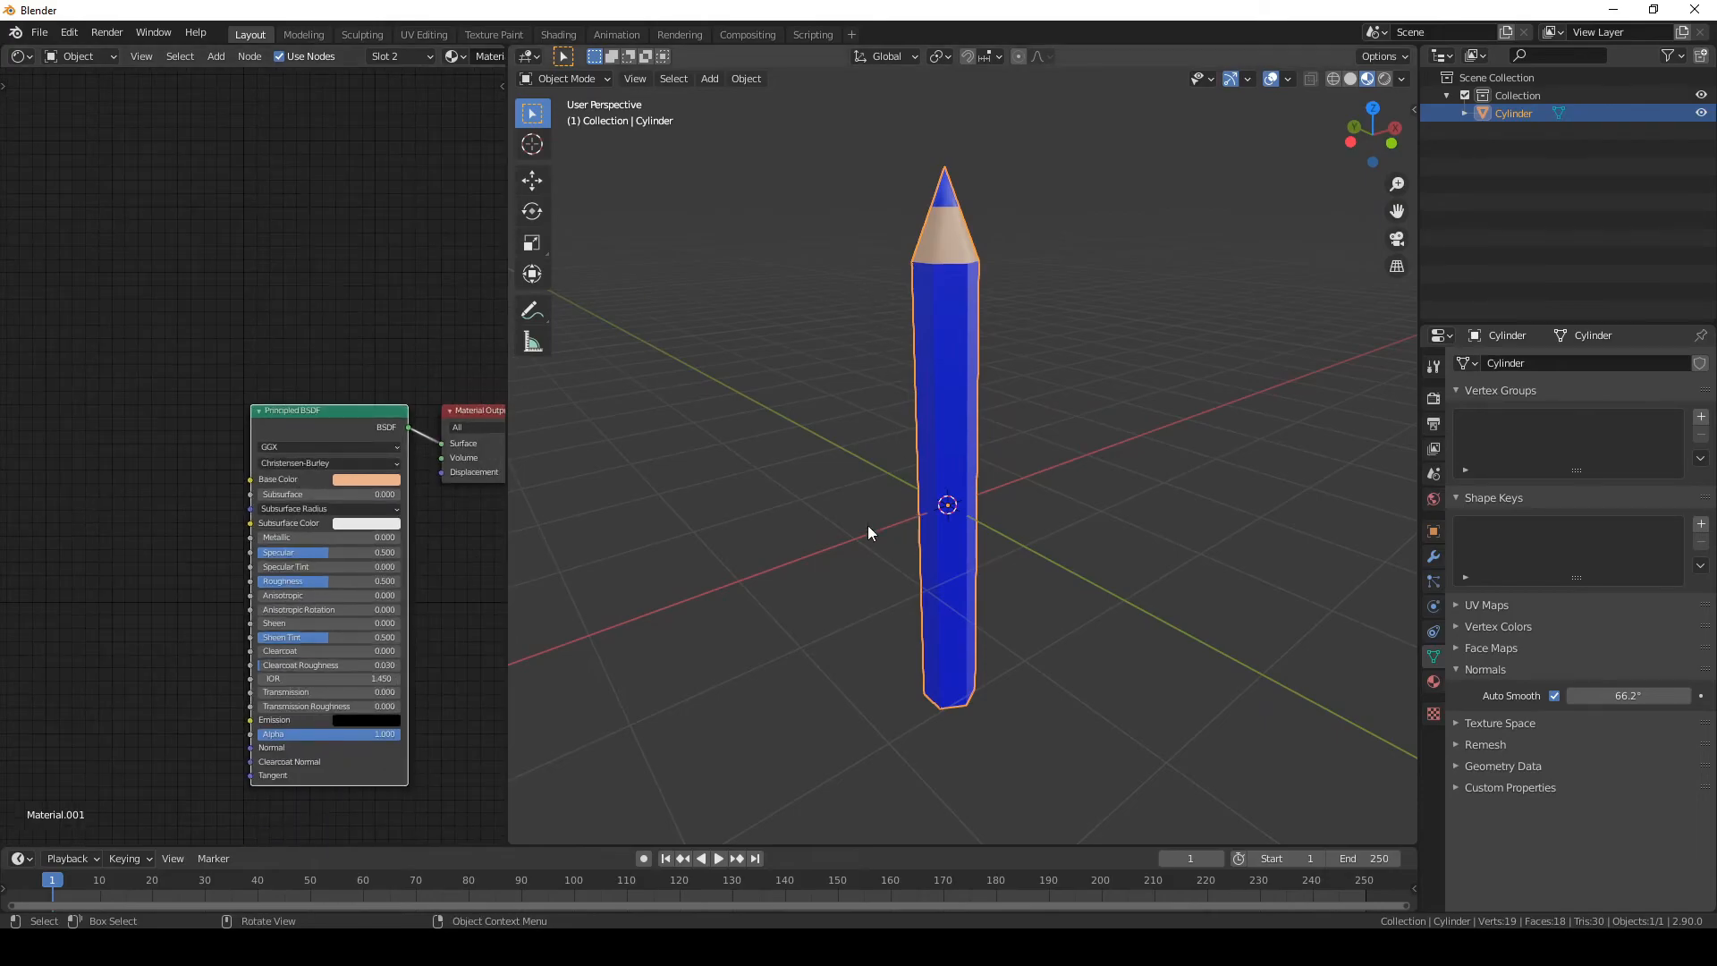
{"action": "left_click", "coordinate": [1434, 683]}
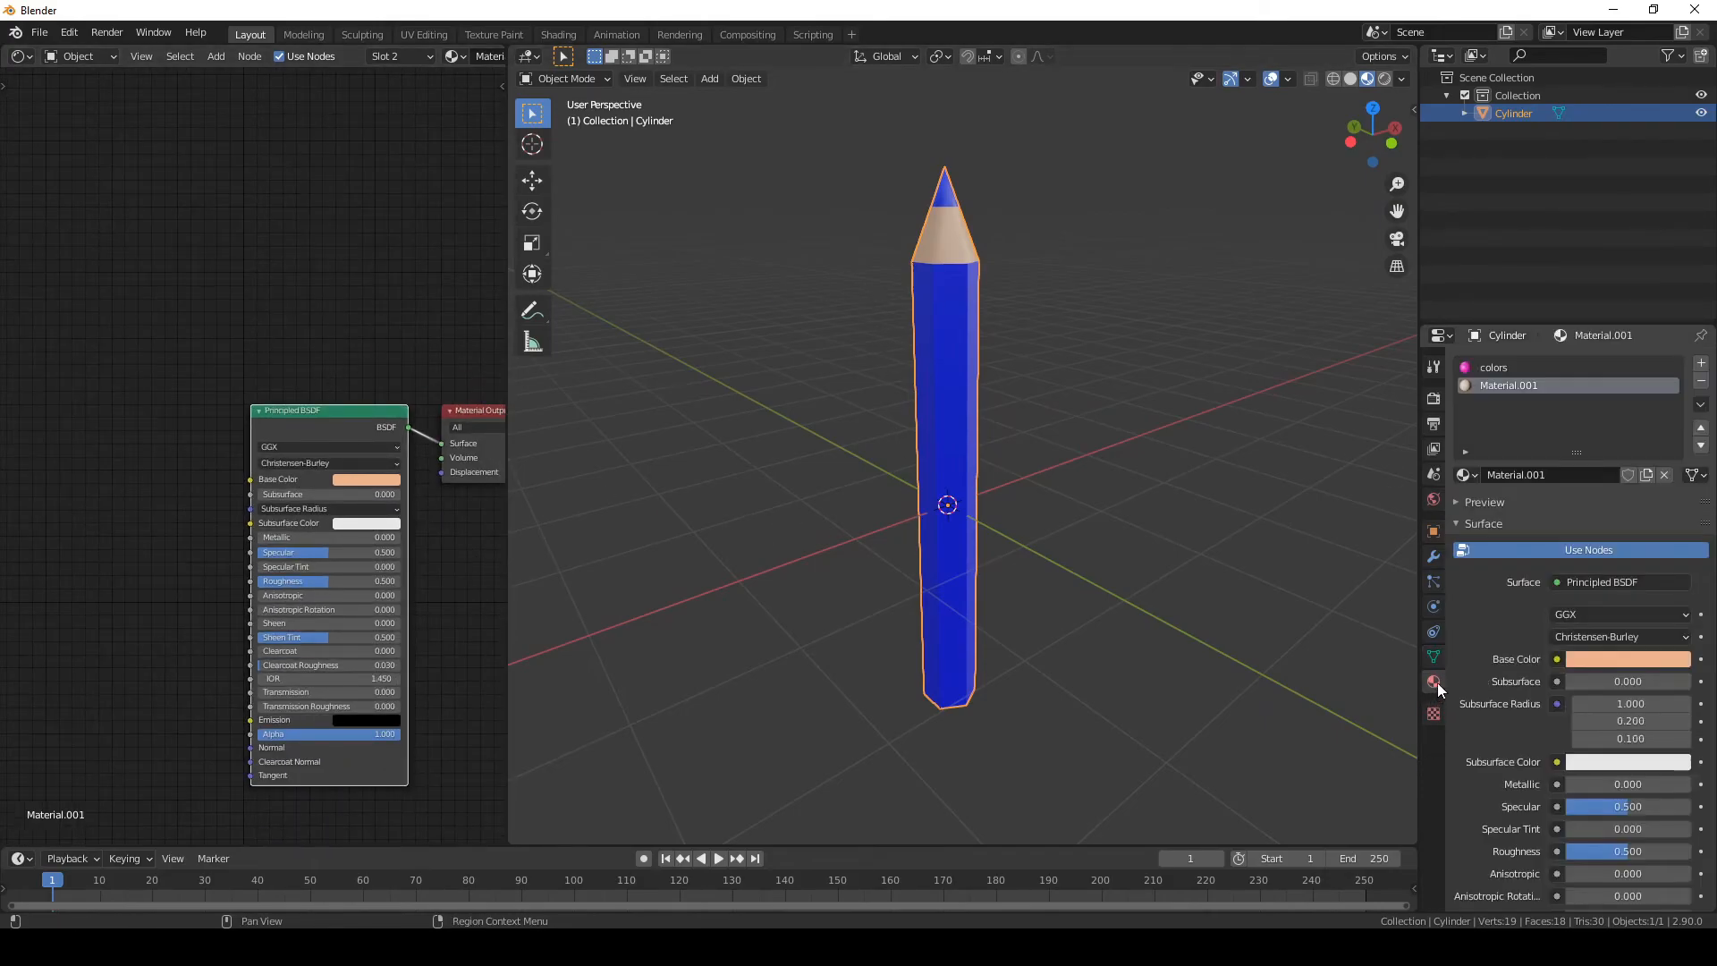
{"action": "scroll", "coordinate": [283, 453], "scroll_direction": "up", "scroll_amount": 5}
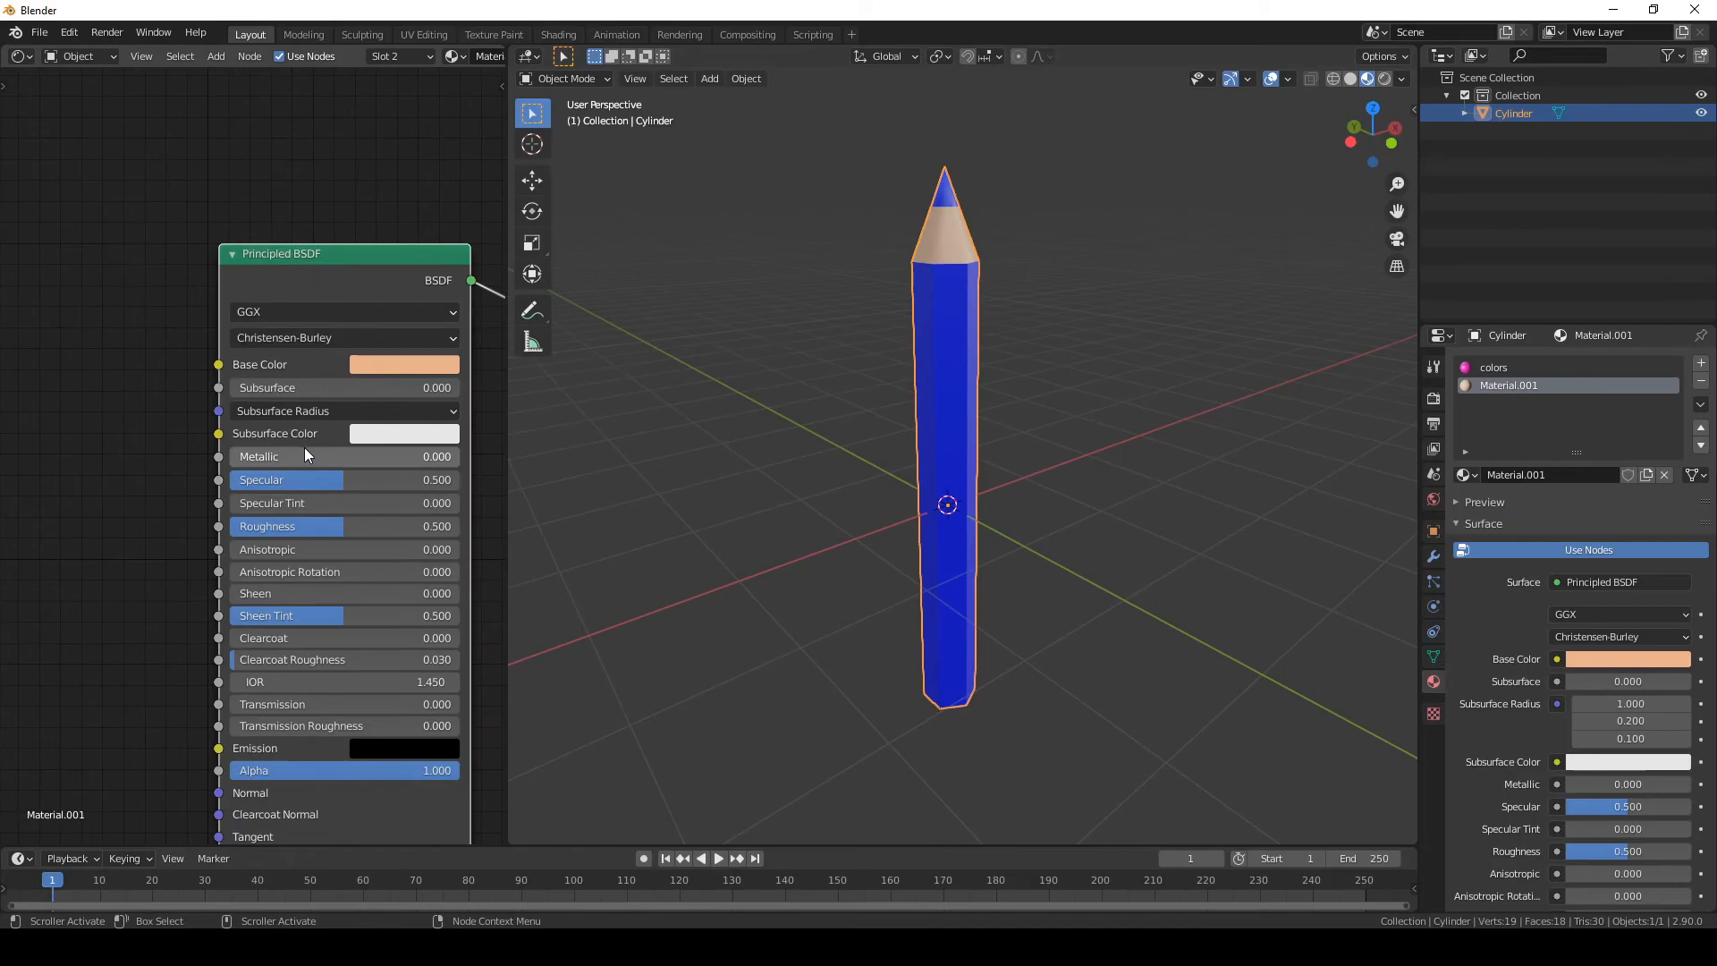
{"action": "scroll", "coordinate": [244, 569], "scroll_direction": "down", "scroll_amount": 1}
{"action": "middle_click_drag", "start_coordinate": [245, 566], "coordinate": [138, 506]}
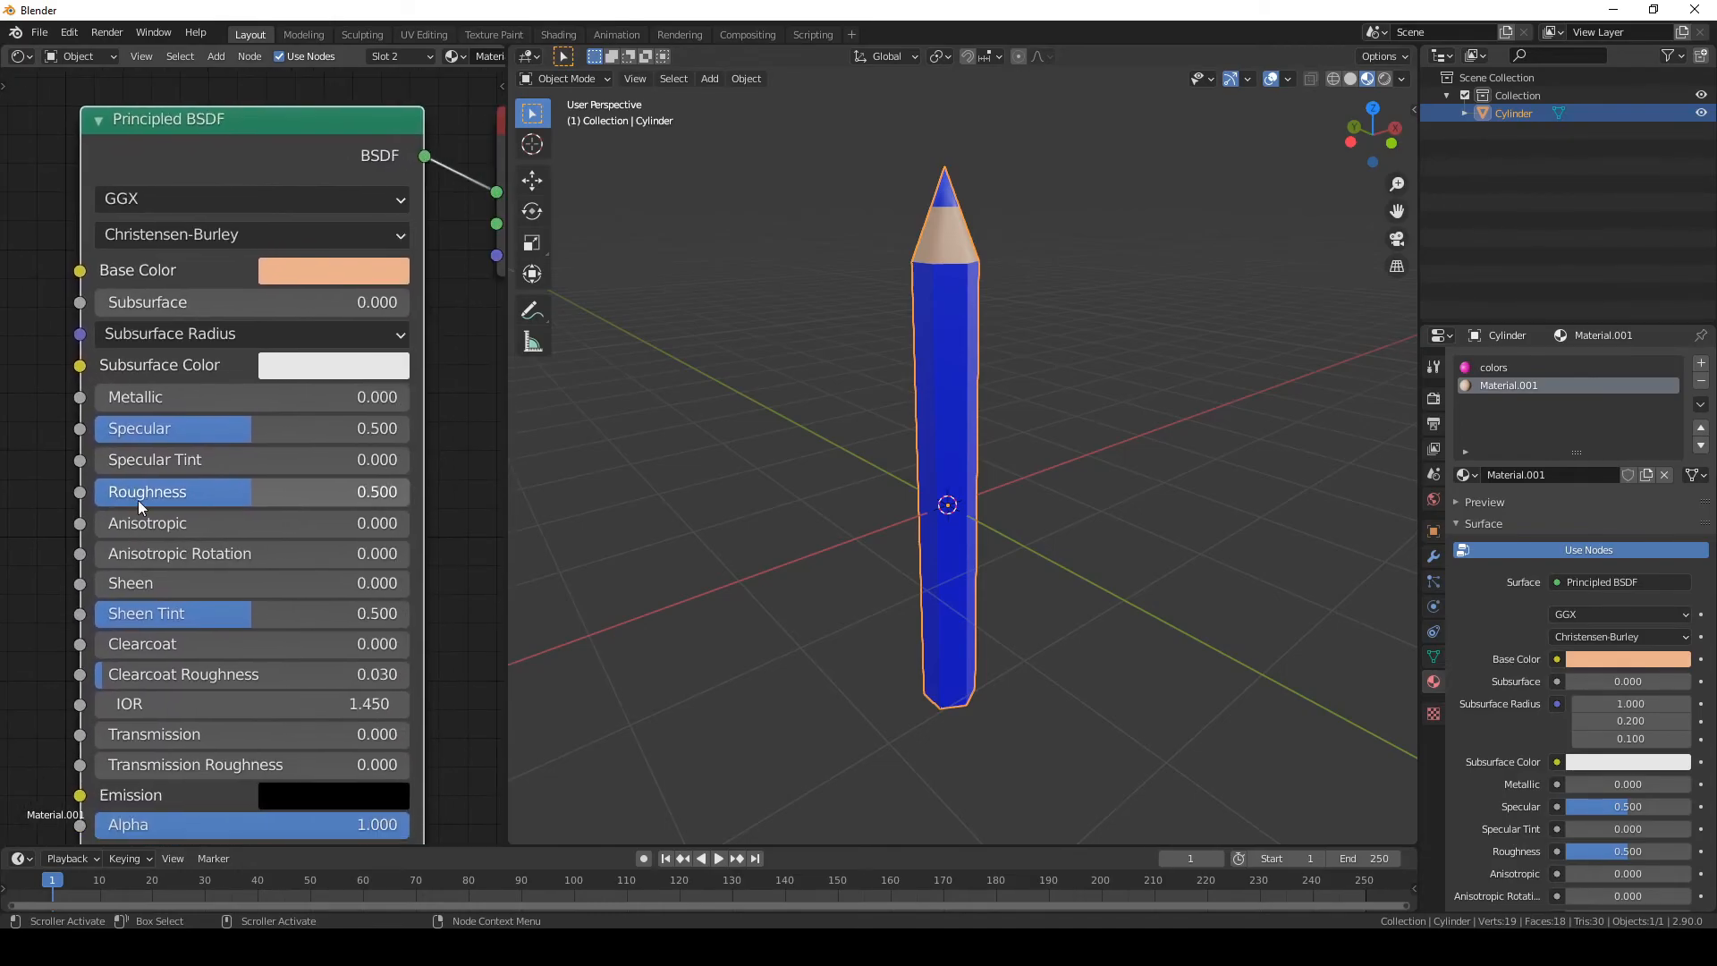
{"action": "left_click_drag", "start_coordinate": [211, 492], "coordinate": [283, 492]}
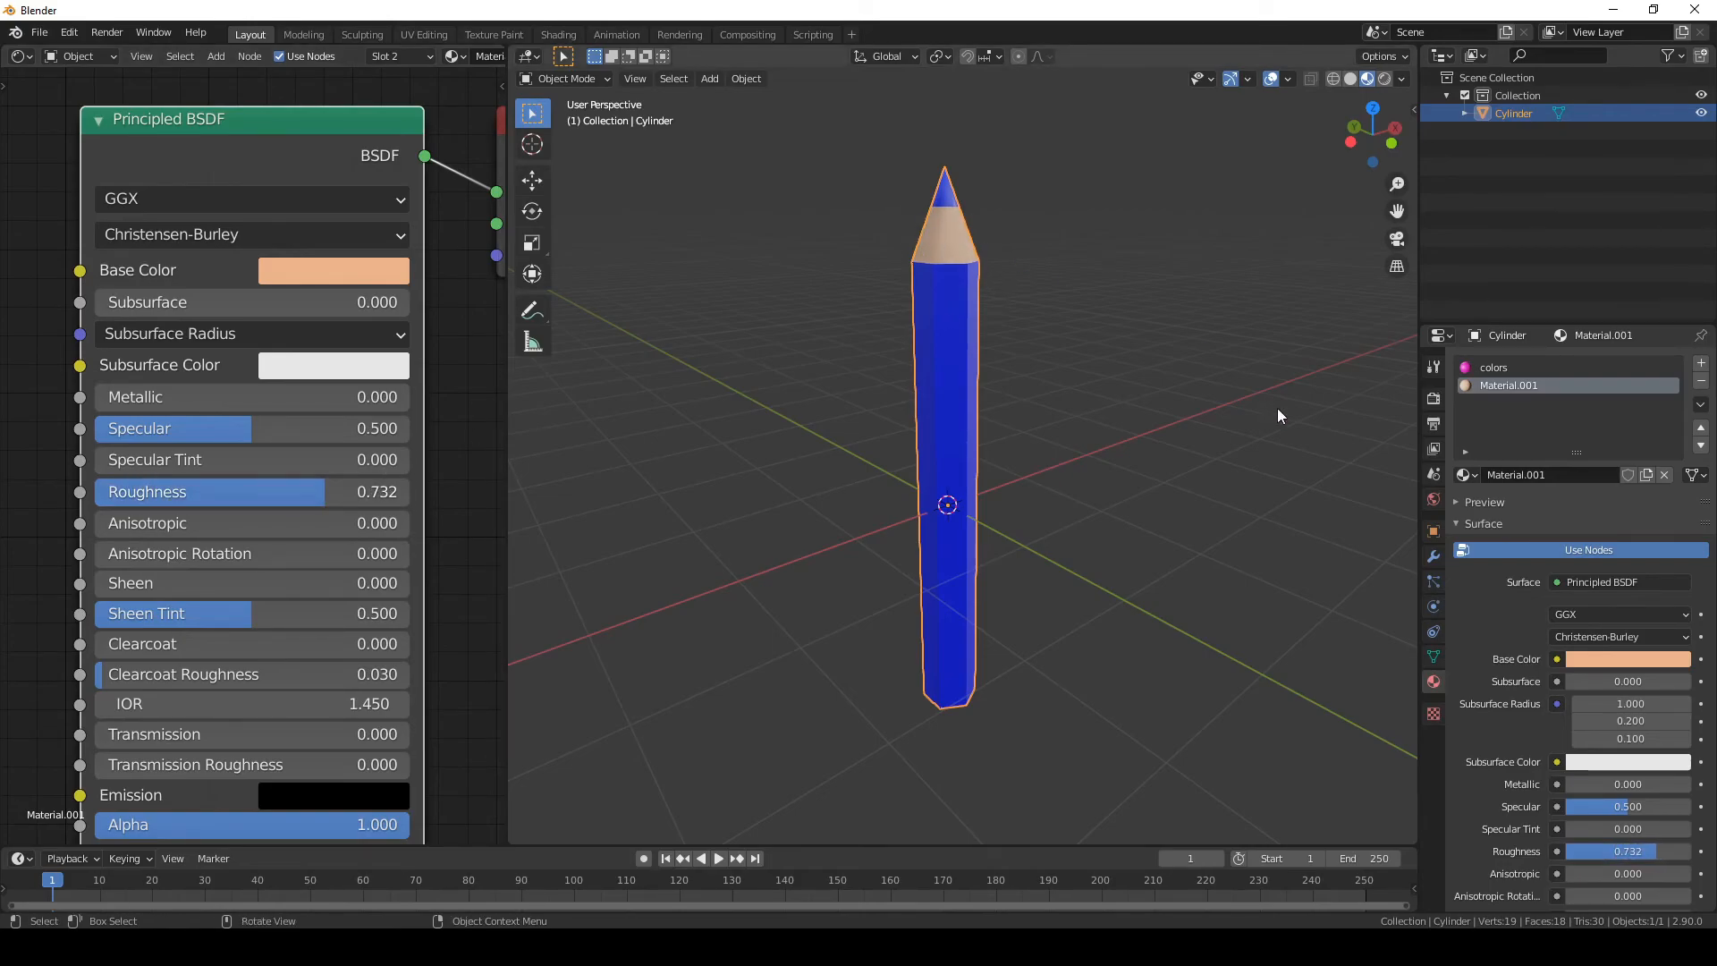
- Duplicate the pencil three times, placing two copies to the left of the original and one to its right
{"action": "left_click", "coordinate": [1218, 757]}
{"action": "middle_click_drag", "start_coordinate": [1219, 757], "coordinate": [1336, 716]}
{"action": "mouse_move", "coordinate": [1225, 721]}
{"action": "middle_mouse_down"}
{"action": "mouse_move", "coordinate": [1150, 701]}
{"action": "mouse_move", "coordinate": [1134, 599]}
{"action": "mouse_move", "coordinate": [1174, 529]}
{"action": "mouse_move", "coordinate": [1100, 555]}
{"action": "mouse_move", "coordinate": [1135, 551]}
{"action": "mouse_move", "coordinate": [1108, 540]}
{"action": "middle_mouse_up"}
{"action": "left_click", "coordinate": [997, 490]}
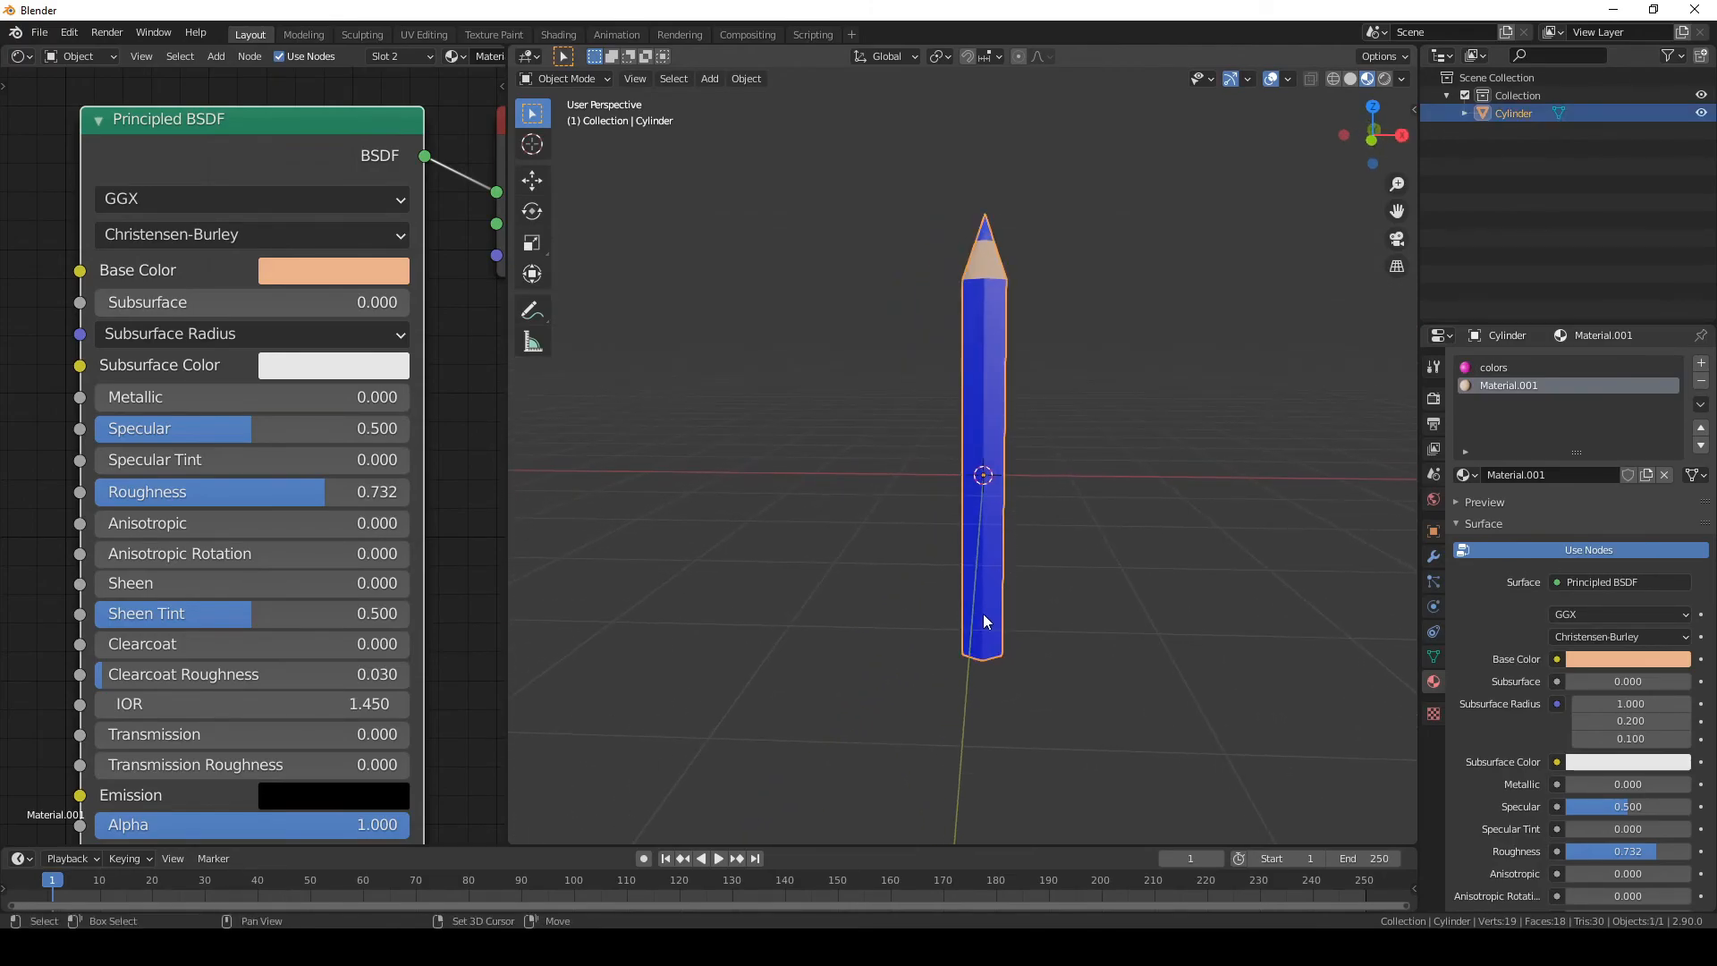
{"action": "key", "text": "shift+d"}
{"action": "left_click", "coordinate": [814, 578]}
{"action": "key", "text": "shift+d"}
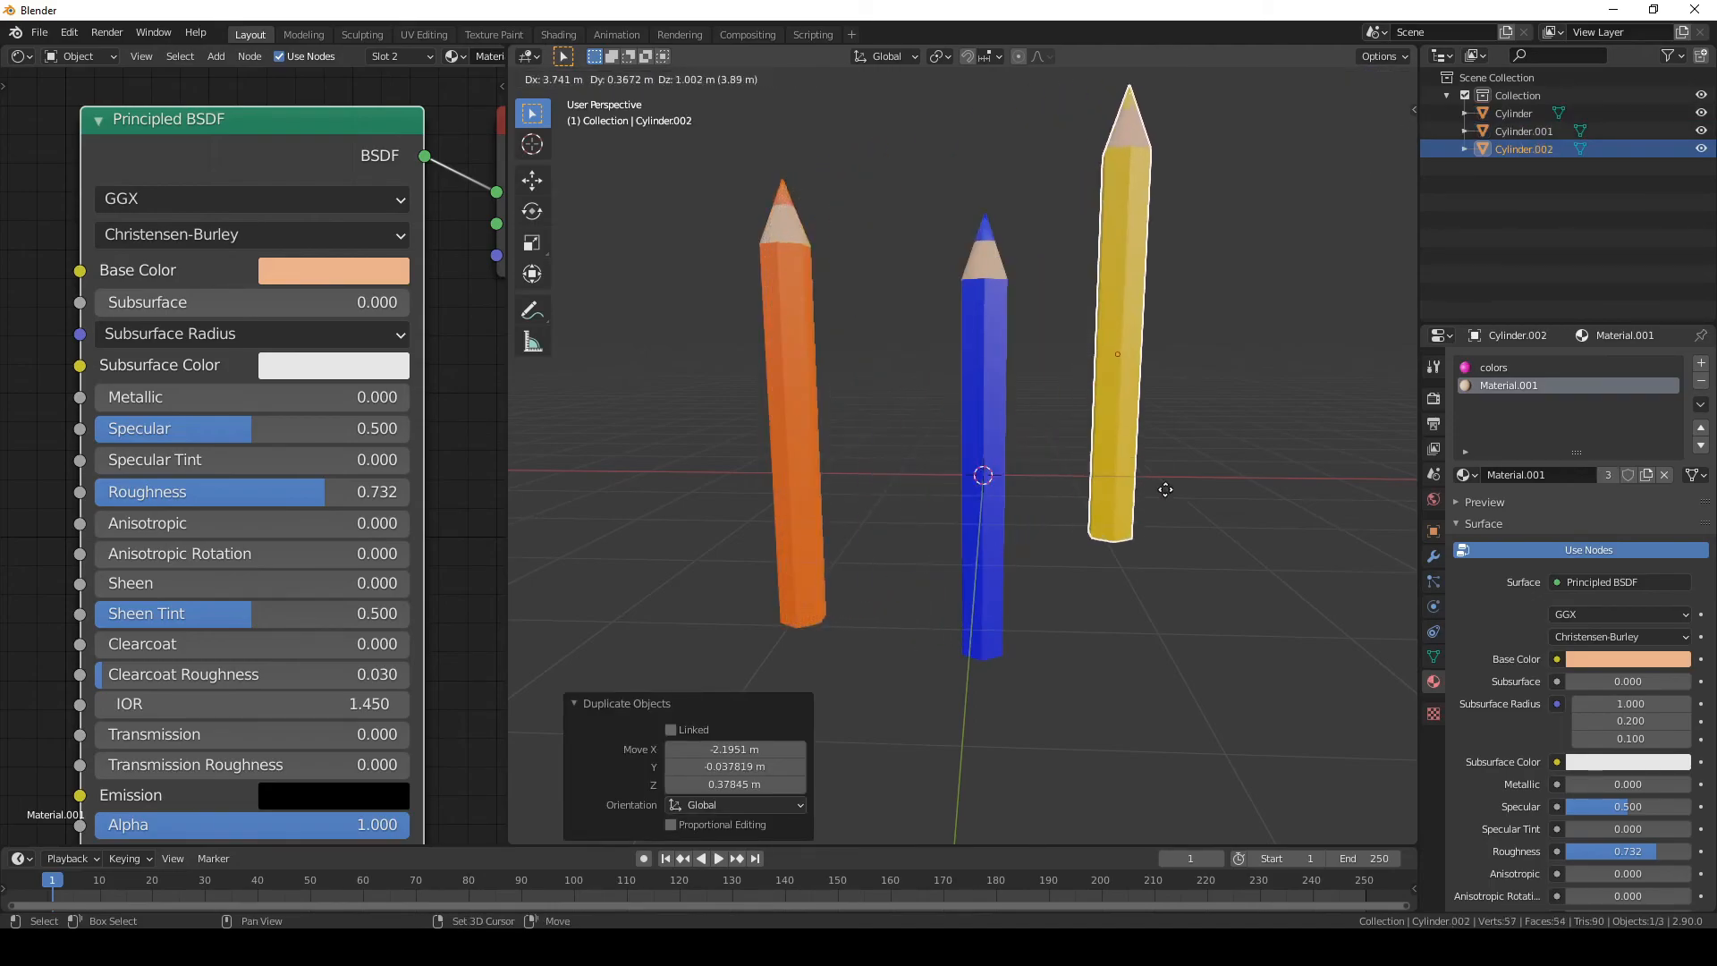
{"action": "left_click", "coordinate": [1231, 475]}
{"action": "key", "text": "shift+d"}
{"action": "left_click", "coordinate": [839, 524]}
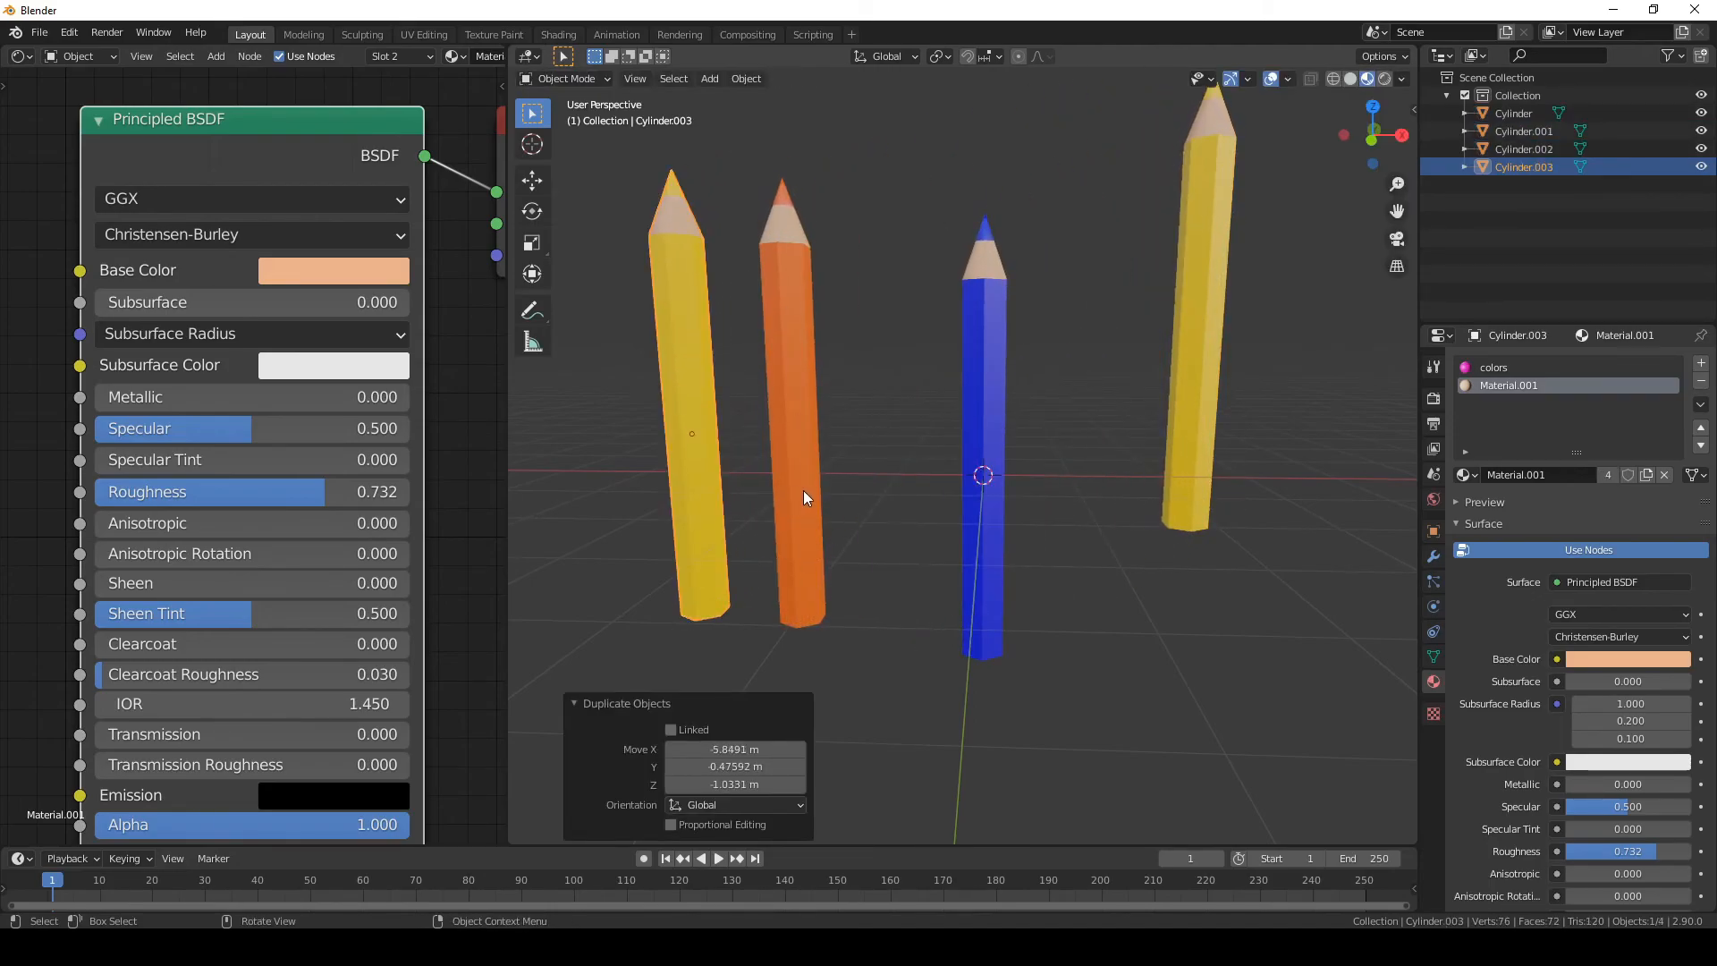
- Duplicate all four pencils together, offsetting the copies about 6.7 m in X, 1.3 m in Y and 5.2 m in Z
{"action": "scroll", "coordinate": [799, 490], "scroll_direction": "down", "scroll_amount": 4}
{"action": "mouse_move", "coordinate": [703, 247]}
{"action": "left_mouse_down"}
{"action": "mouse_move", "coordinate": [792, 267]}
{"action": "mouse_move", "coordinate": [1207, 652]}
{"action": "left_mouse_up"}
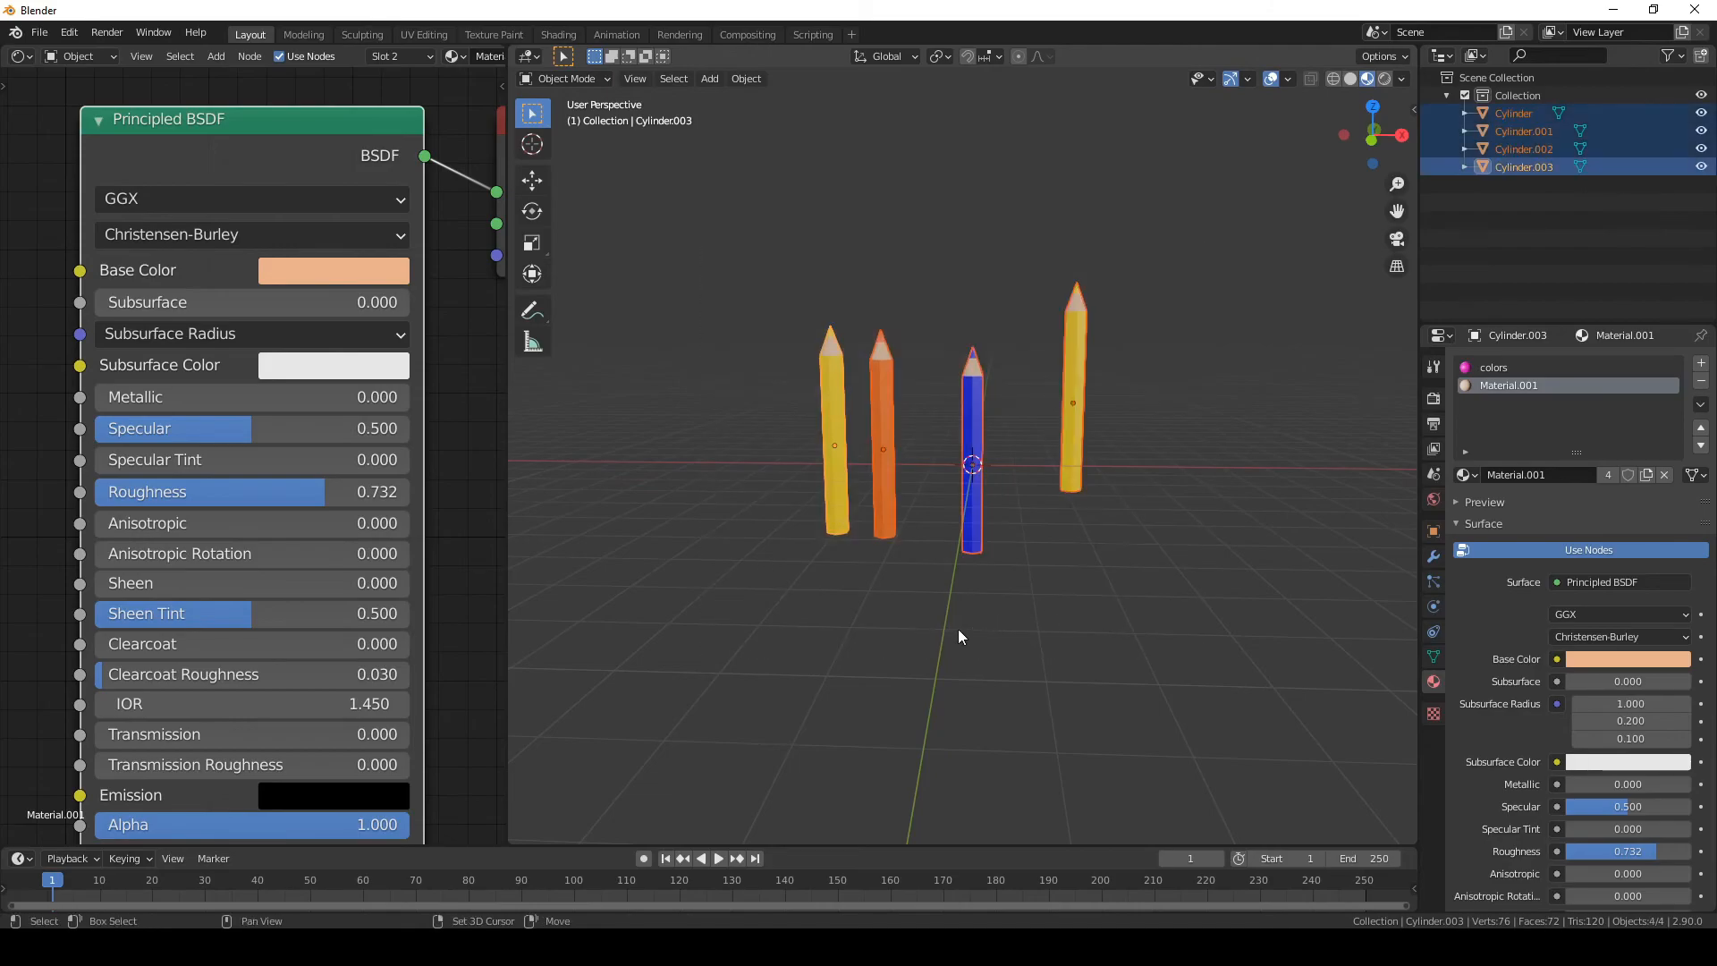
{"action": "key", "text": "shift+d"}
{"action": "left_click", "coordinate": [1206, 409]}
{"action": "scroll", "coordinate": [849, 523], "scroll_direction": "down", "scroll_amount": 3}
{"action": "scroll", "coordinate": [190, 250], "scroll_direction": "down", "scroll_amount": 3}
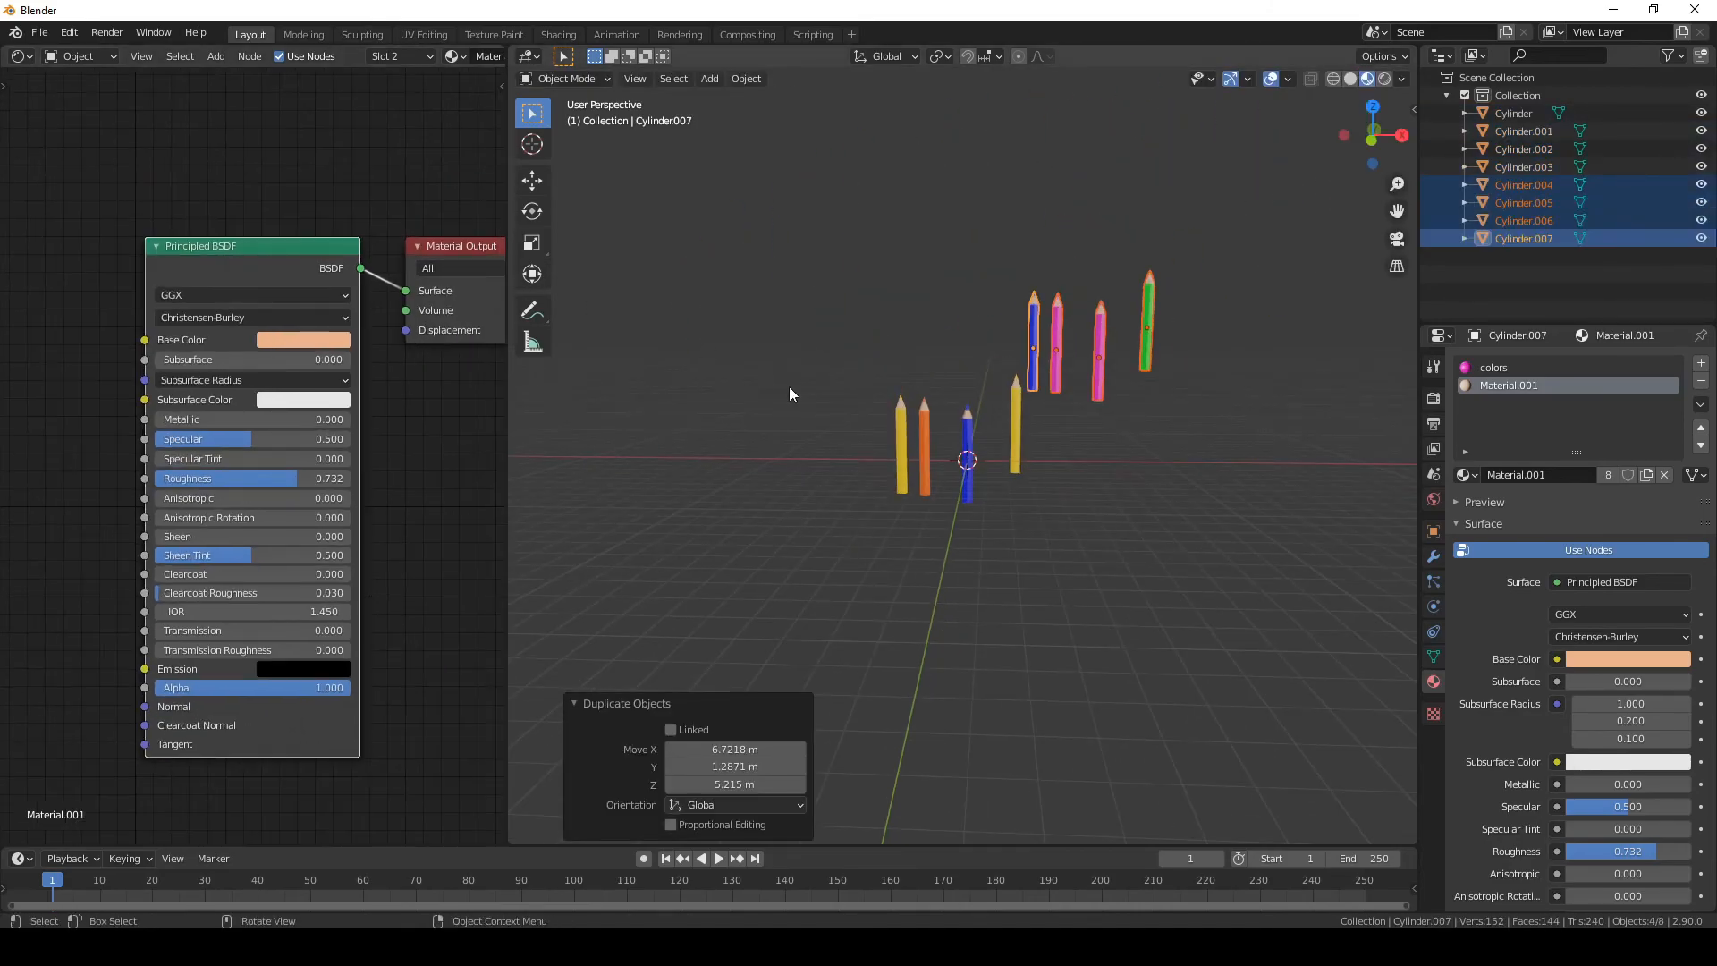
- Assign the colors material to the active pencil's second slot and space its ColorRamp stops more evenly, with the orange stop at 0.177
{"action": "left_click", "coordinate": [1467, 475]}
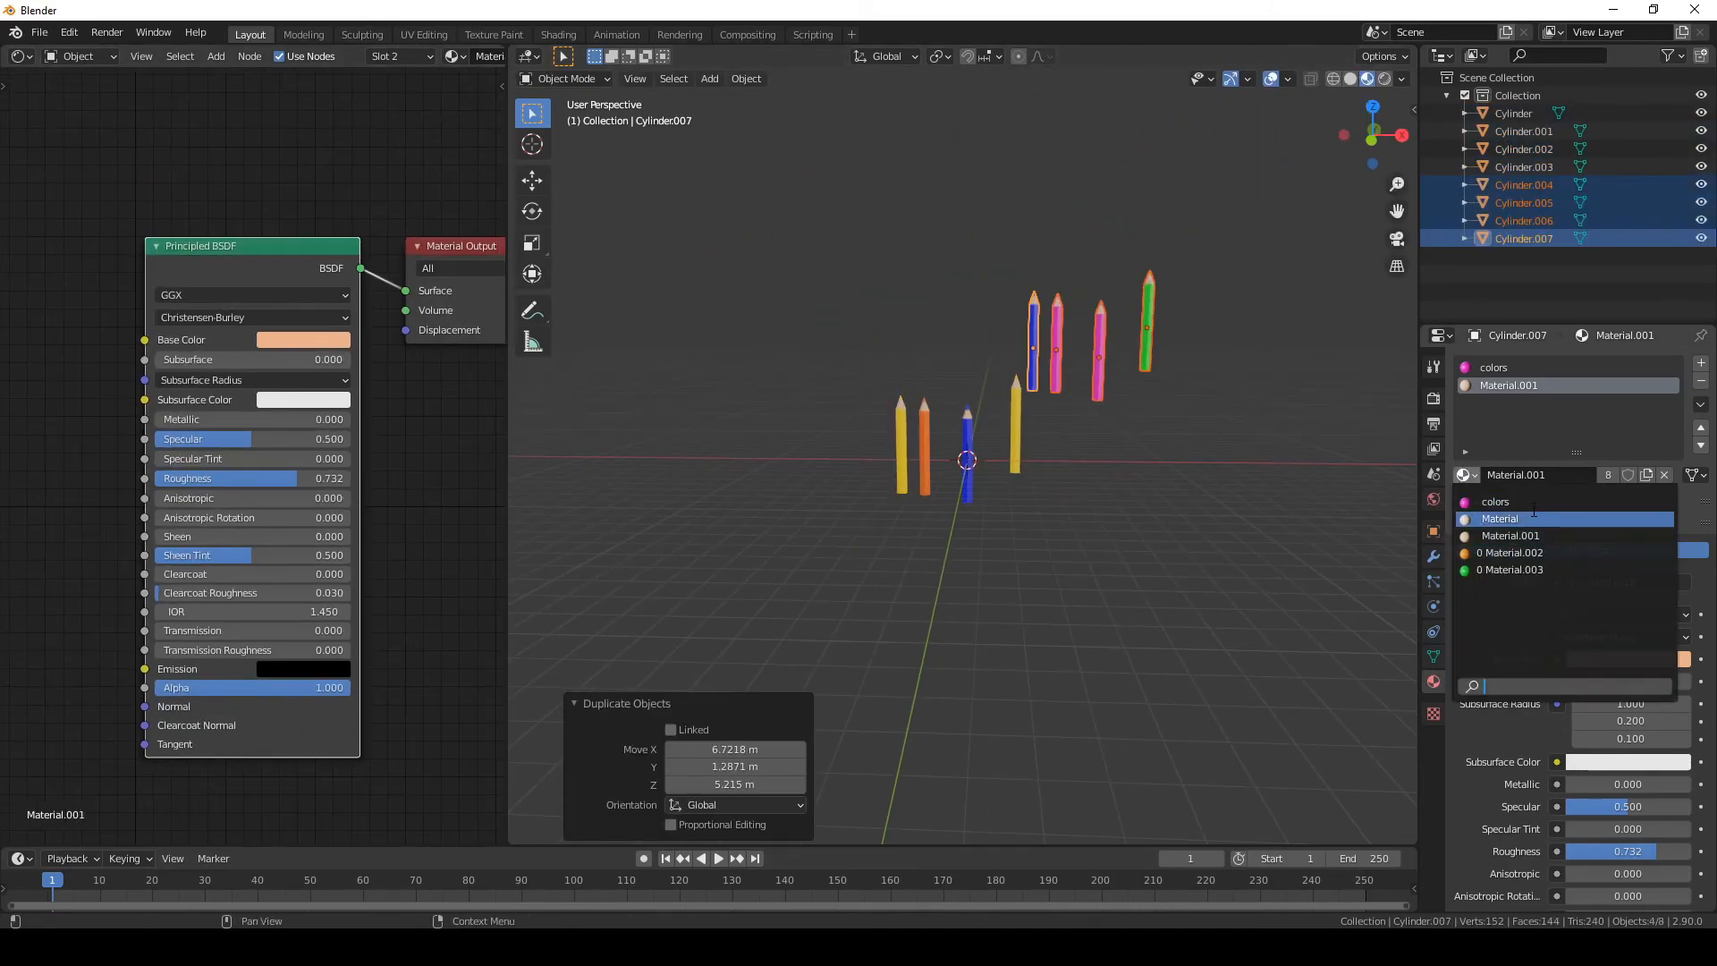
{"action": "left_click", "coordinate": [1496, 502]}
{"action": "scroll", "coordinate": [159, 301], "scroll_direction": "up", "scroll_amount": 1}
{"action": "mouse_move", "coordinate": [159, 304]}
{"action": "middle_mouse_down"}
{"action": "mouse_move", "coordinate": [296, 340]}
{"action": "mouse_move", "coordinate": [694, 372]}
{"action": "middle_mouse_up"}
{"action": "mouse_move", "coordinate": [255, 420]}
{"action": "left_mouse_down"}
{"action": "mouse_move", "coordinate": [222, 423]}
{"action": "mouse_move", "coordinate": [433, 422]}
{"action": "mouse_move", "coordinate": [272, 450]}
{"action": "mouse_move", "coordinate": [378, 416]}
{"action": "mouse_move", "coordinate": [341, 420]}
{"action": "left_mouse_up"}
{"action": "left_click_drag", "start_coordinate": [224, 427], "coordinate": [229, 425]}
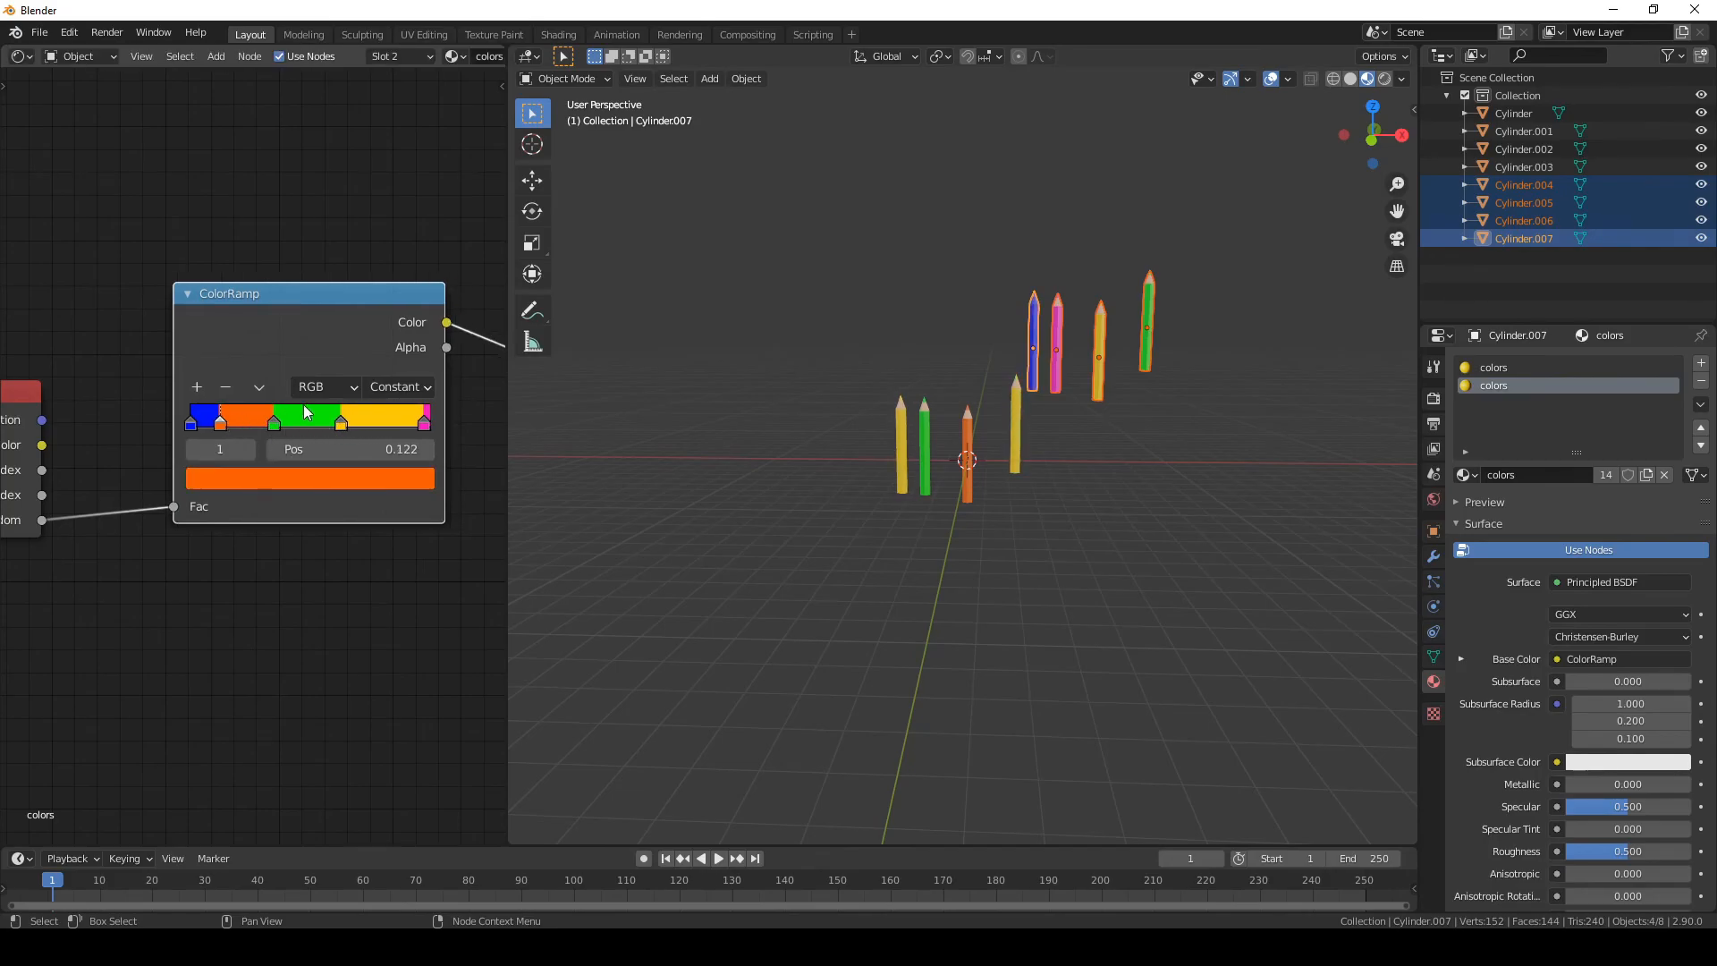
{"action": "left_click_drag", "start_coordinate": [424, 429], "coordinate": [228, 424]}
{"action": "left_click", "coordinate": [334, 423]}
{"action": "left_click", "coordinate": [218, 426]}
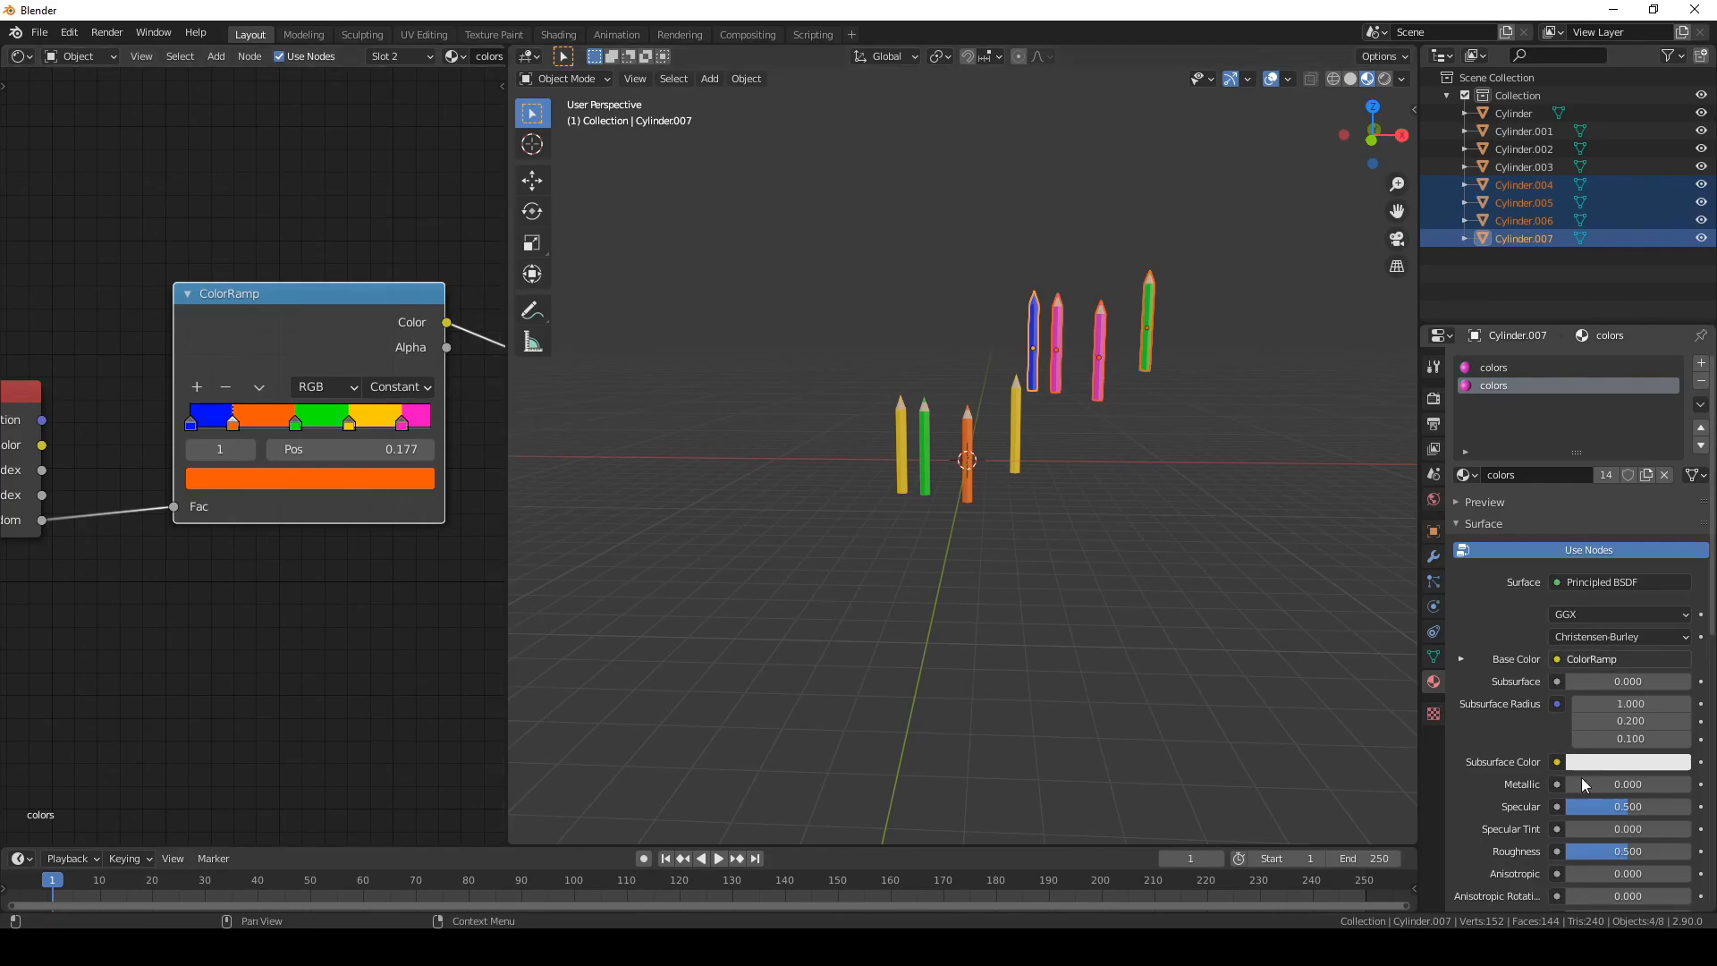
- Examine the colors of all the pencil copies in the front view with nothing selected
{"action": "left_click", "coordinate": [1372, 136]}
{"action": "scroll", "coordinate": [1034, 546], "scroll_direction": "up", "scroll_amount": 5}
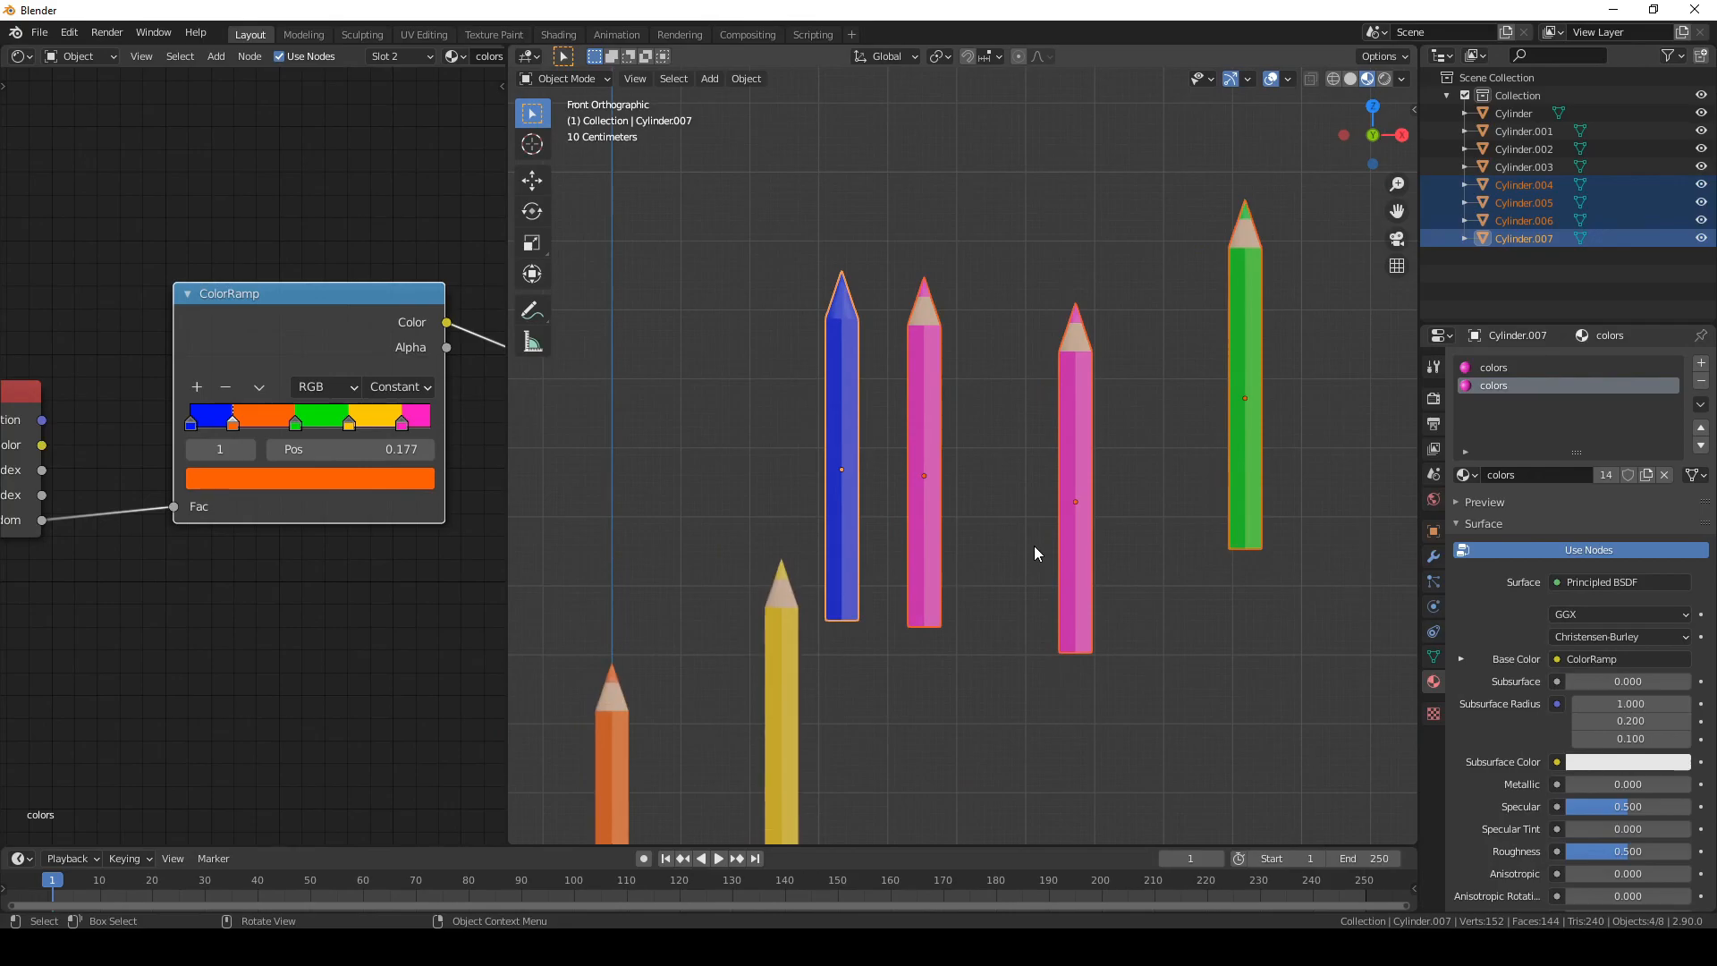
{"action": "scroll", "coordinate": [995, 605], "scroll_direction": "down", "scroll_amount": 4}
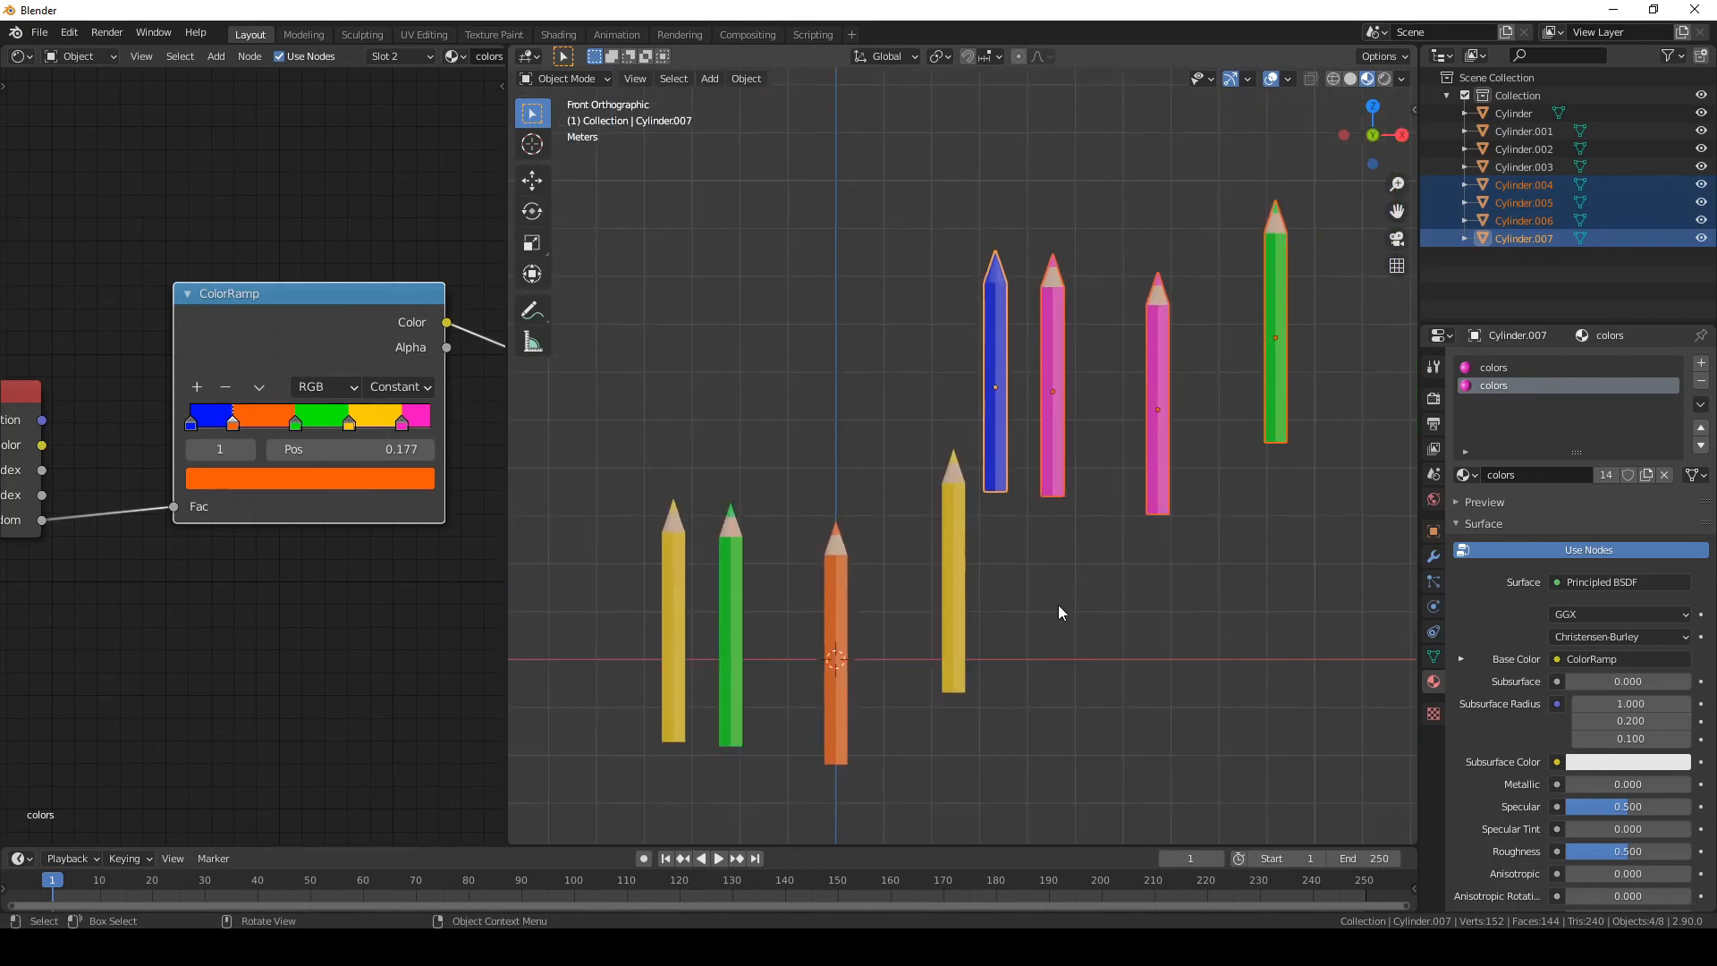
{"action": "left_click", "coordinate": [1095, 585]}
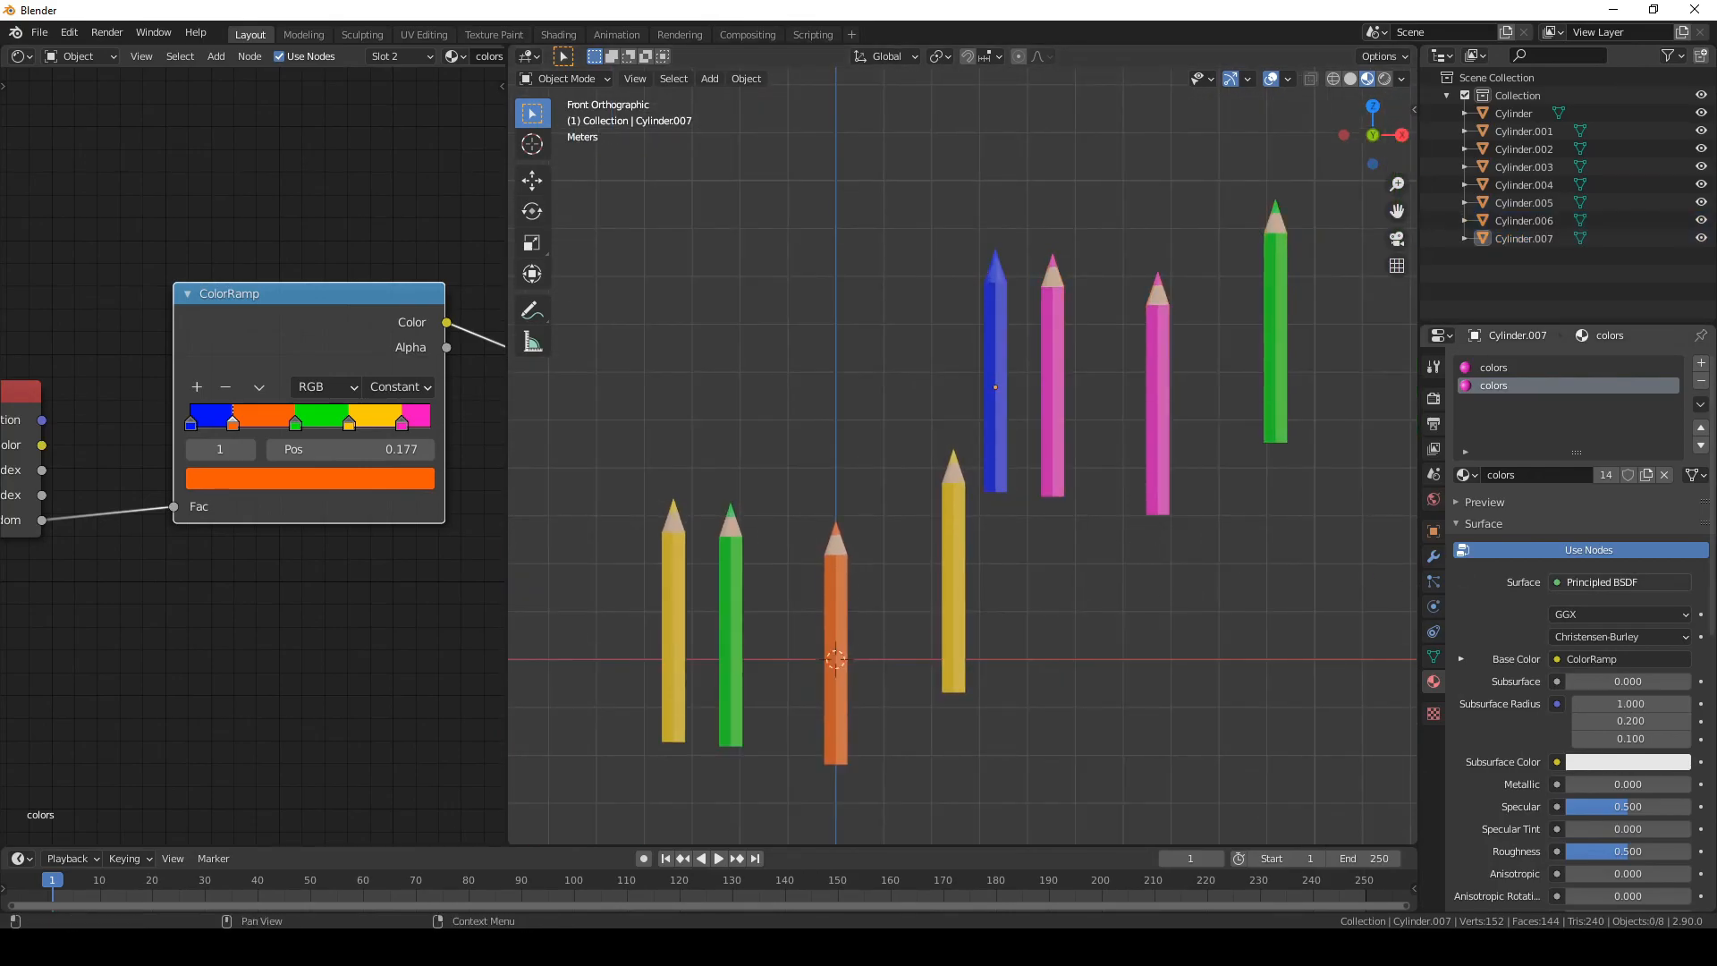